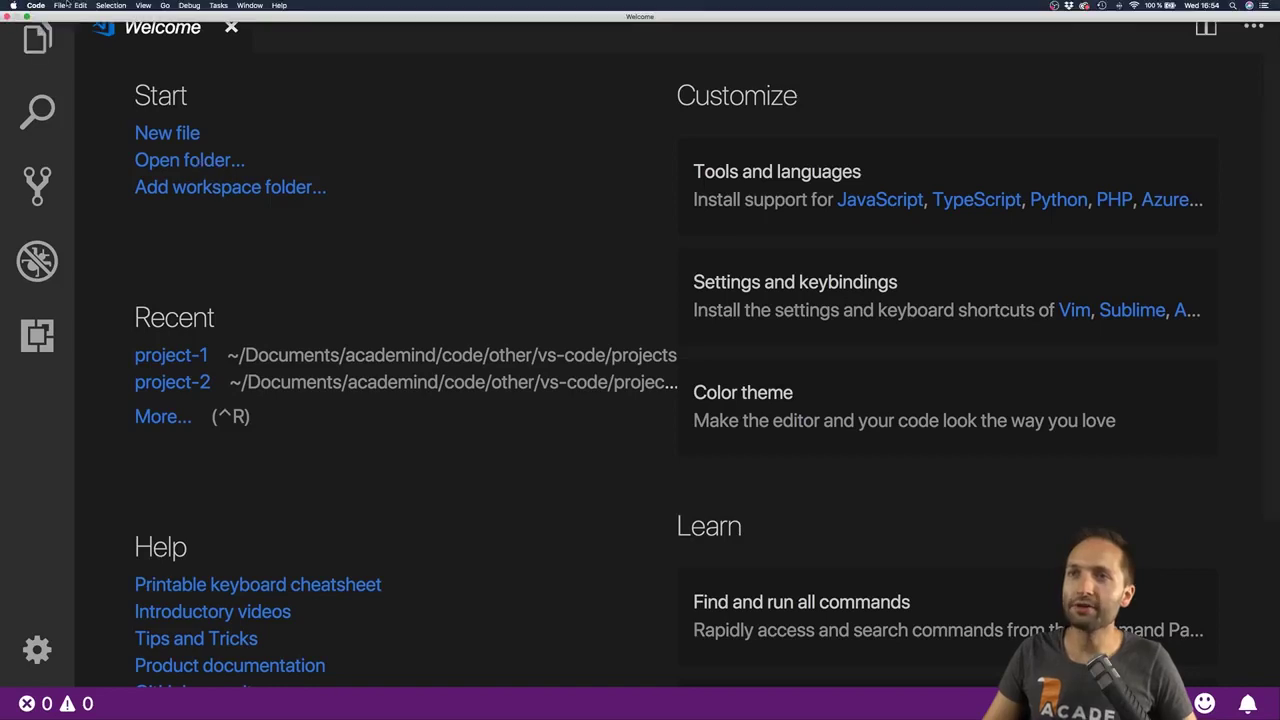
# - Create a folder named project-2 inside the projects folder and open it as the working folder
pyautogui.click(60, 6)
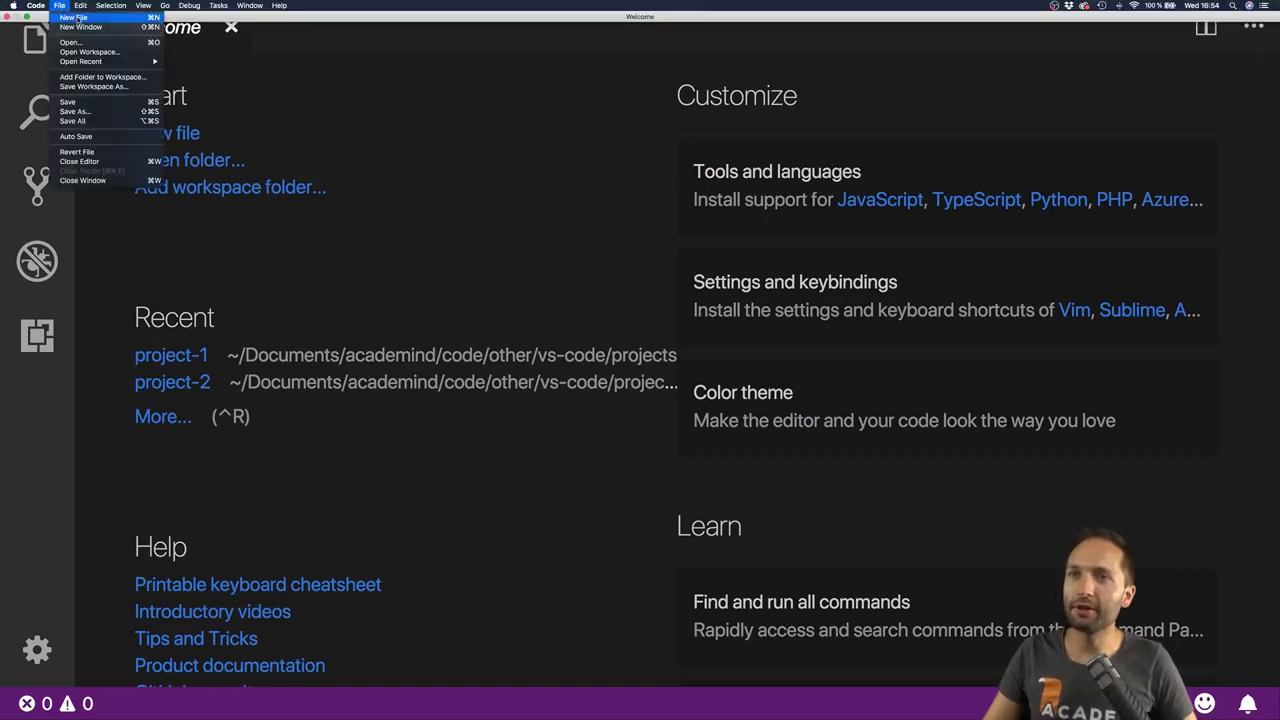
pyautogui.click(70, 43)
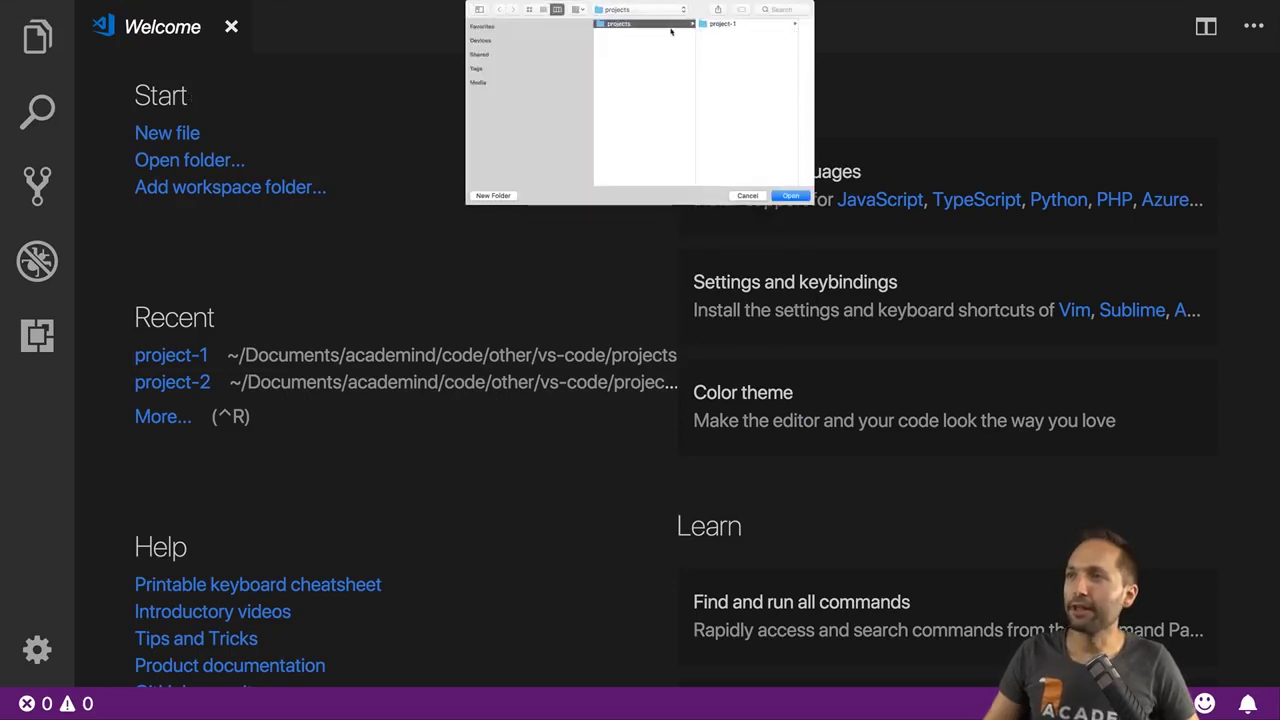
pyautogui.click(724, 27)
pyautogui.click(672, 44)
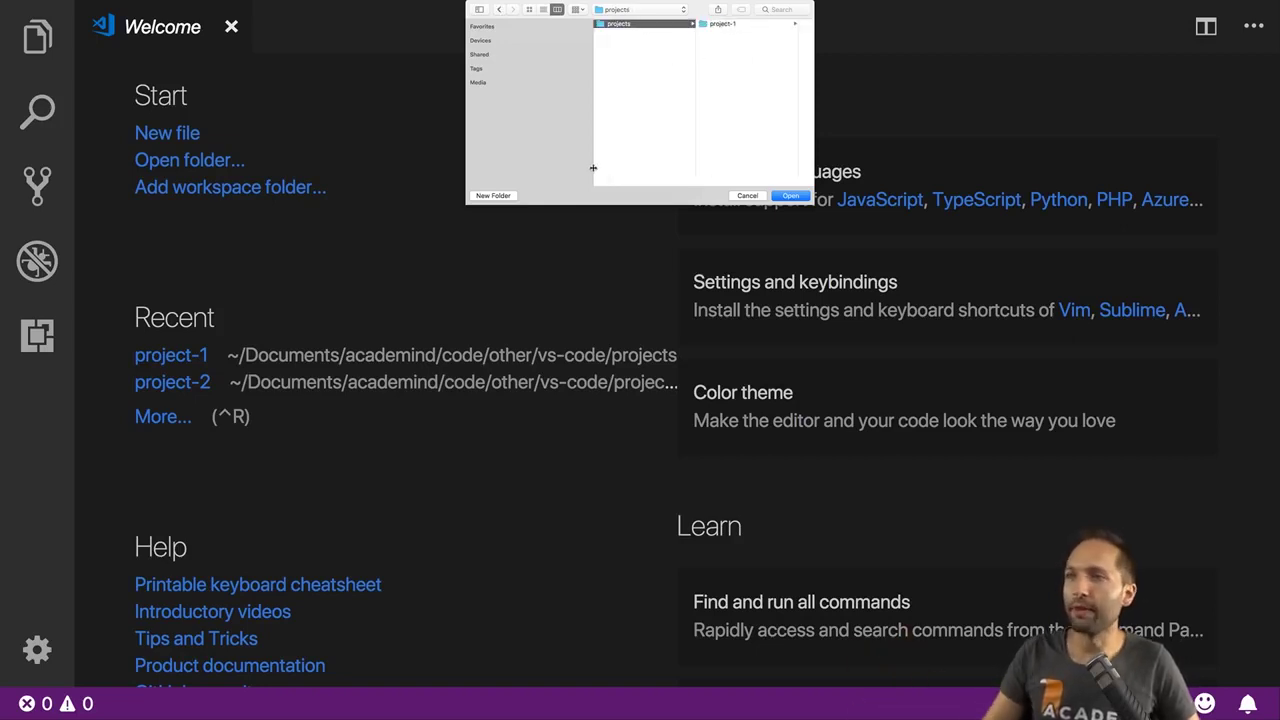
pyautogui.click(492, 196)
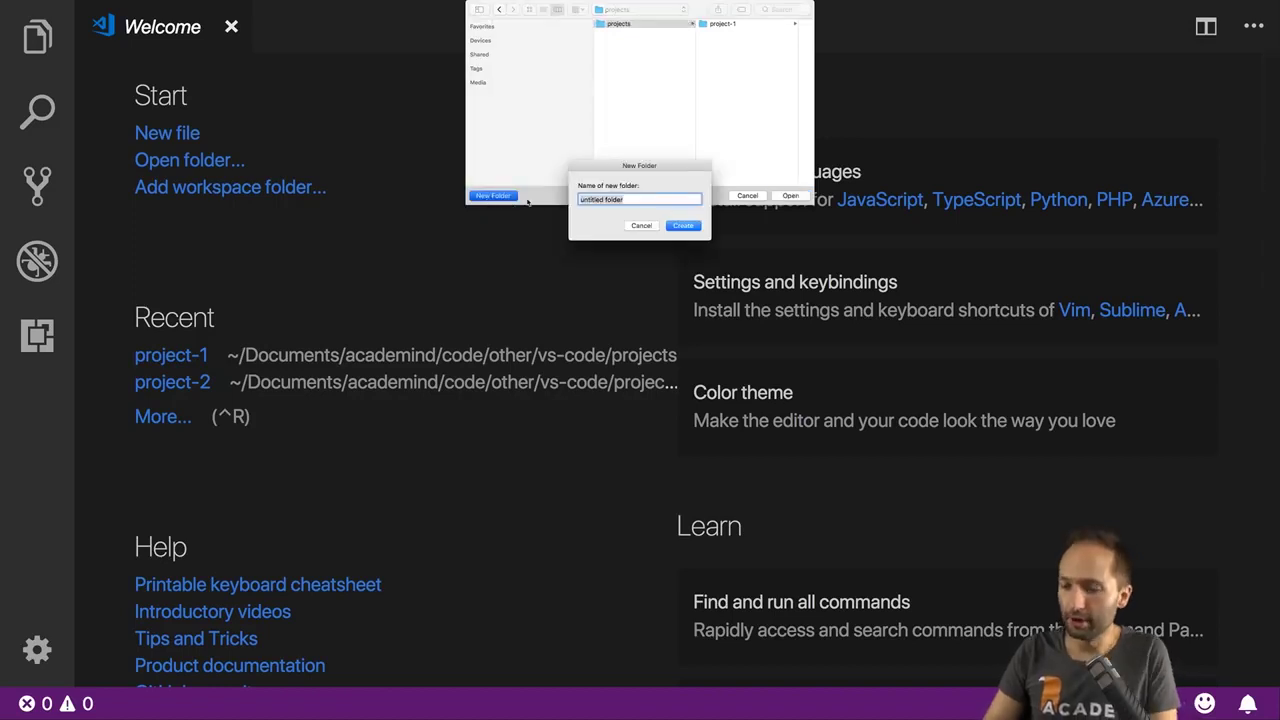
pyautogui.write('project-2')
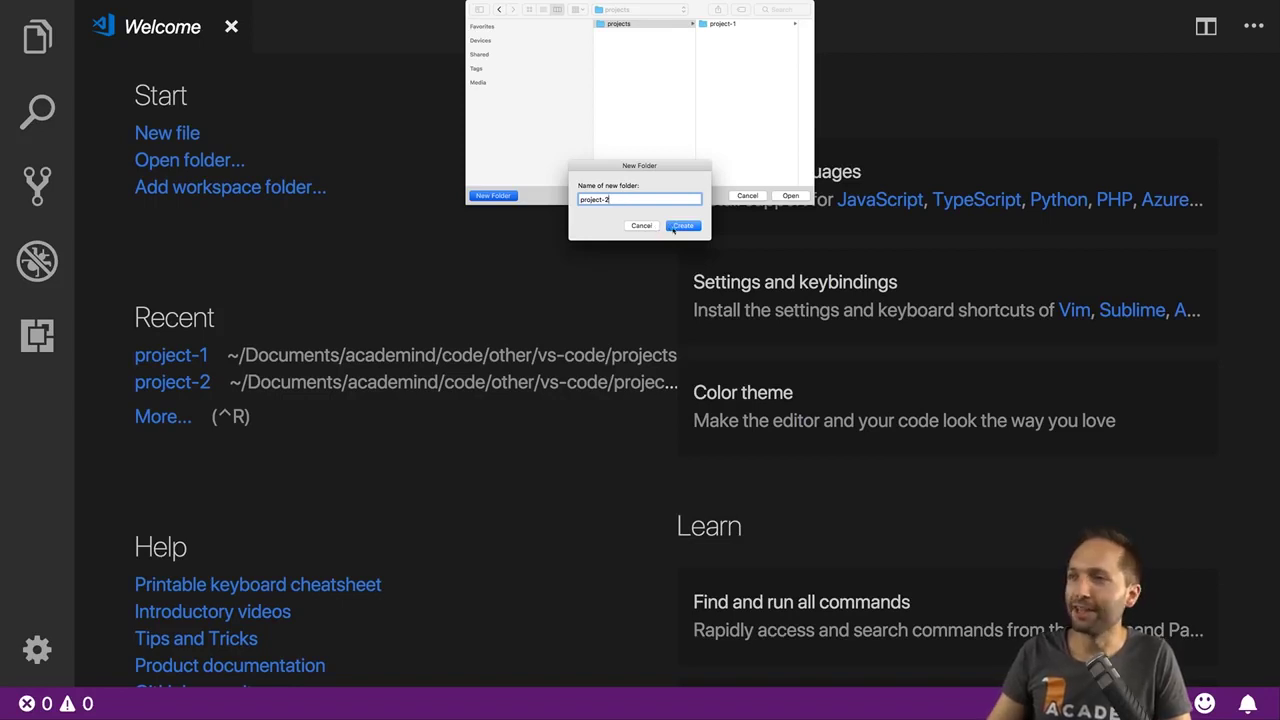
pyautogui.click(684, 226)
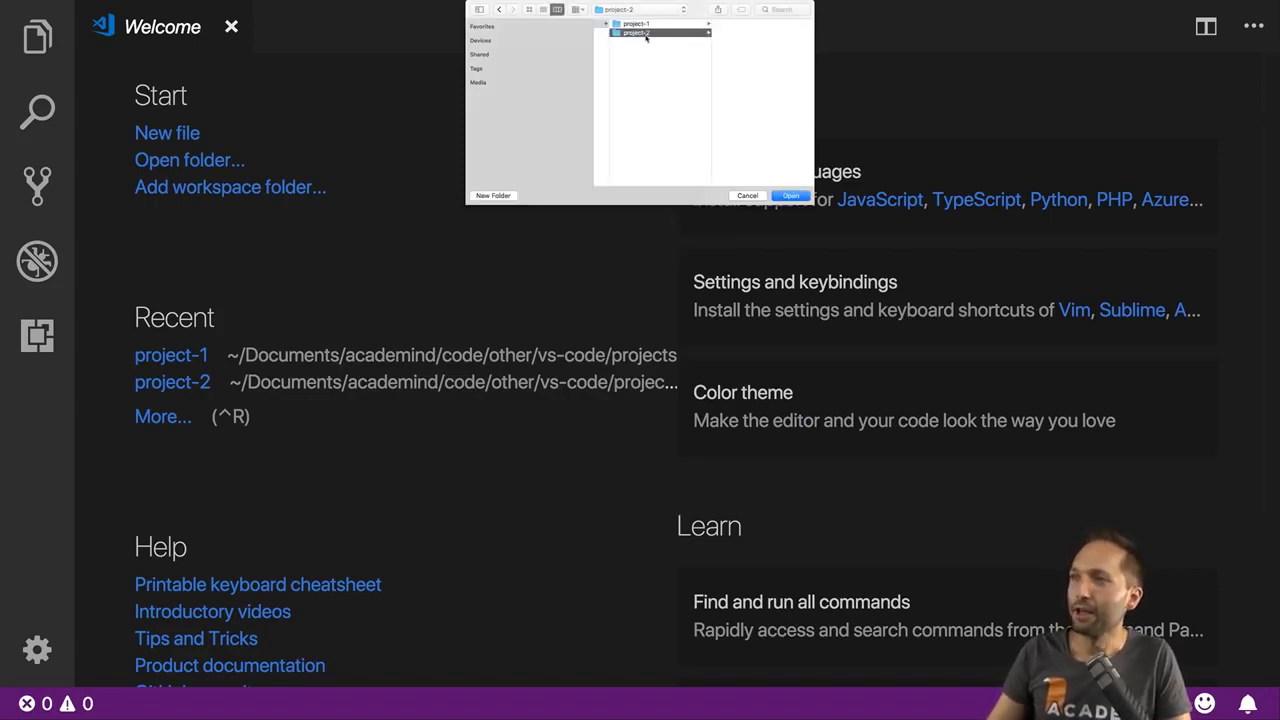
pyautogui.click(805, 199)
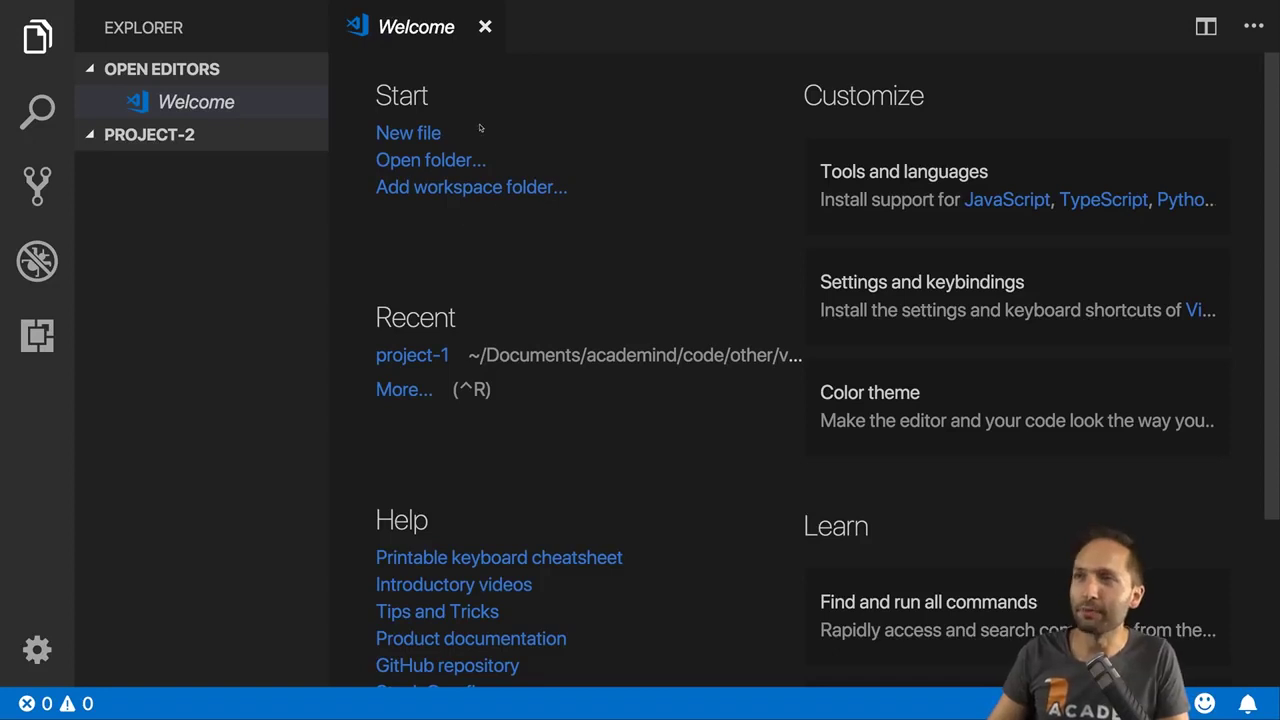
# - Close the Welcome page and hide the Open Editors section of the file explorer
pyautogui.click(485, 27)
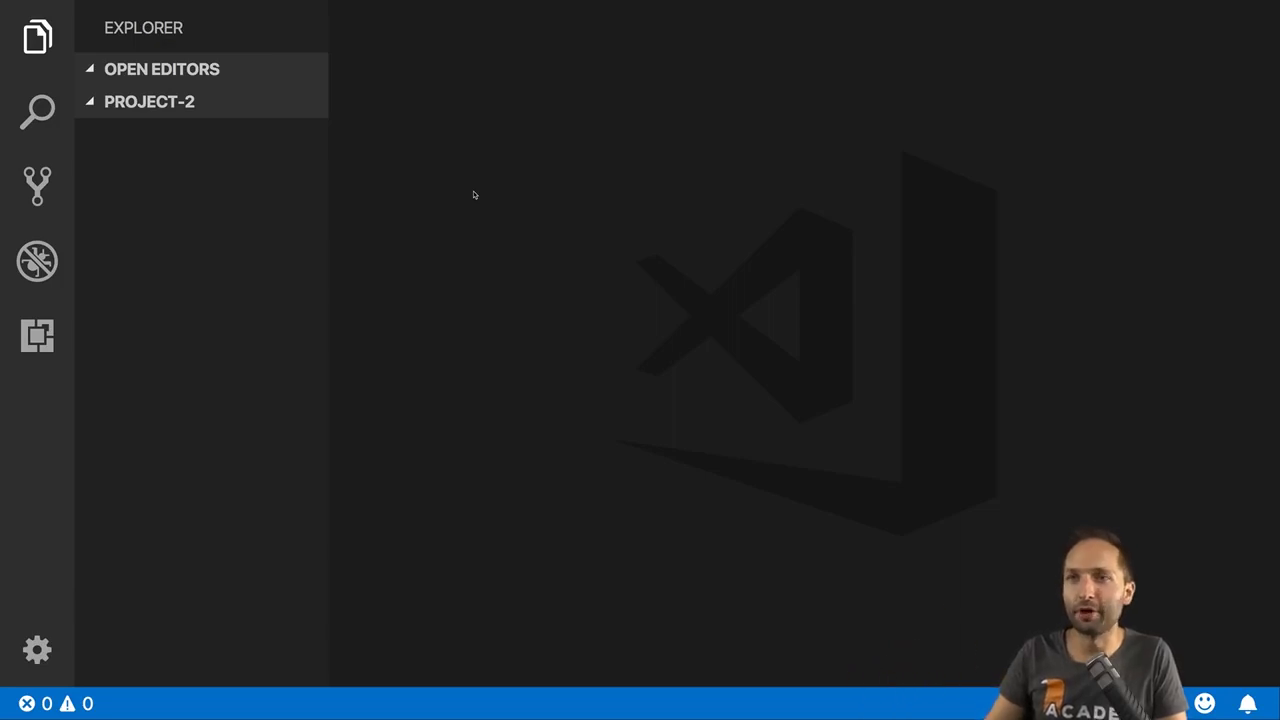
pyautogui.rightClick(174, 70)
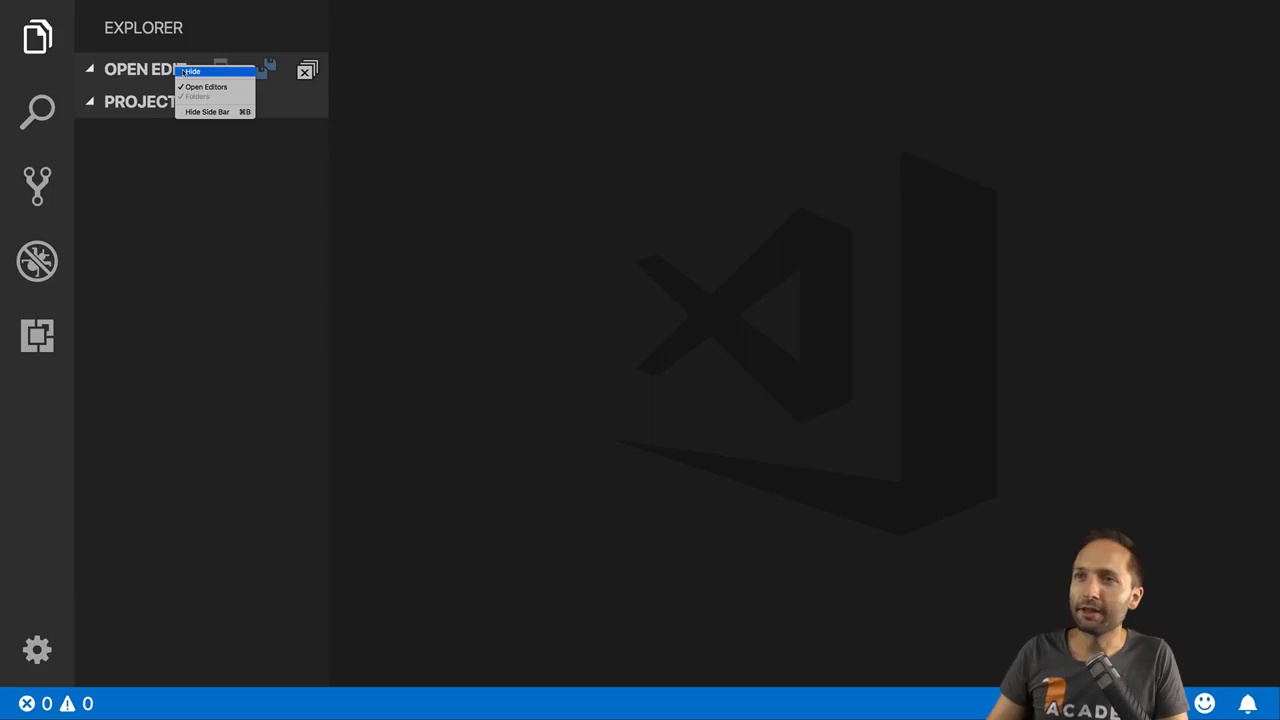
pyautogui.click(183, 72)
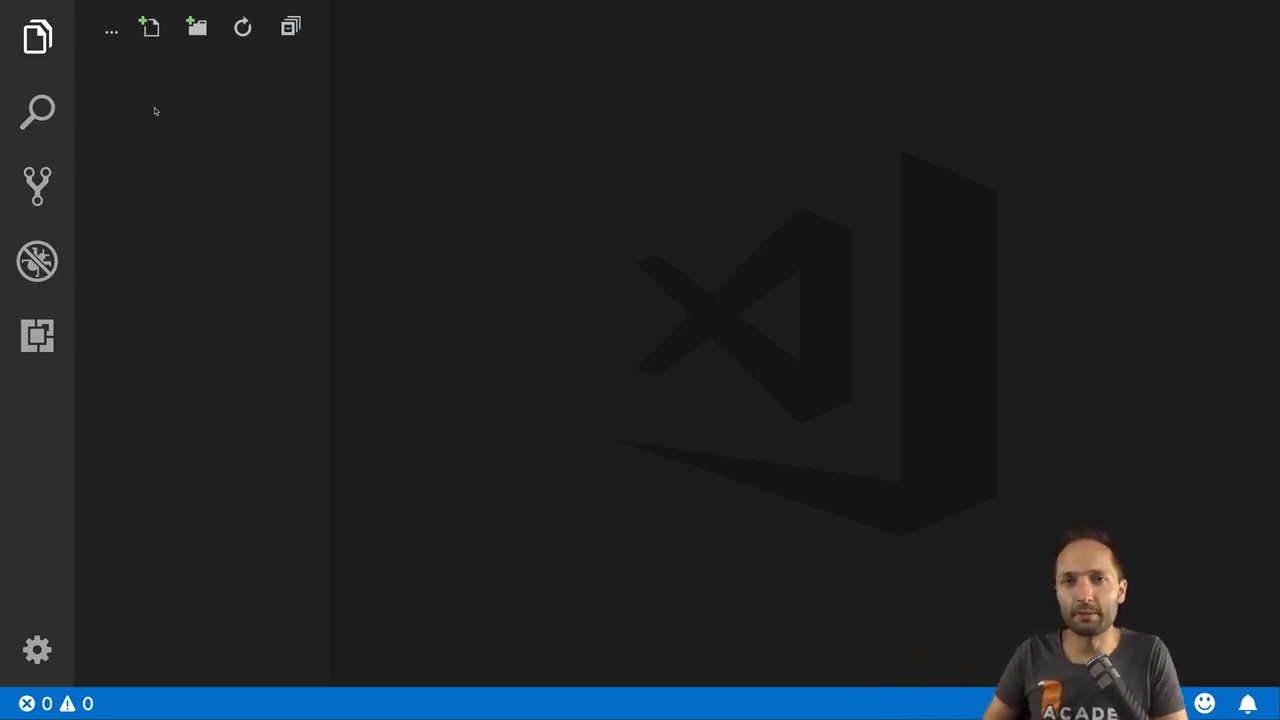
# - Create a new file named index.html in the root of the project-2 folder
pyautogui.click(248, 135)
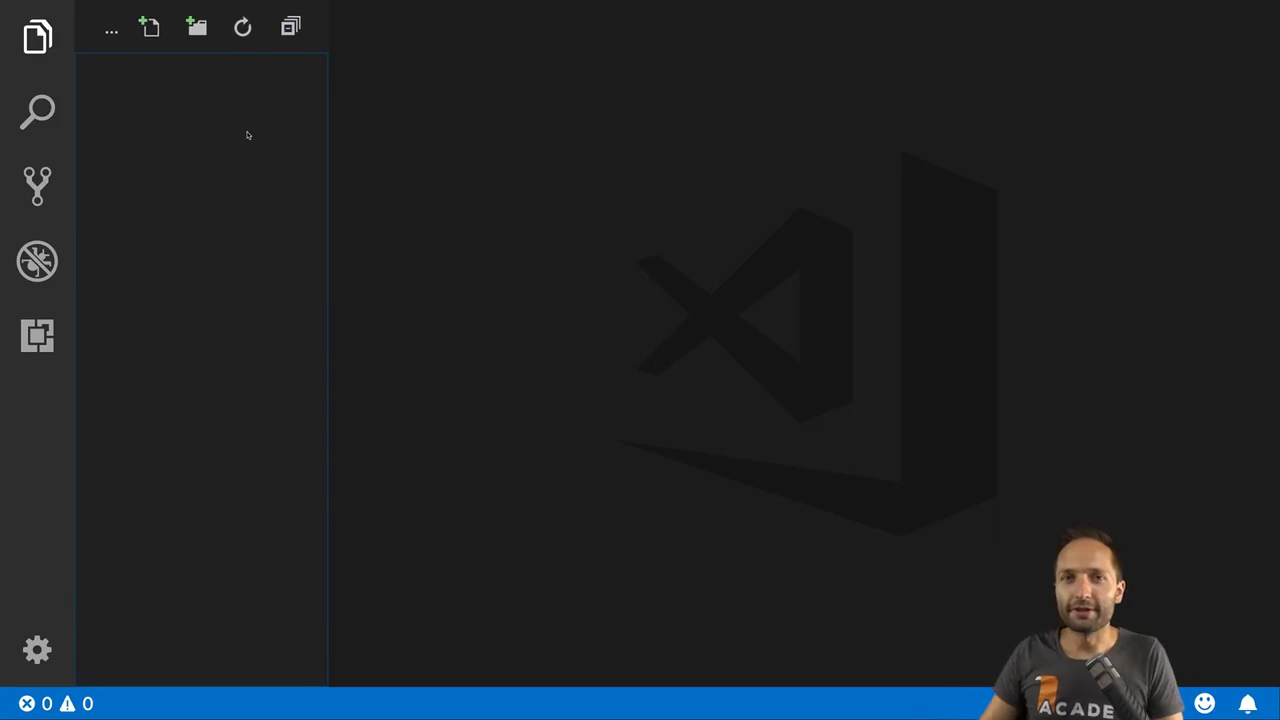
pyautogui.click(149, 30)
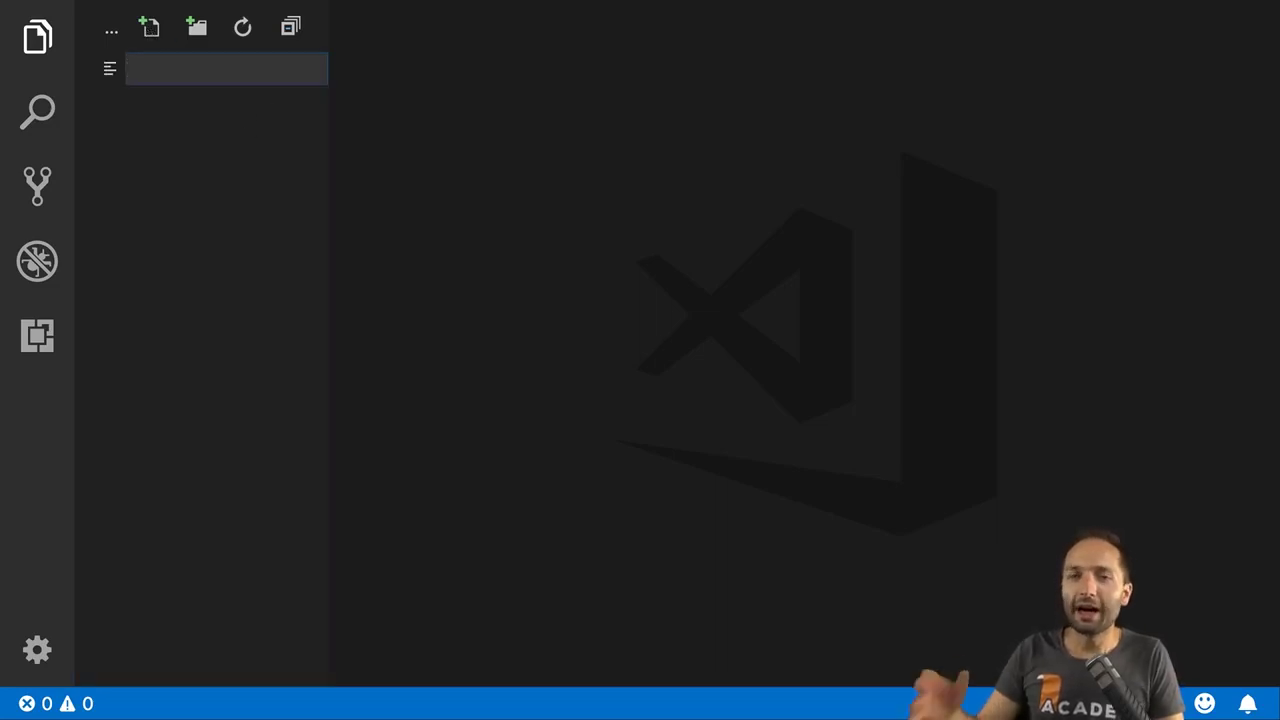
pyautogui.write('i')
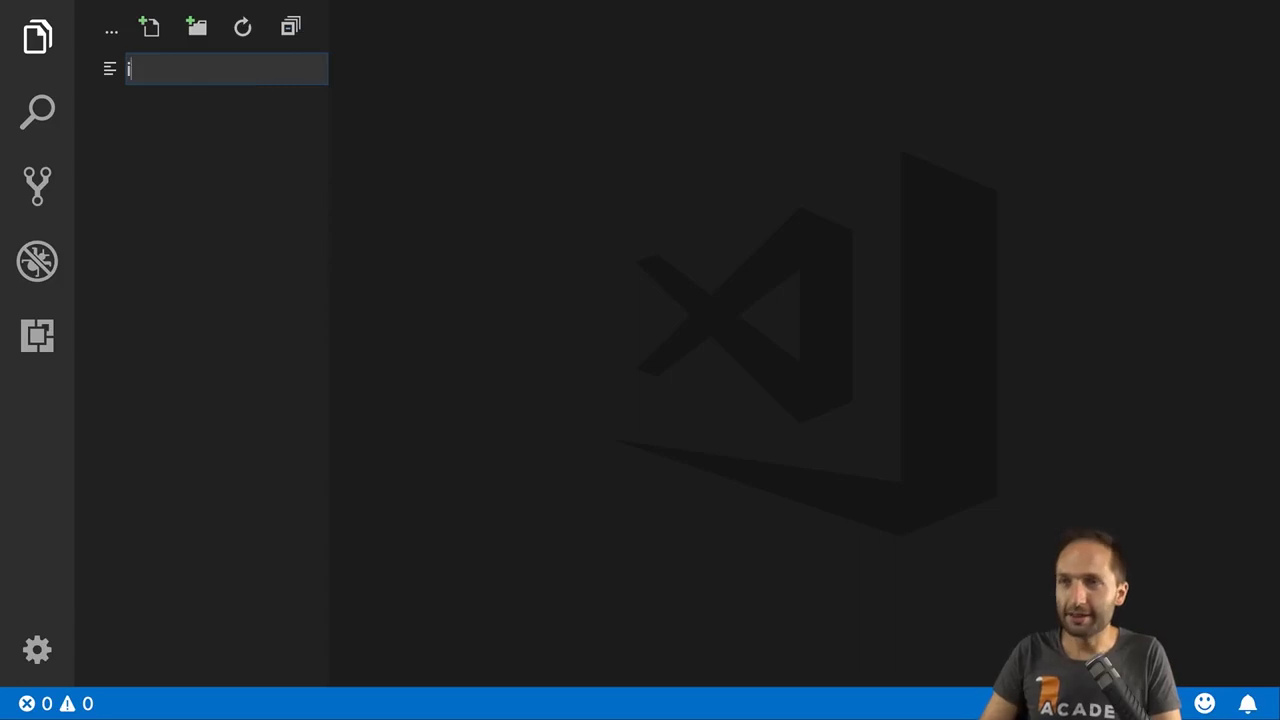
pyautogui.write('ndex.html')
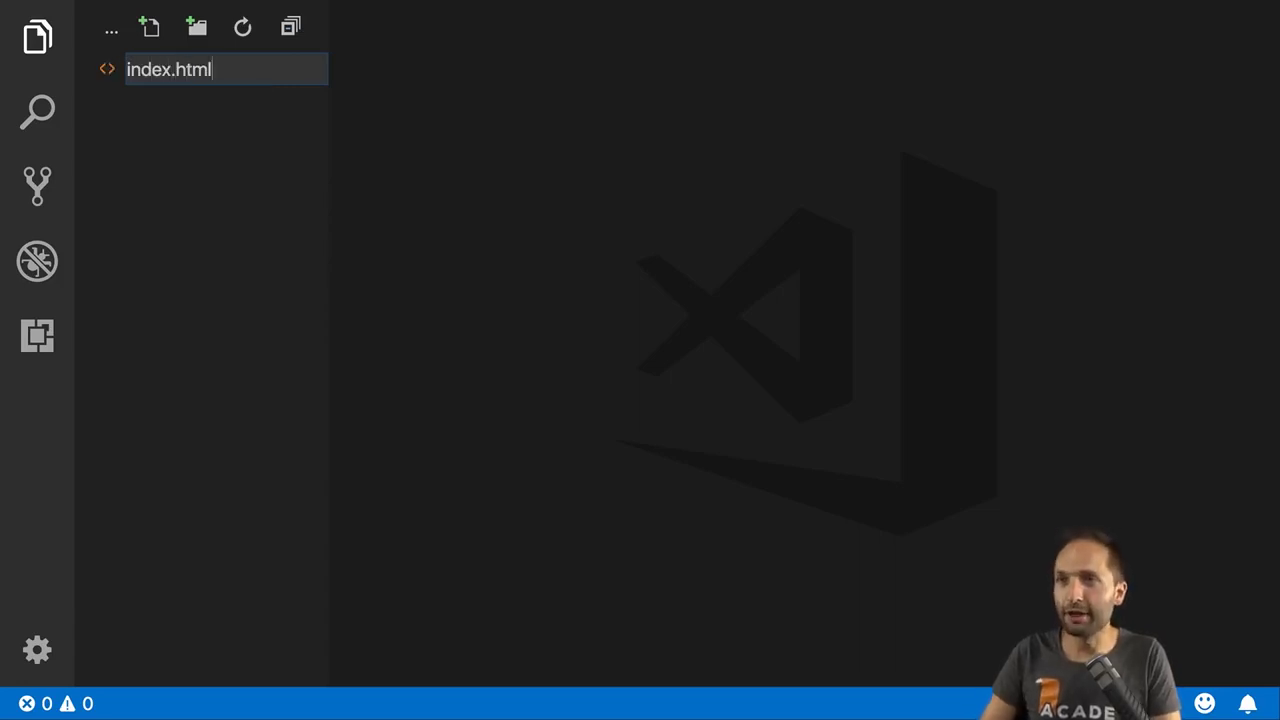
pyautogui.press('Return')
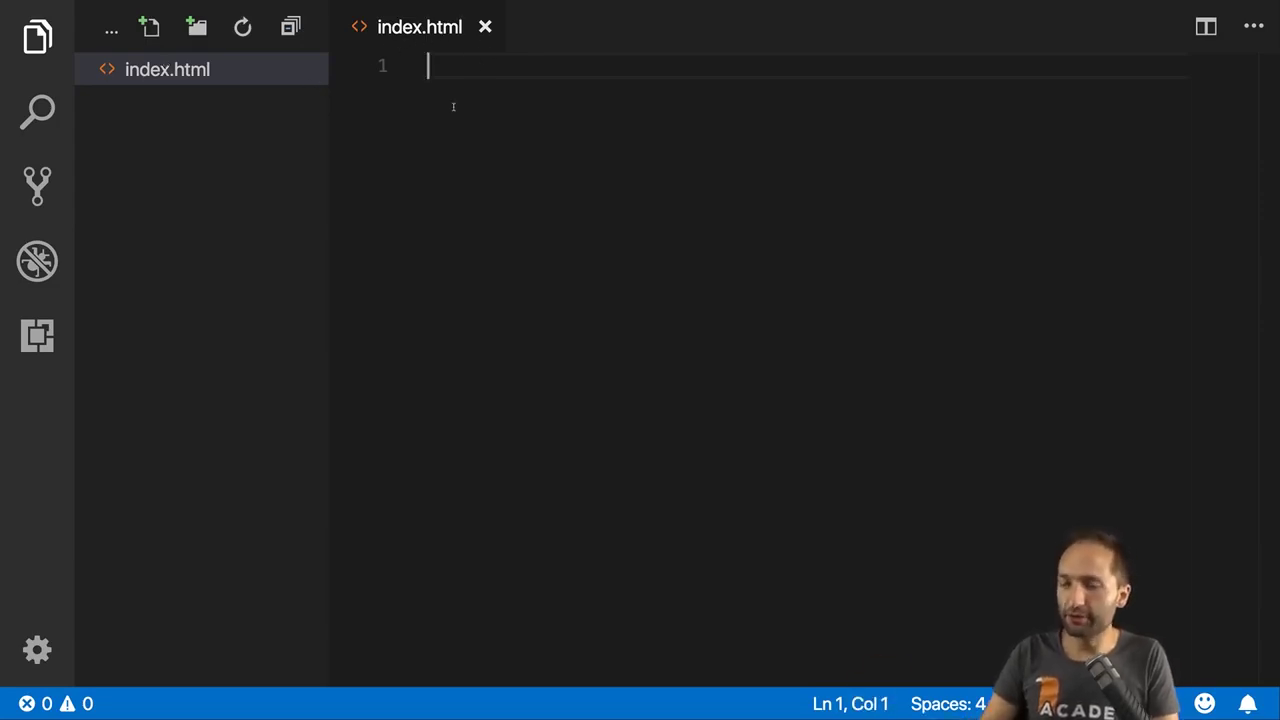
# - Insert the HTML5 boilerplate into index.html using the html:5 Emmet abbreviation
pyautogui.write('html')
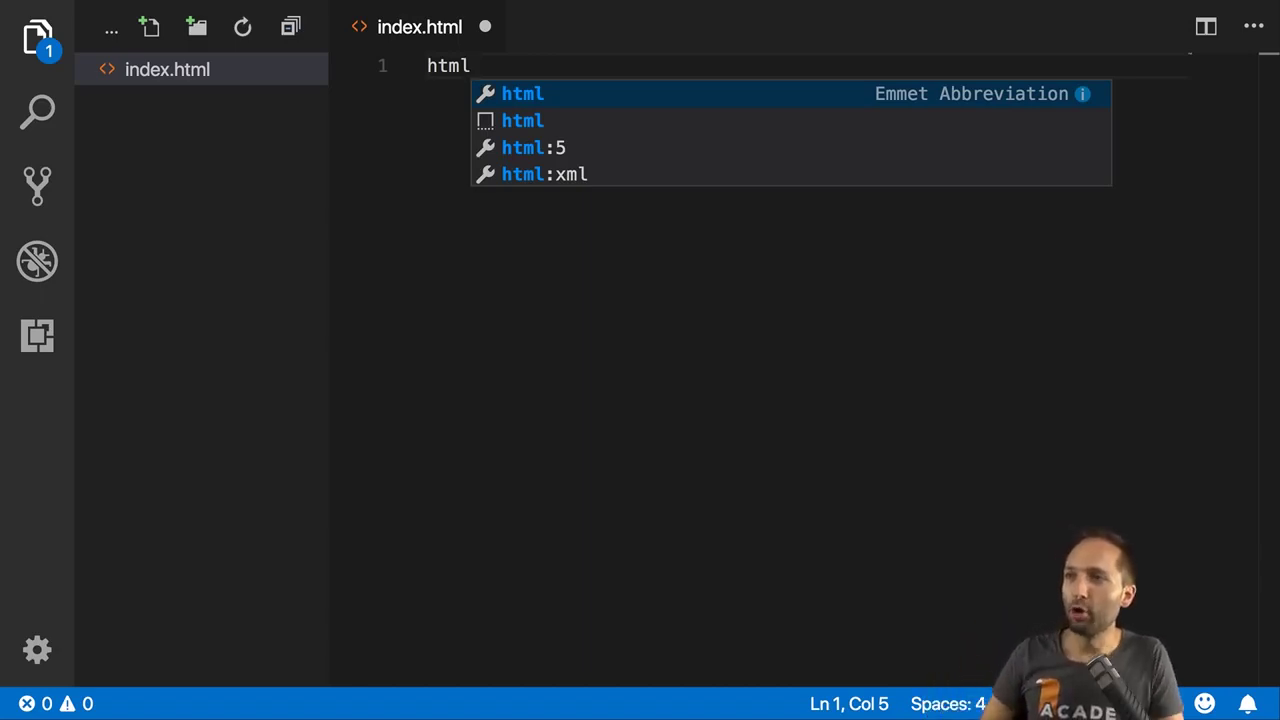
pyautogui.press('Down')
pyautogui.press('Down')
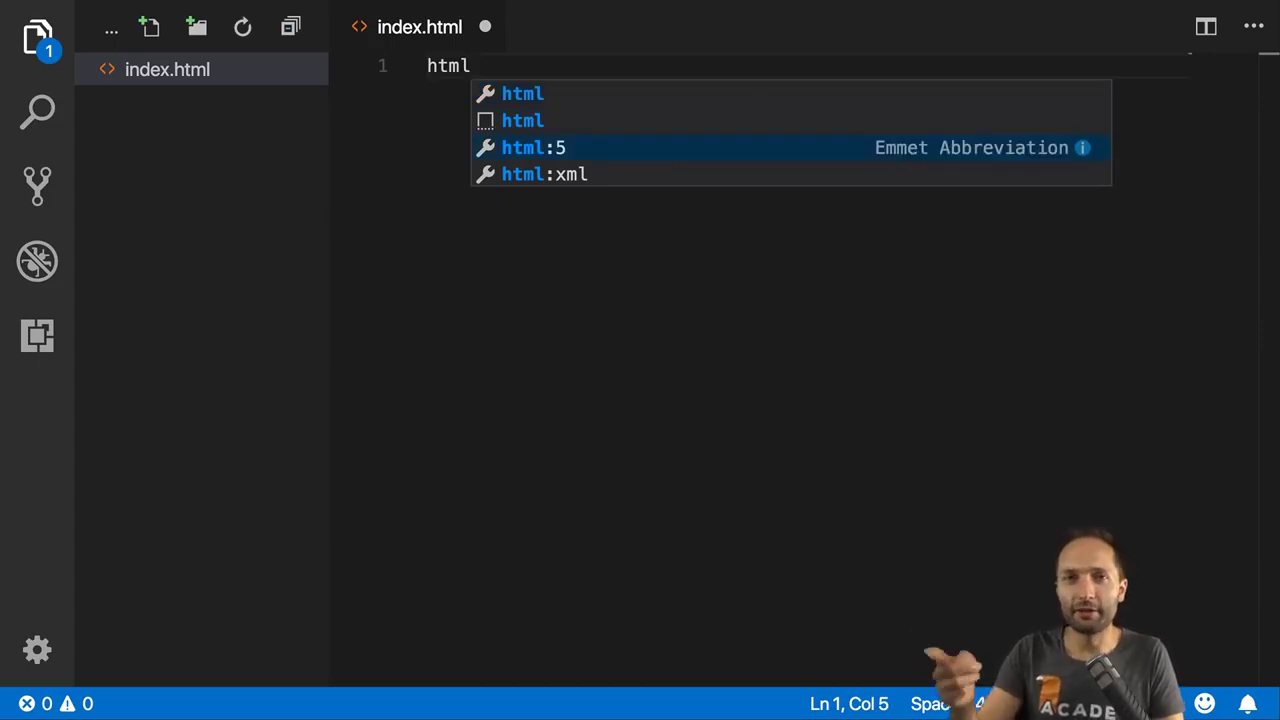
pyautogui.press('Return')
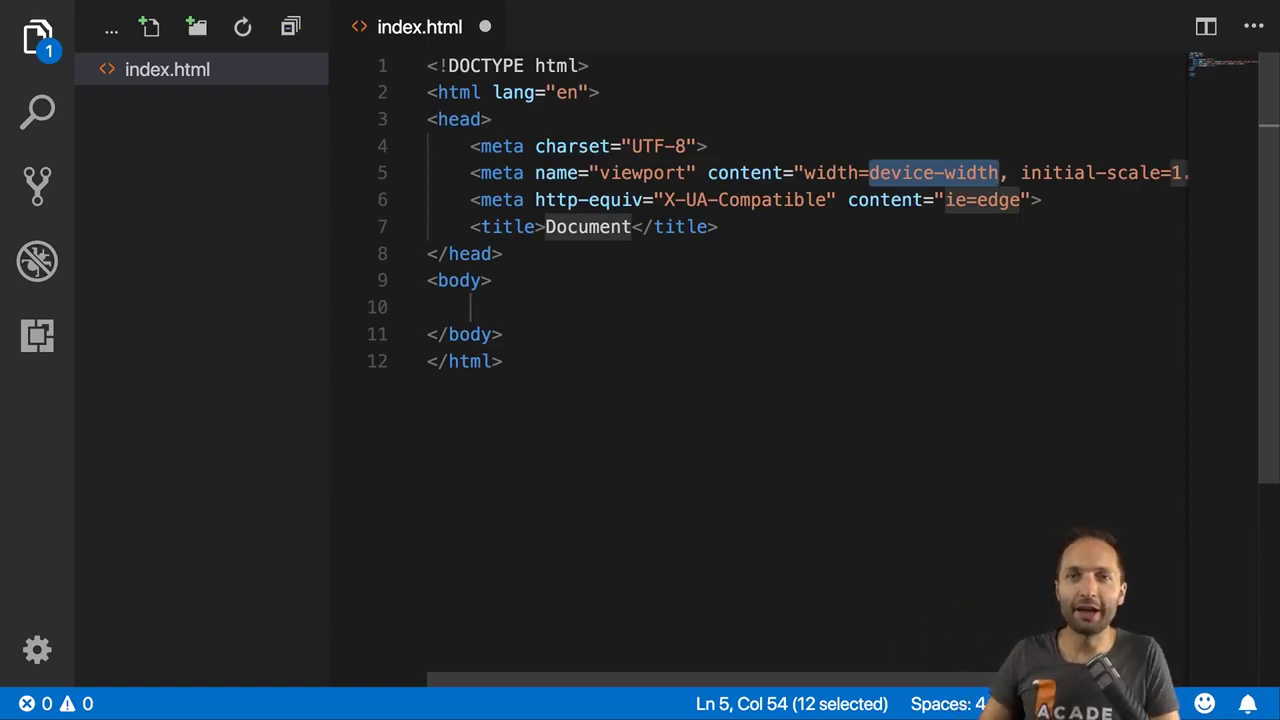
# - Add a div element inside the body with the Emmet abbreviation and open an empty line within it
pyautogui.scroll(-2, 800, 300)
pyautogui.hscroll(1, 800, 300)
pyautogui.scroll(-2, 529, 287)
pyautogui.scroll(3, 529, 287)
pyautogui.hscroll(-1, 529, 287)
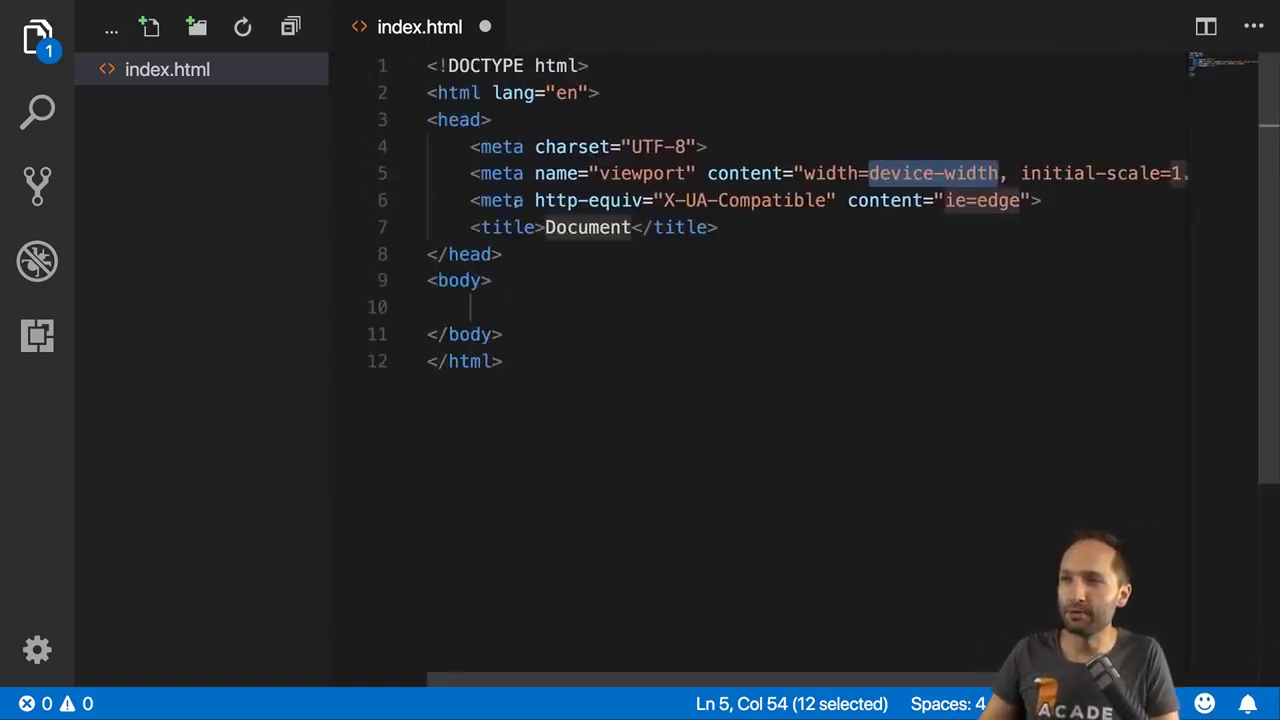
pyautogui.click(529, 307)
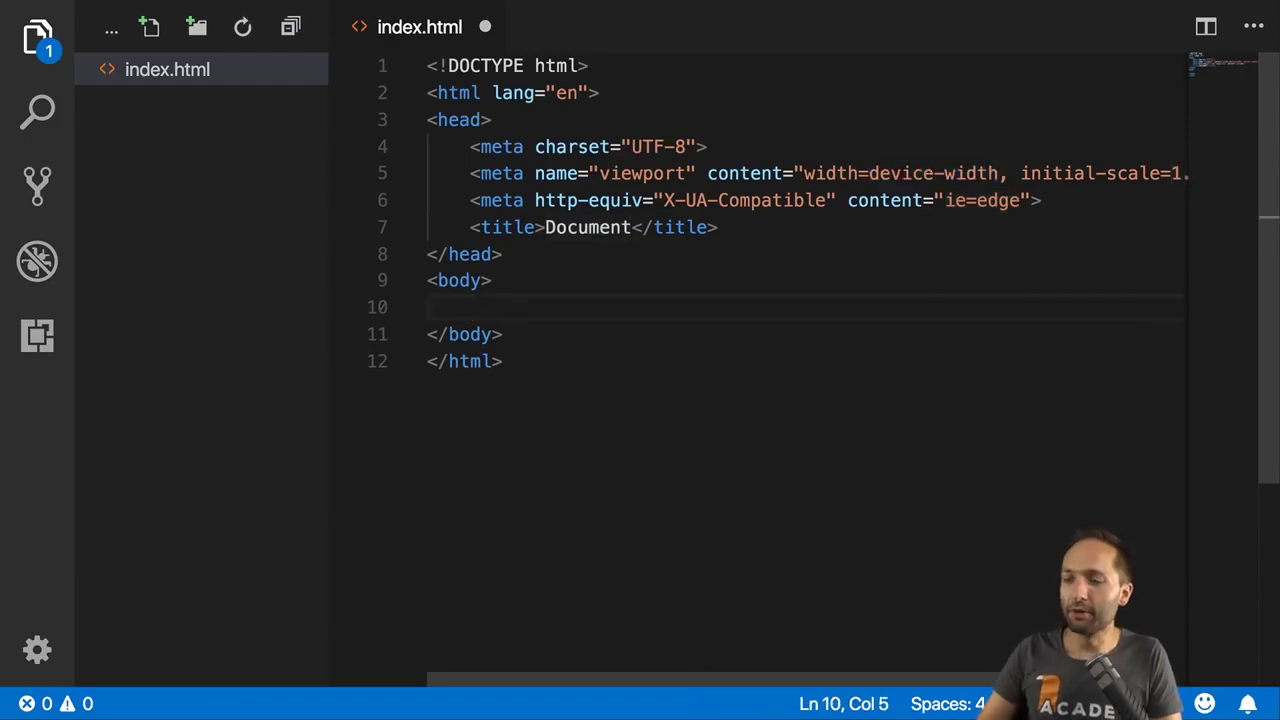
pyautogui.write('div')
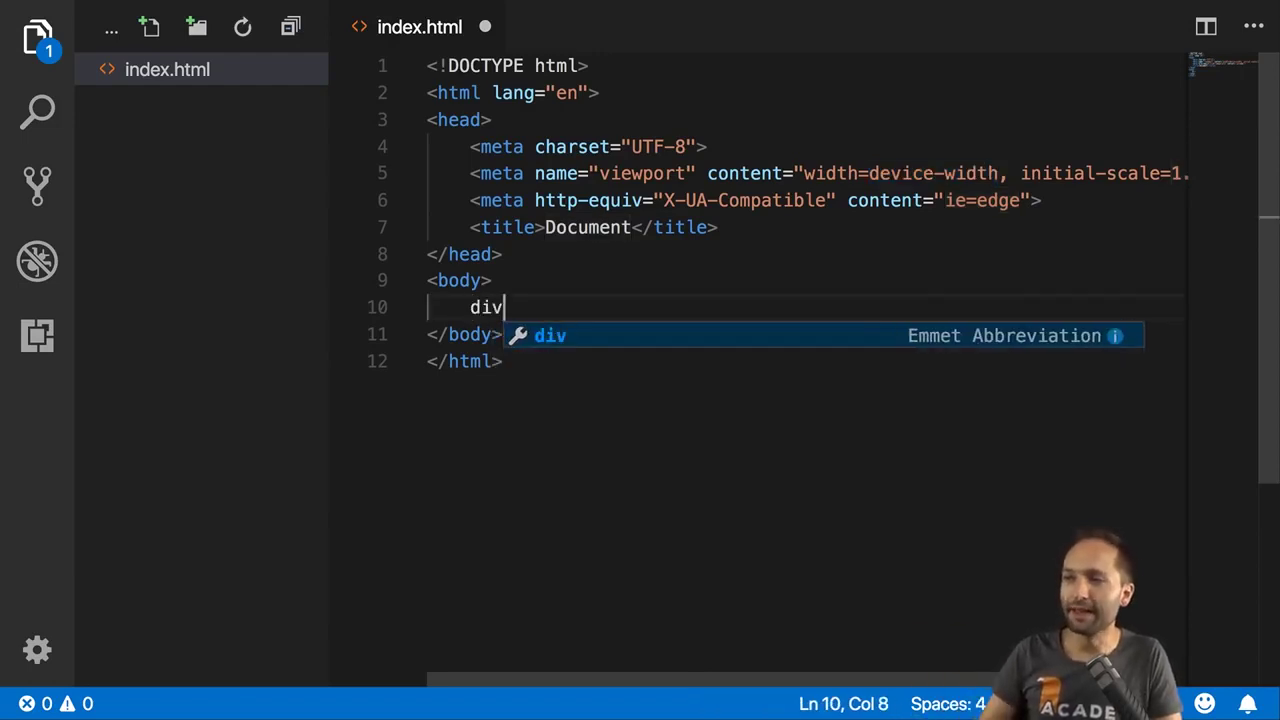
pyautogui.press('Tab')
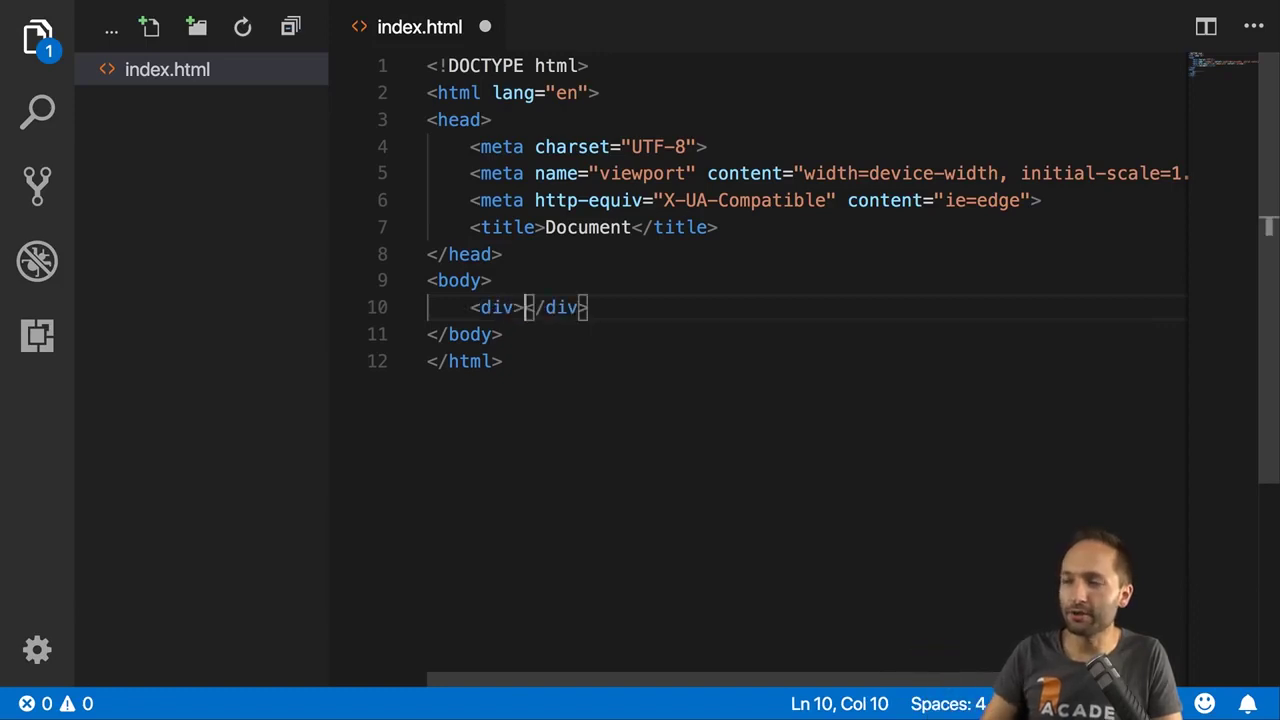
pyautogui.press('Return')
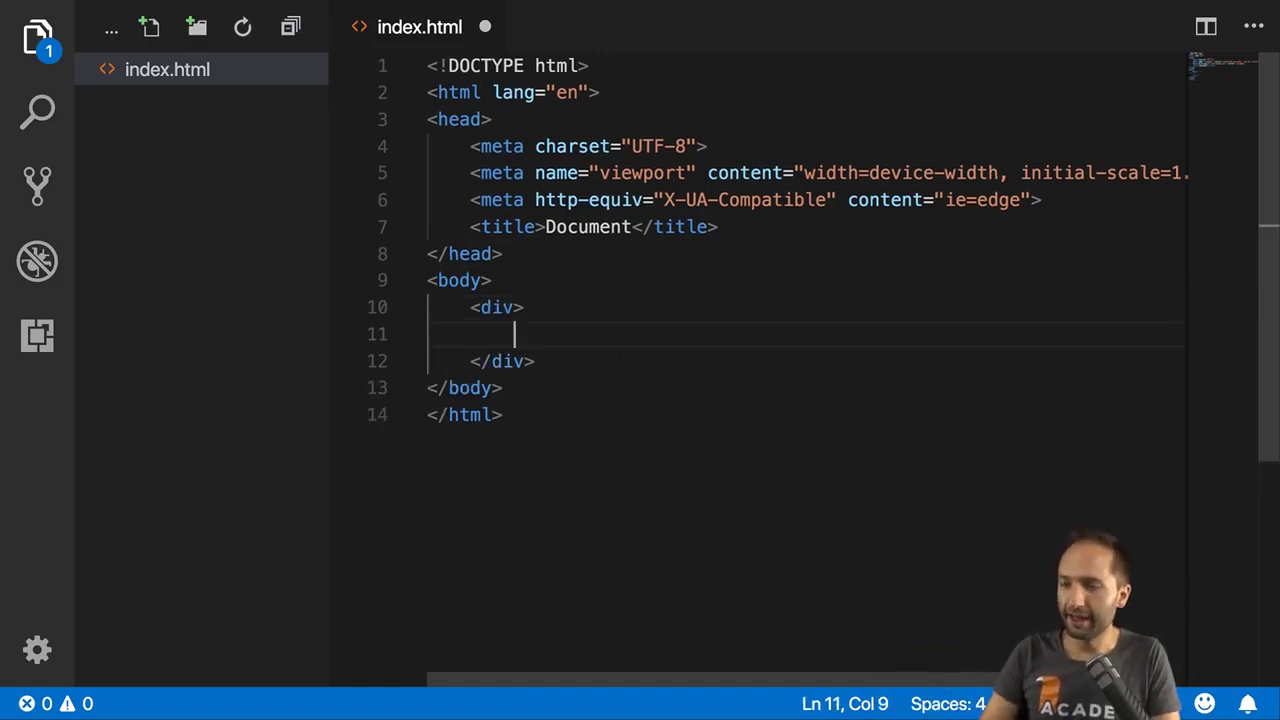
# - Add an h1 heading with the text "Hello" inside the div and save index.html
pyautogui.write('h')
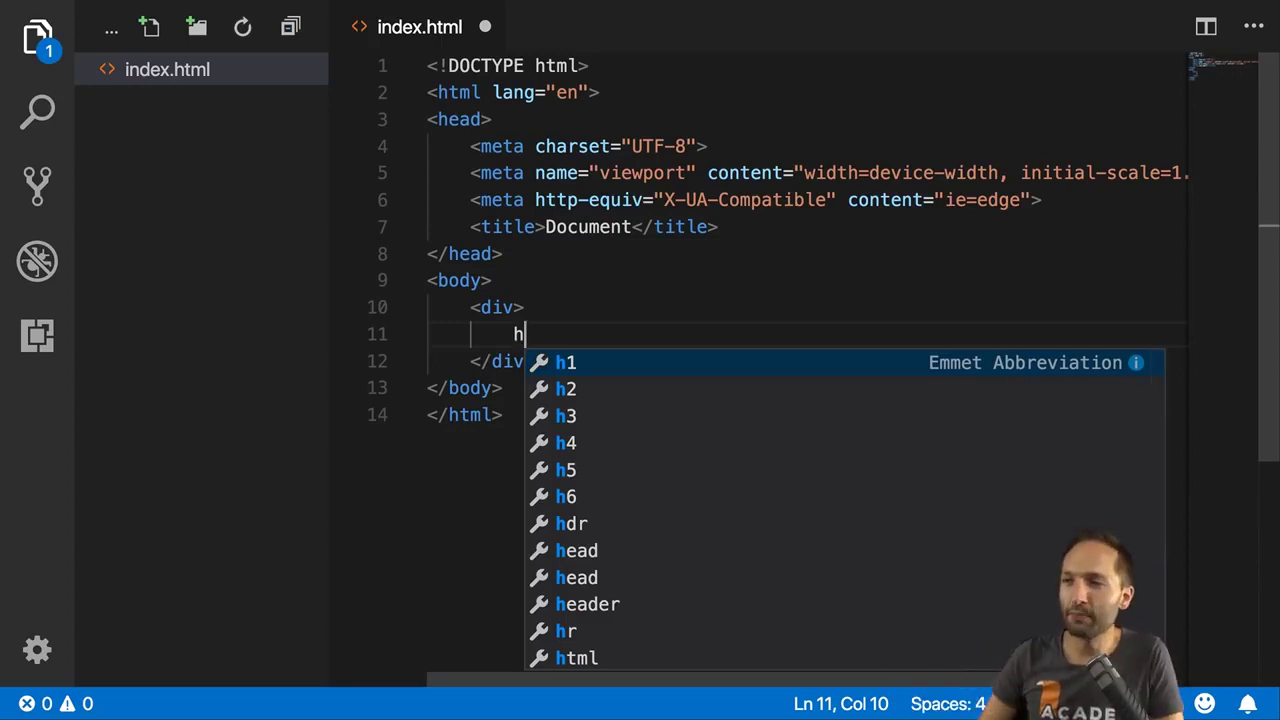
pyautogui.press('Down')
pyautogui.press('Down')
pyautogui.press('Up')
pyautogui.press('Up')
pyautogui.press('Tab')
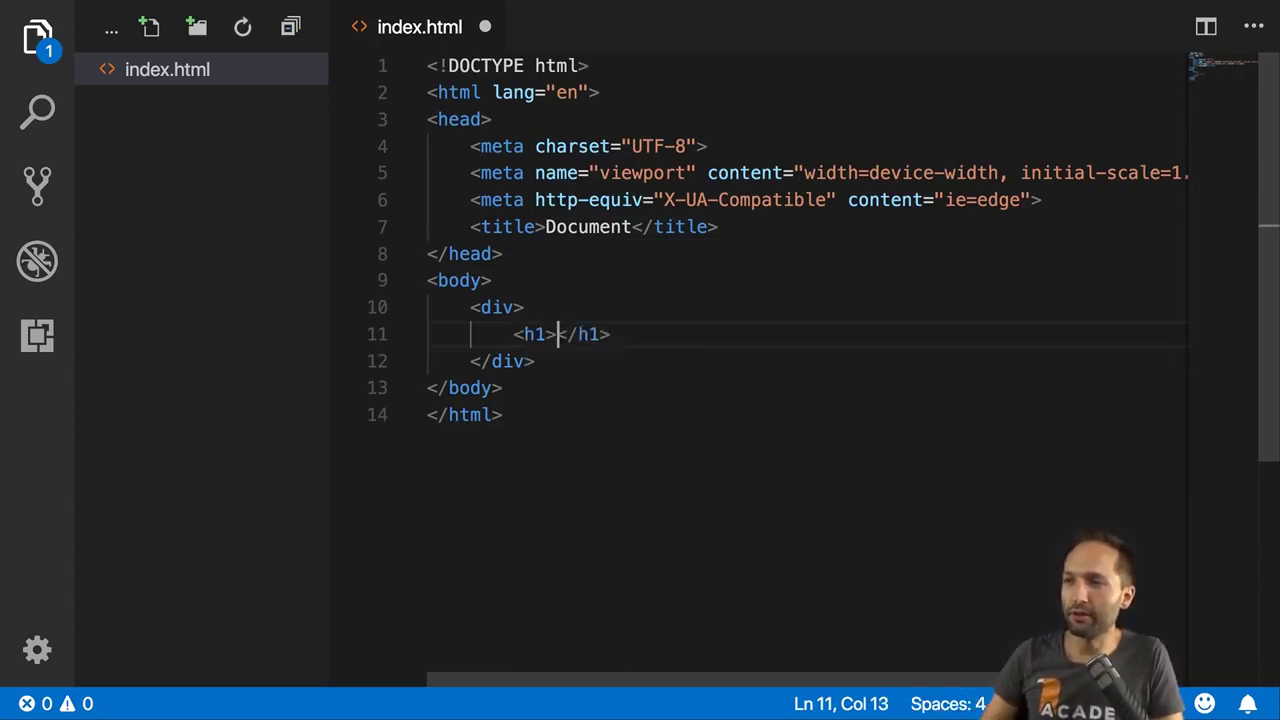
pyautogui.write('Hello')
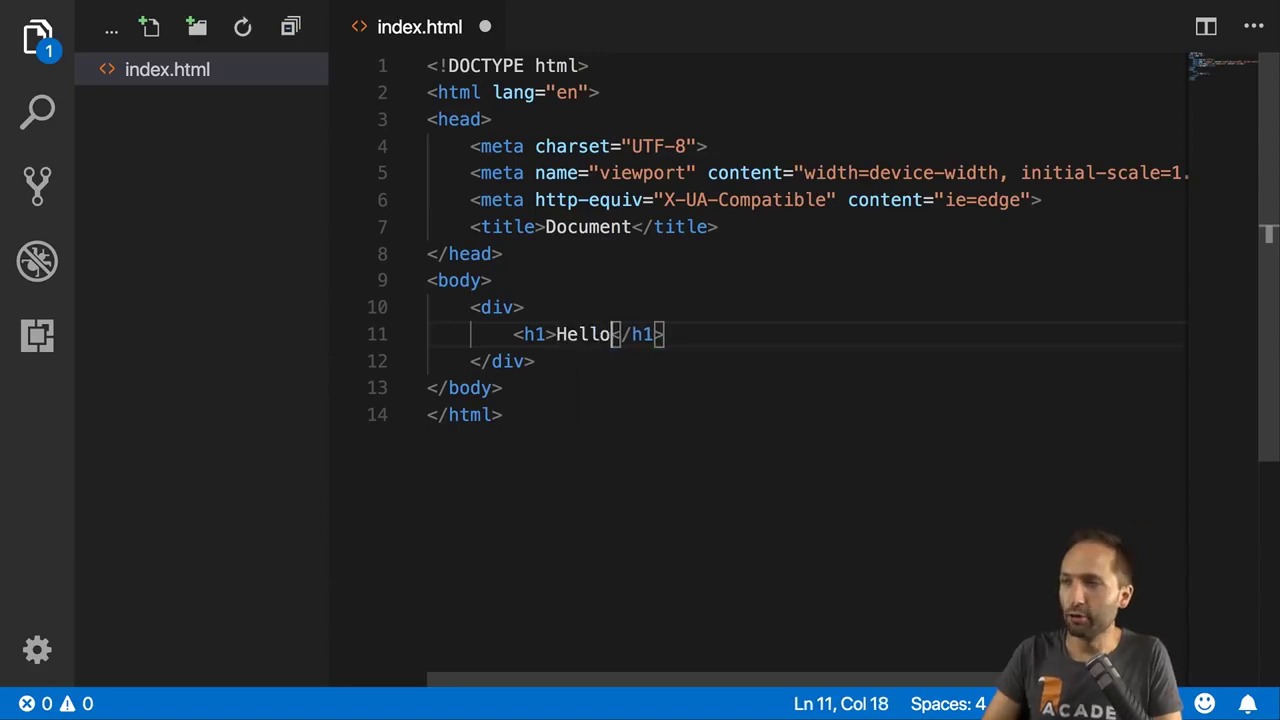
pyautogui.hotkey('ctrl', 's')
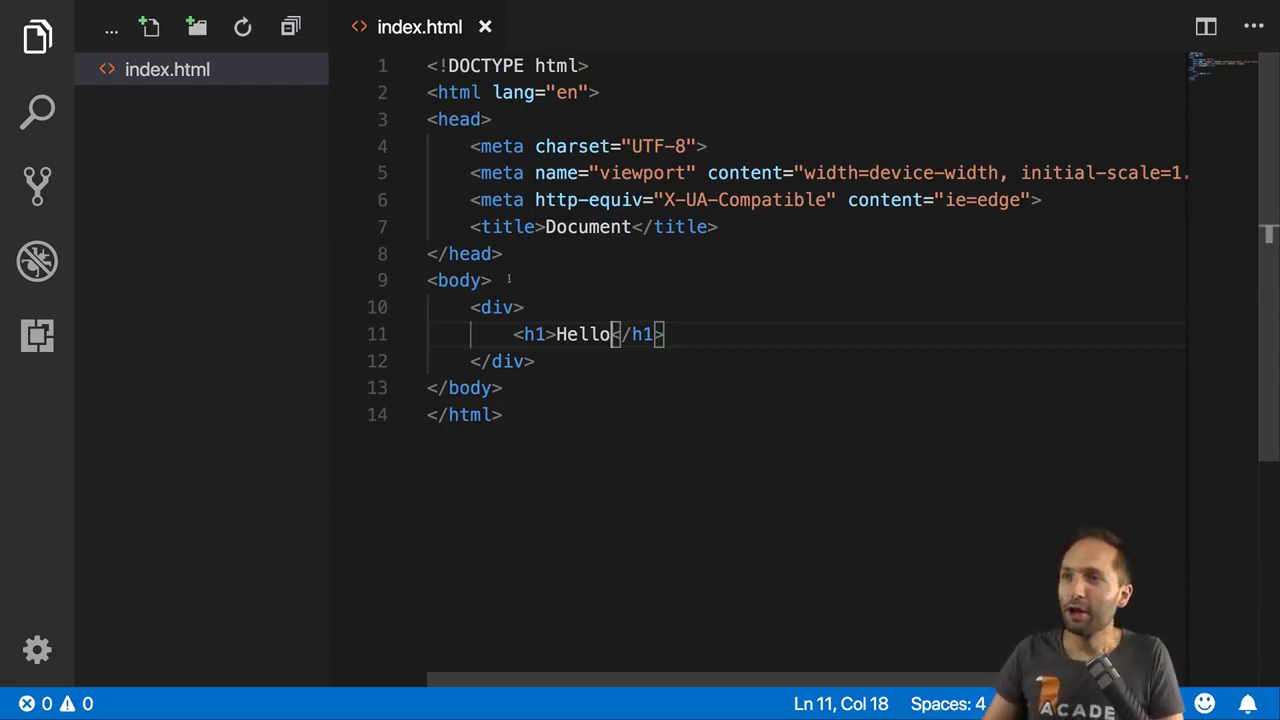
# - Create a new file named styles.css next to index.html in the project
pyautogui.click(149, 27)
pyautogui.write('styles.css')
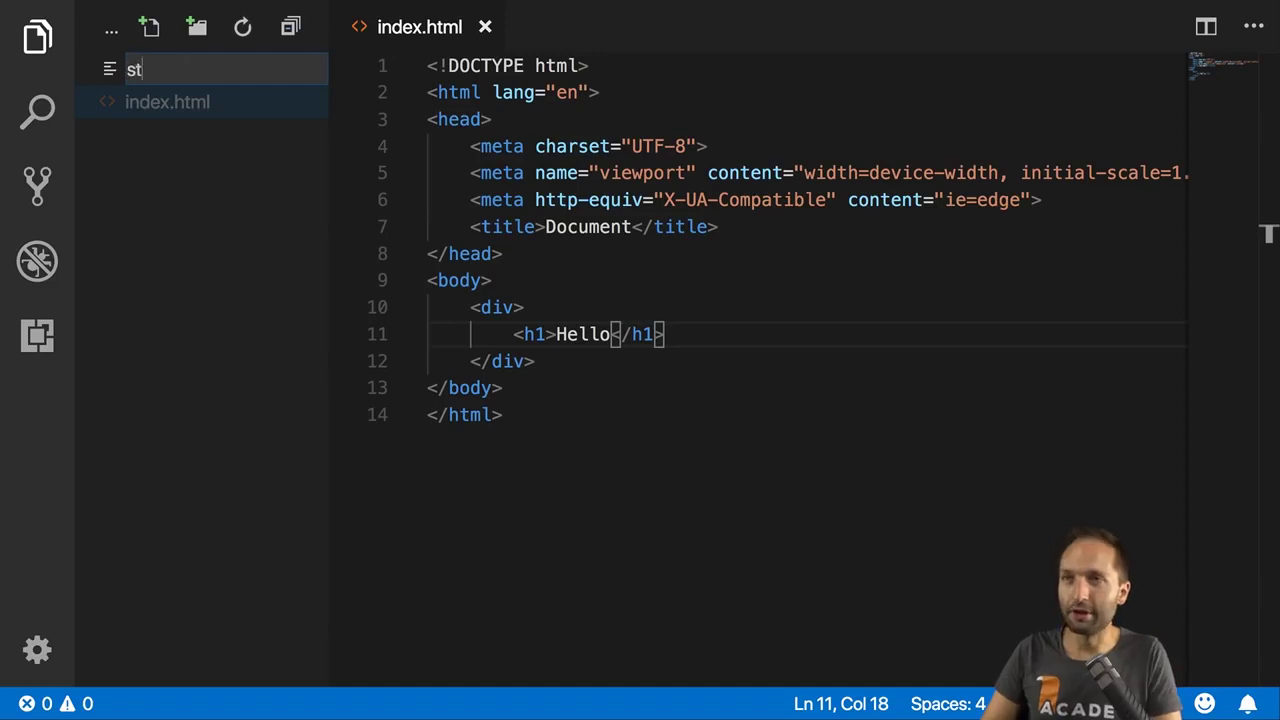
pyautogui.press('Return')
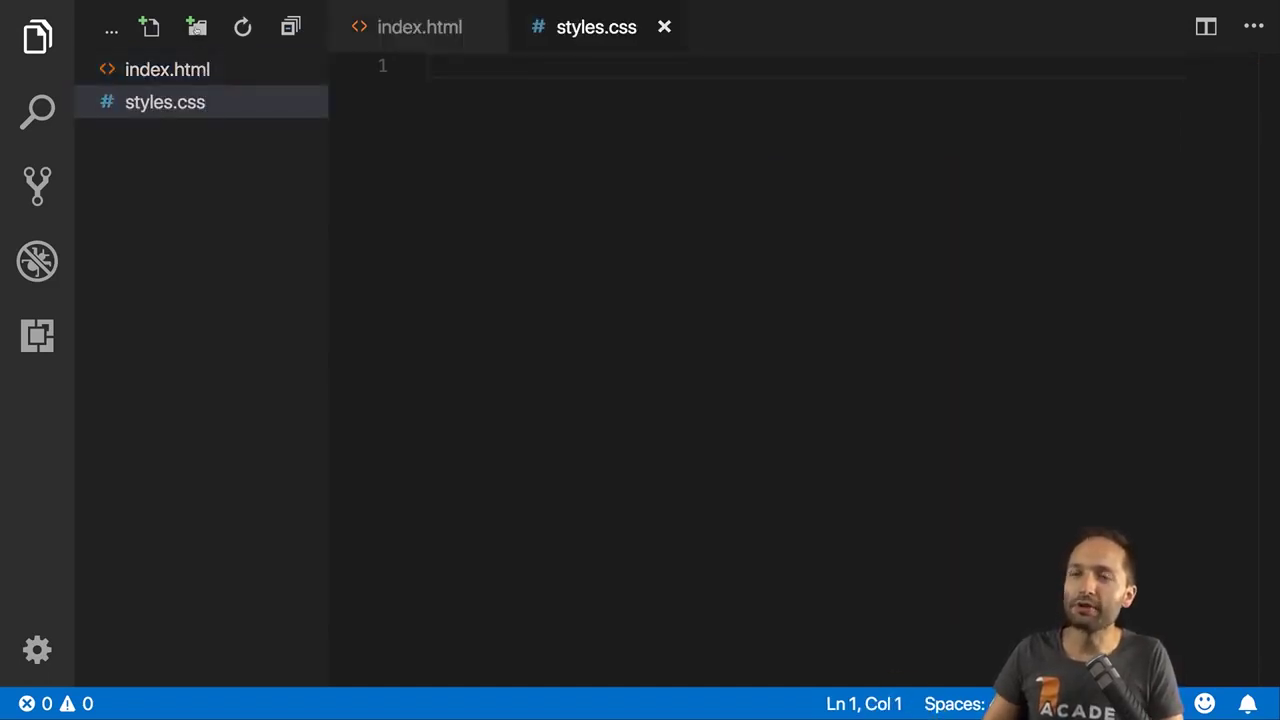
# - Create a new folder named images in the project root
pyautogui.click(196, 29)
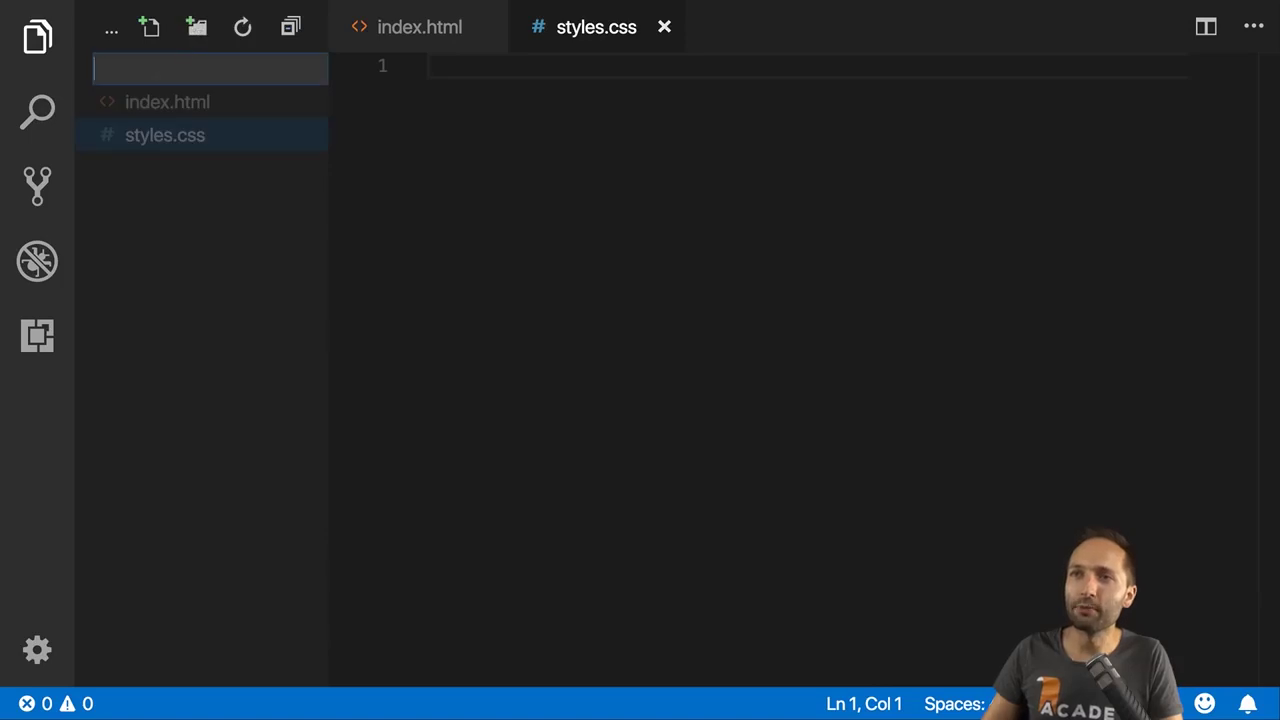
pyautogui.write('images')
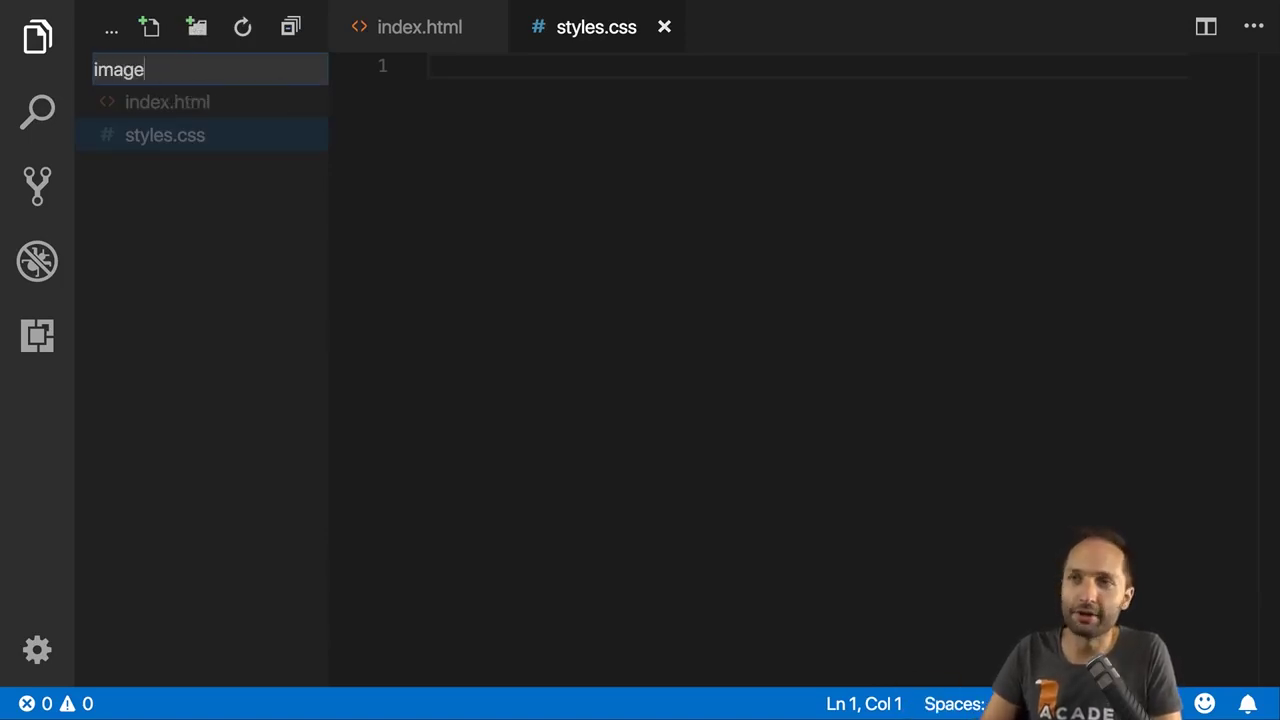
pyautogui.press('Return')
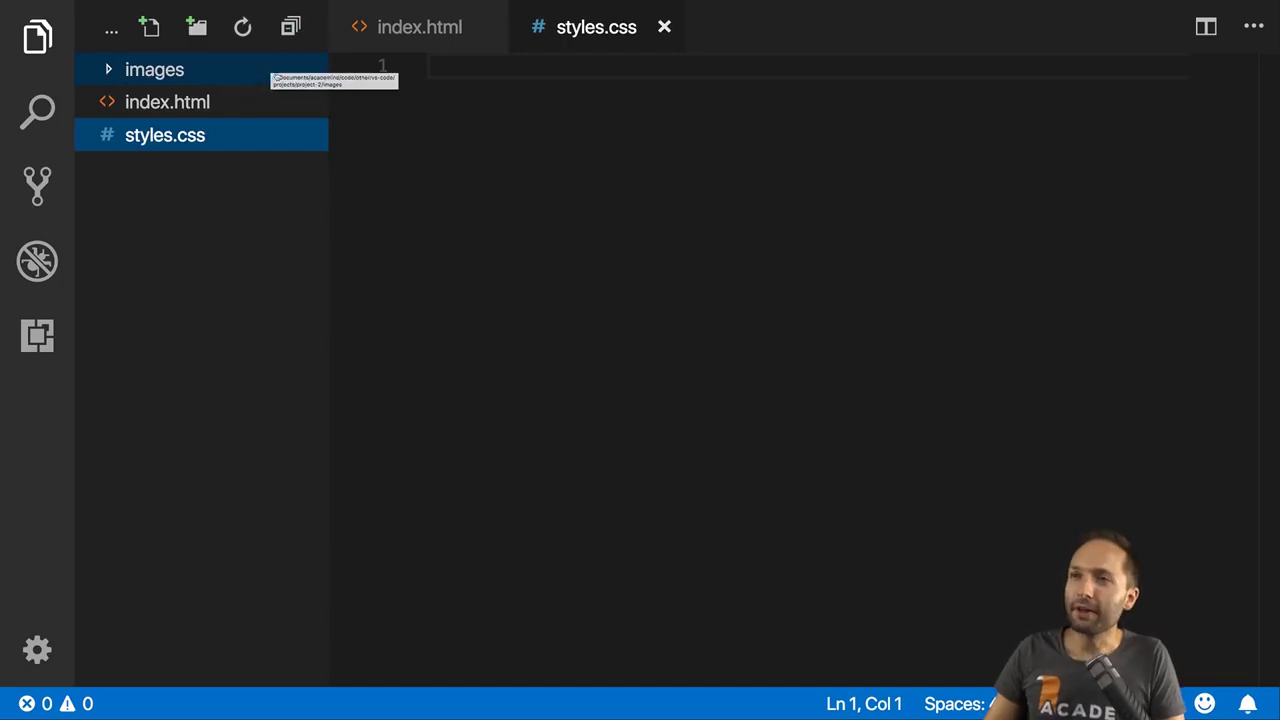
# - Close the styles.css and index.html editors, and reopen index.html from the file explorer
pyautogui.click(664, 28)
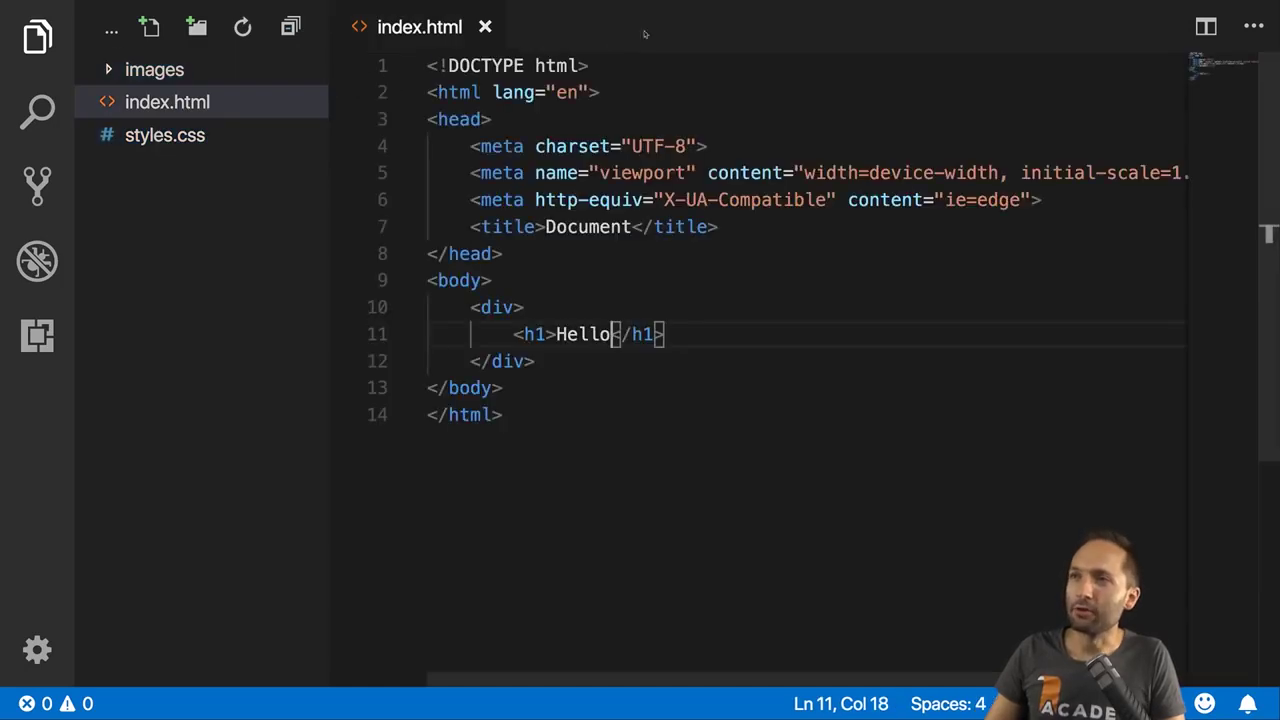
pyautogui.click(486, 29)
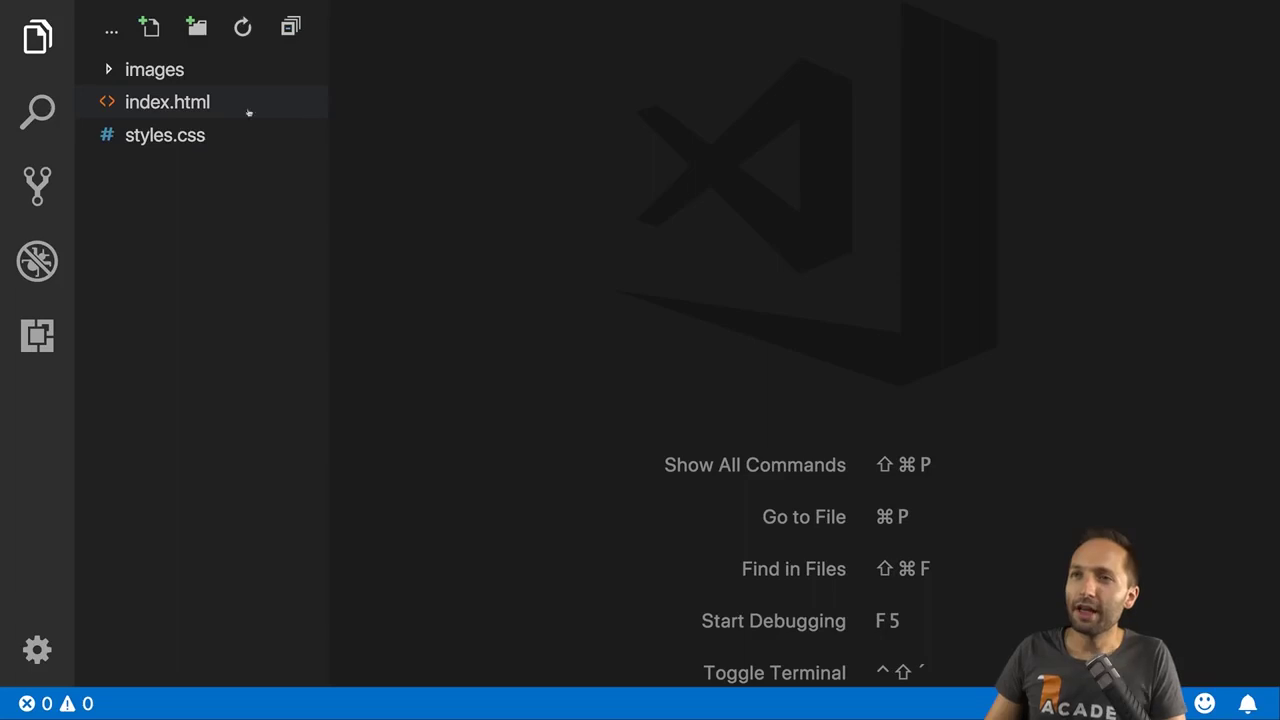
pyautogui.click(167, 102)
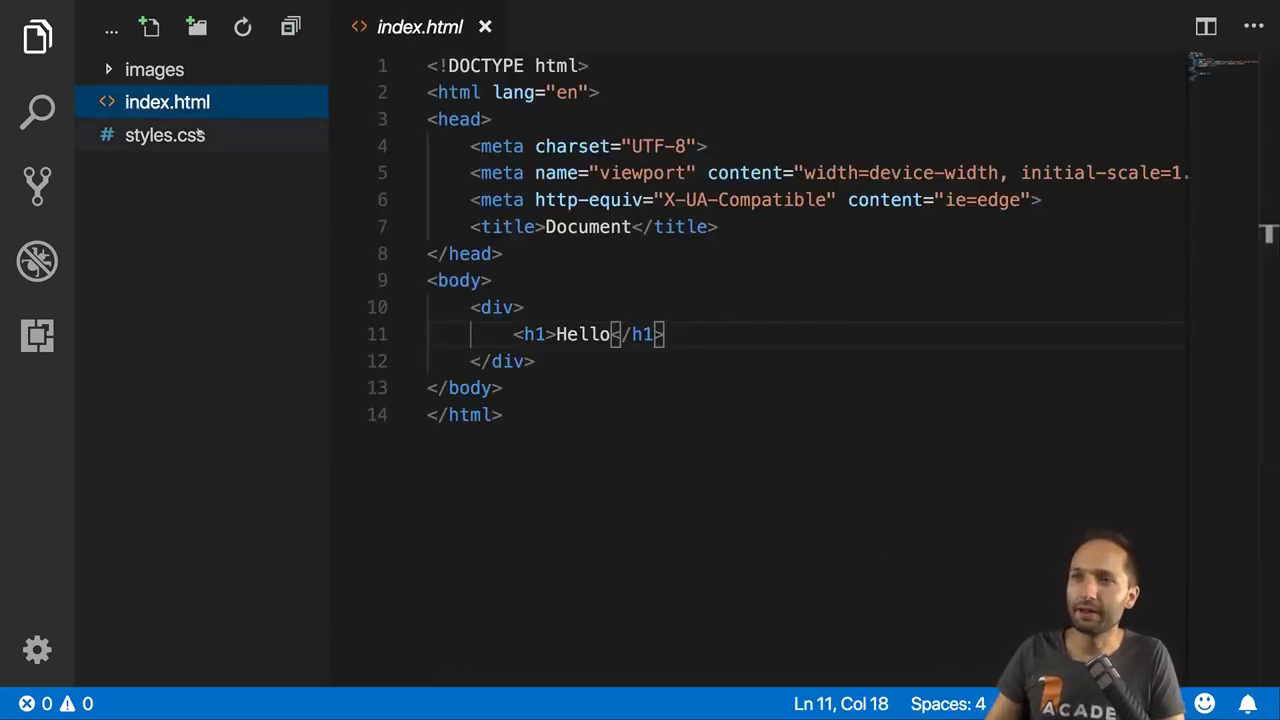
# - Preview styles.css, keep index.html and styles.css open in separate tabs, and switch back to index.html
pyautogui.click(189, 134)
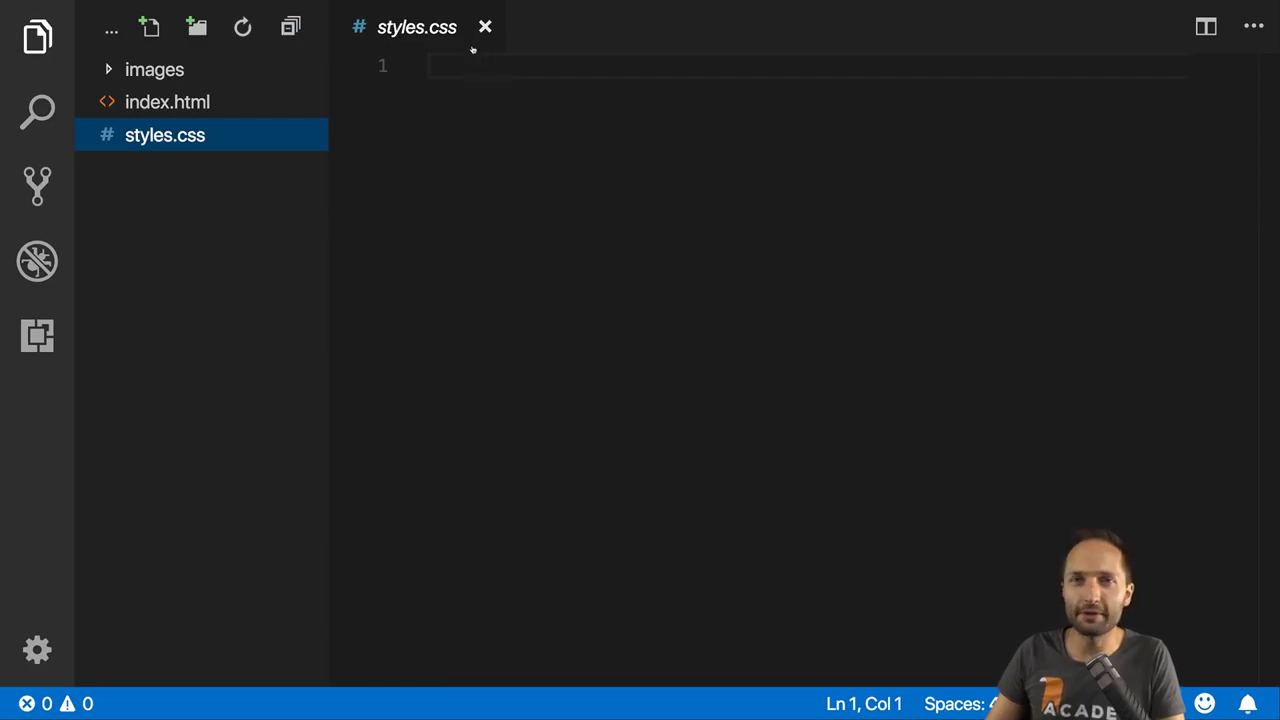
pyautogui.click(180, 102)
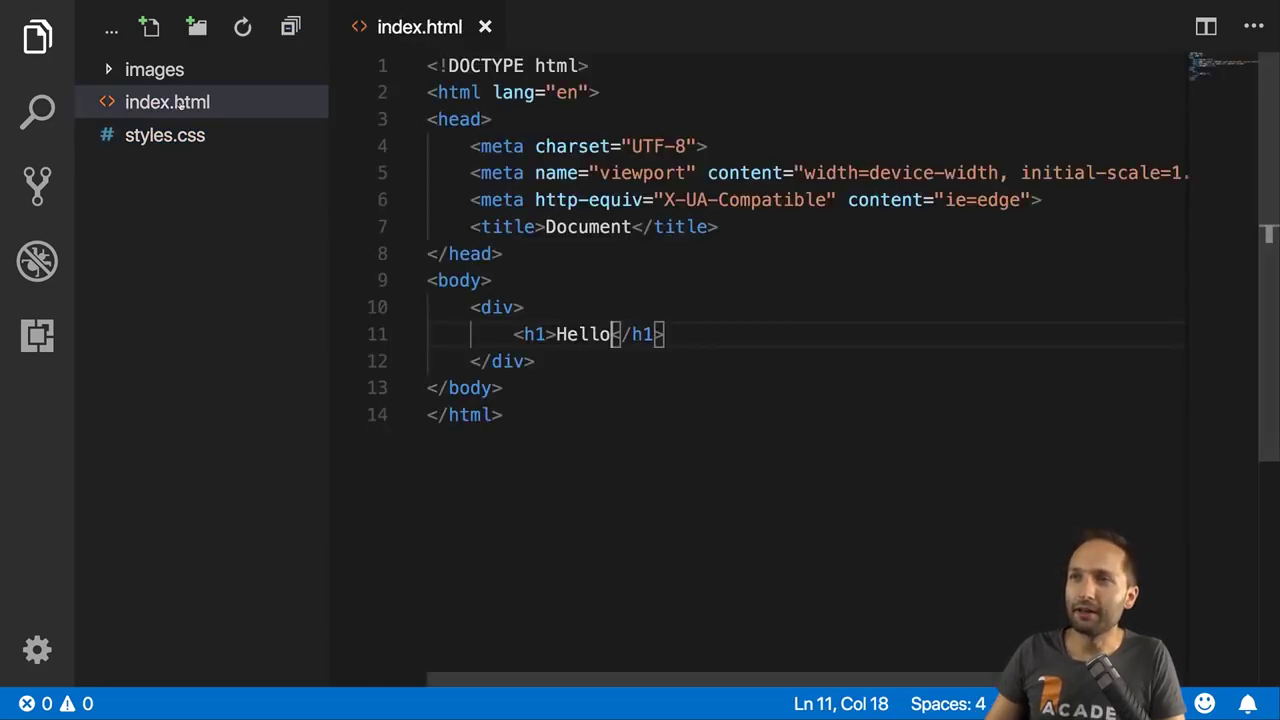
pyautogui.doubleClick(249, 135)
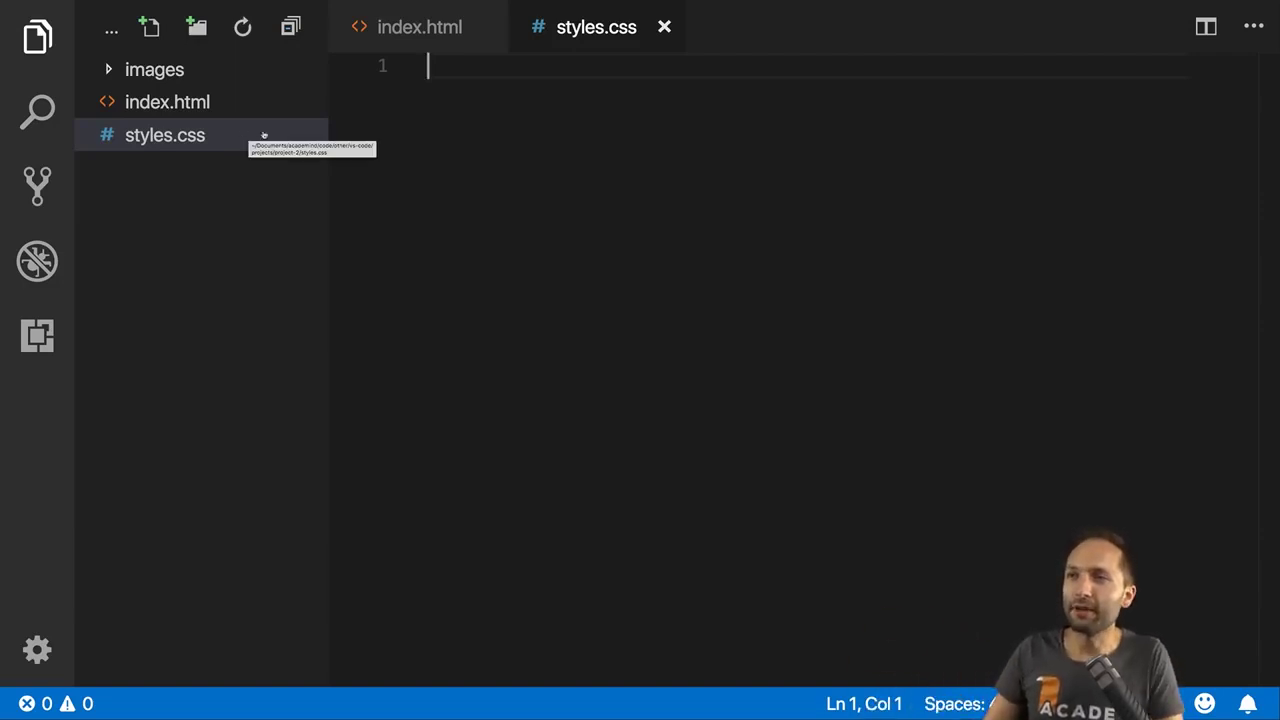
pyautogui.click(430, 30)
pyautogui.click(558, 32)
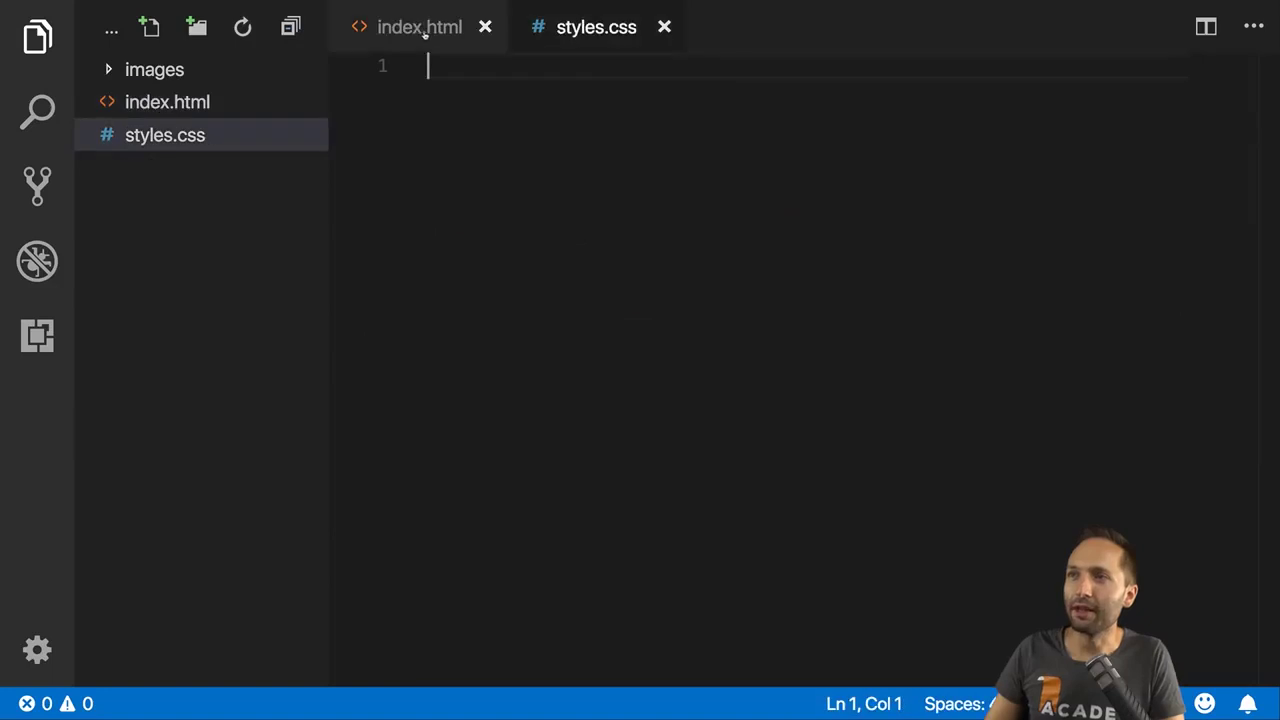
pyautogui.click(425, 30)
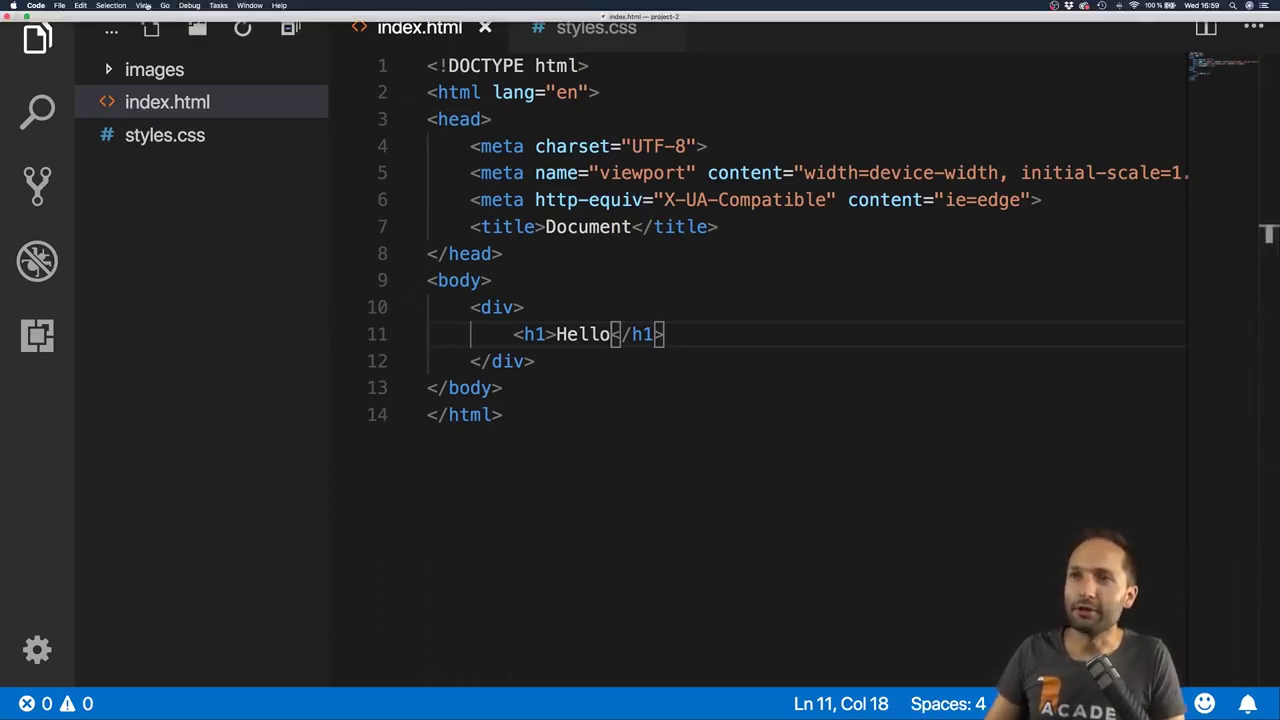
# - Split the editor so index.html shows side by side, and move the cursor in the new copy up to the opening head tag
pyautogui.click(144, 5)
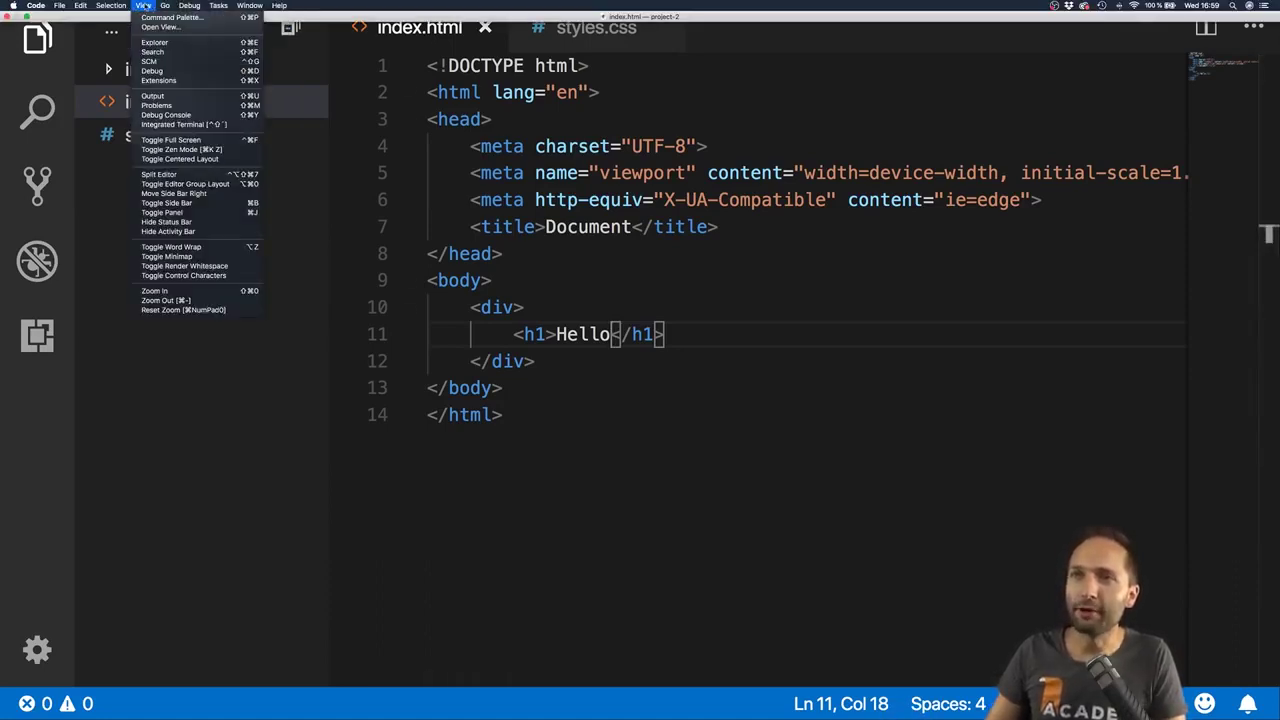
pyautogui.click(177, 175)
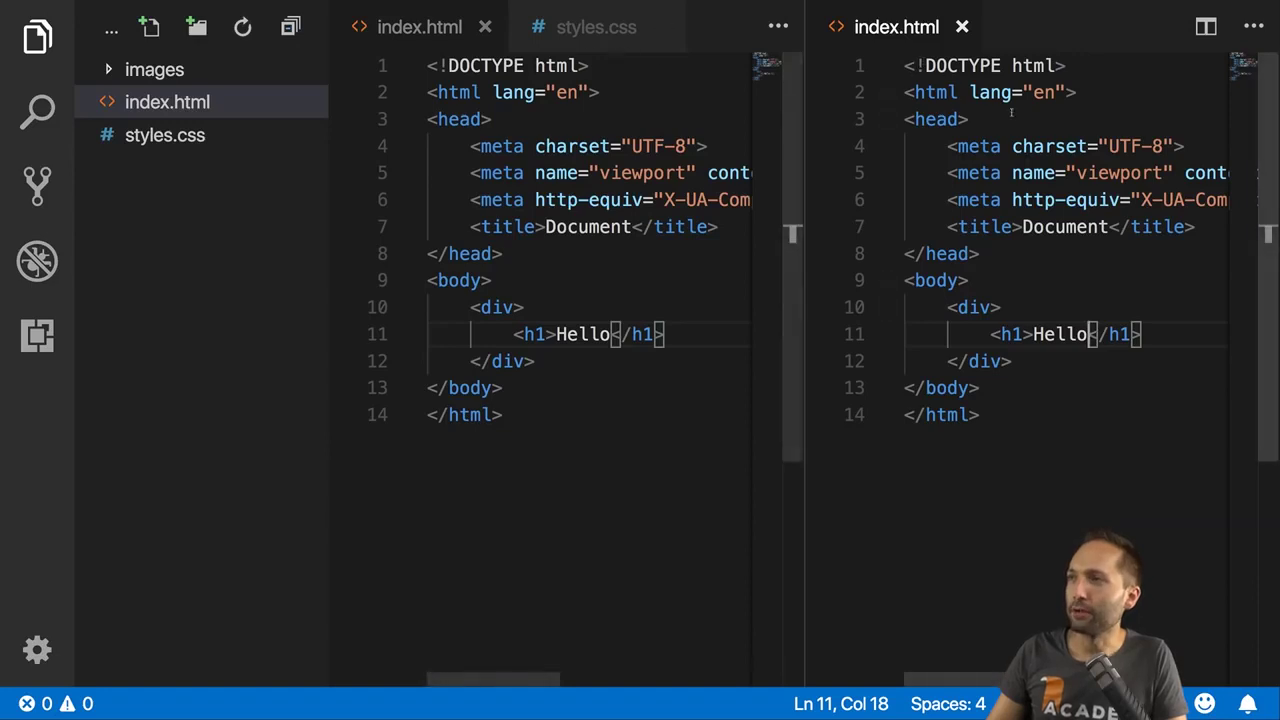
pyautogui.press('Up')
pyautogui.press('Up')
pyautogui.press('Up')
pyautogui.press('Up')
pyautogui.press('Up')
pyautogui.press('Up')
pyautogui.press('Up')
pyautogui.press('Up')
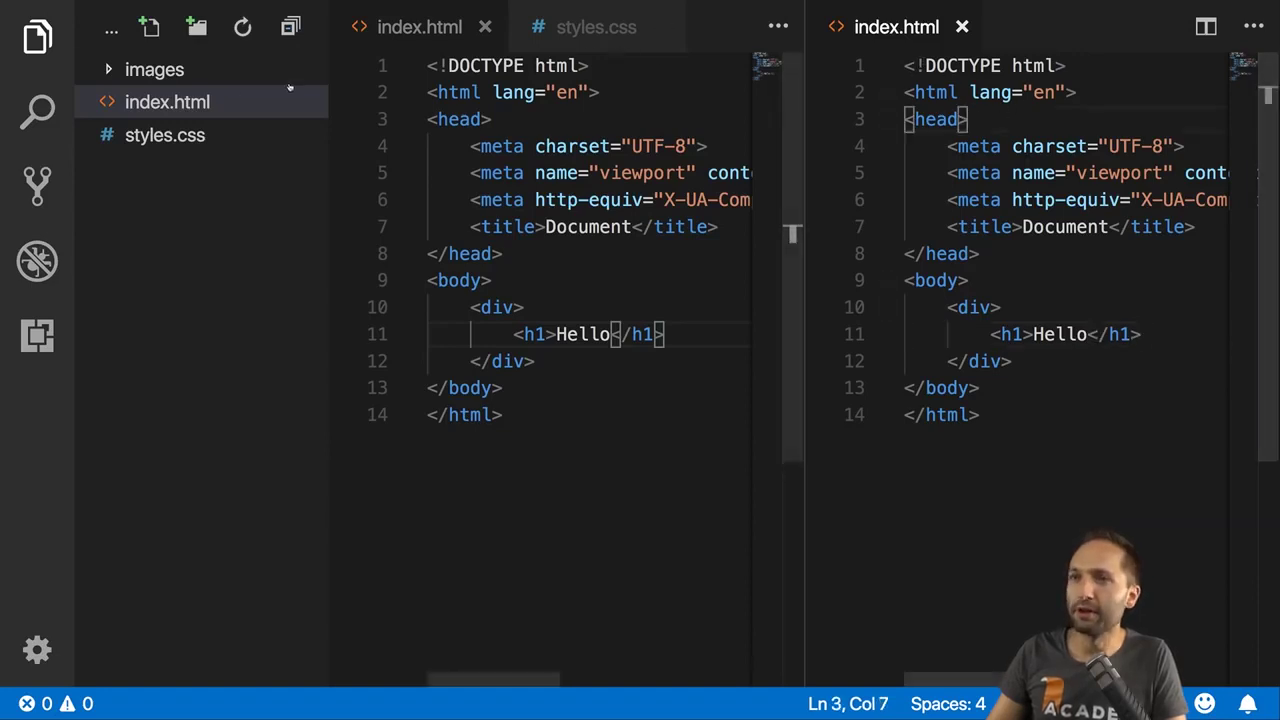
# - Open styles.css in the second editor group and close the duplicate tabs, leaving index.html alone in the first group
pyautogui.click(185, 135)
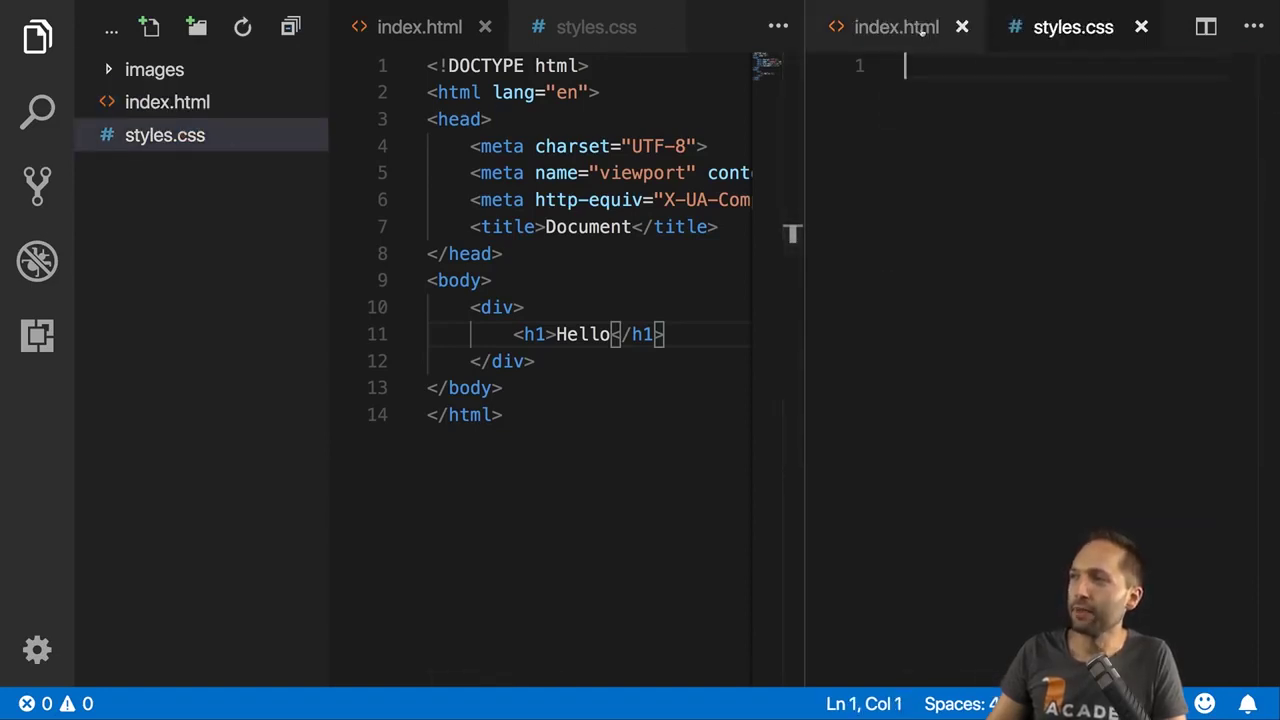
pyautogui.click(962, 27)
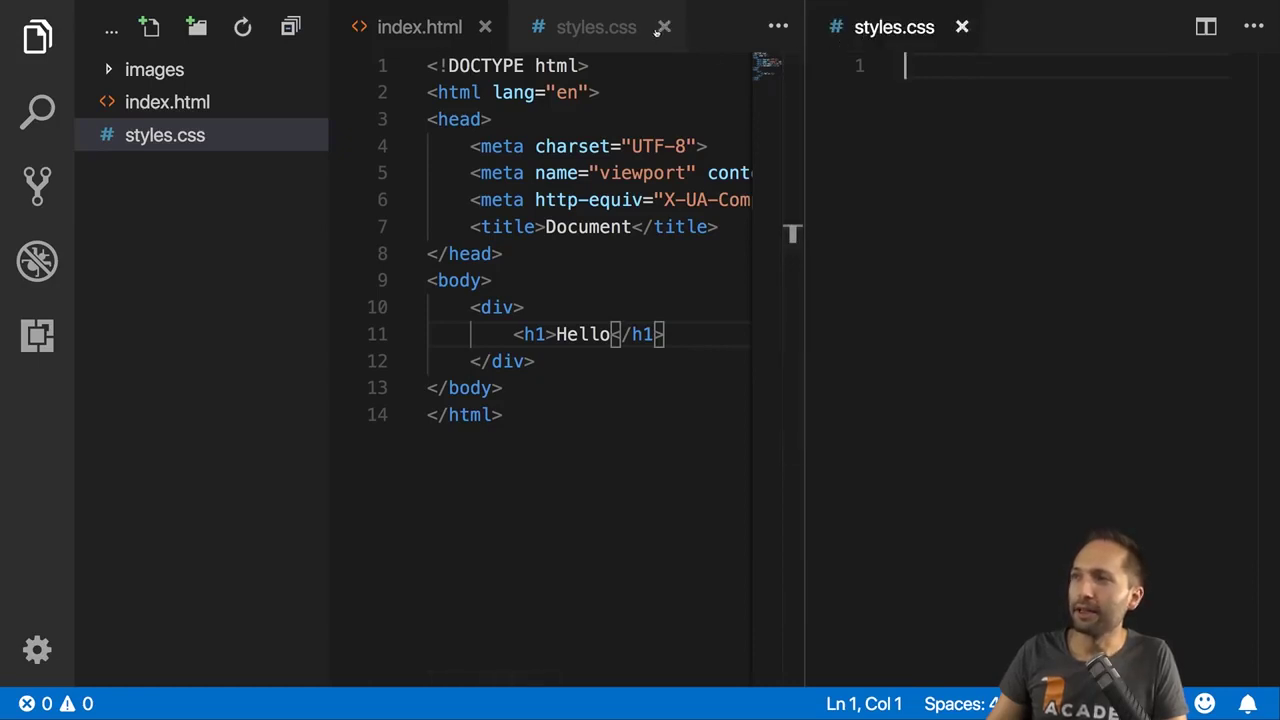
pyautogui.click(662, 27)
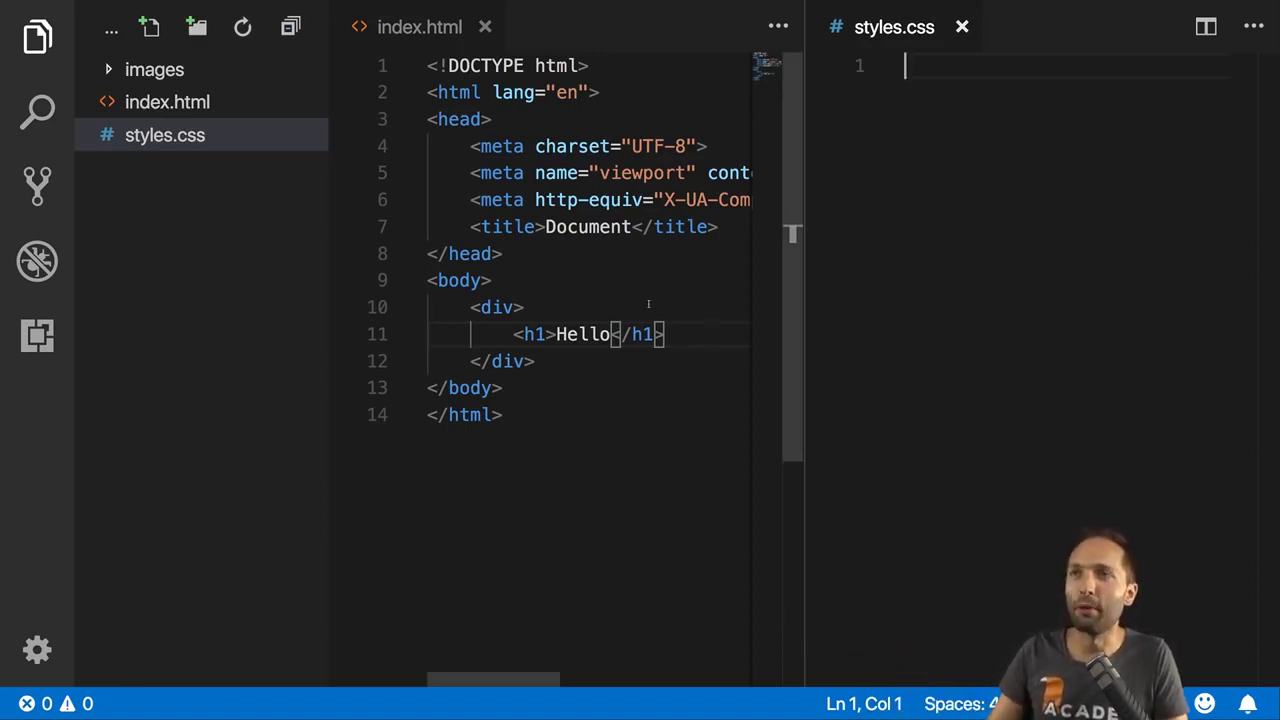
# - Toggle the editor group layout to stack the two groups, and close styles.css
pyautogui.click(143, 5)
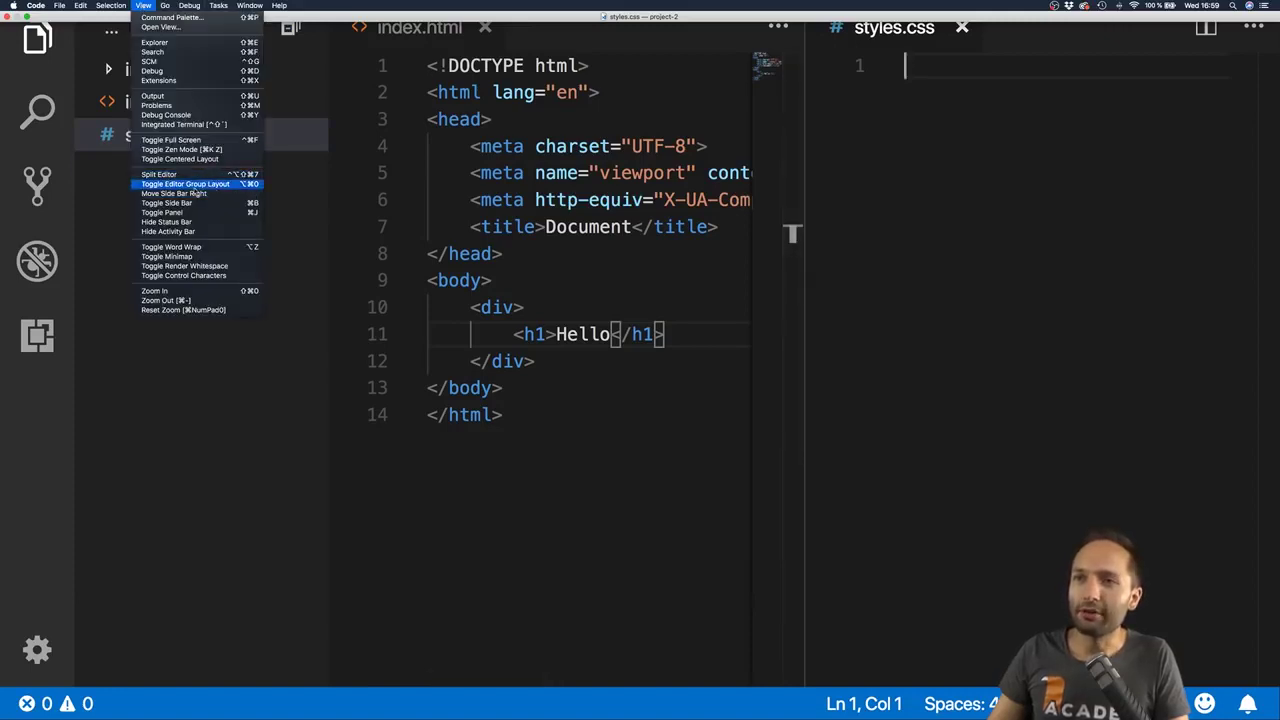
pyautogui.click(197, 187)
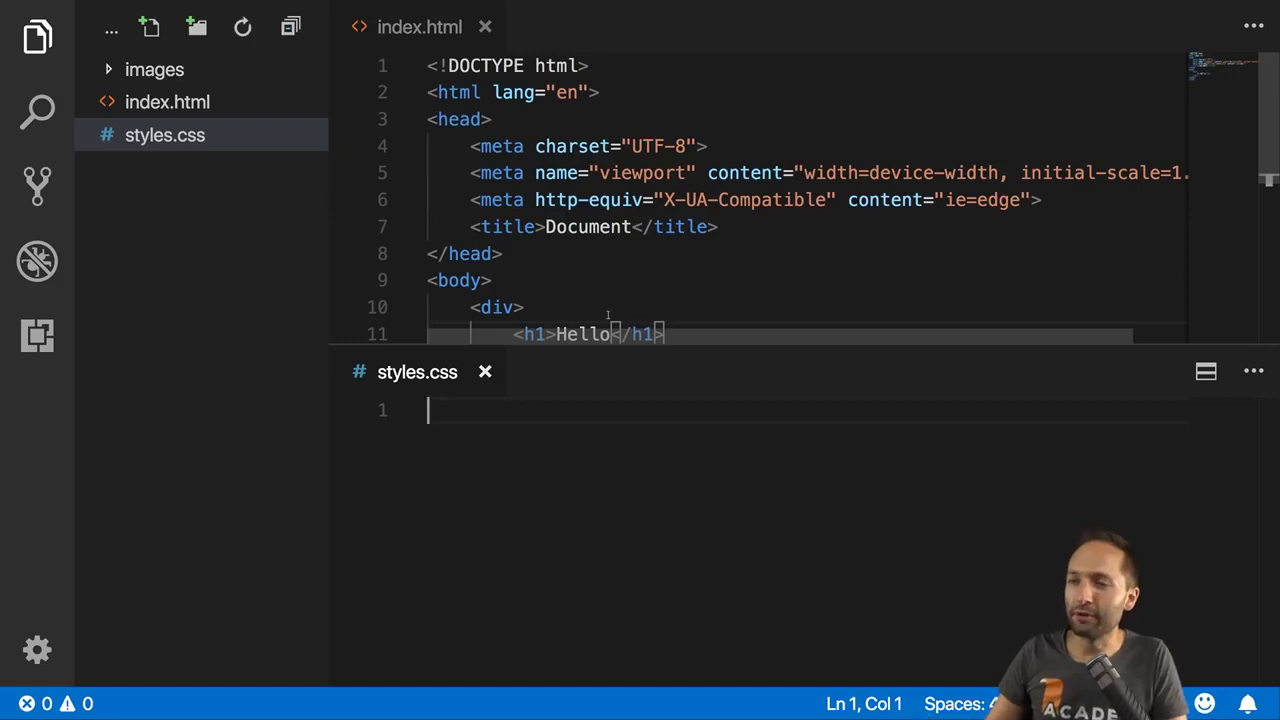
pyautogui.click(485, 371)
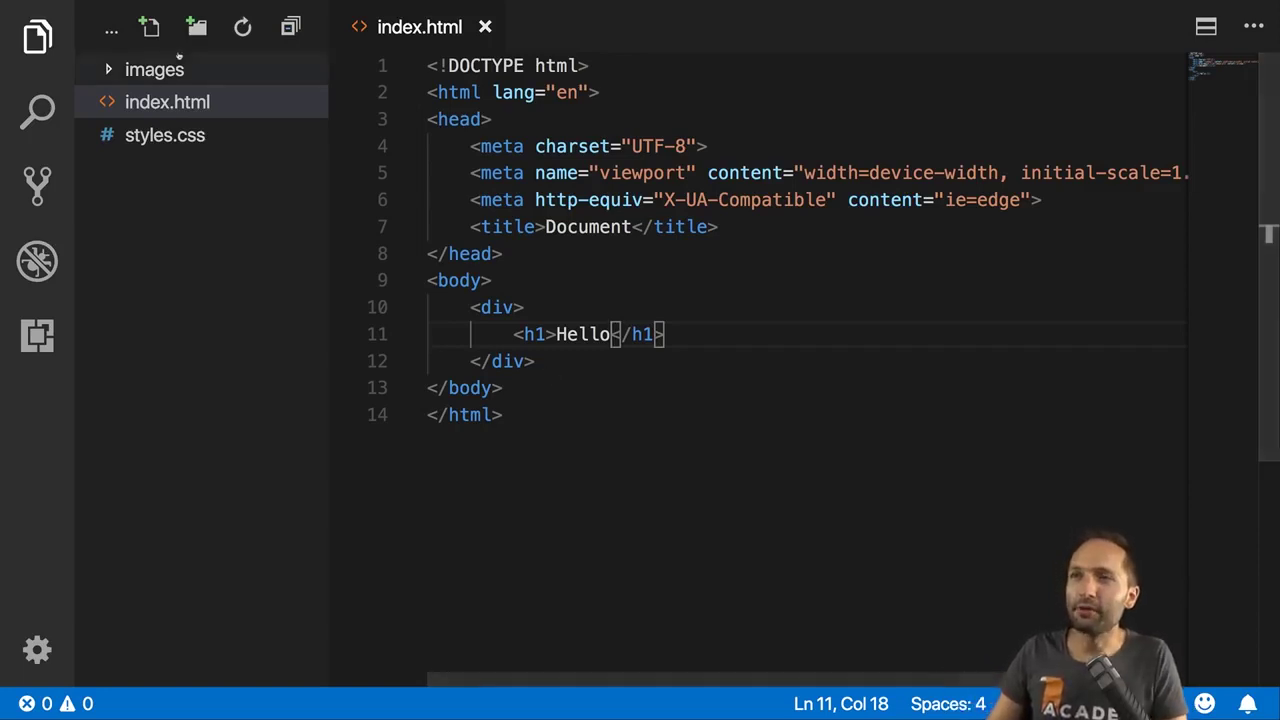
pyautogui.click(144, 6)
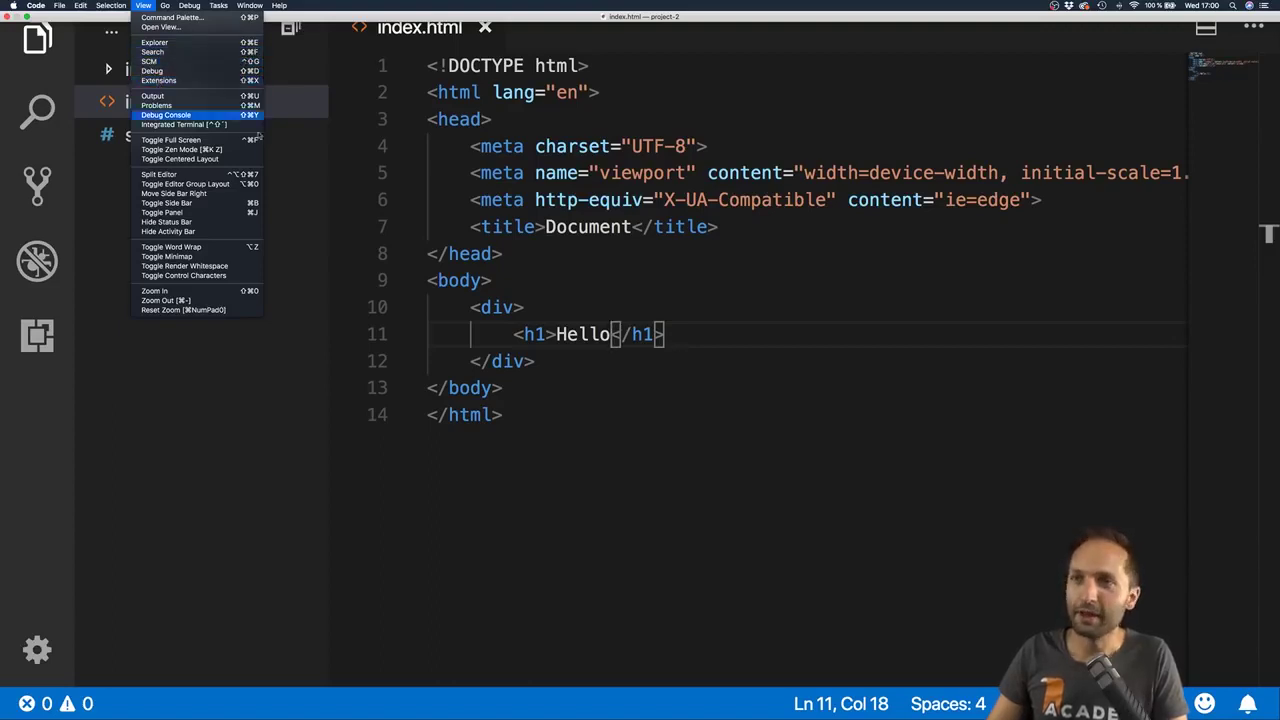
pyautogui.click(130, 138)
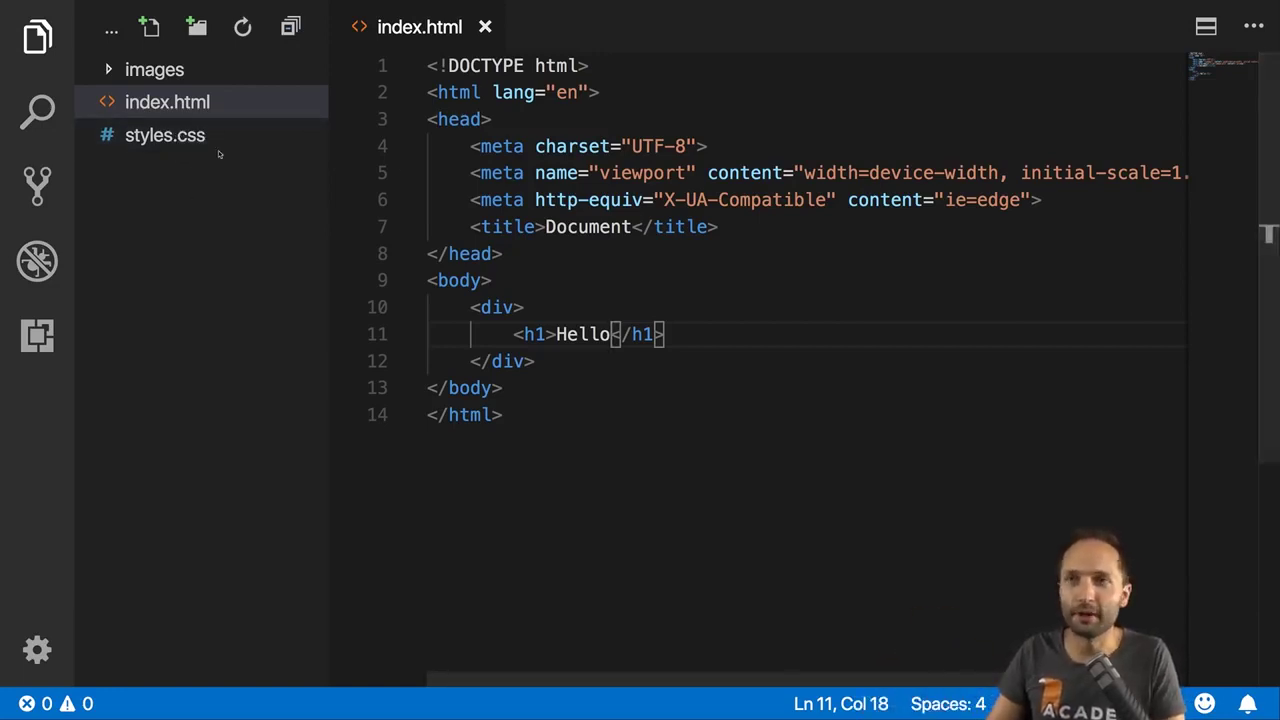
# - Search all project files for "h1" and step through the matches in index.html
pyautogui.press('super+shift+f')
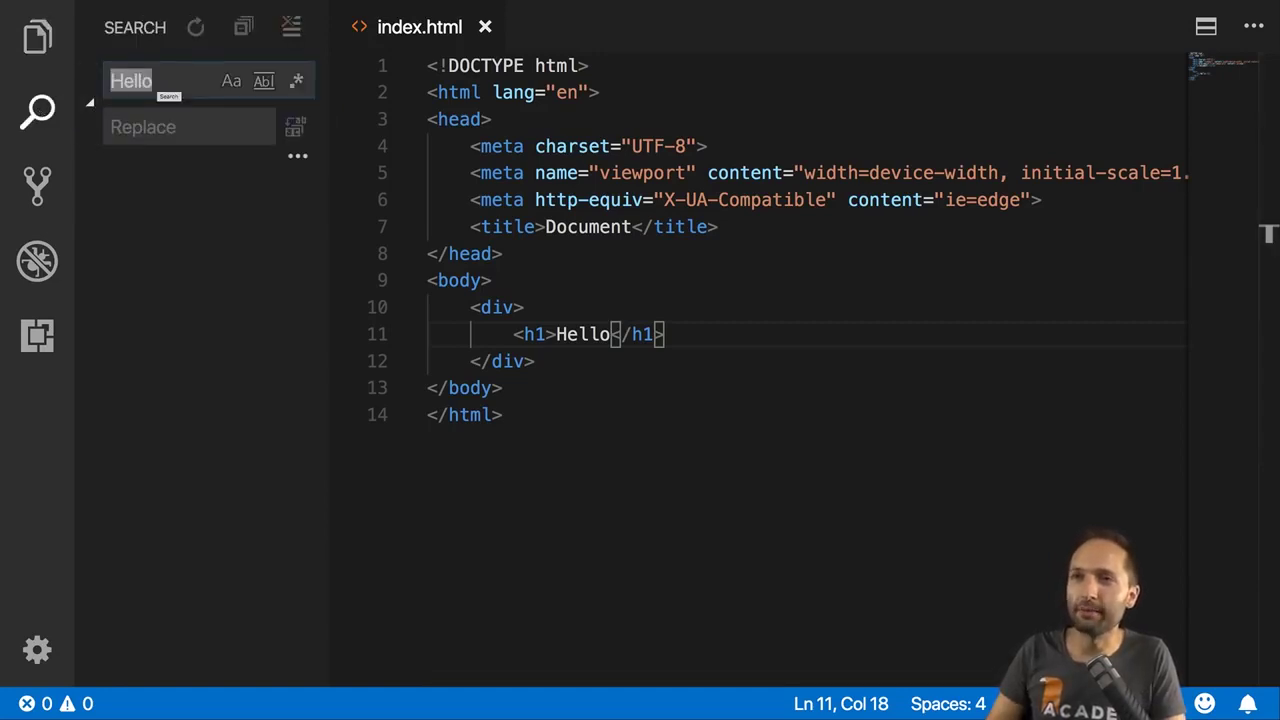
pyautogui.press('BackSpace')
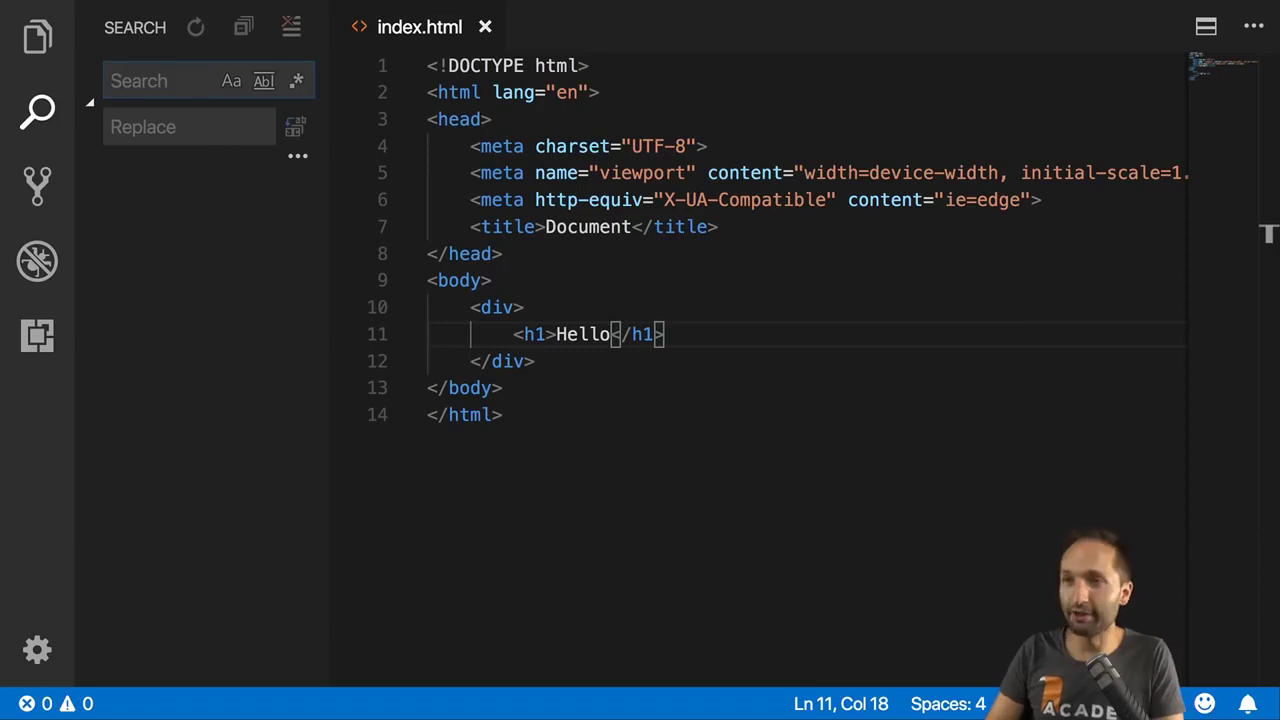
pyautogui.write('h1')
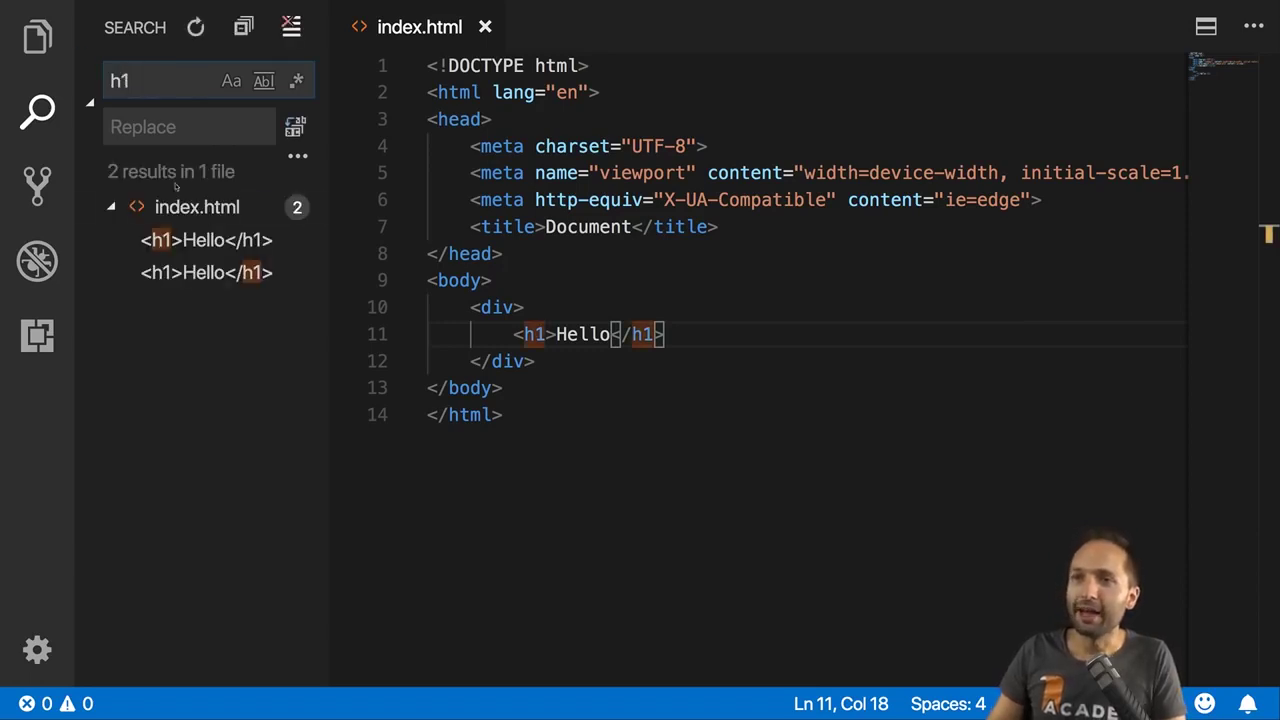
pyautogui.click(163, 240)
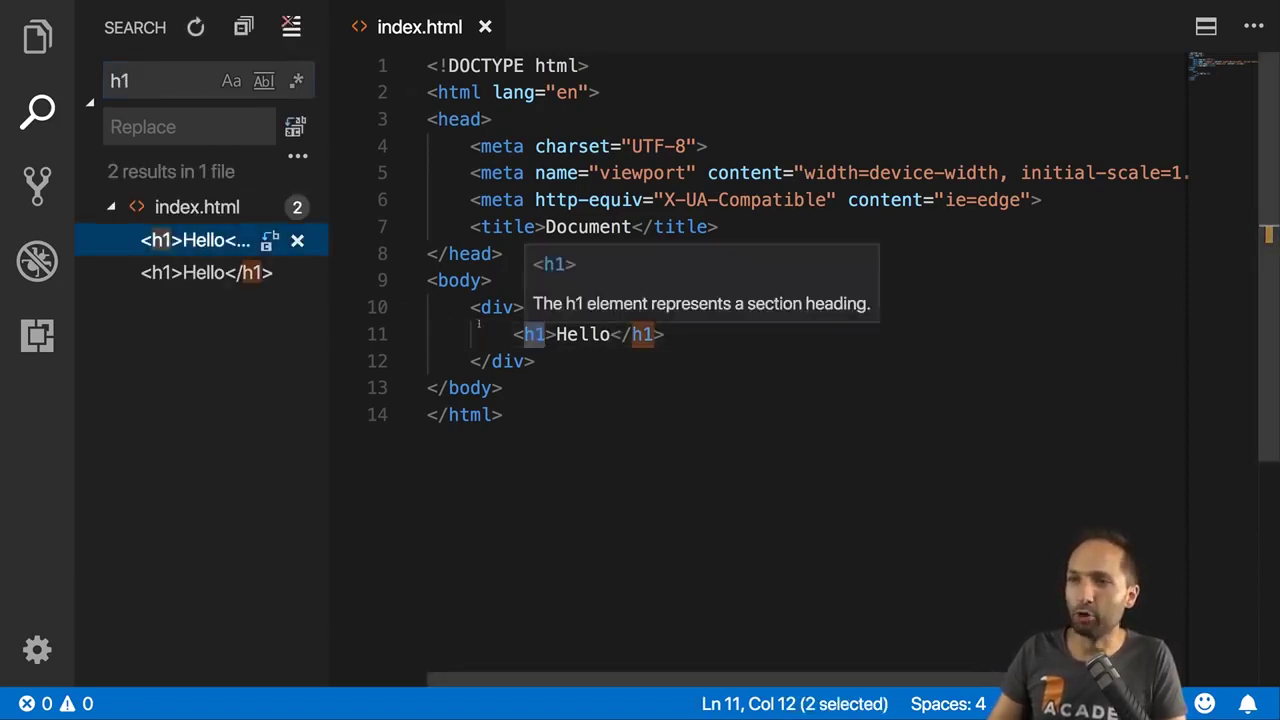
pyautogui.press('F4')
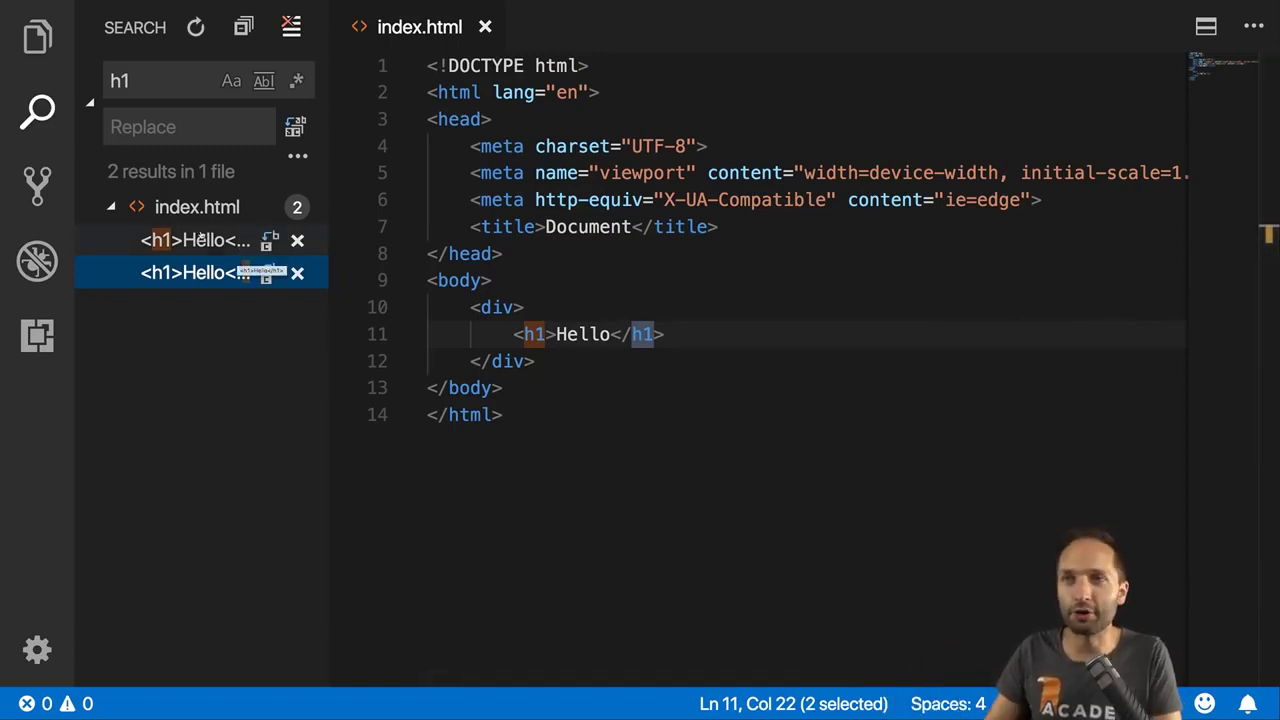
# - Look through the Source Control, Debug and Extensions views, and return to the file explorer
pyautogui.click(37, 185)
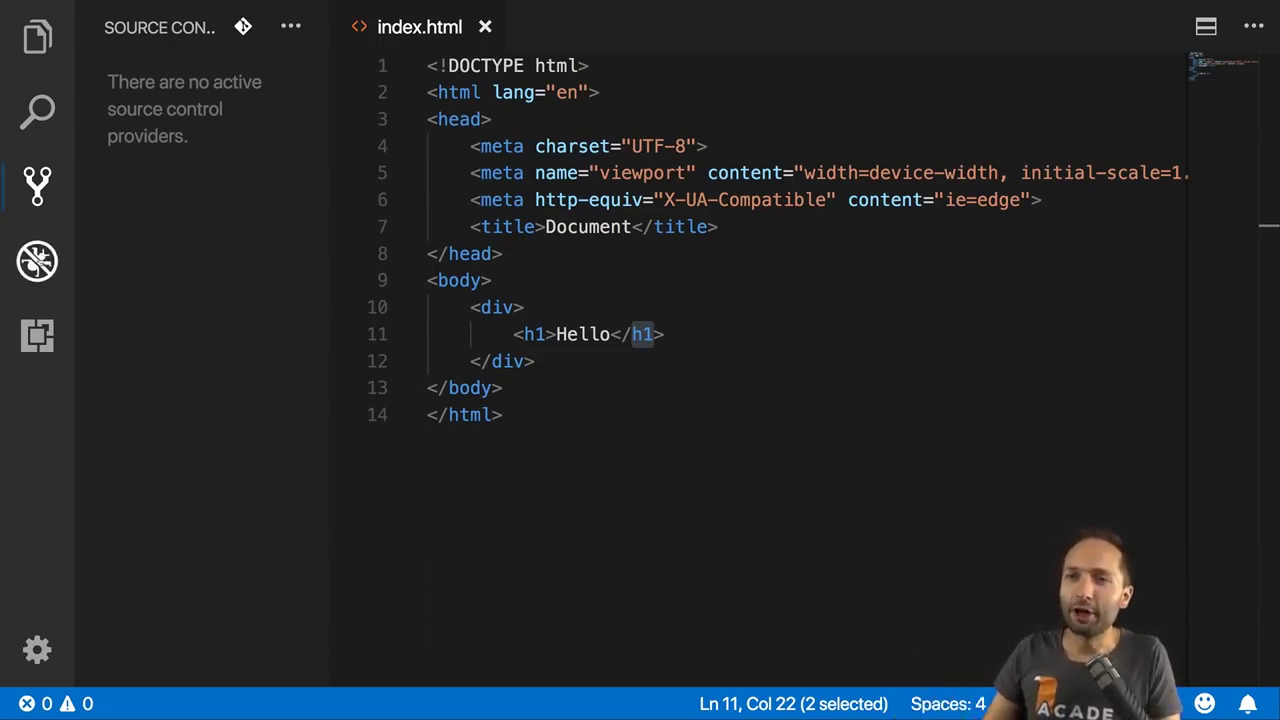
pyautogui.click(37, 261)
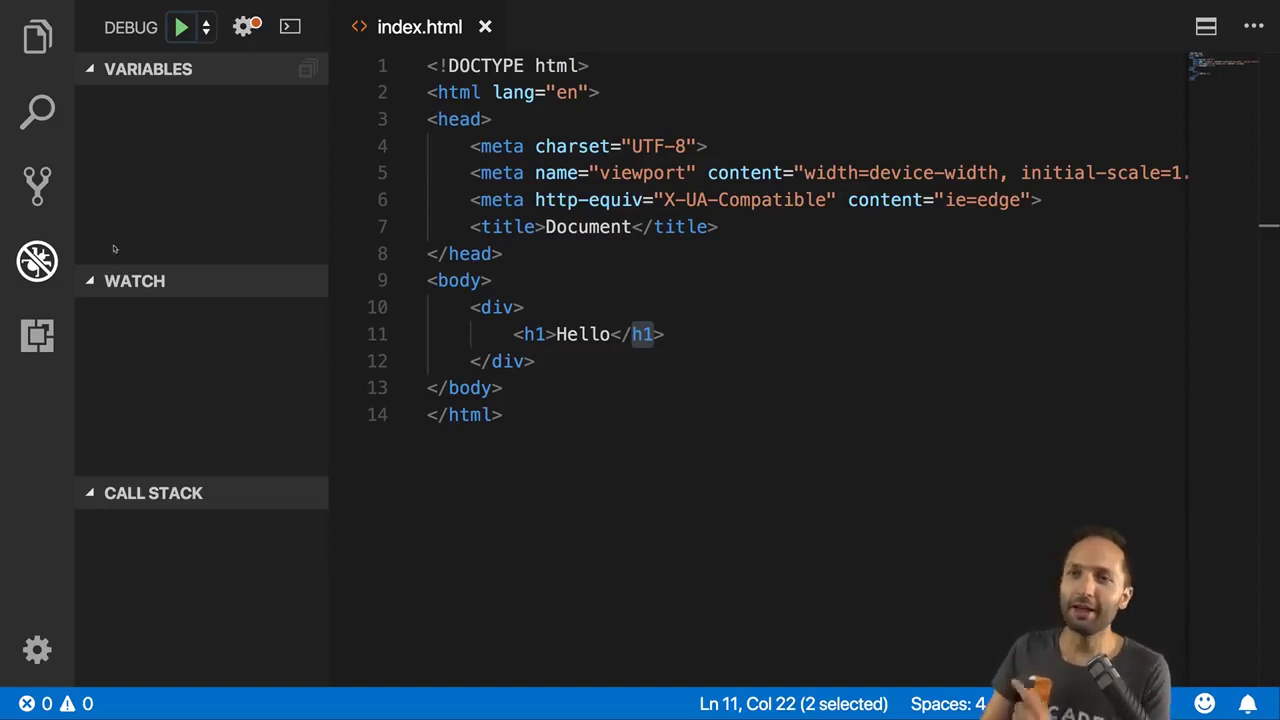
pyautogui.click(33, 338)
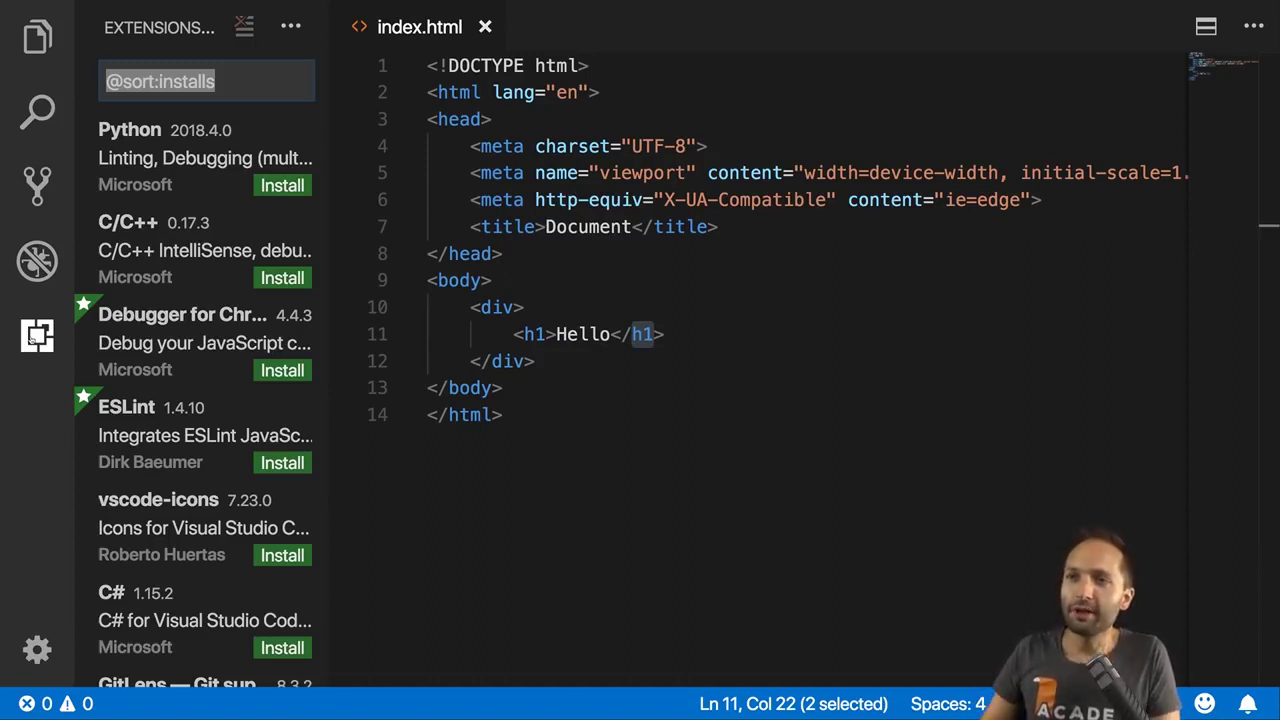
pyautogui.click(37, 42)
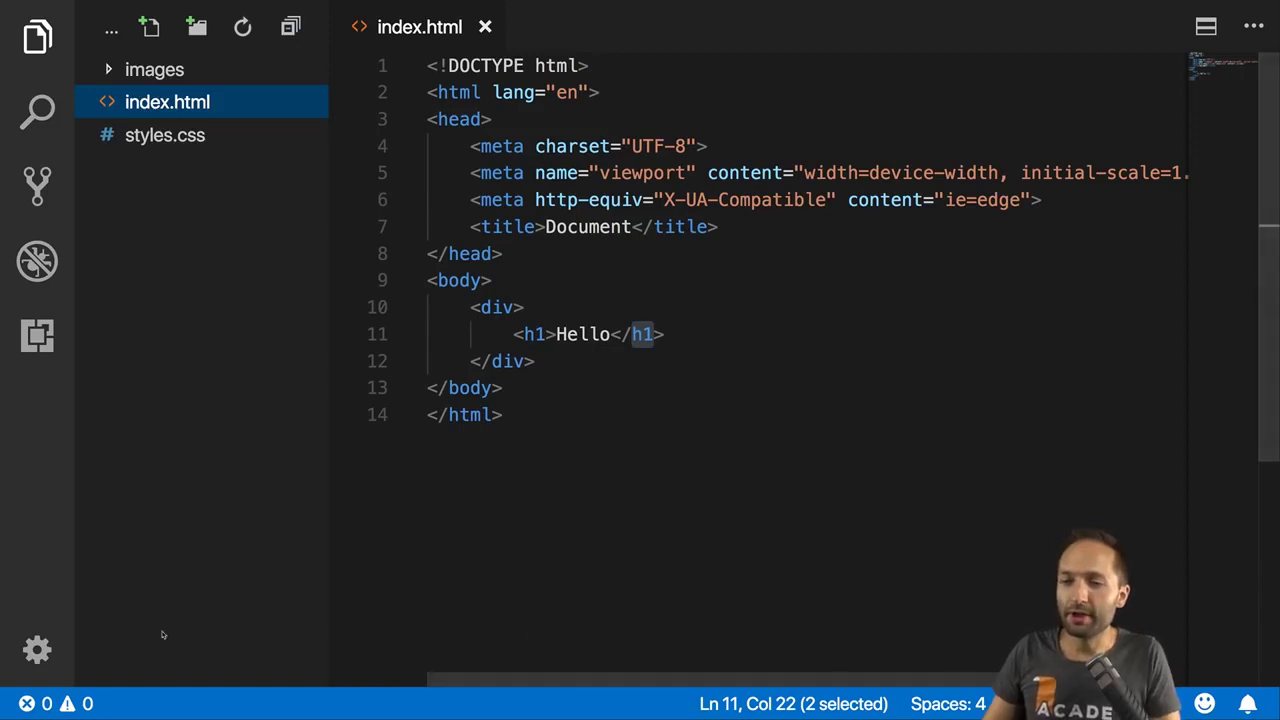
# - Look through the Problems, Output and Debug Console views below the editor, and show the integrated terminal
pyautogui.click(79, 704)
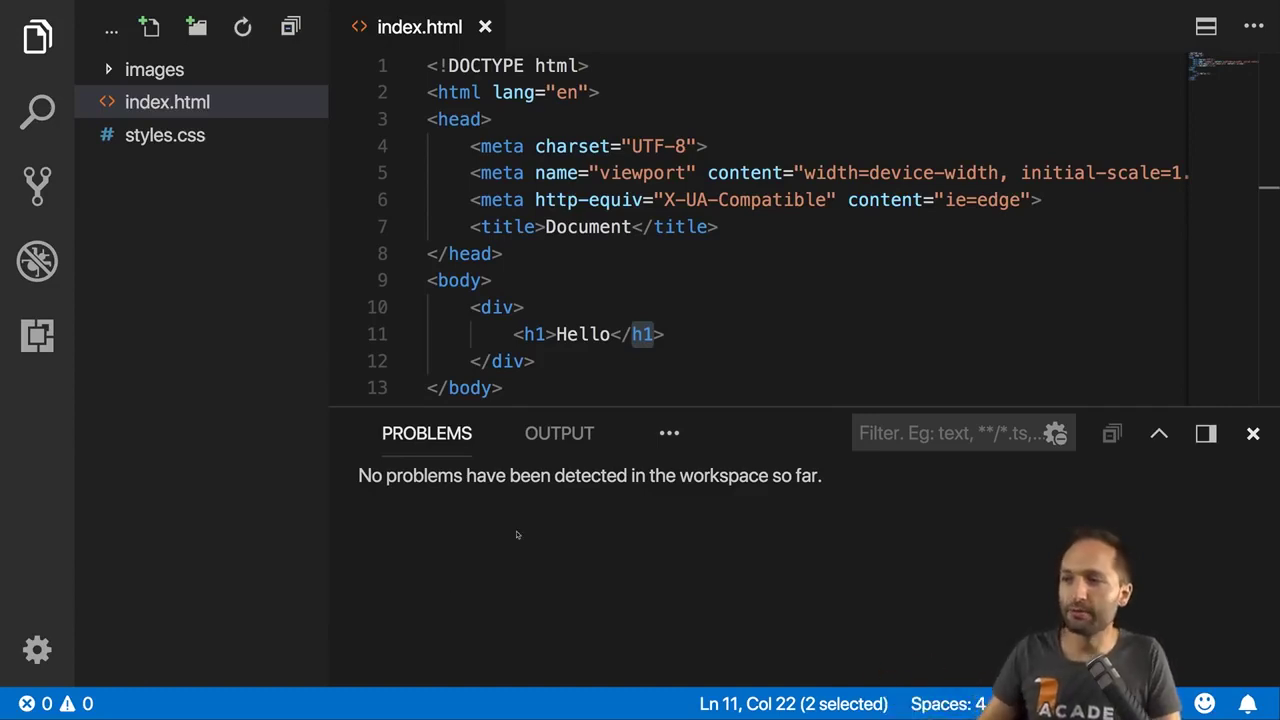
pyautogui.click(559, 433)
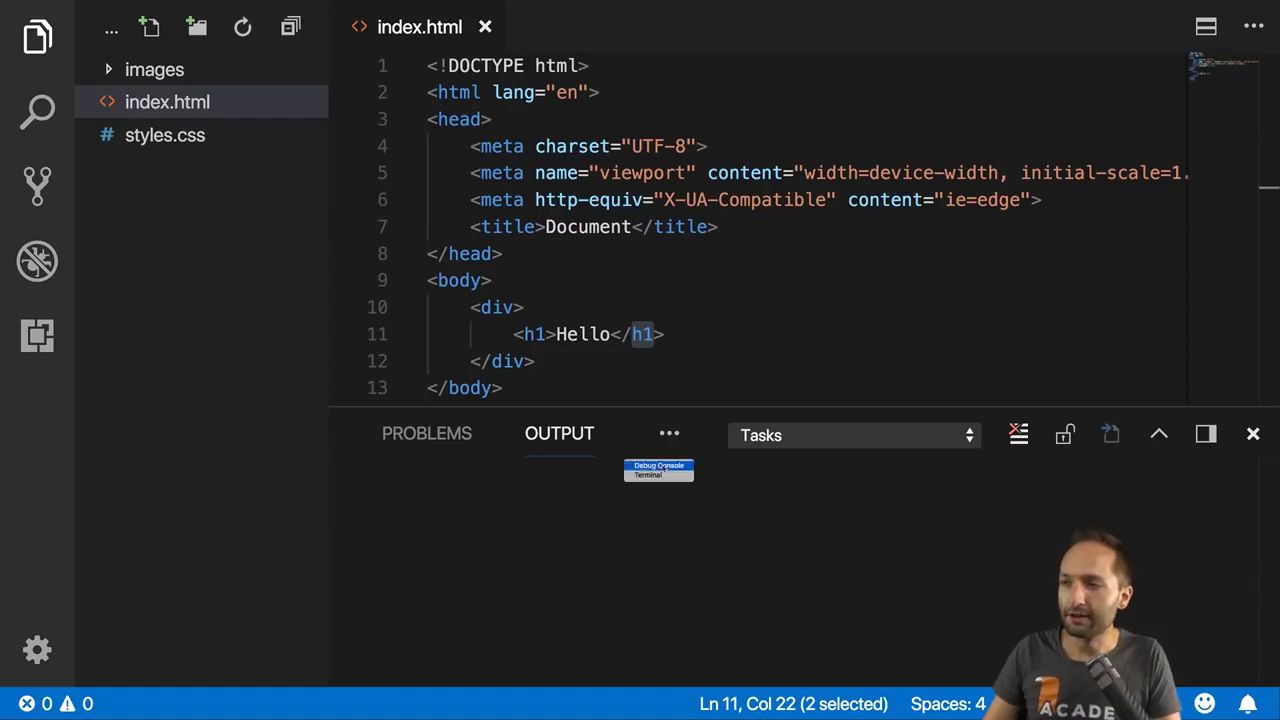
pyautogui.click(659, 466)
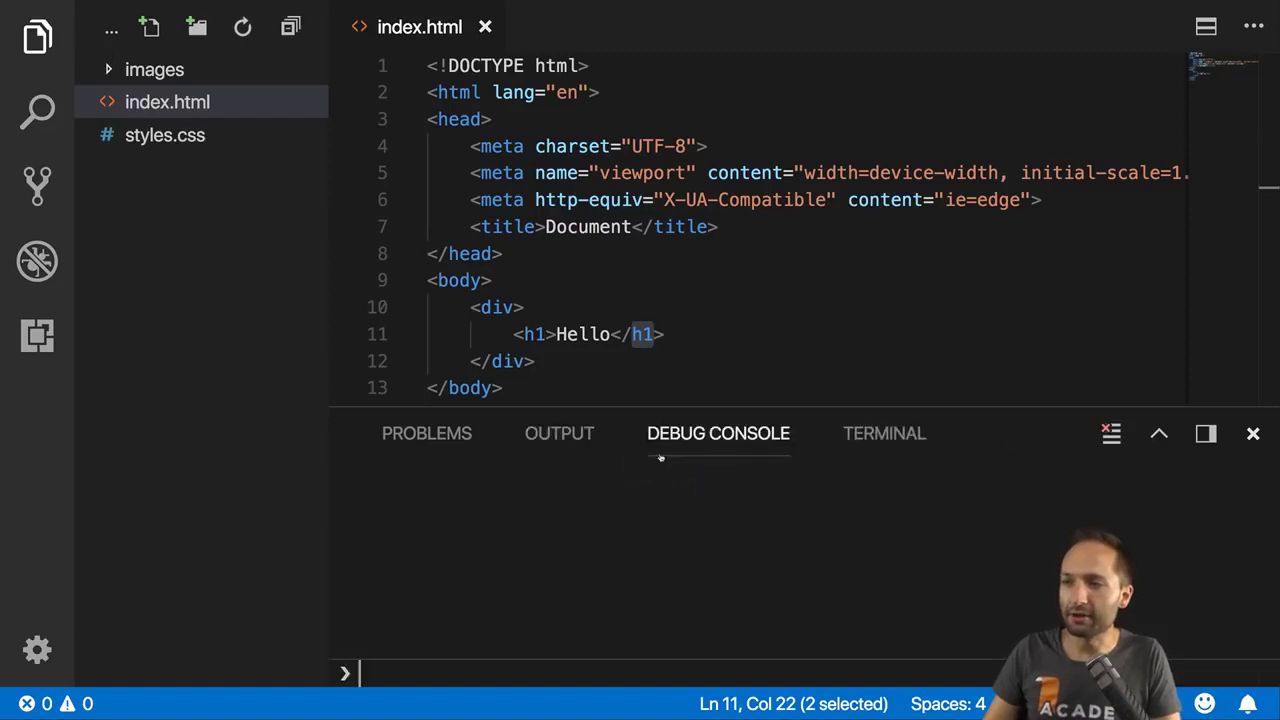
pyautogui.click(848, 447)
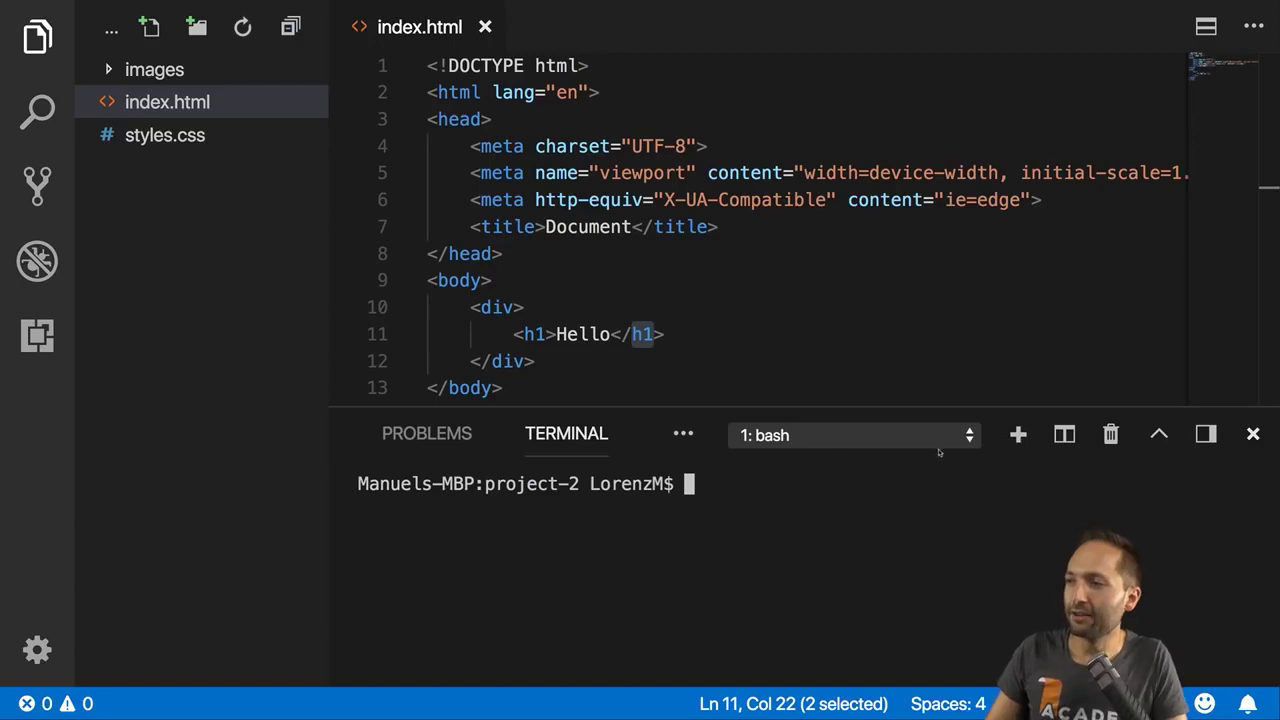
# - Open a second bash terminal, switch back to the first one, and close the terminal area
pyautogui.click(1015, 437)
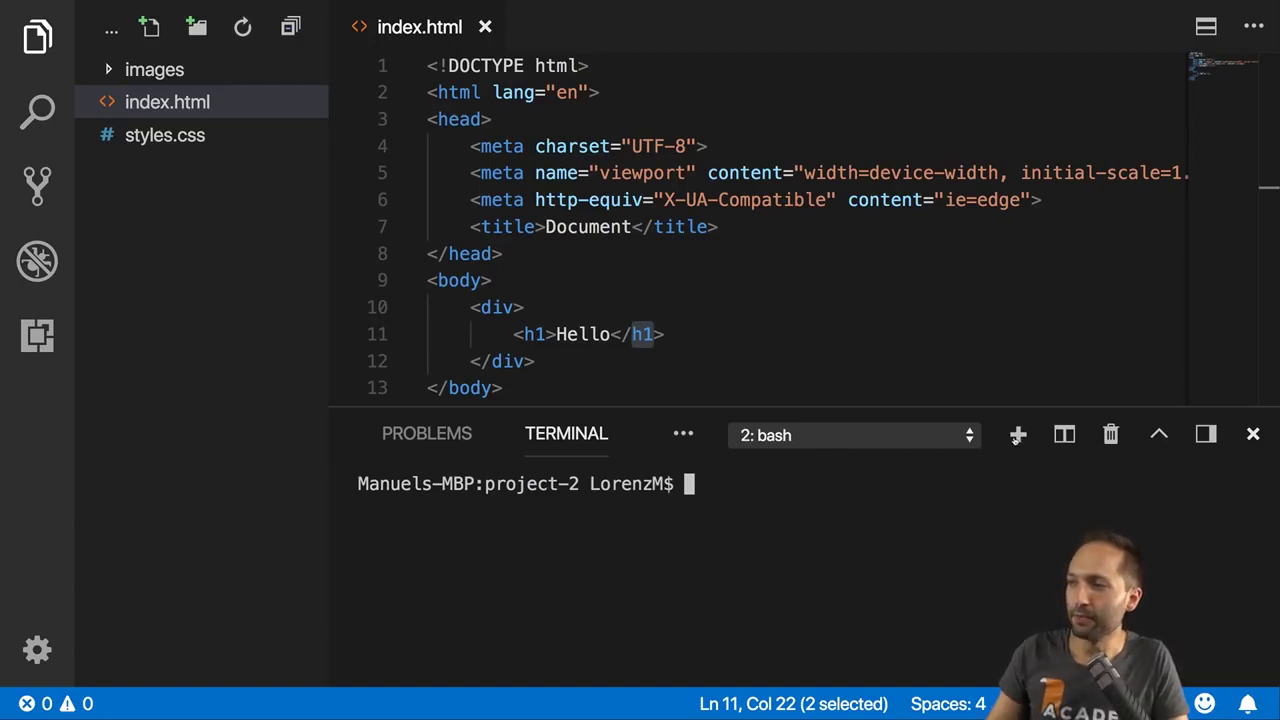
pyautogui.click(968, 443)
pyautogui.click(777, 420)
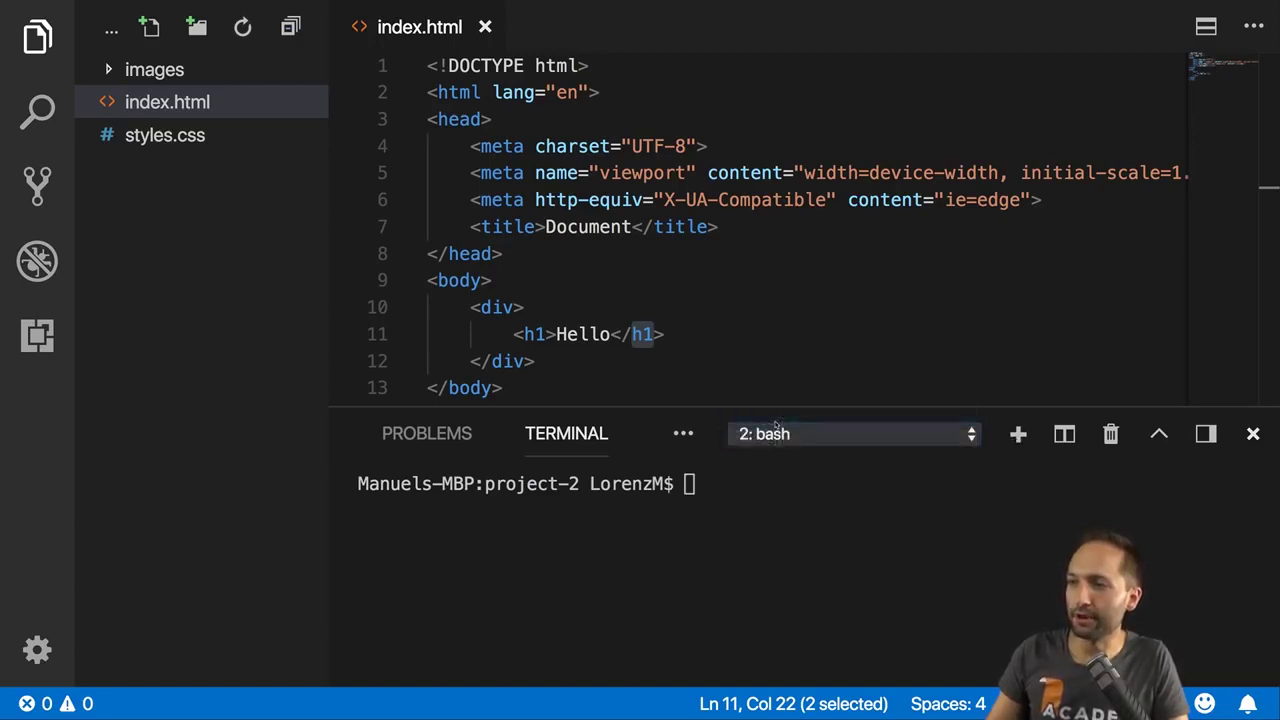
pyautogui.click(792, 435)
pyautogui.click(795, 436)
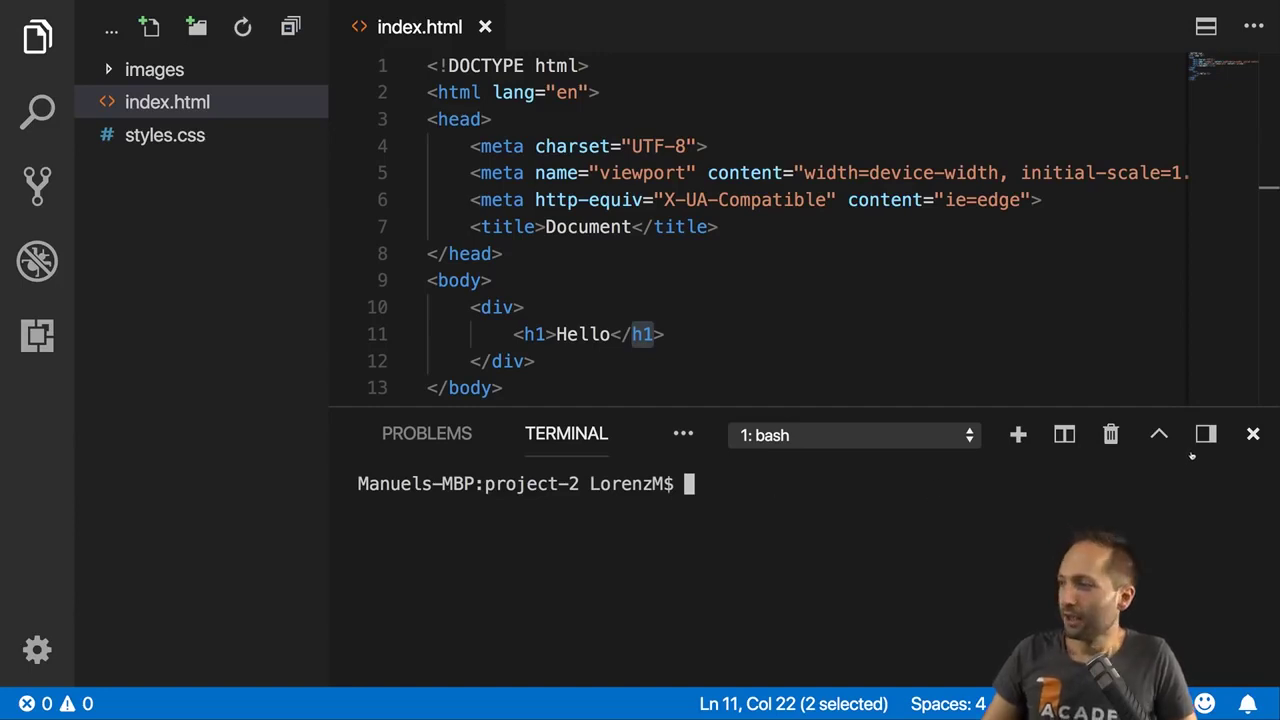
pyautogui.click(1253, 434)
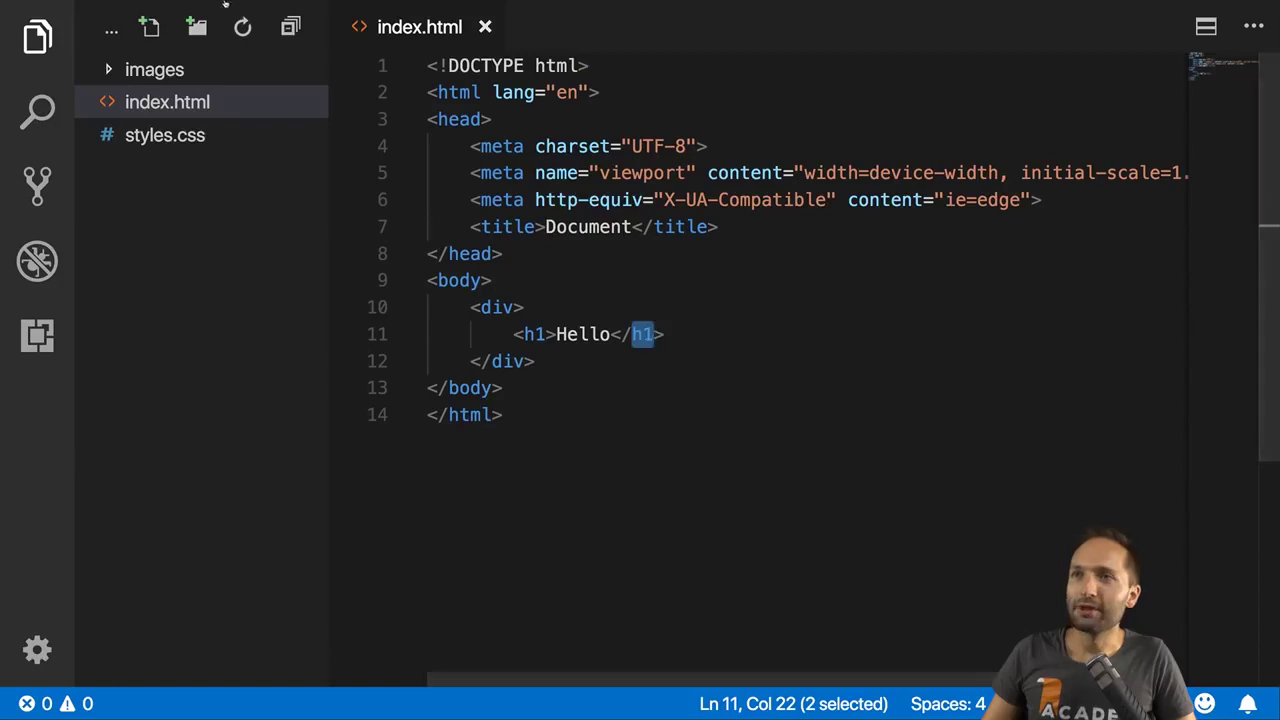
# - Hide the status bar
pyautogui.moveTo(225, 4)
pyautogui.click(143, 5)
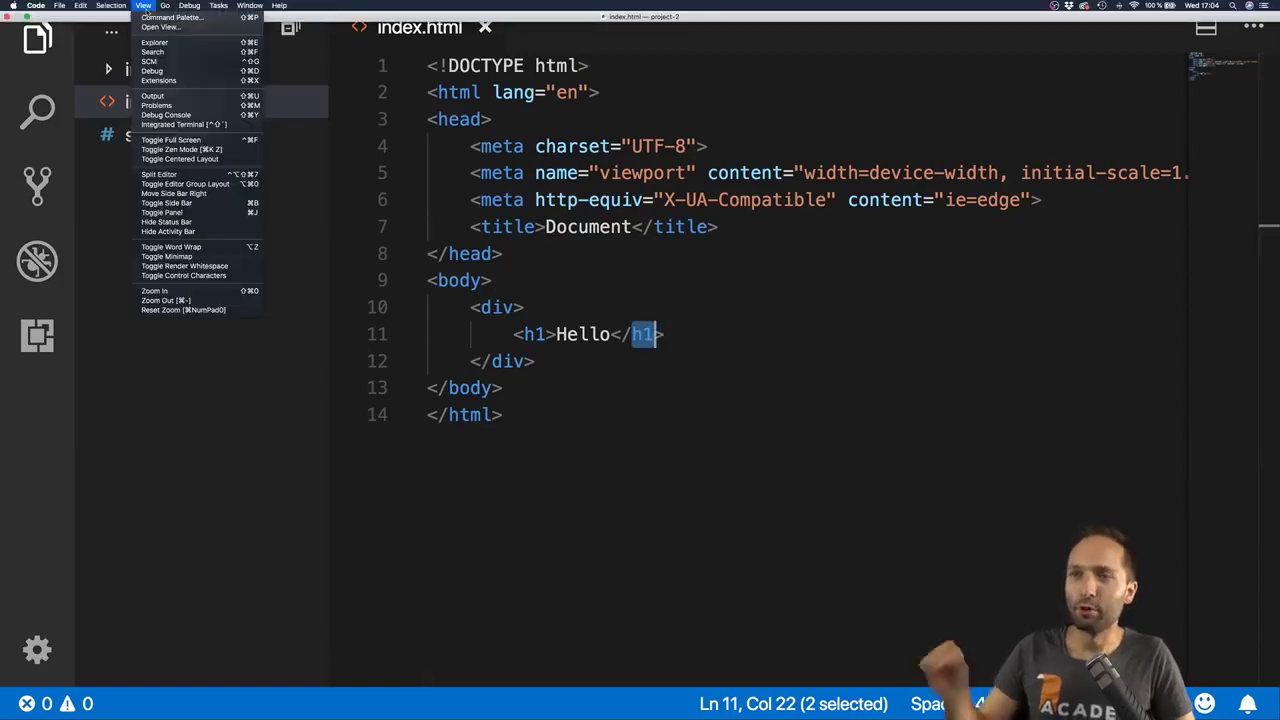
pyautogui.click(163, 223)
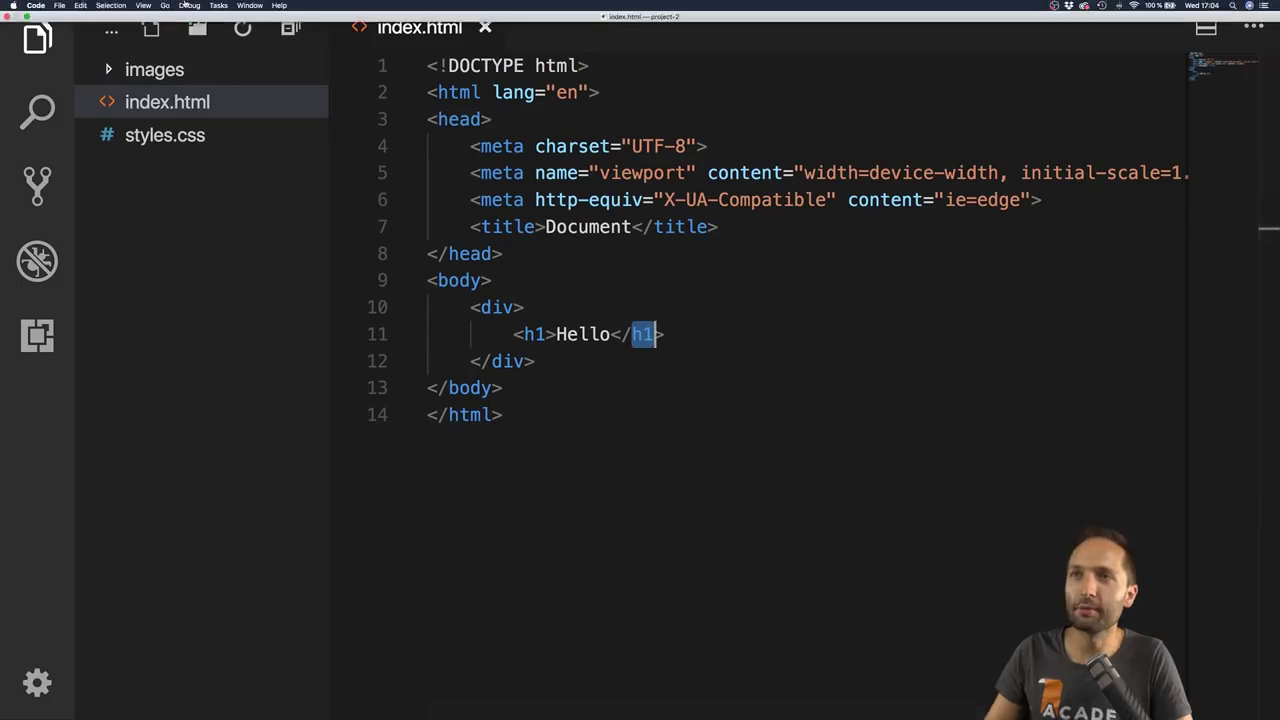
# - Show the status bar again and place the cursor at the end of the h1 line in index.html
pyautogui.click(143, 5)
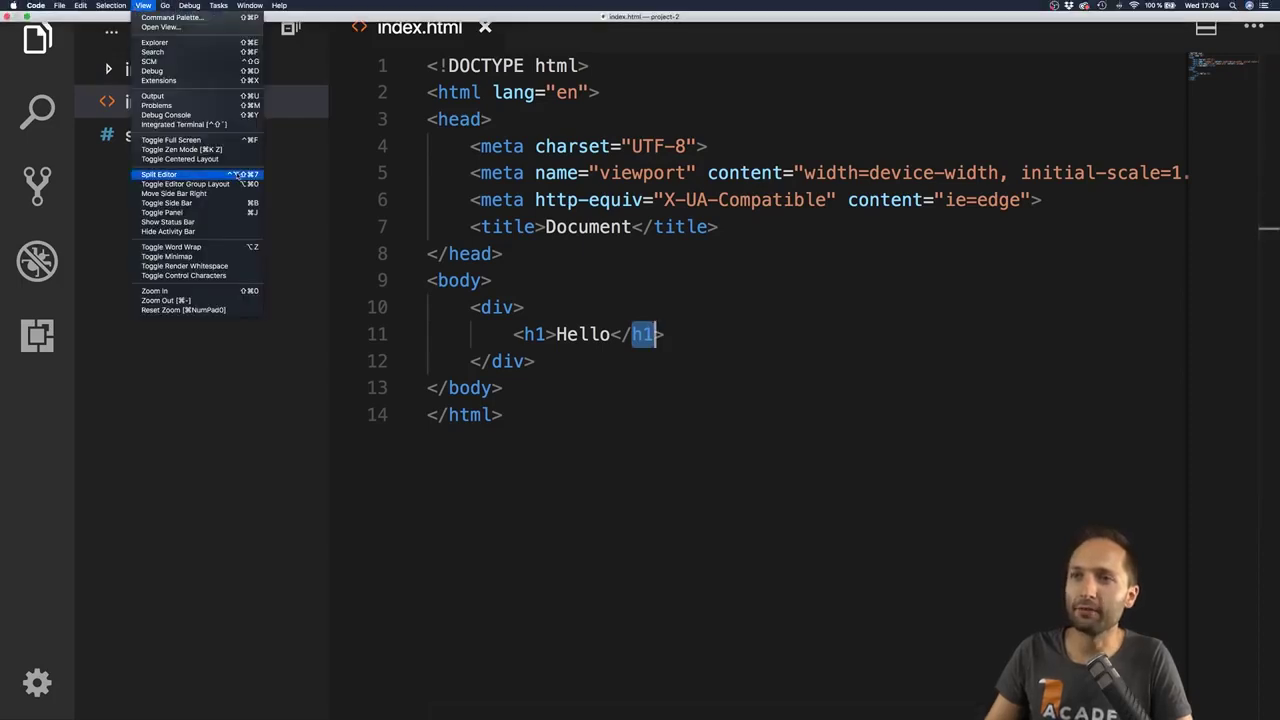
pyautogui.click(166, 222)
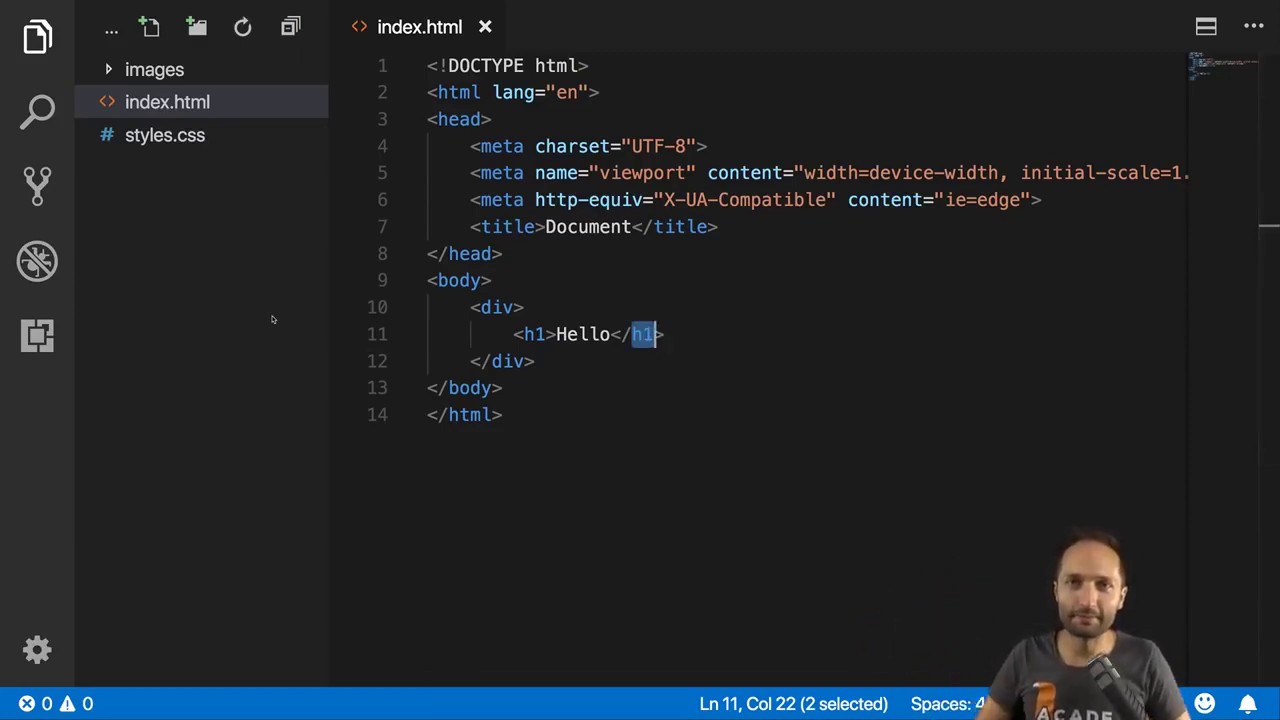
pyautogui.click(712, 340)
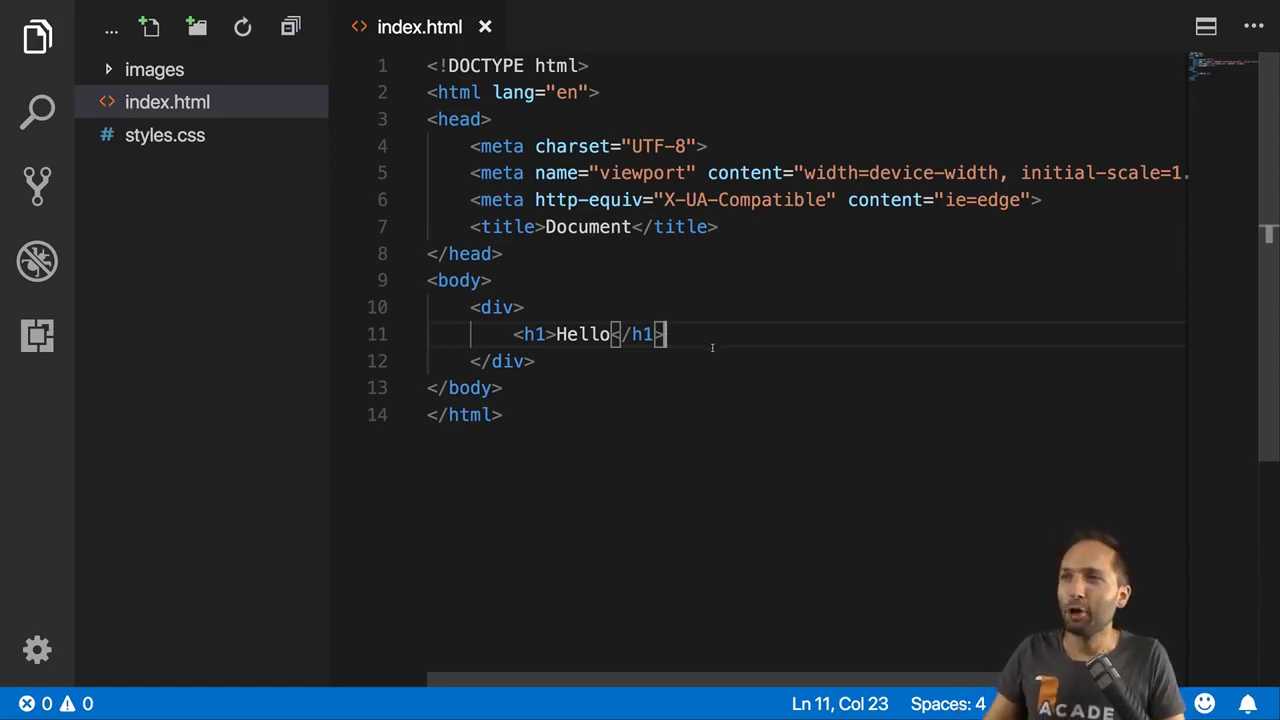
pyautogui.moveTo(62, 4)
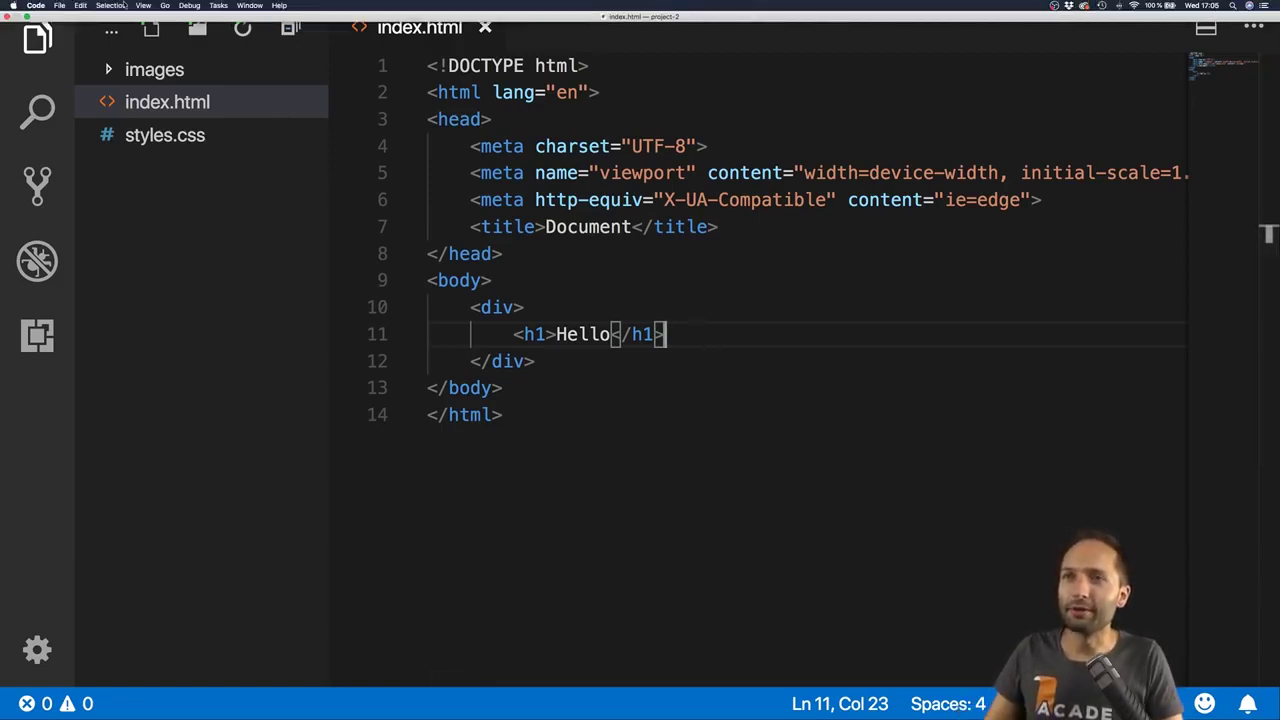
pyautogui.click(37, 6)
pyautogui.moveTo(101, 41)
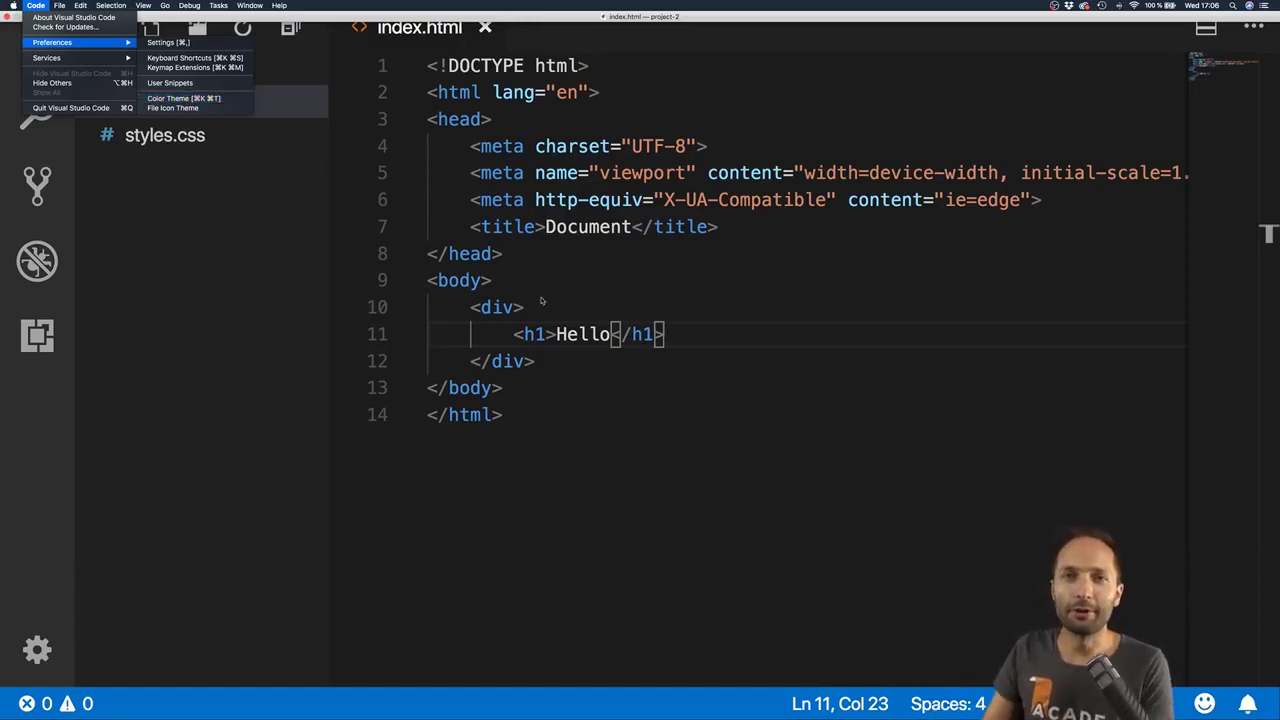
pyautogui.click(662, 430)
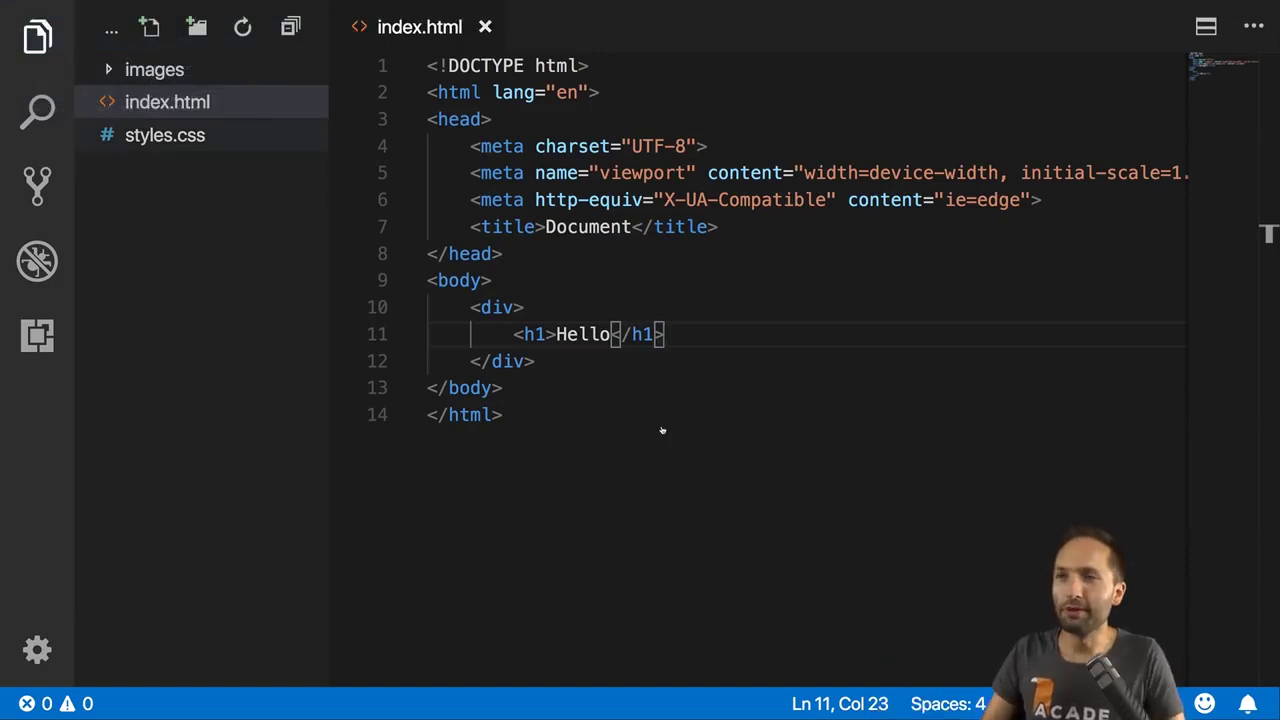
pyautogui.moveTo(58, 7)
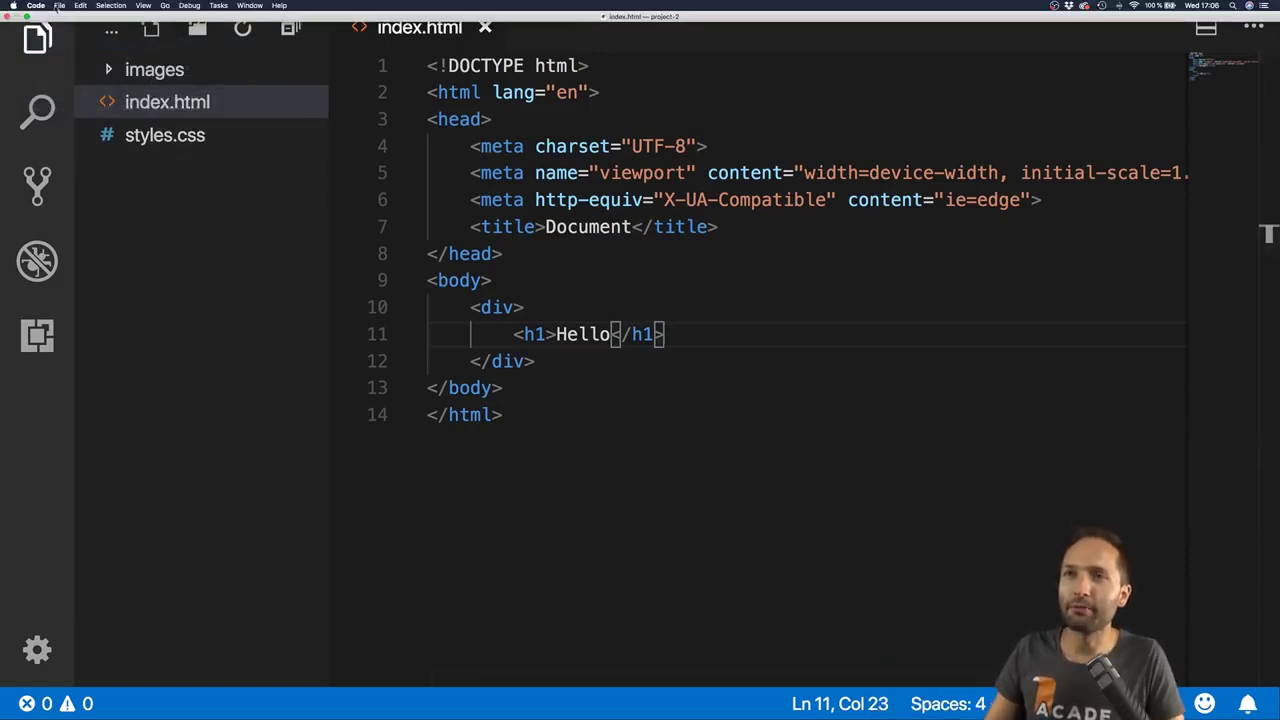
pyautogui.click(141, 6)
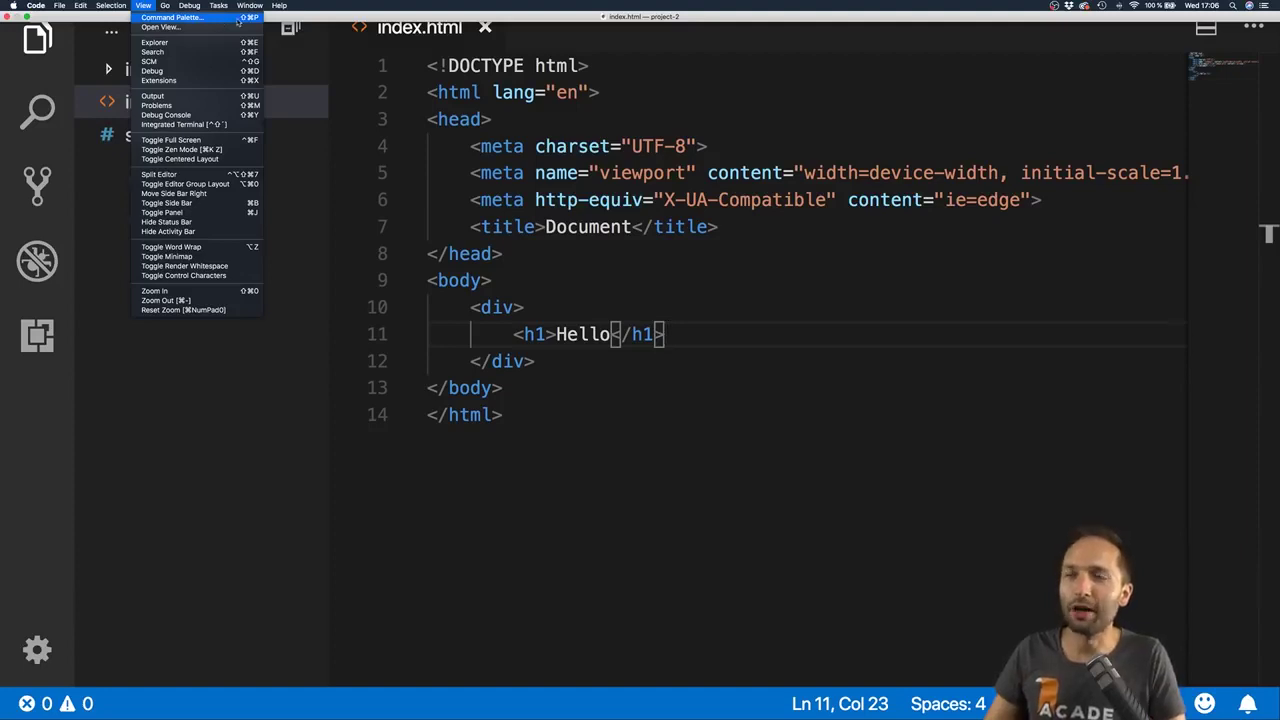
pyautogui.click(722, 436)
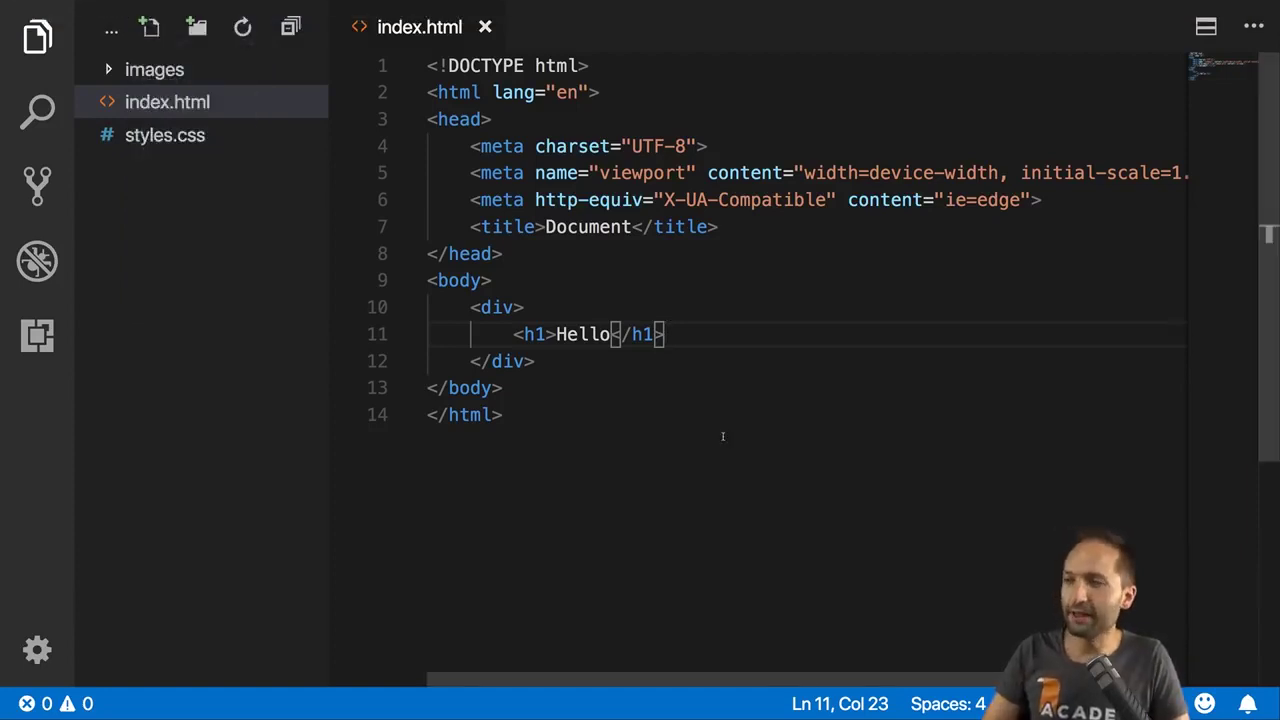
# - Preview the Monokai, Monokai Dimmed and Kimbie Dark color themes, and apply Dark+ (default dark)
pyautogui.press('super+shift+p')
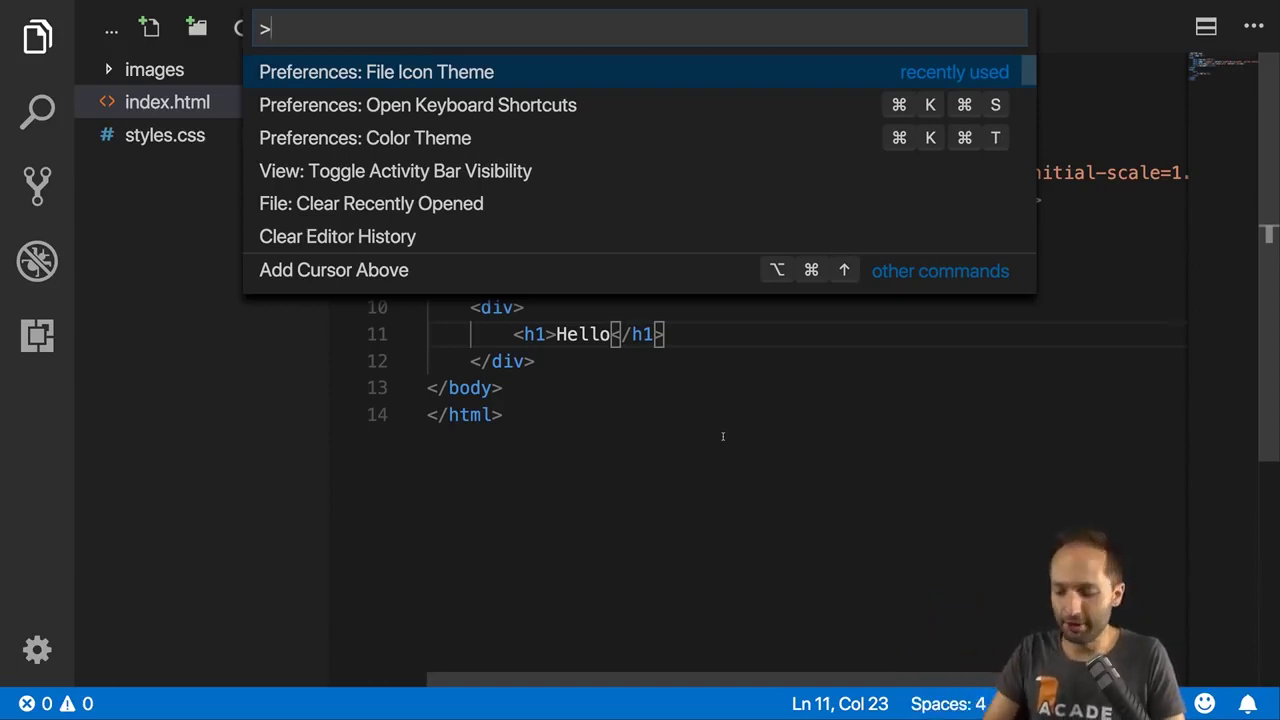
pyautogui.write('color')
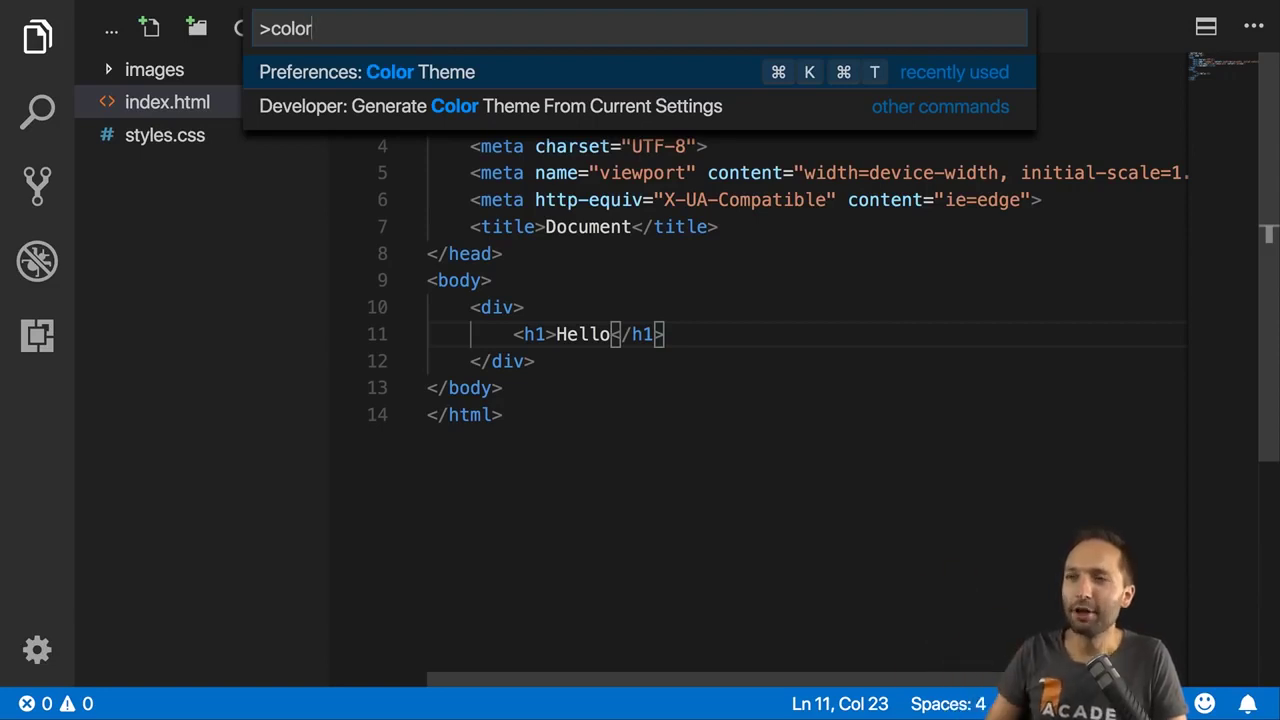
pyautogui.press('Down')
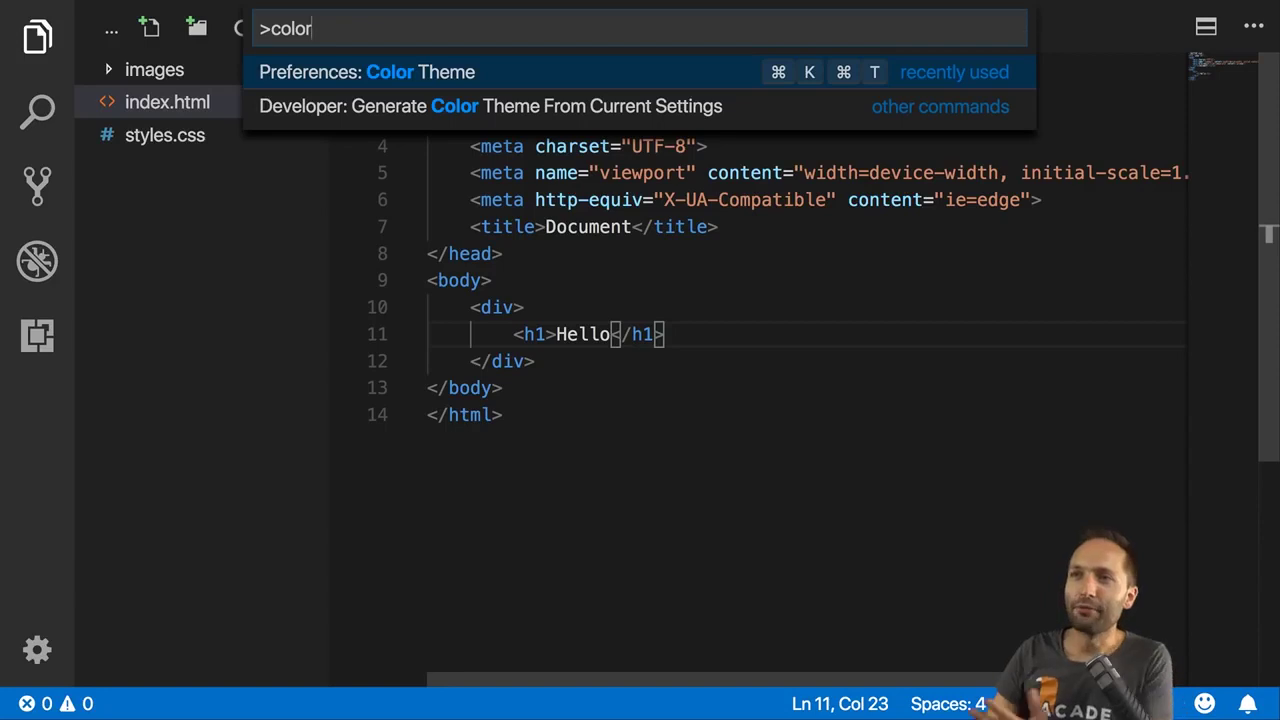
pyautogui.press('Return')
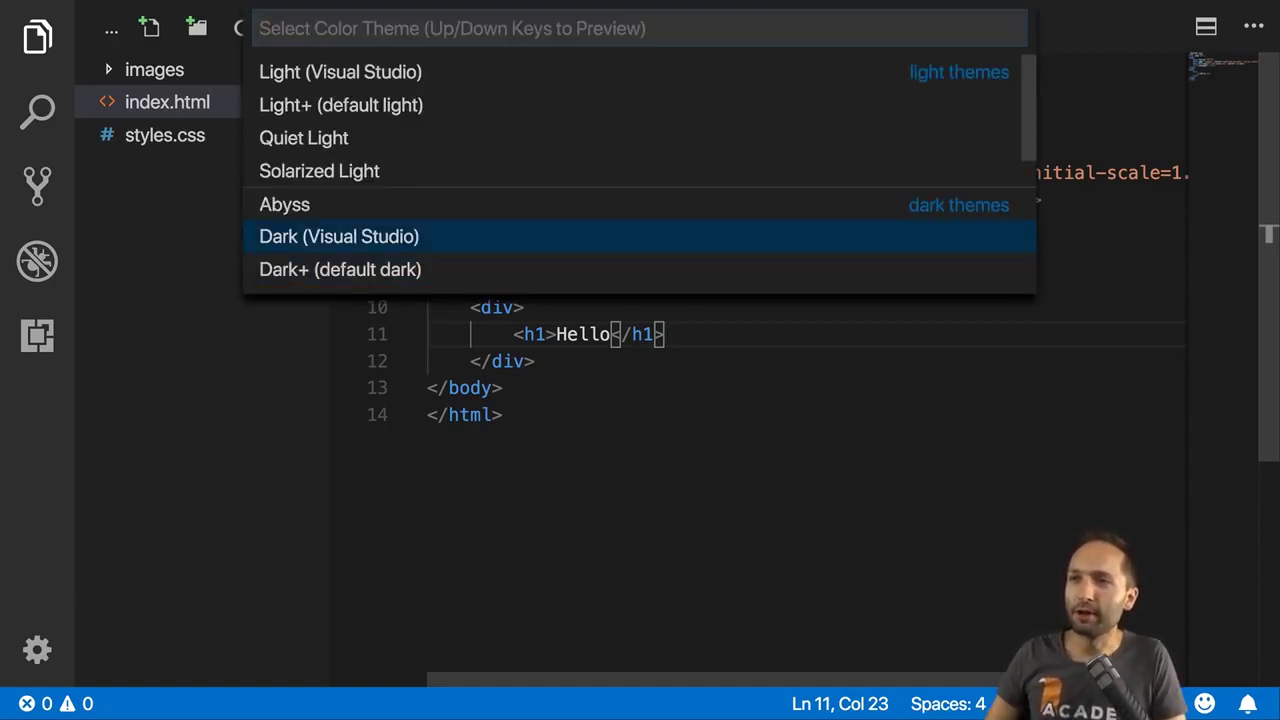
pyautogui.press('Down')
pyautogui.press('Down')
pyautogui.press('Down')
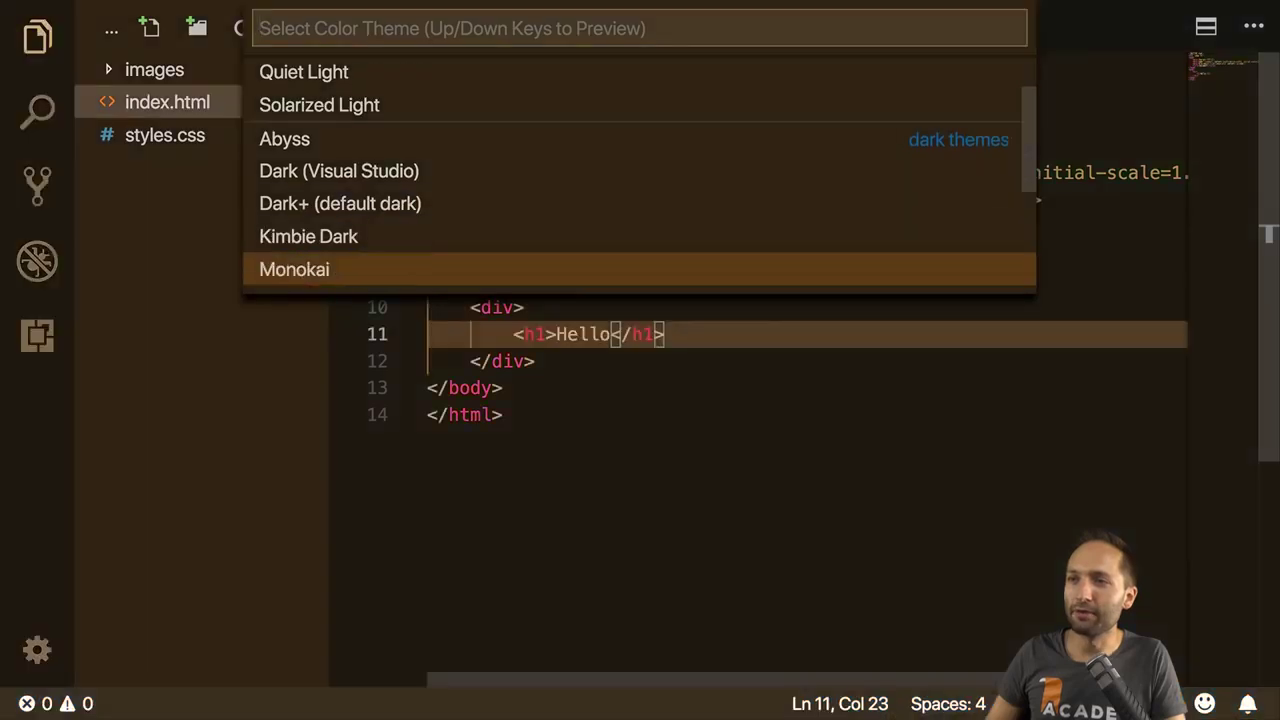
pyautogui.press('Down')
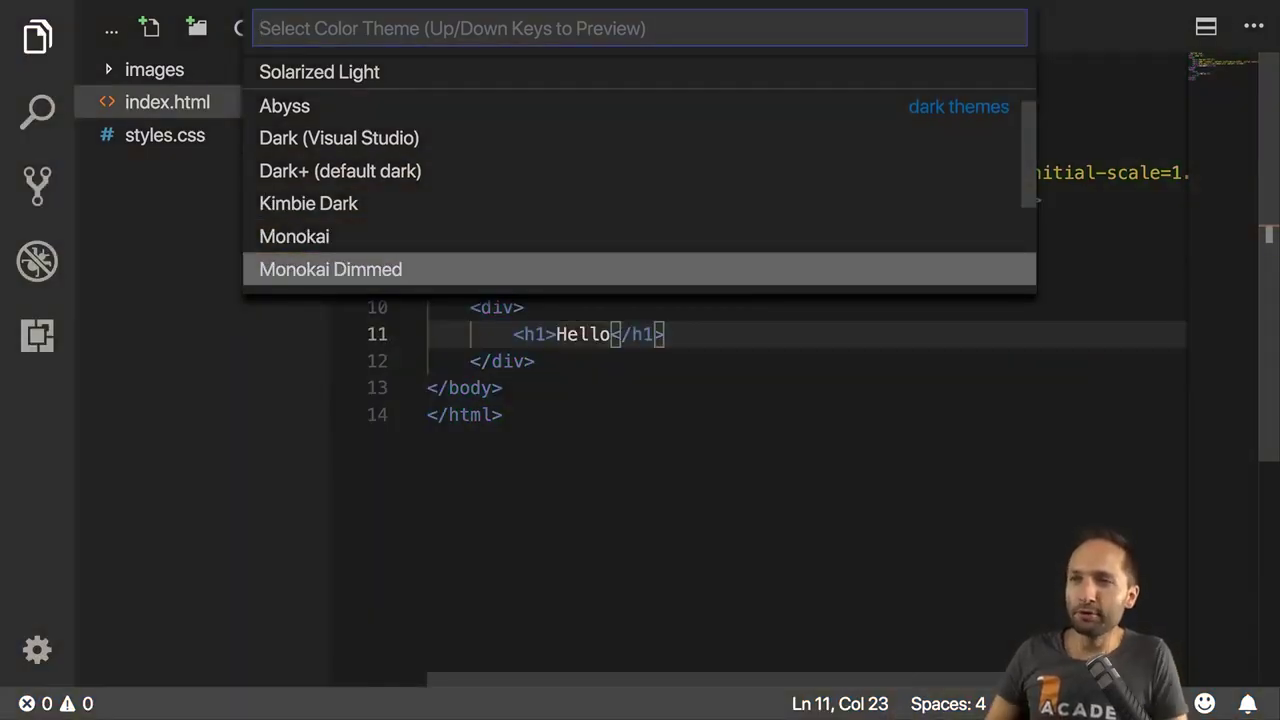
pyautogui.press('Up')
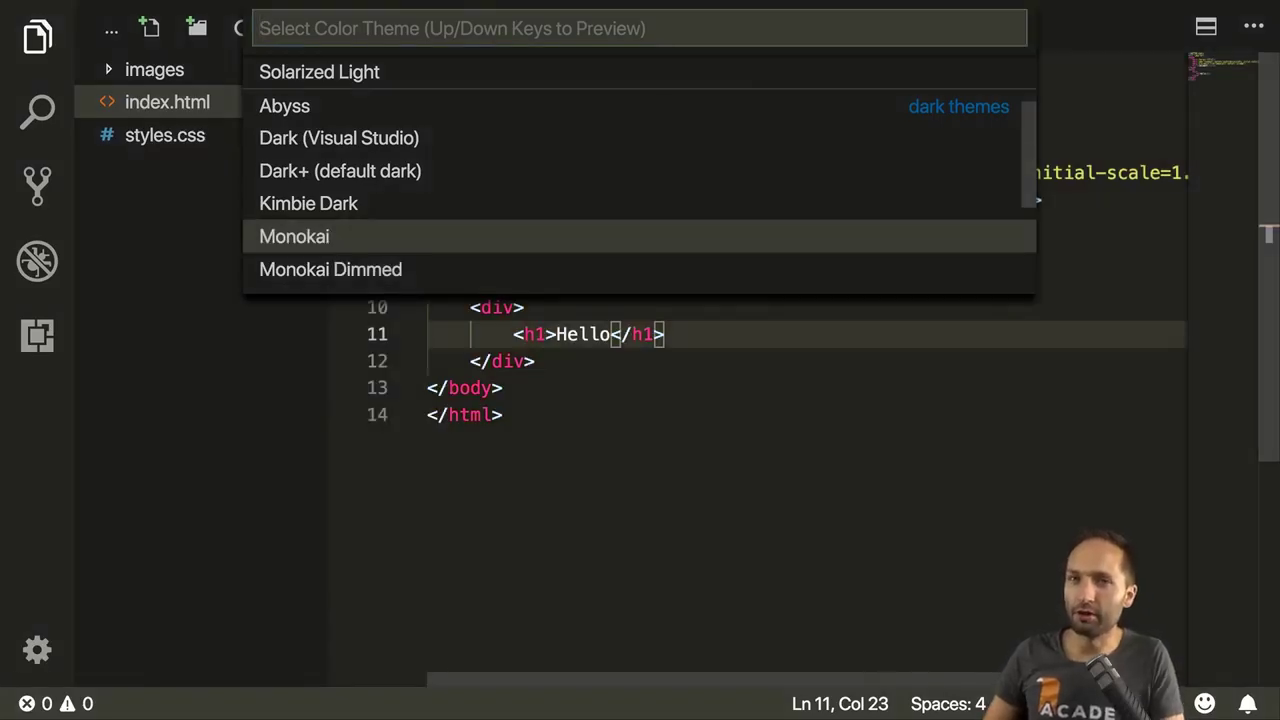
pyautogui.press('Up')
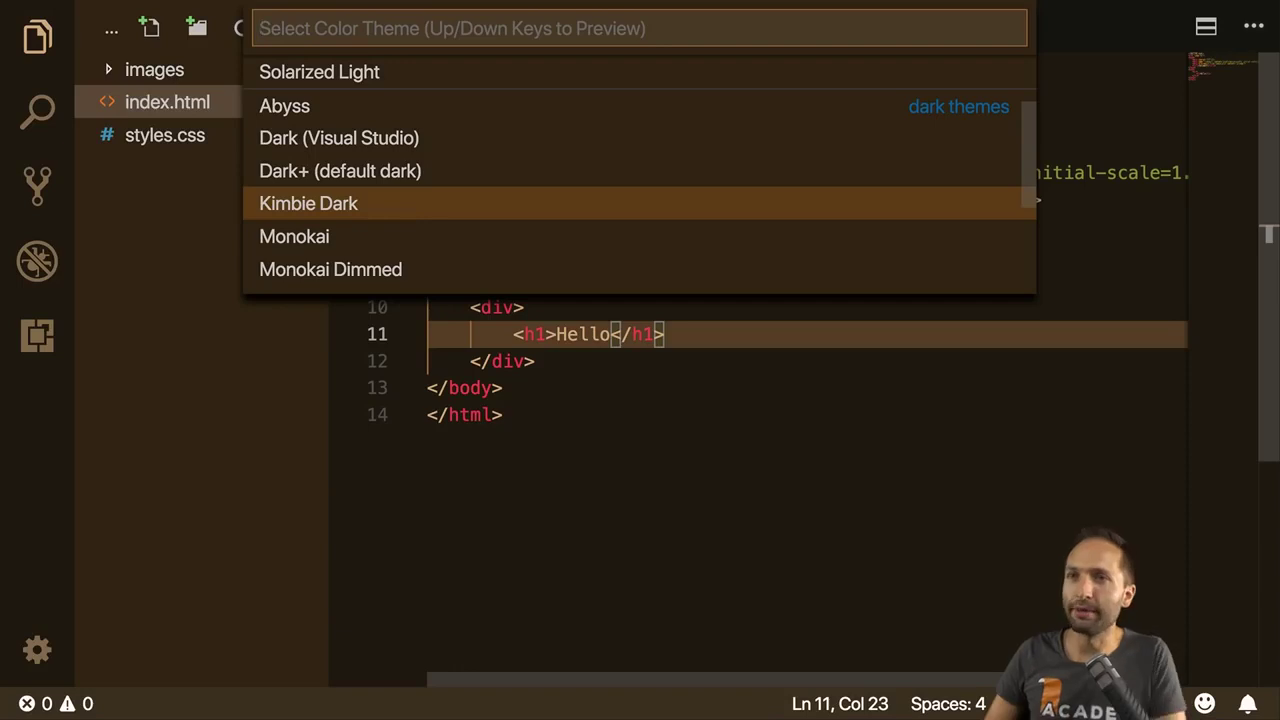
pyautogui.press('Up')
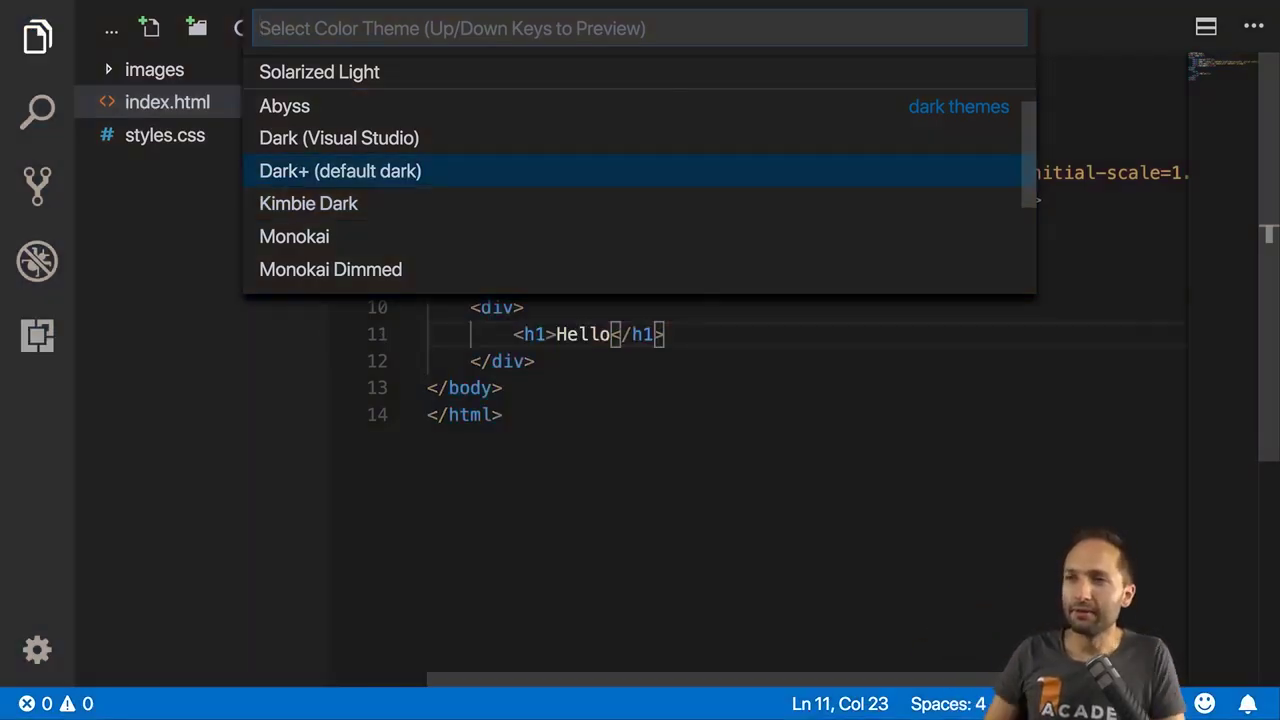
pyautogui.press('Return')
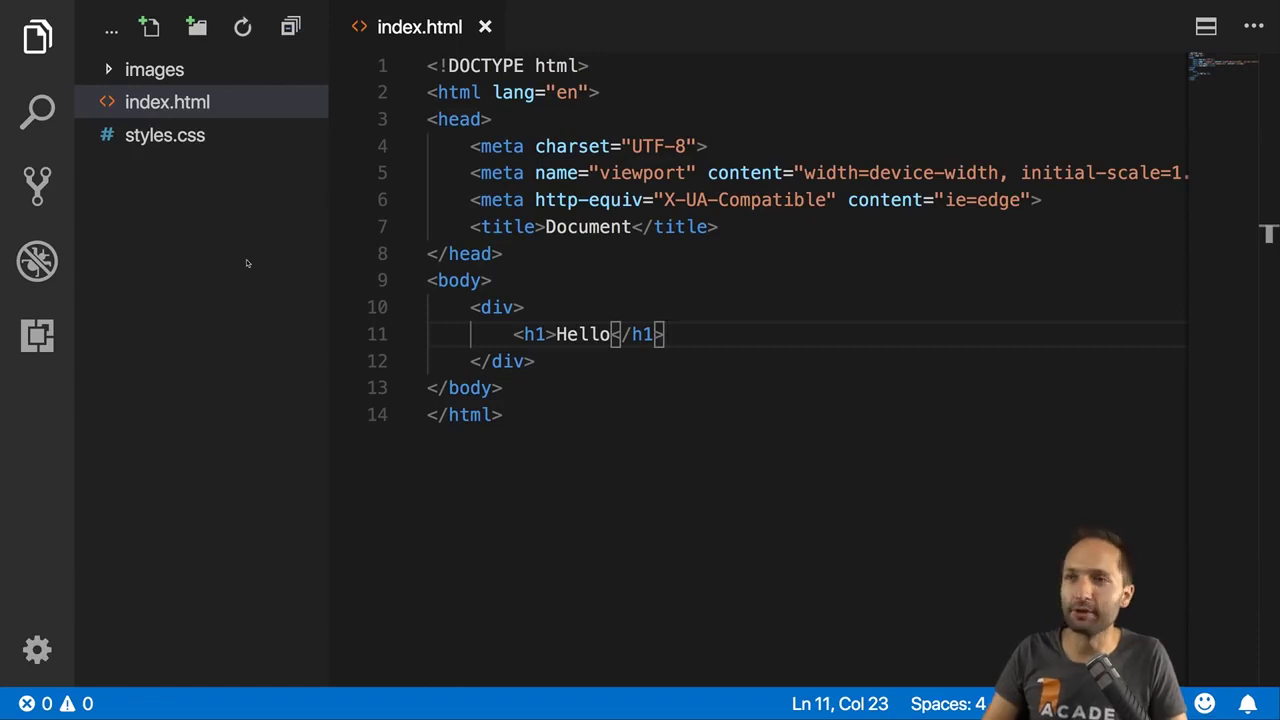
# - Preview the file icon themes None and Minimal, and choose to install additional file icon themes
pyautogui.press('super+shift+p')
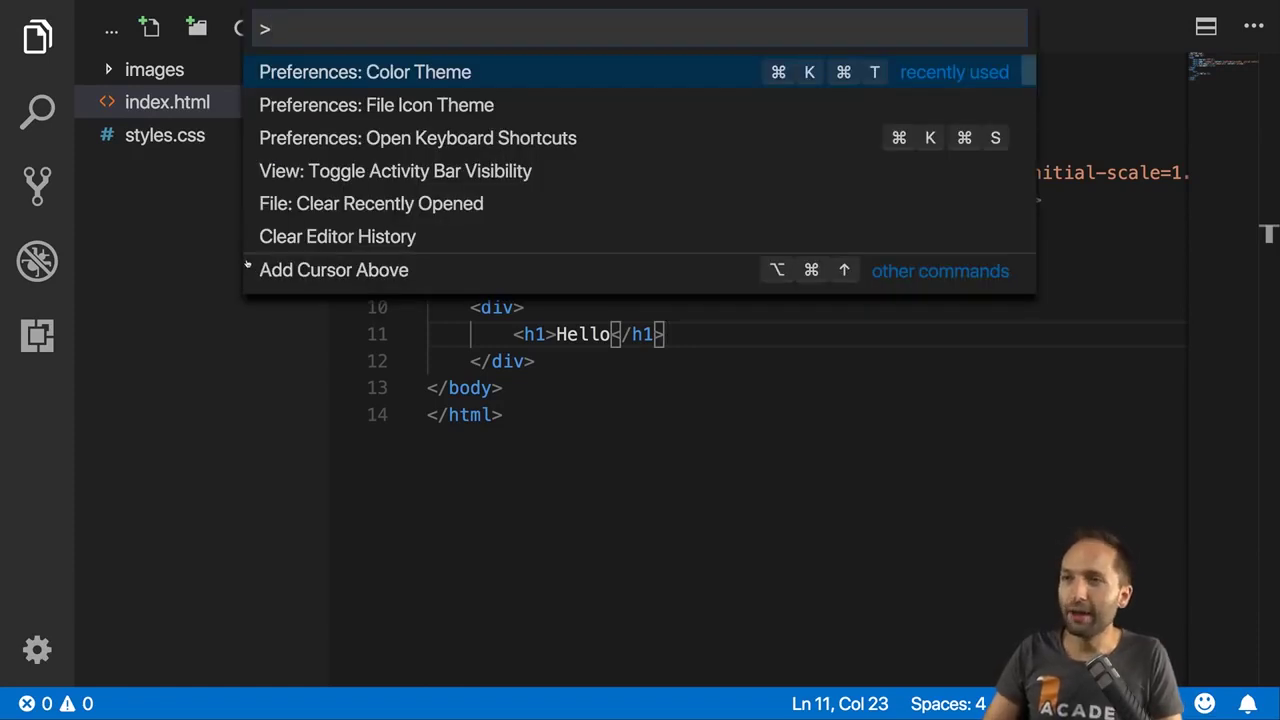
pyautogui.write('icon')
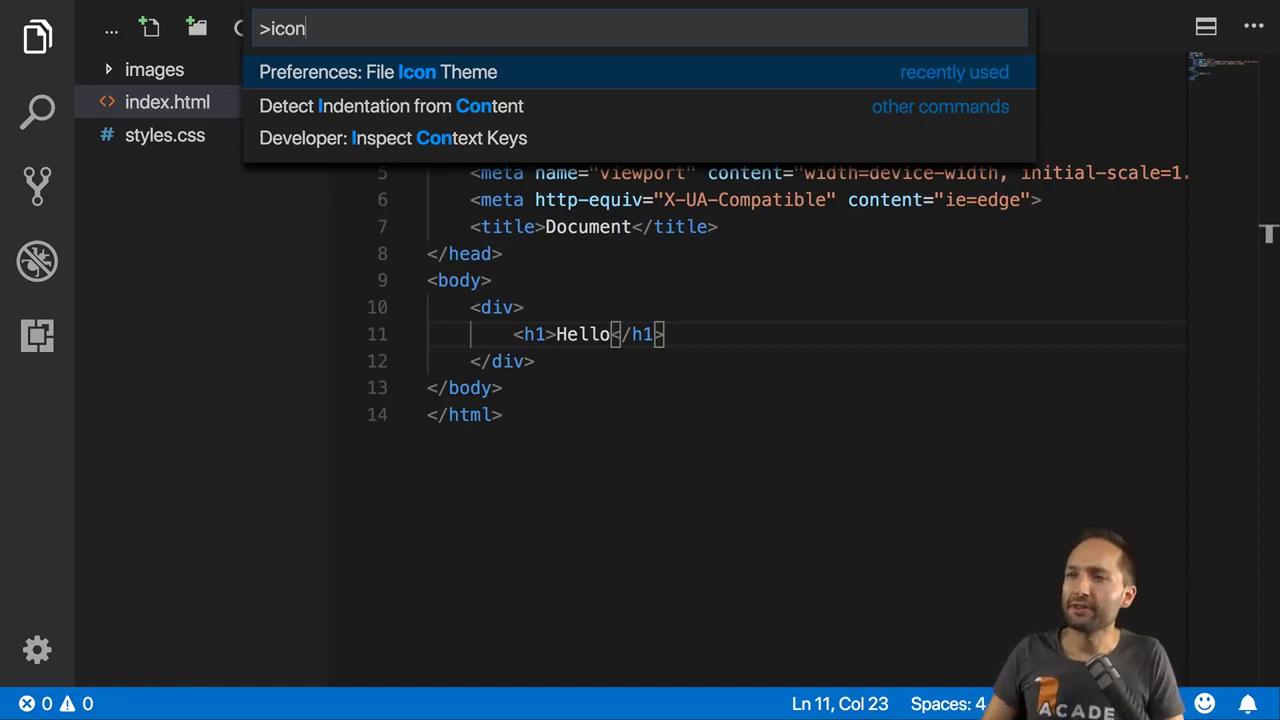
pyautogui.press('Return')
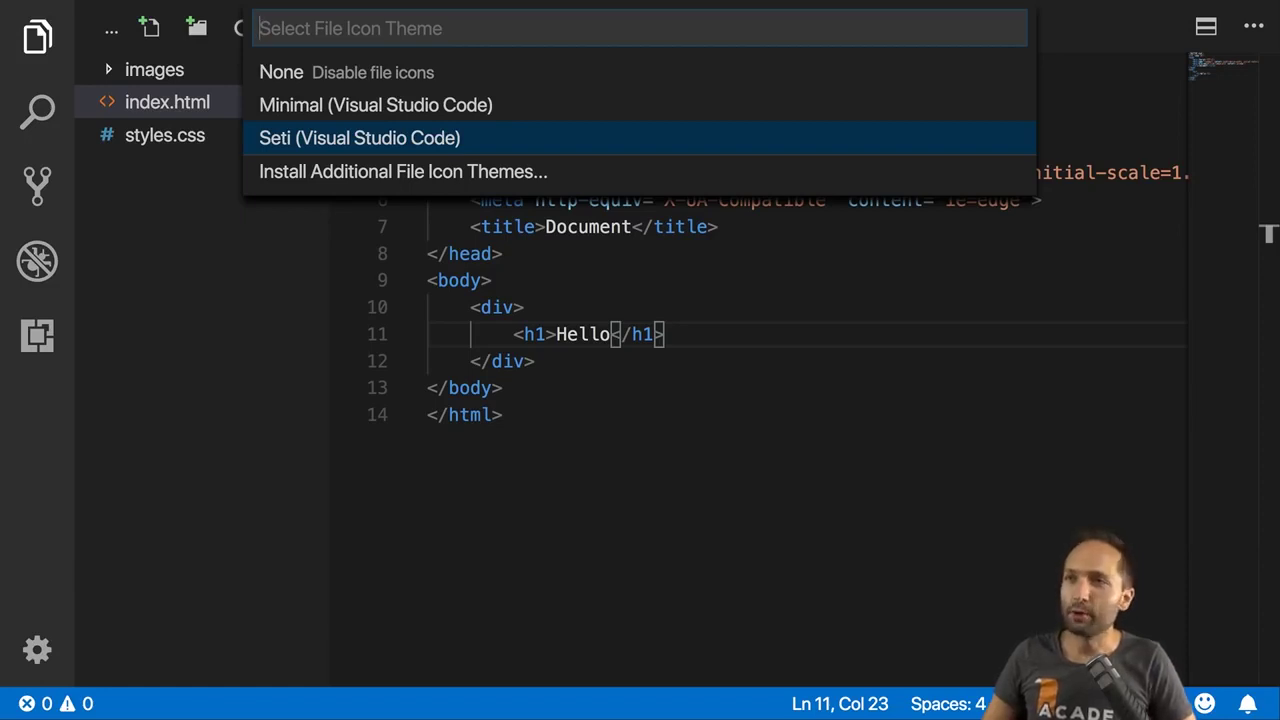
pyautogui.press('Up')
pyautogui.press('Up')
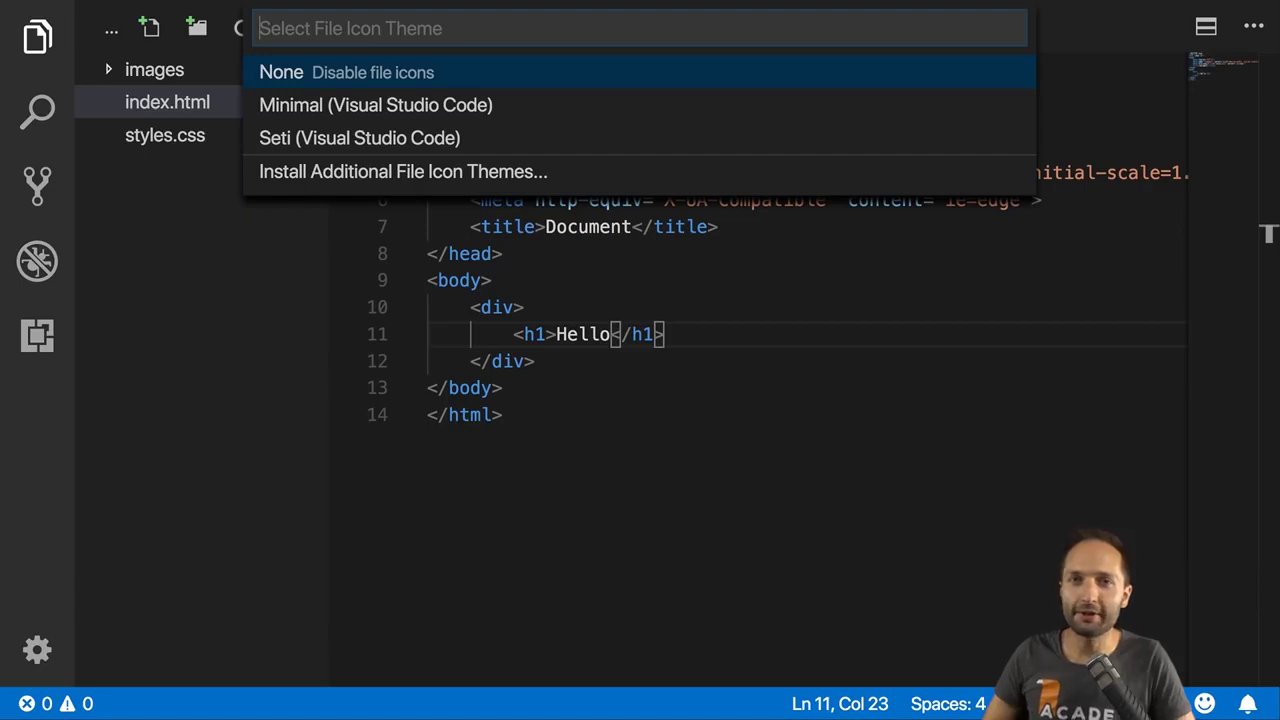
pyautogui.press('Down')
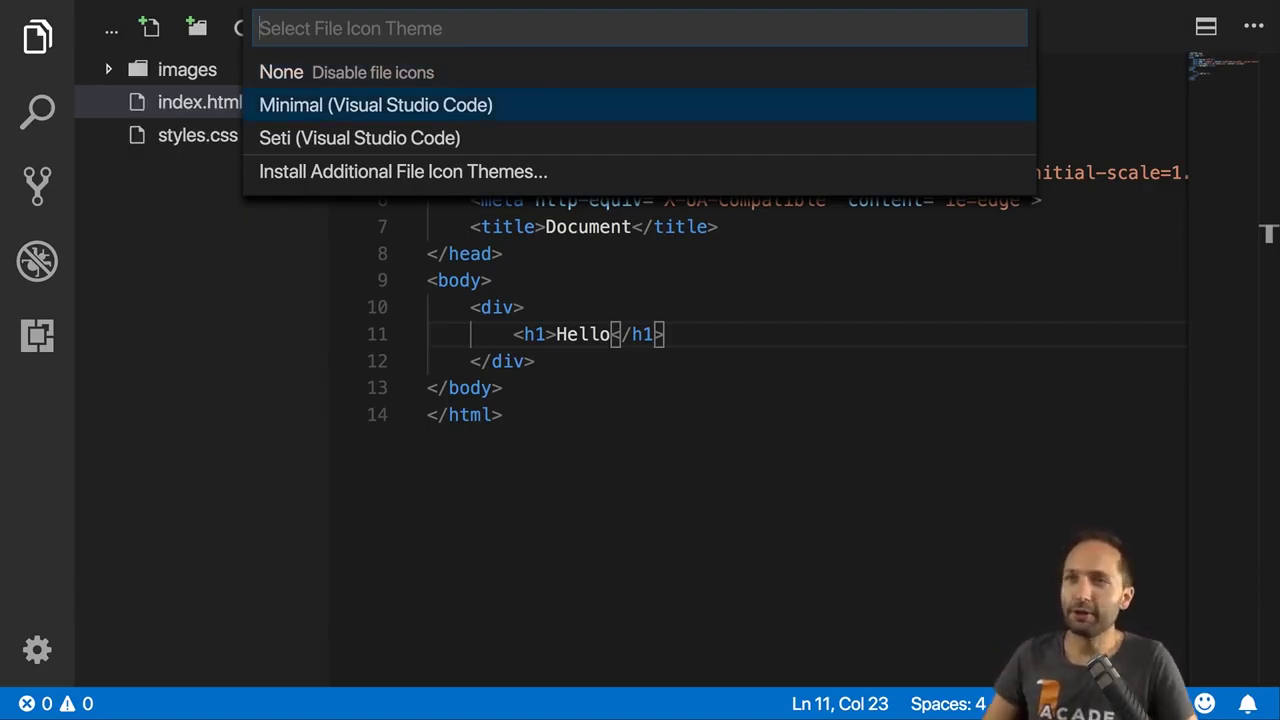
pyautogui.press('Down')
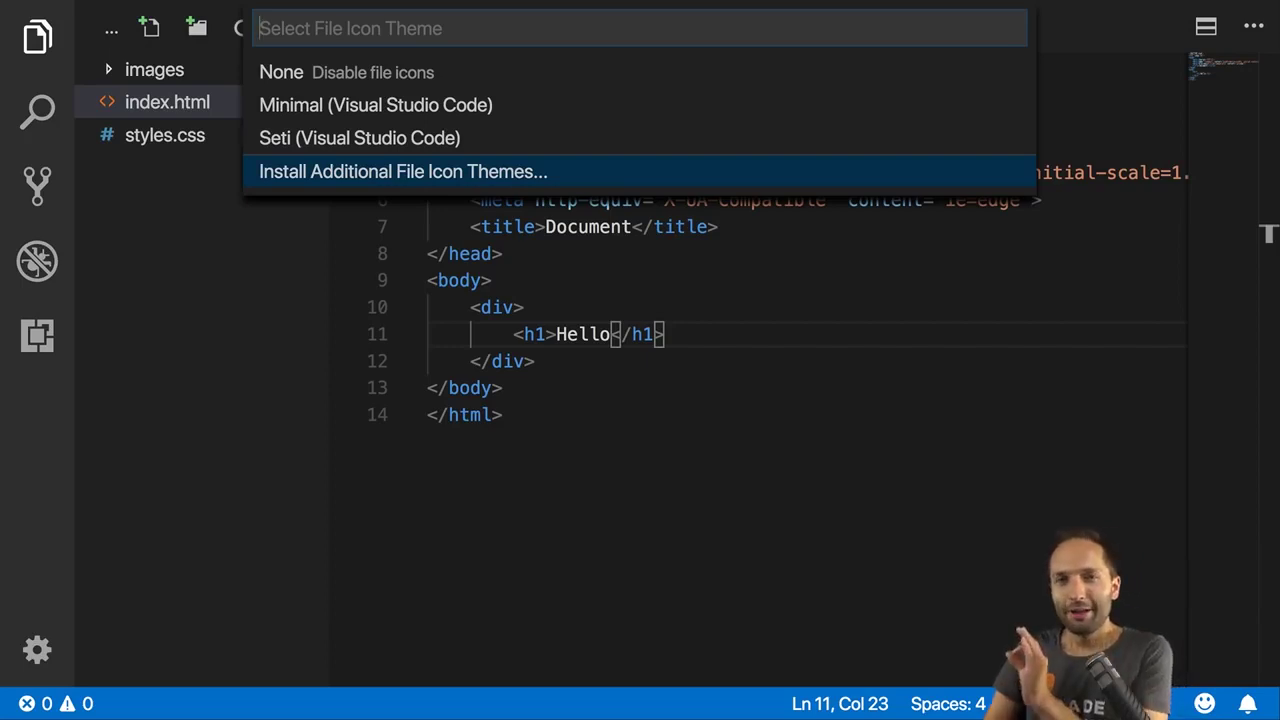
pyautogui.press('Return')
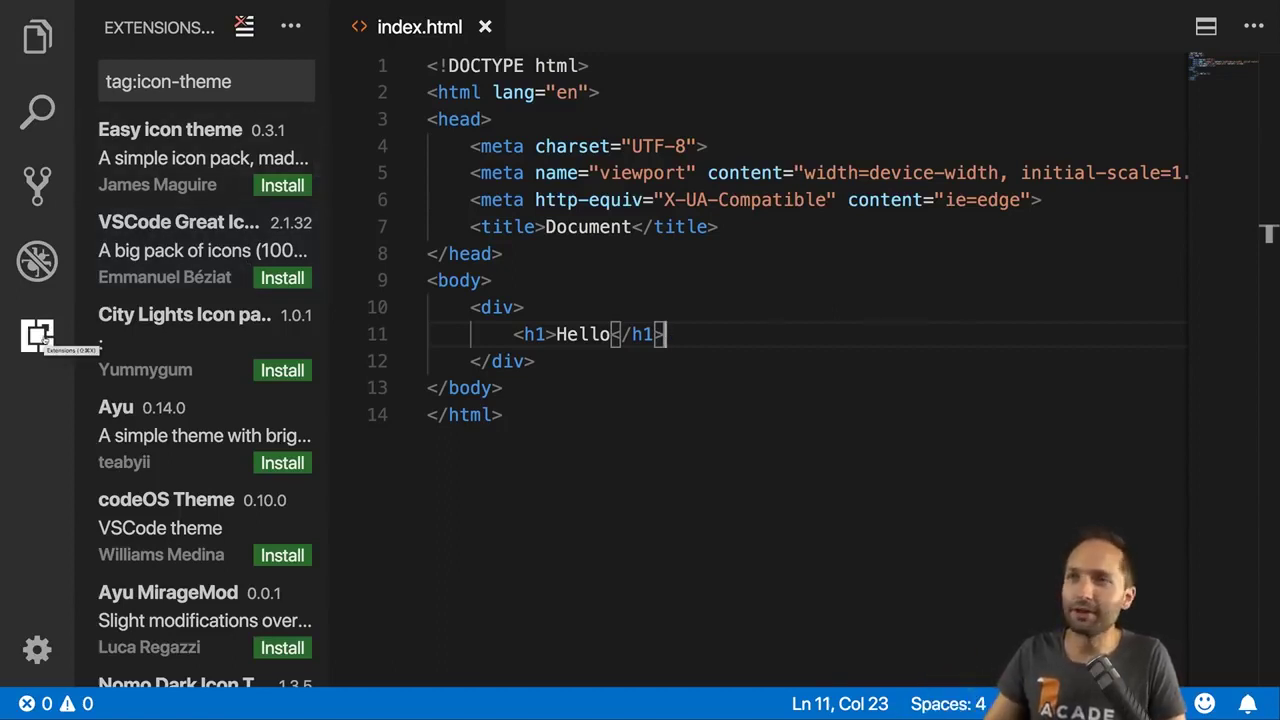
# - Replace the icon-theme filter in the extensions search with "material icon"
pyautogui.press('super+shift+x')
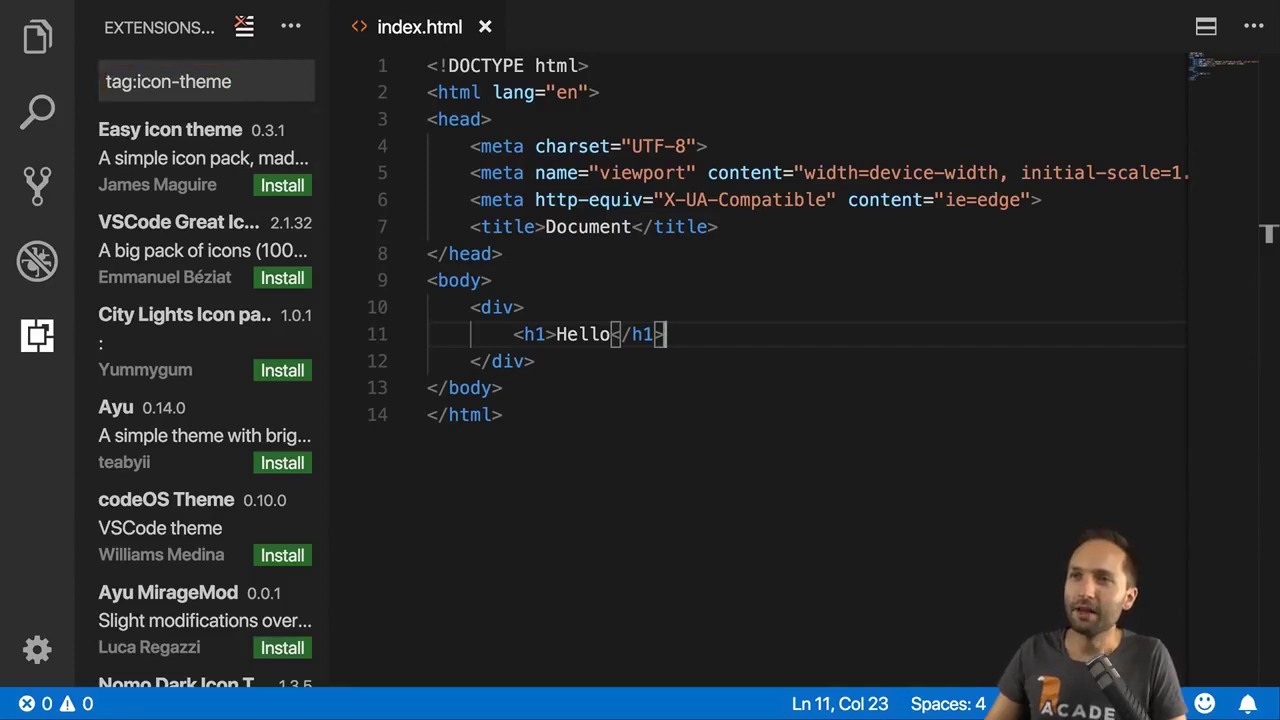
pyautogui.press('super+shift+x')
pyautogui.press('super+a')
pyautogui.press('BackSpace')
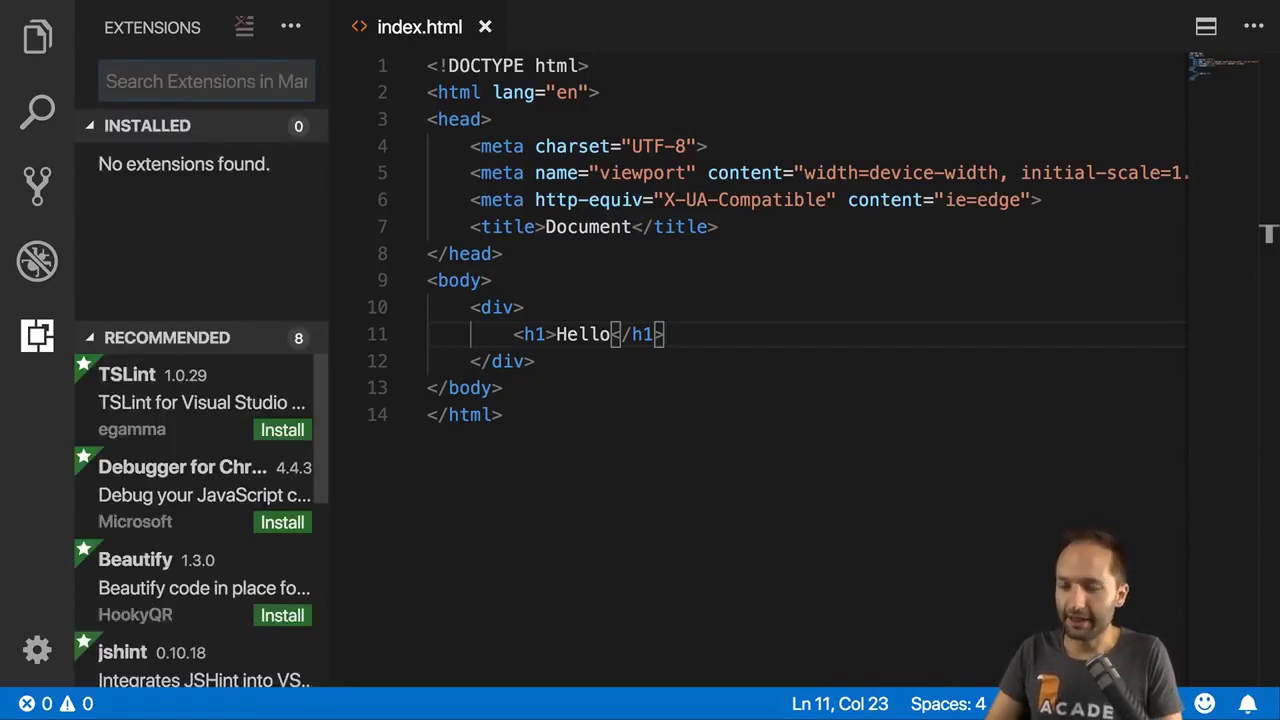
pyautogui.write('material icon')
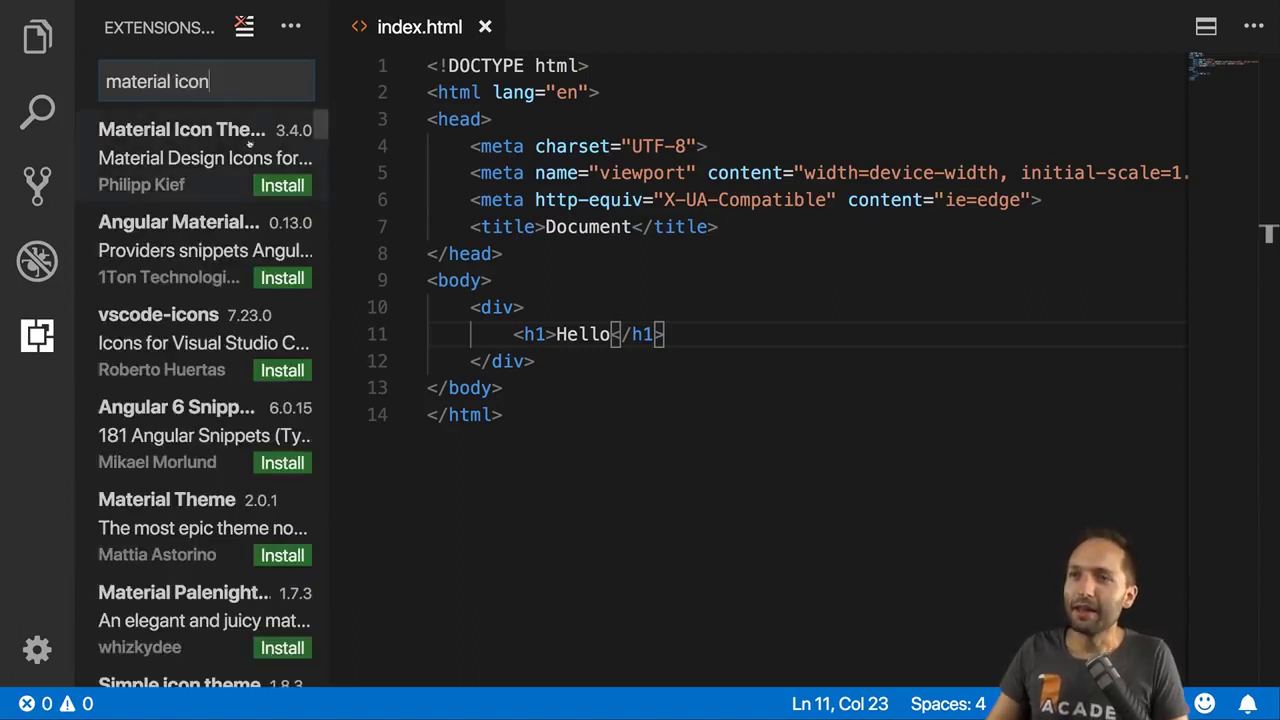
# - Install the Material Icon Theme extension and reload the editor
pyautogui.click(195, 160)
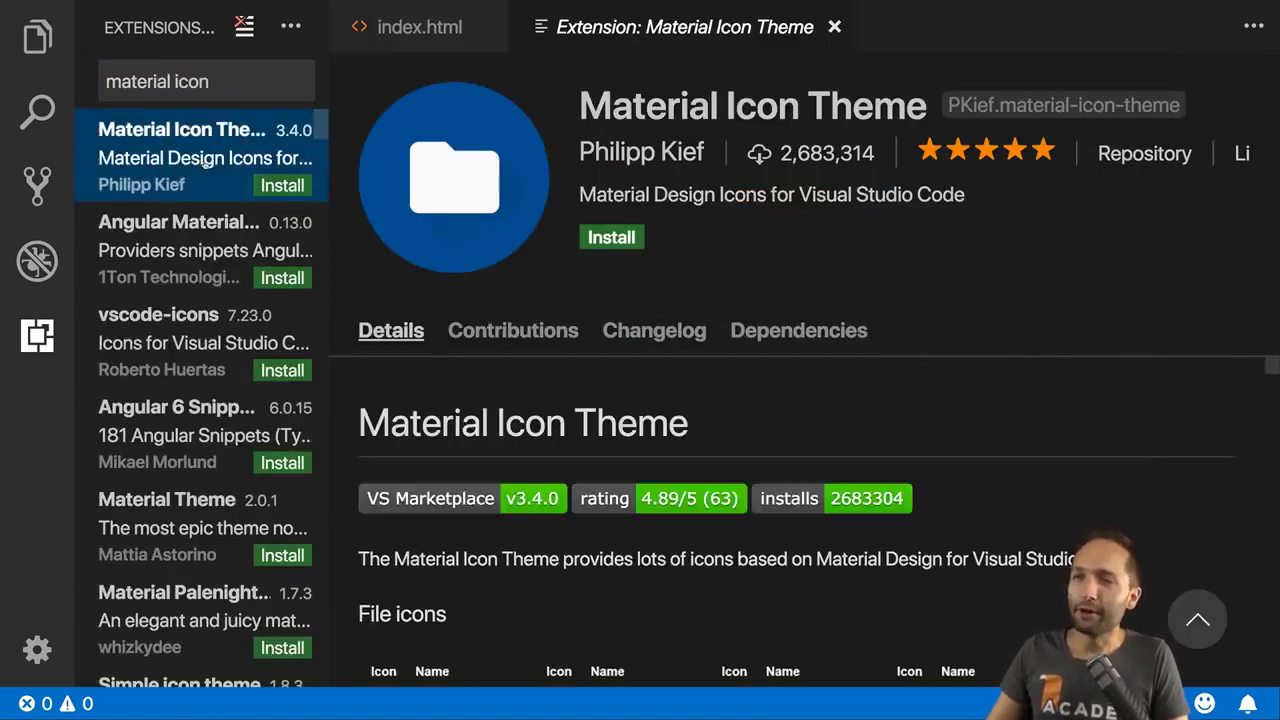
pyautogui.click(610, 237)
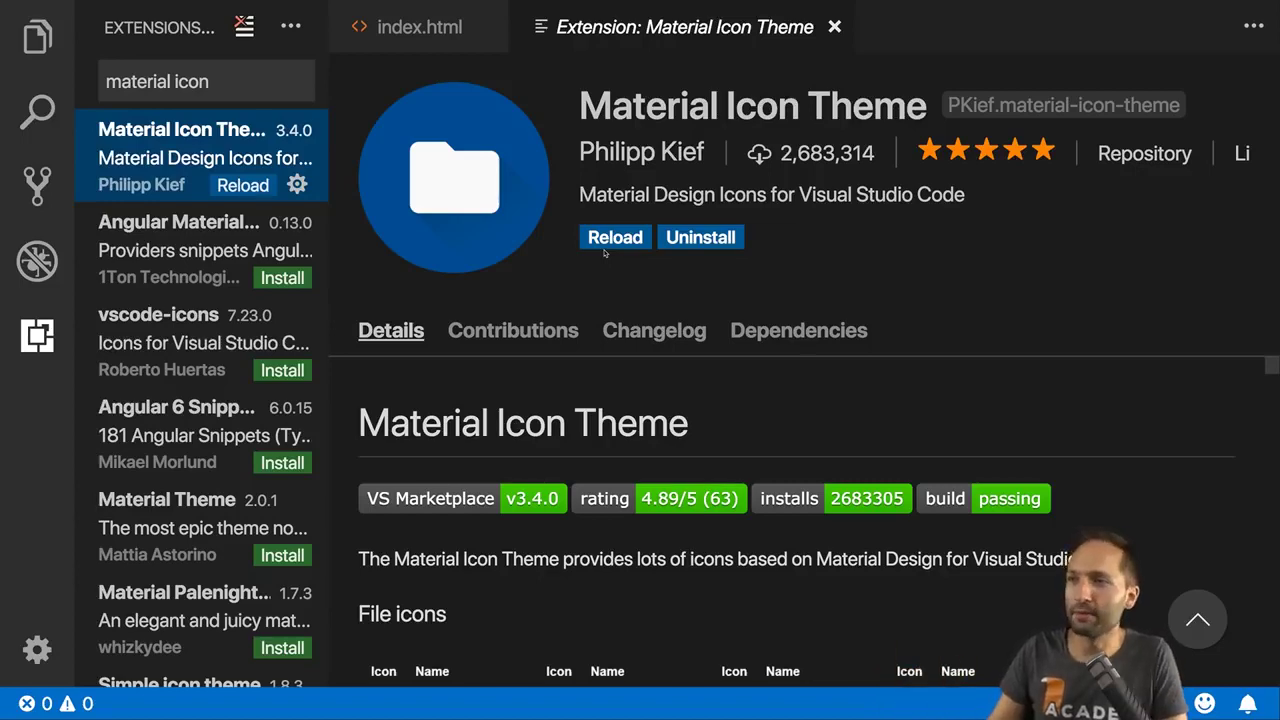
pyautogui.click(609, 244)
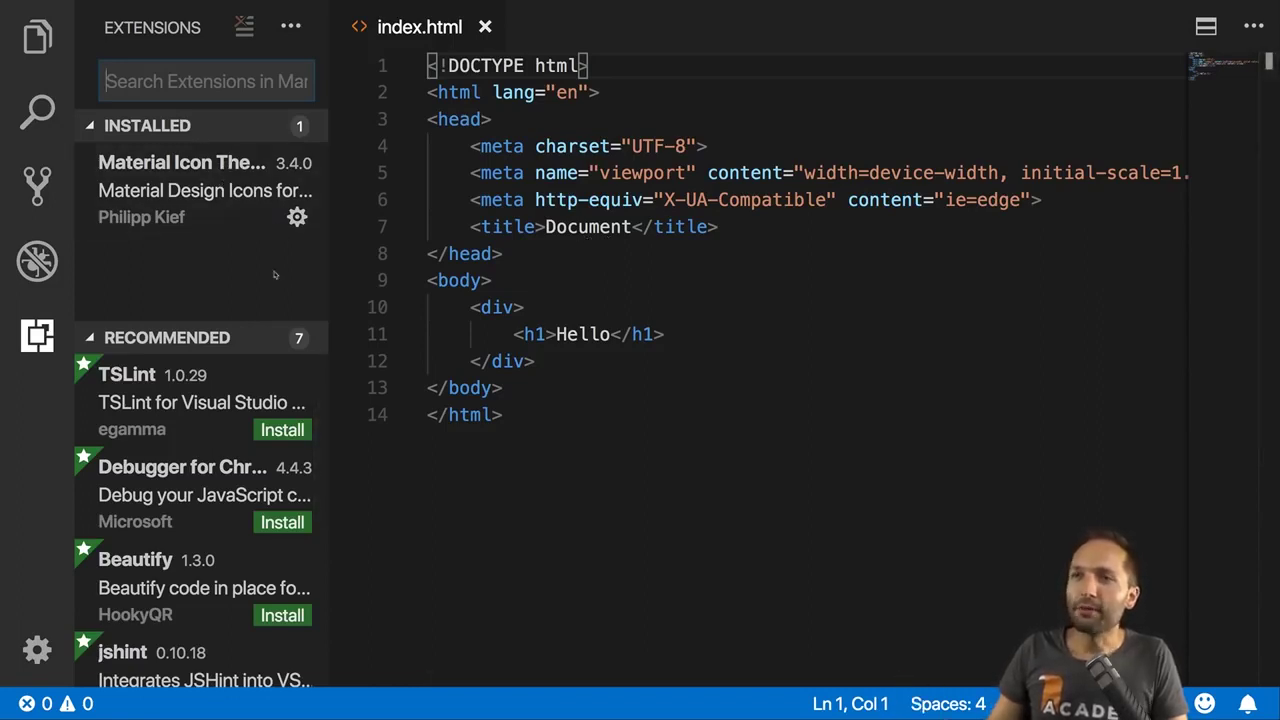
# - Return to the project's file explorer and apply the Material Icon Theme as the file icon theme
pyautogui.click(46, 52)
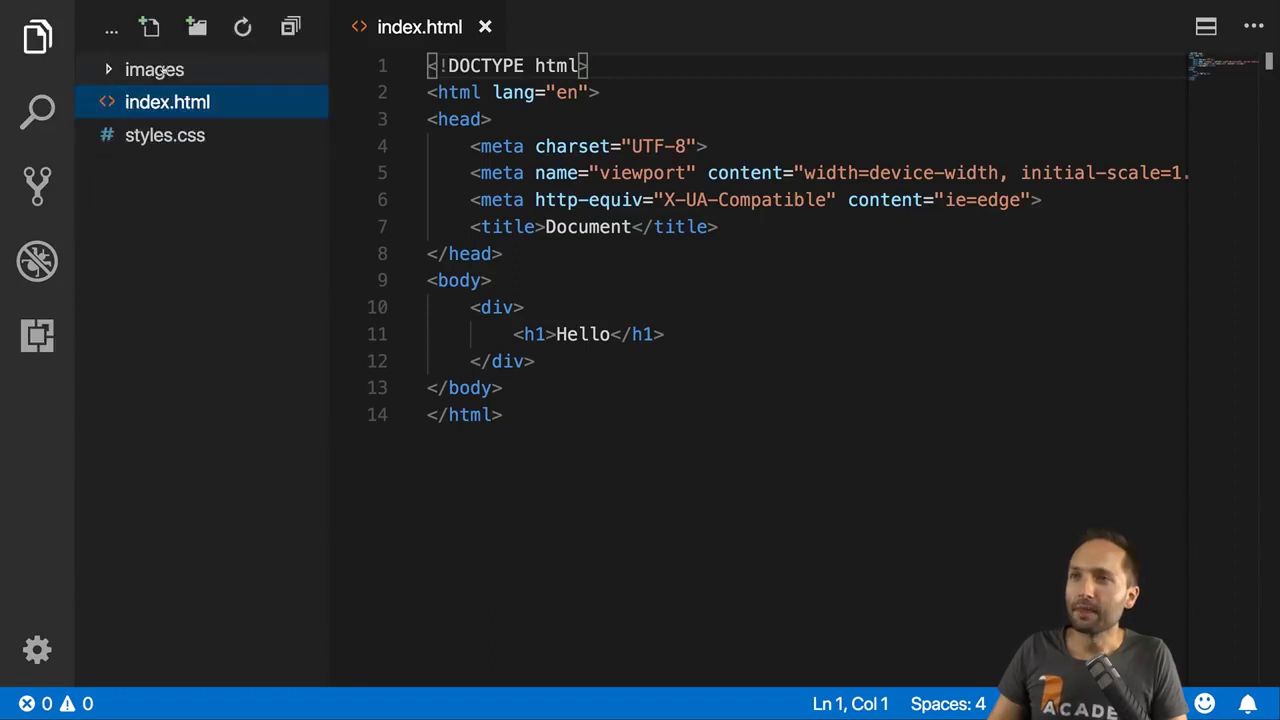
pyautogui.press('super+shift+p')
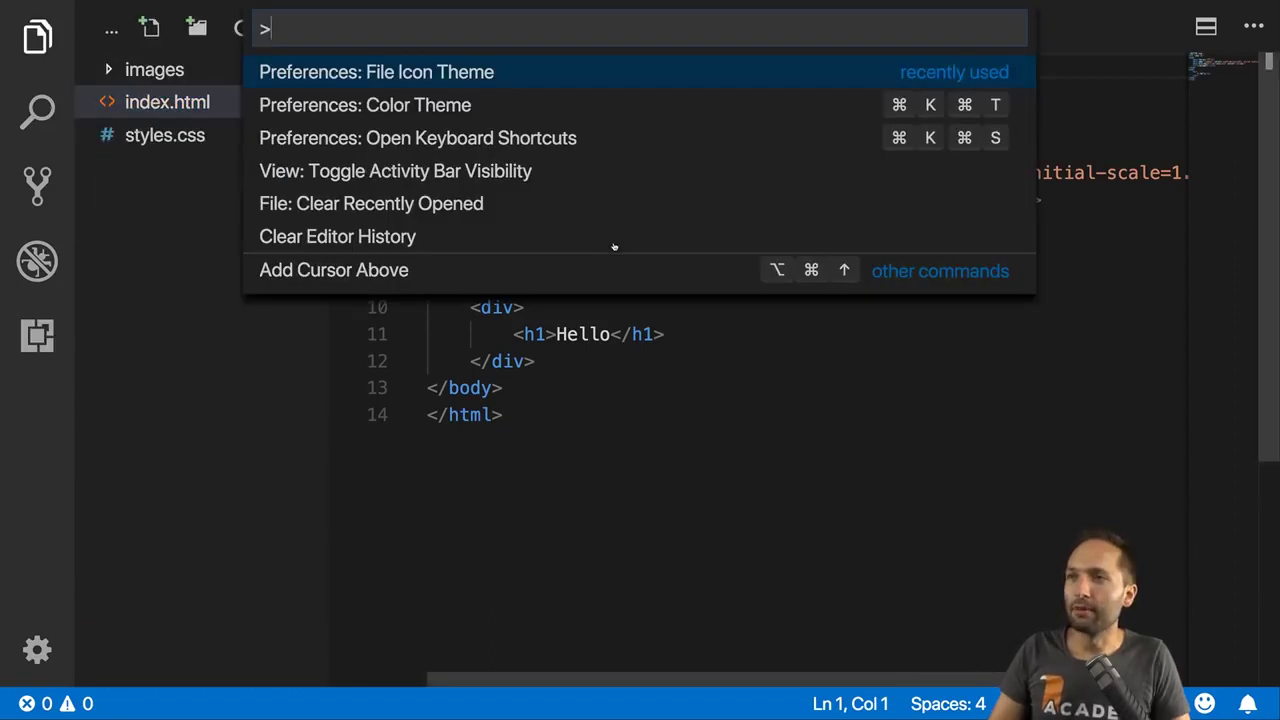
pyautogui.press('Return')
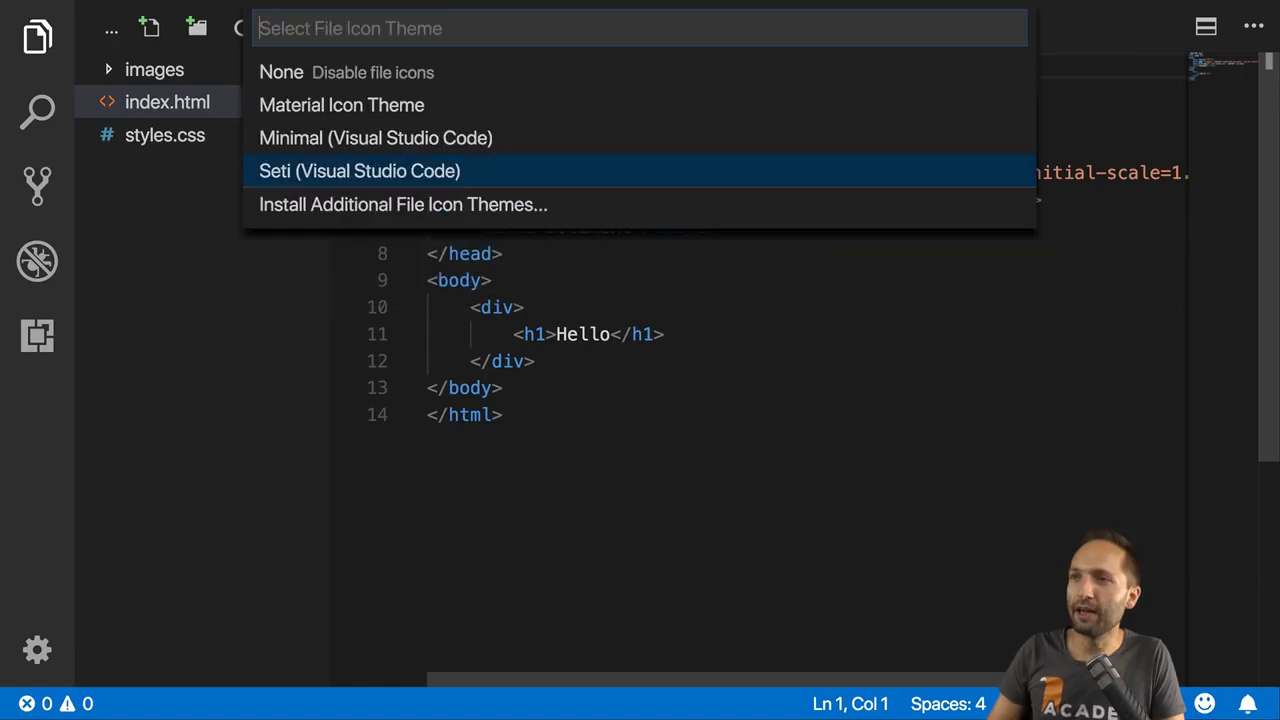
pyautogui.press('Up')
pyautogui.press('Up')
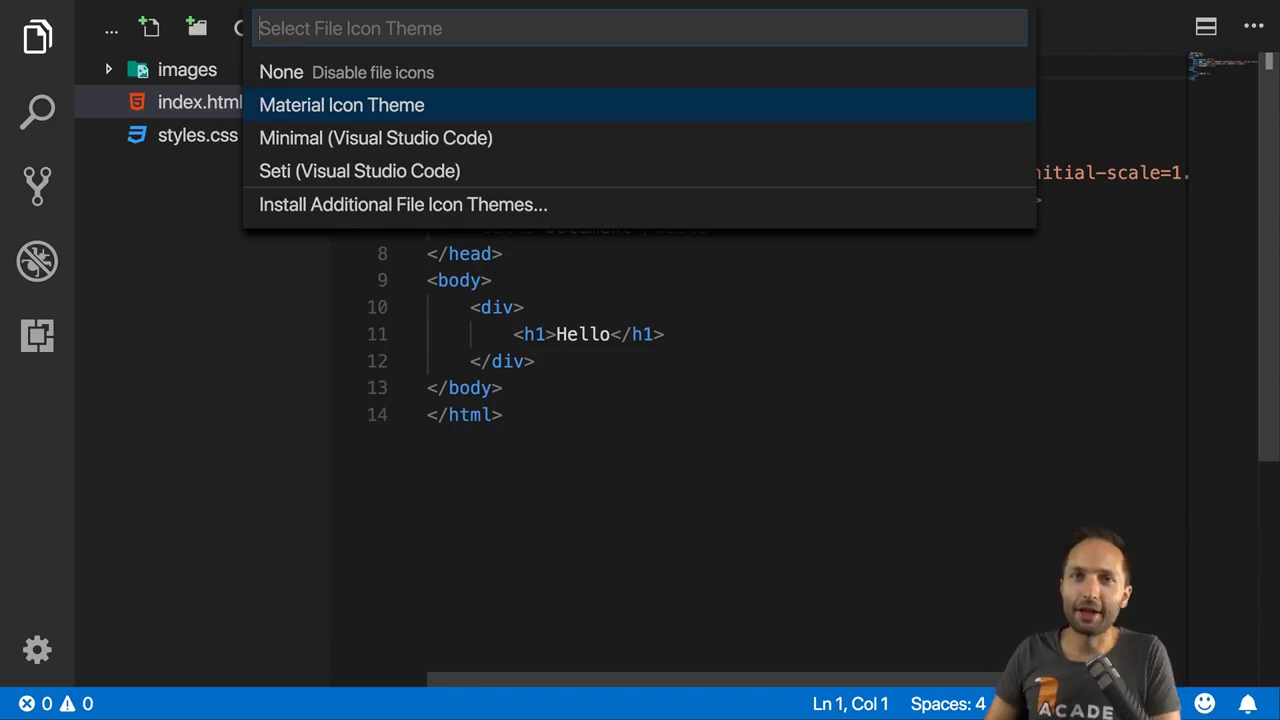
pyautogui.press('Return')
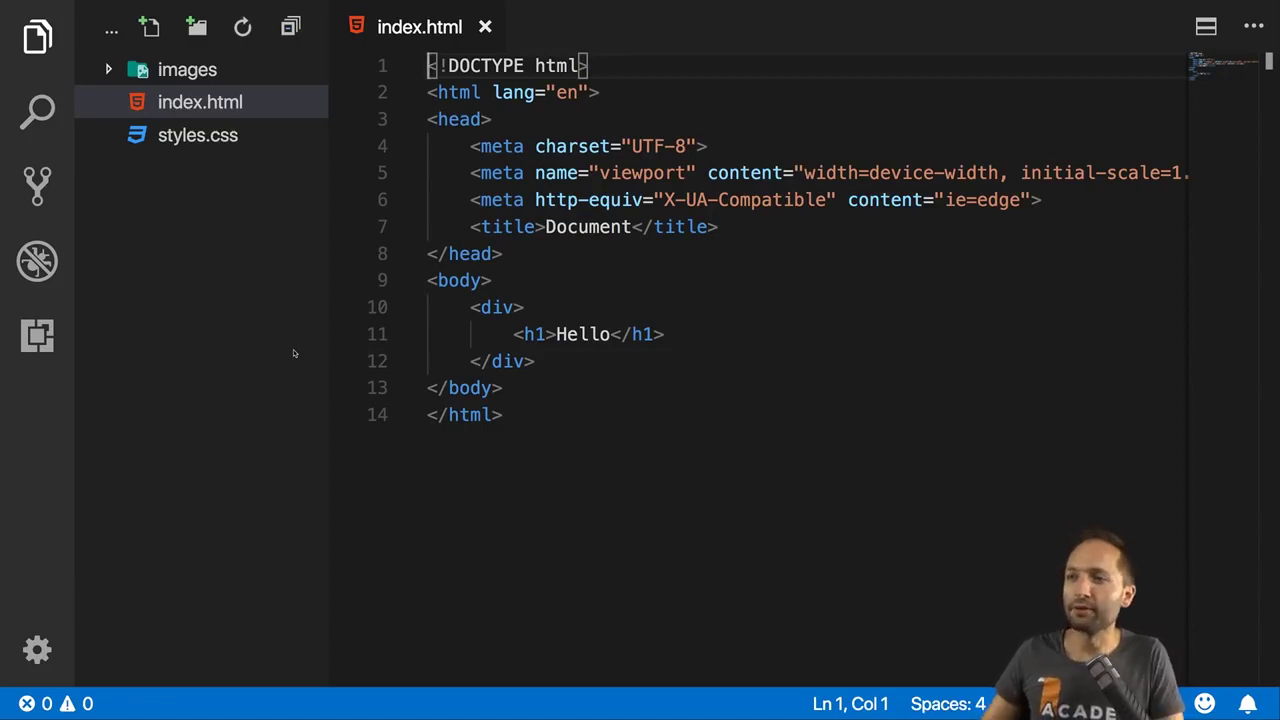
# - Add an empty h2 element on a new line below the "Hello" h1 in index.html
pyautogui.click(631, 370)
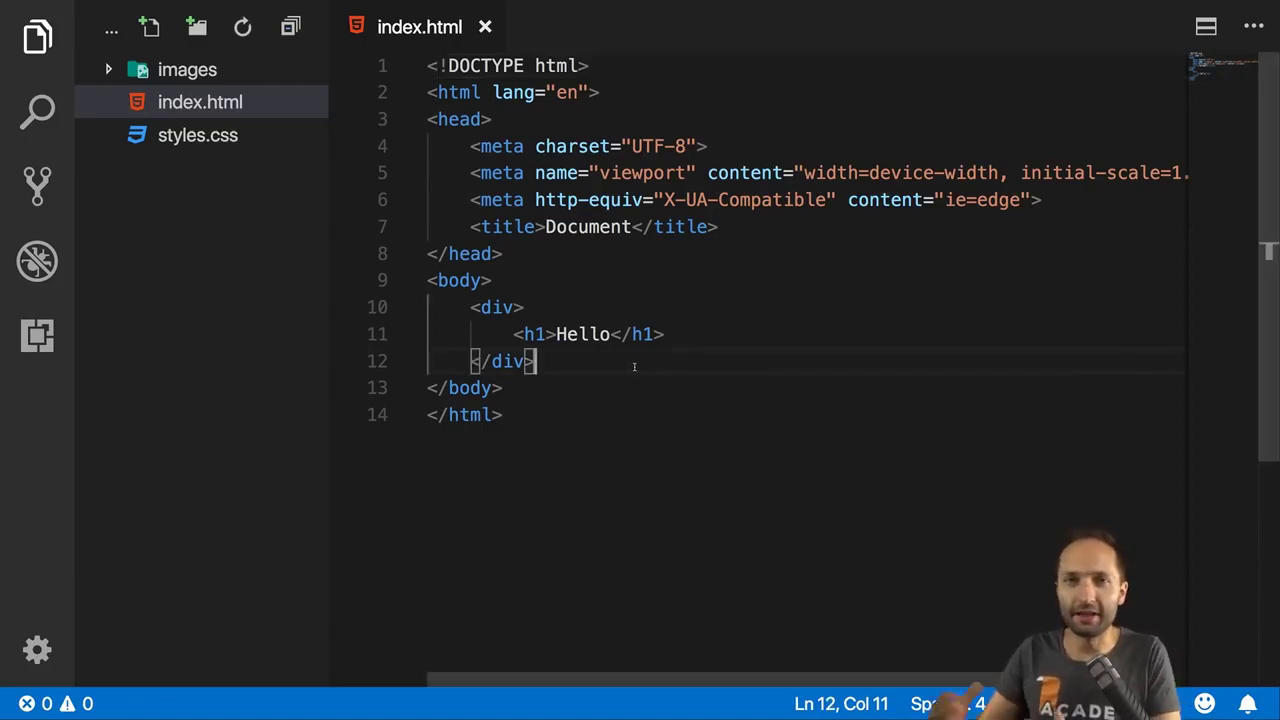
pyautogui.click(700, 335)
pyautogui.press('Return')
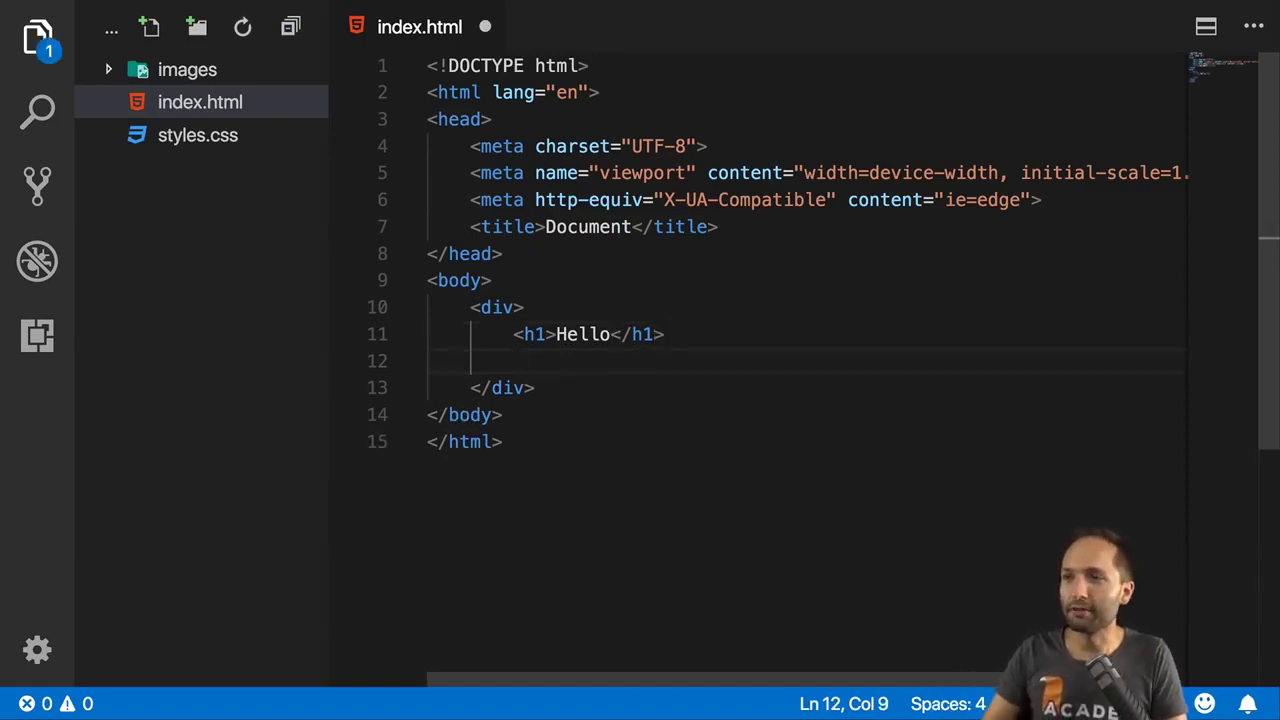
pyautogui.write('h2')
pyautogui.press('Tab')
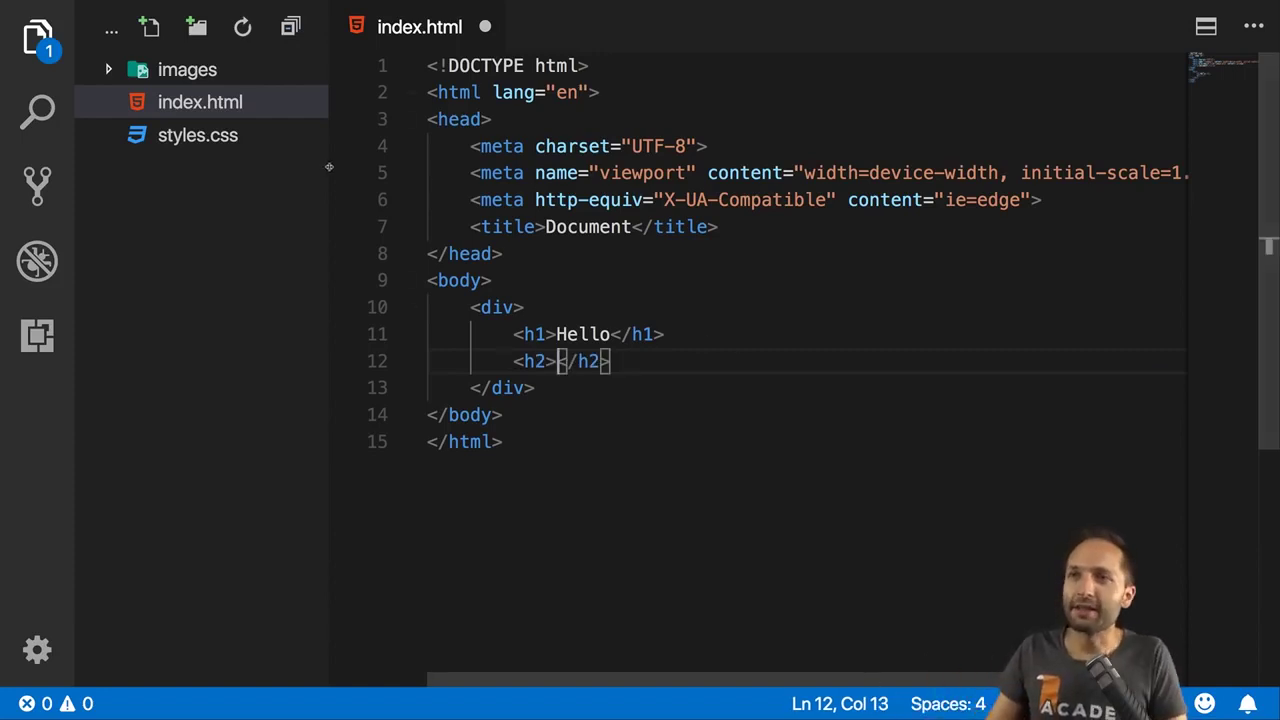
# - Open styles.css and start an h1 rule with an empty line between its braces
pyautogui.click(235, 142)
pyautogui.click(455, 72)
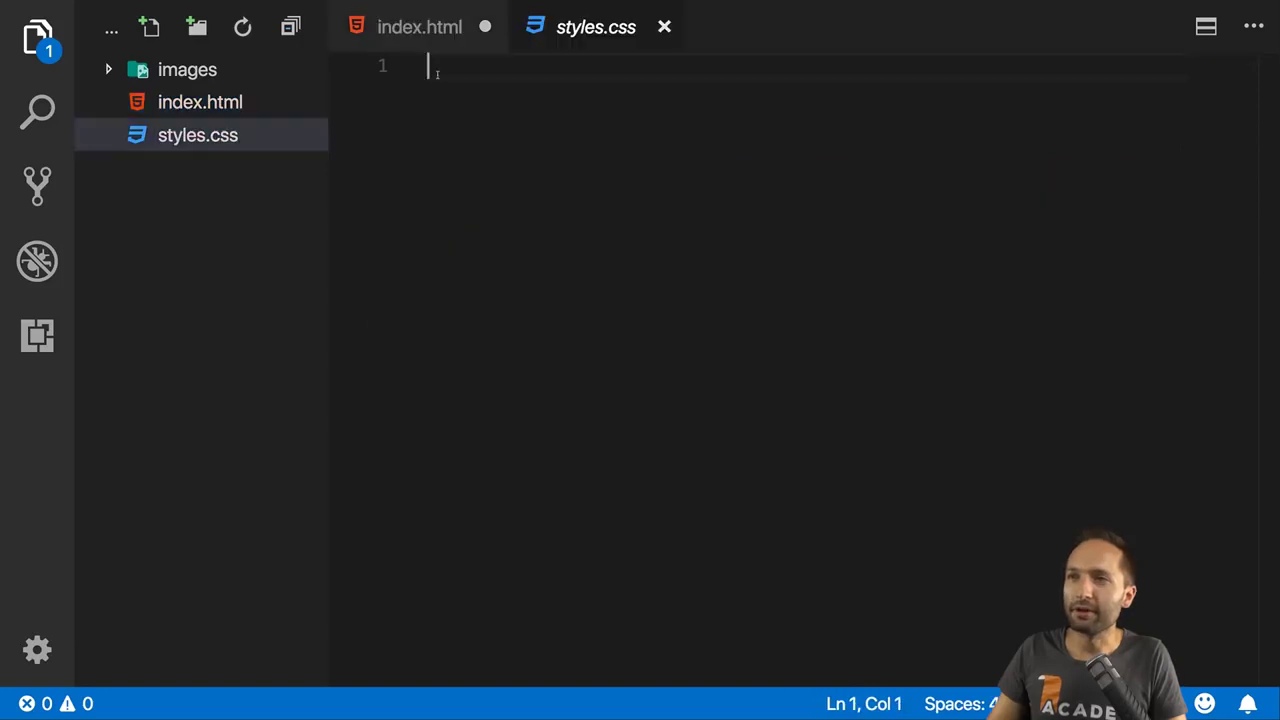
pyautogui.write('h1 {')
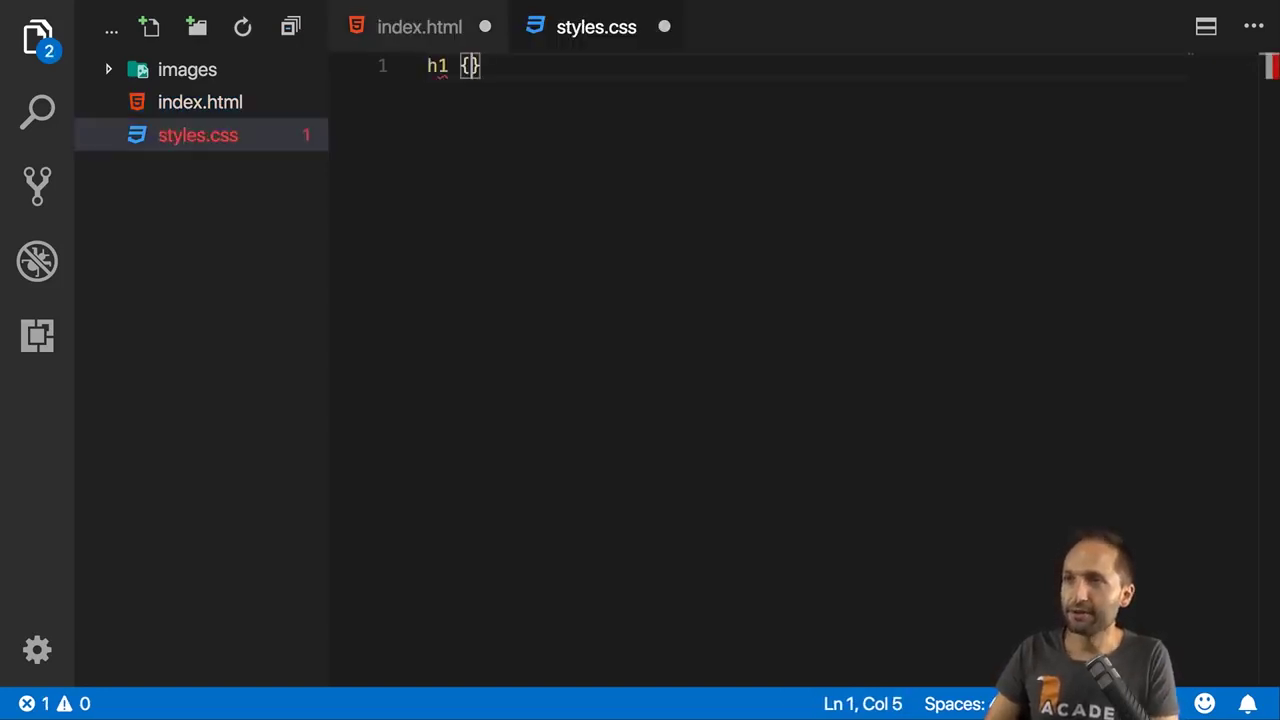
pyautogui.press('Return')
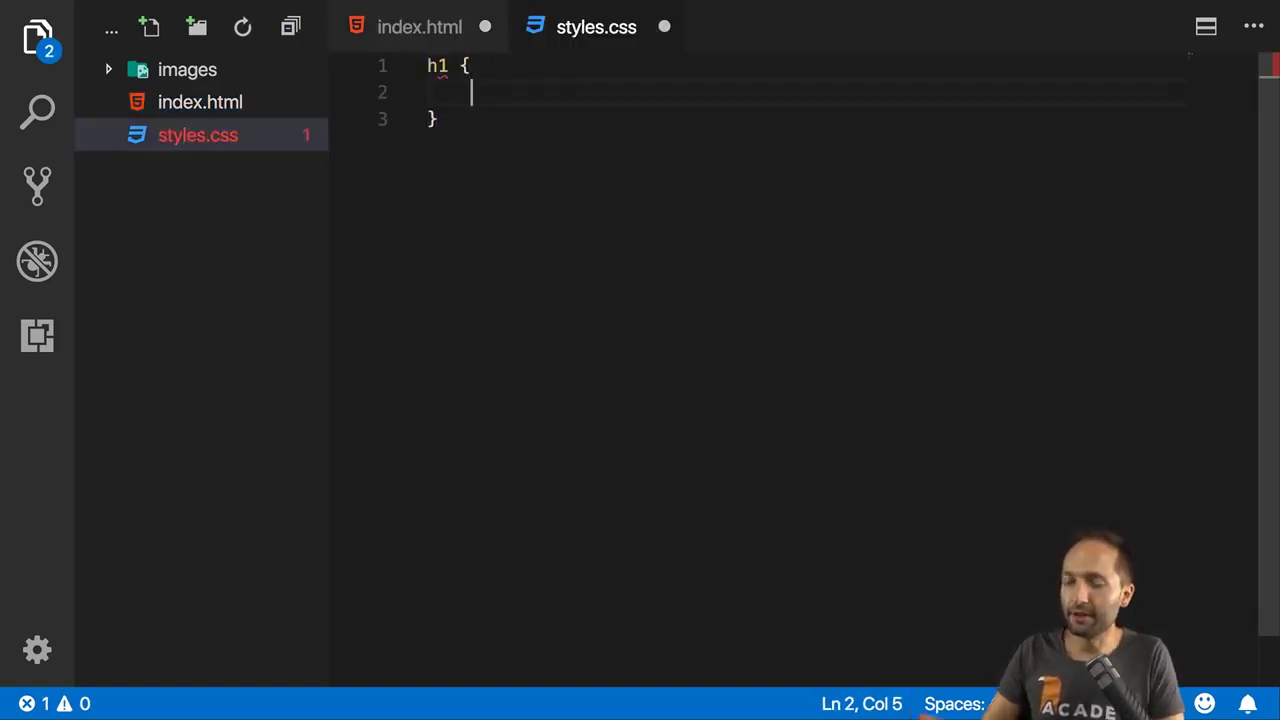
# - Add the declaration display: flex; to the h1 rule using the code suggestions
pyautogui.write('dis')
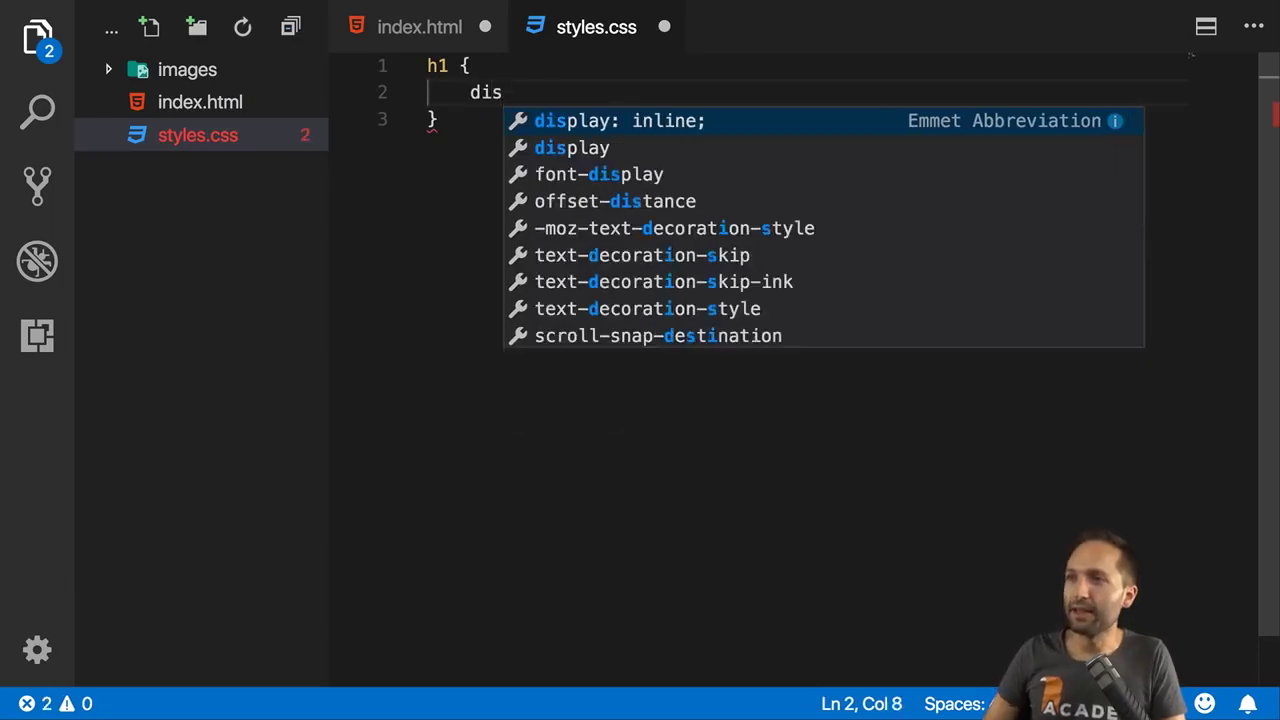
pyautogui.press('Down')
pyautogui.press('Return')
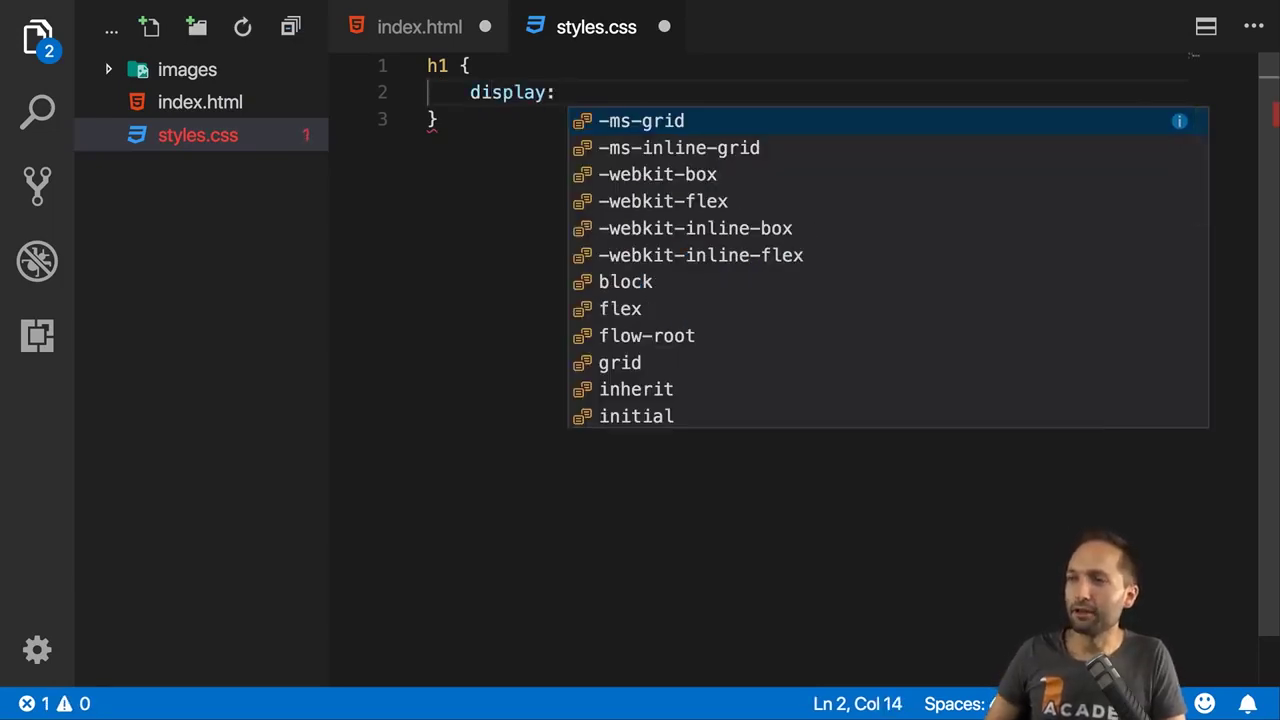
pyautogui.press('Down')
pyautogui.press('Down')
pyautogui.press('Down')
pyautogui.press('Down')
pyautogui.press('Down')
pyautogui.press('Down')
pyautogui.press('Down')
pyautogui.press('Return')
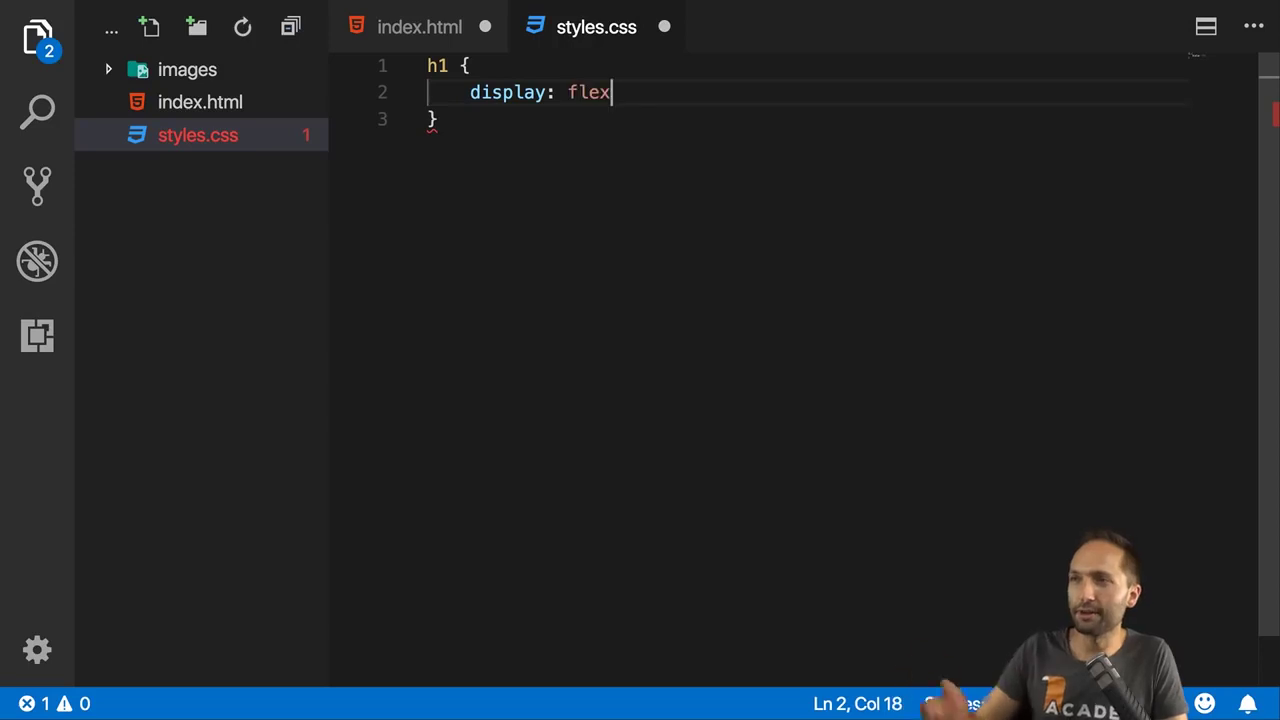
pyautogui.write(';')
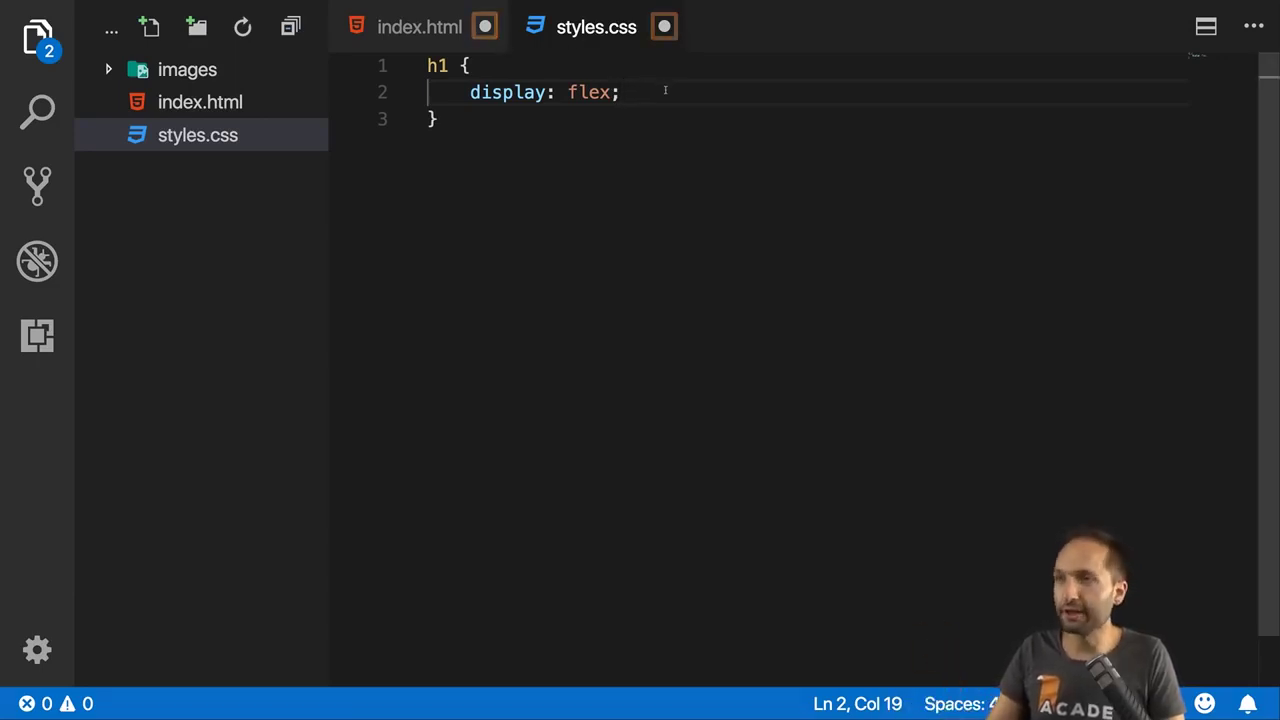
# - Save the changes in both styles.css and index.html
pyautogui.hotkey('ctrl', 's')
pyautogui.hotkey('ctrl', 'Tab')
pyautogui.hotkey('ctrl', 's')
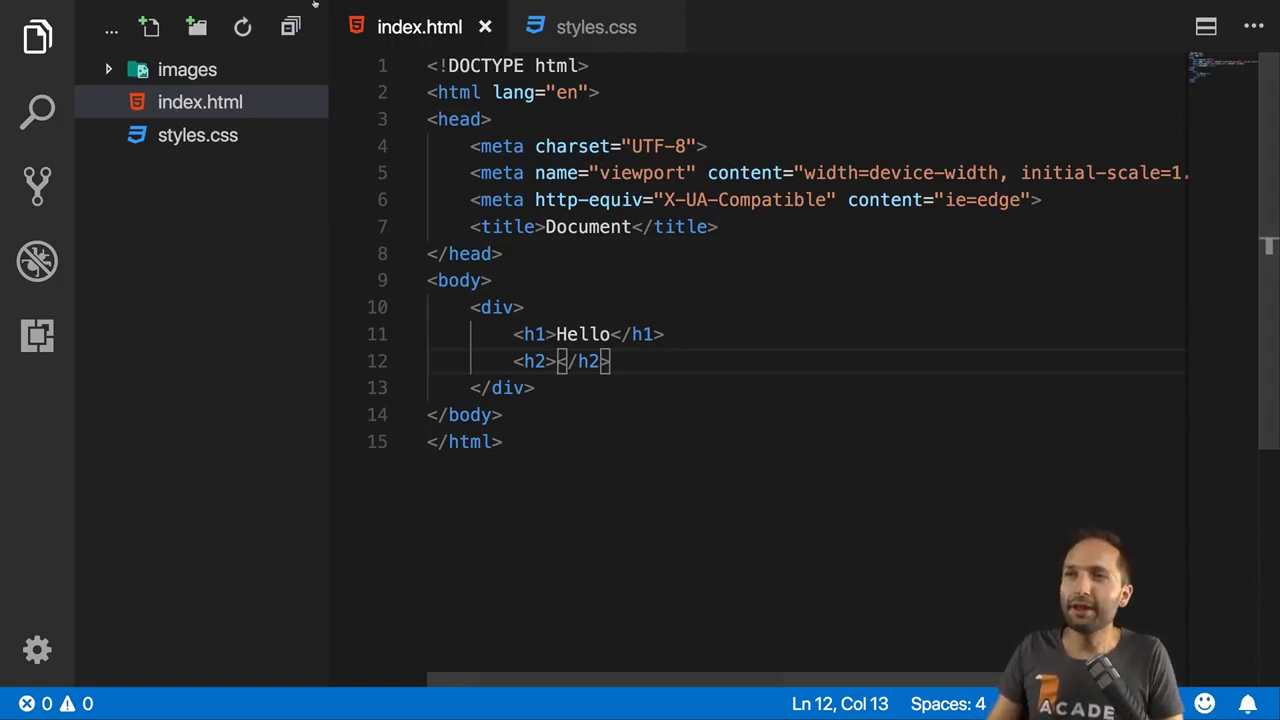
# - Open a new editor window and load the project-1 folder into it
pyautogui.click(60, 5)
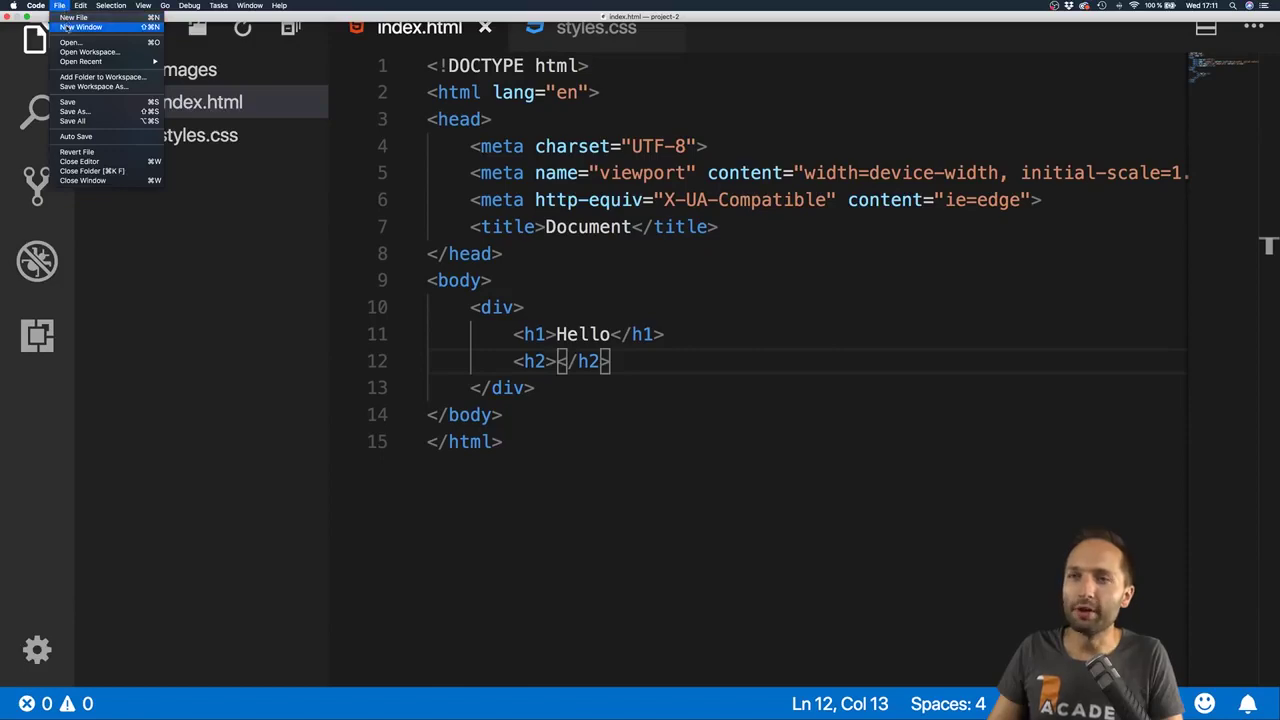
pyautogui.click(80, 27)
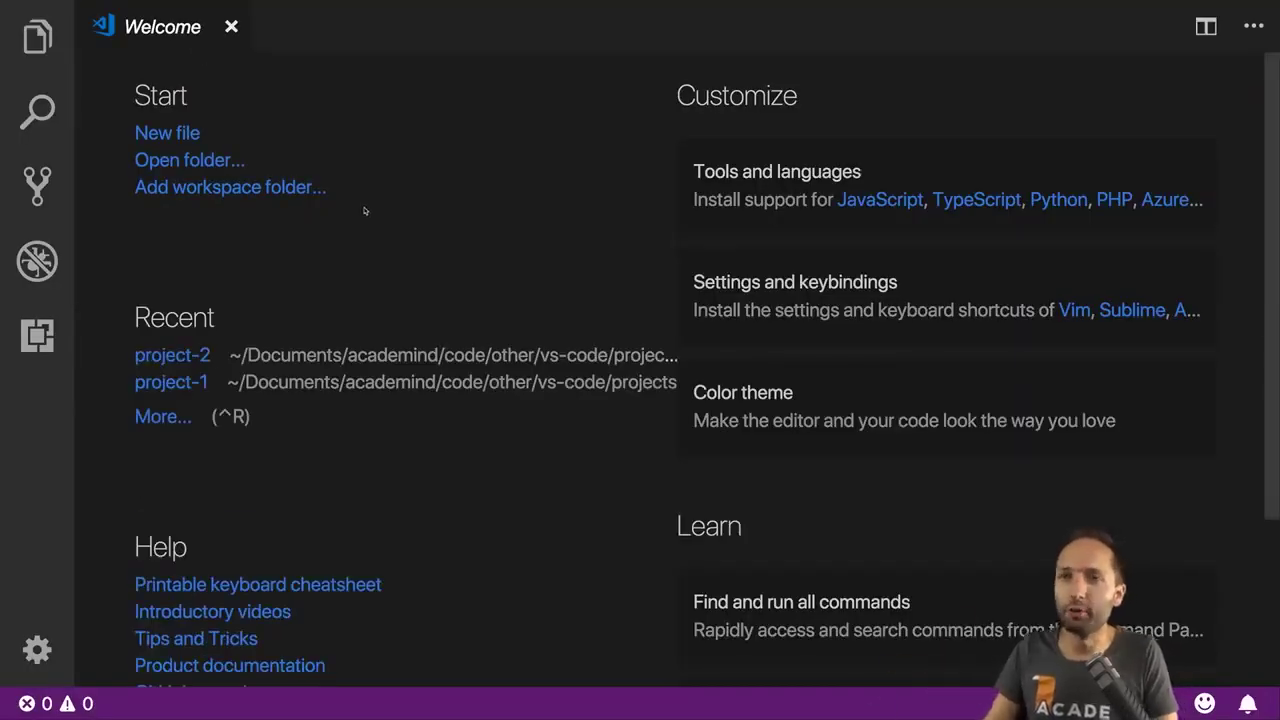
pyautogui.click(198, 159)
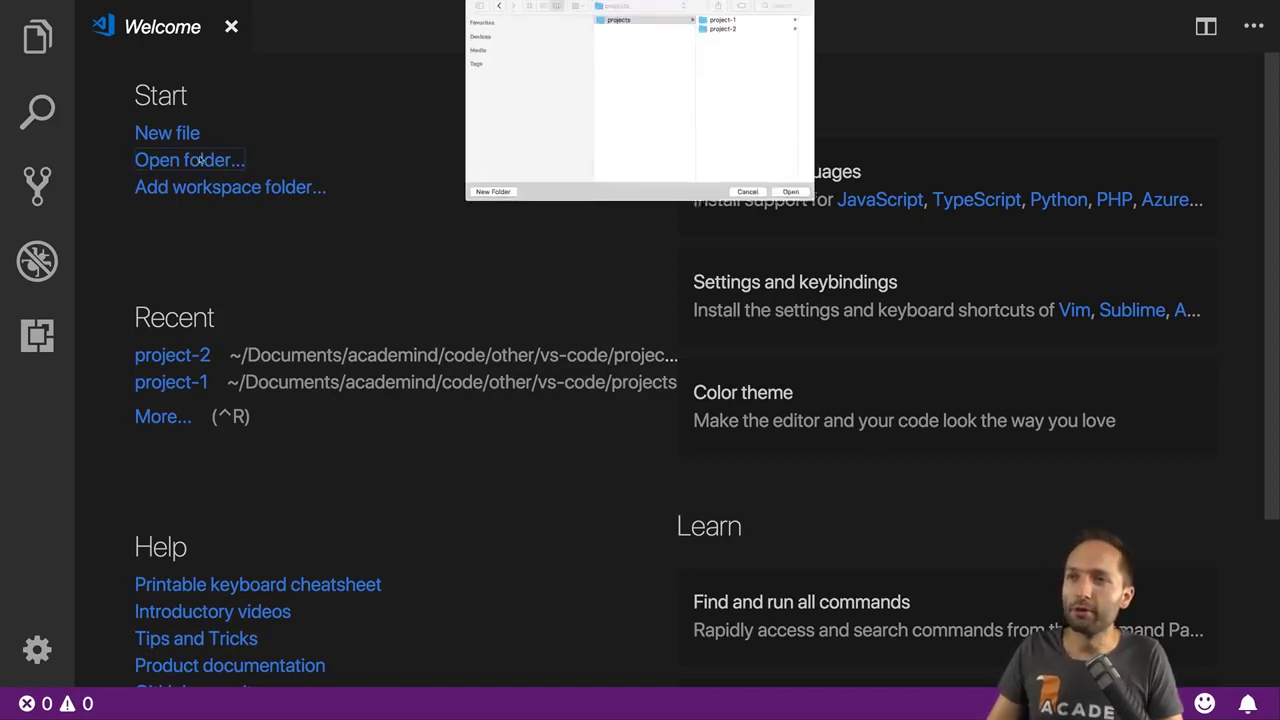
pyautogui.click(724, 24)
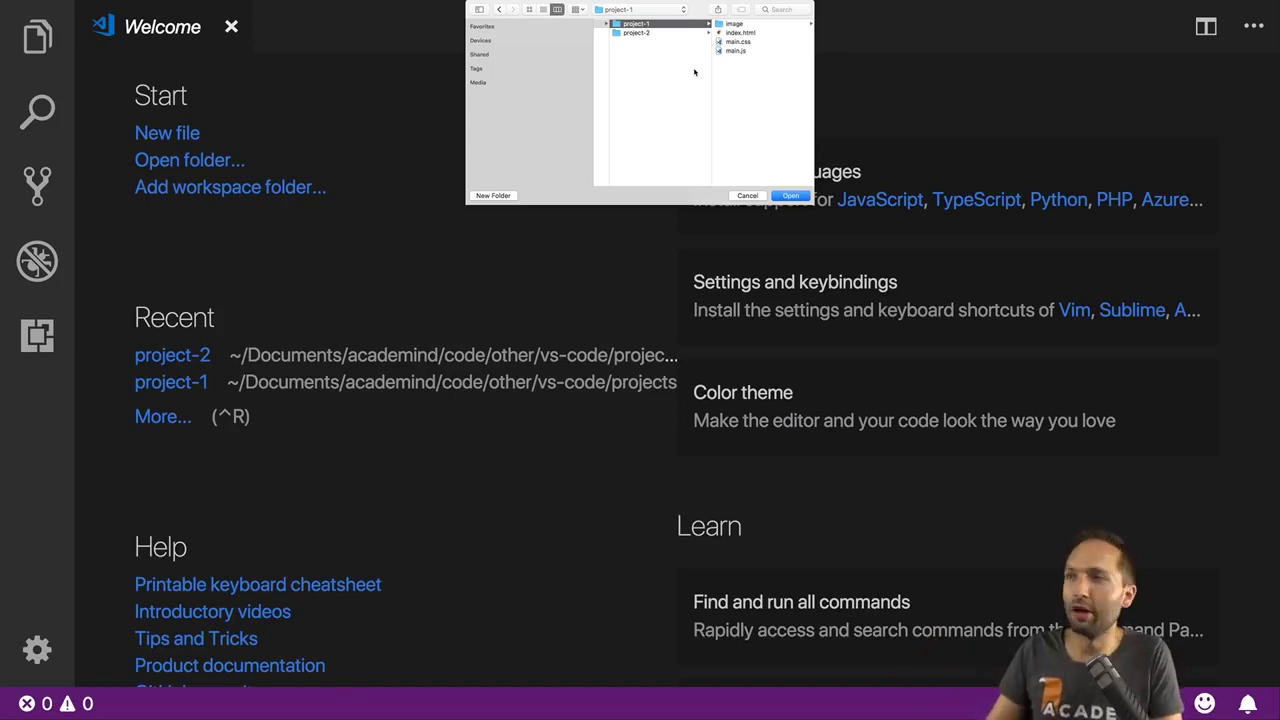
pyautogui.click(789, 196)
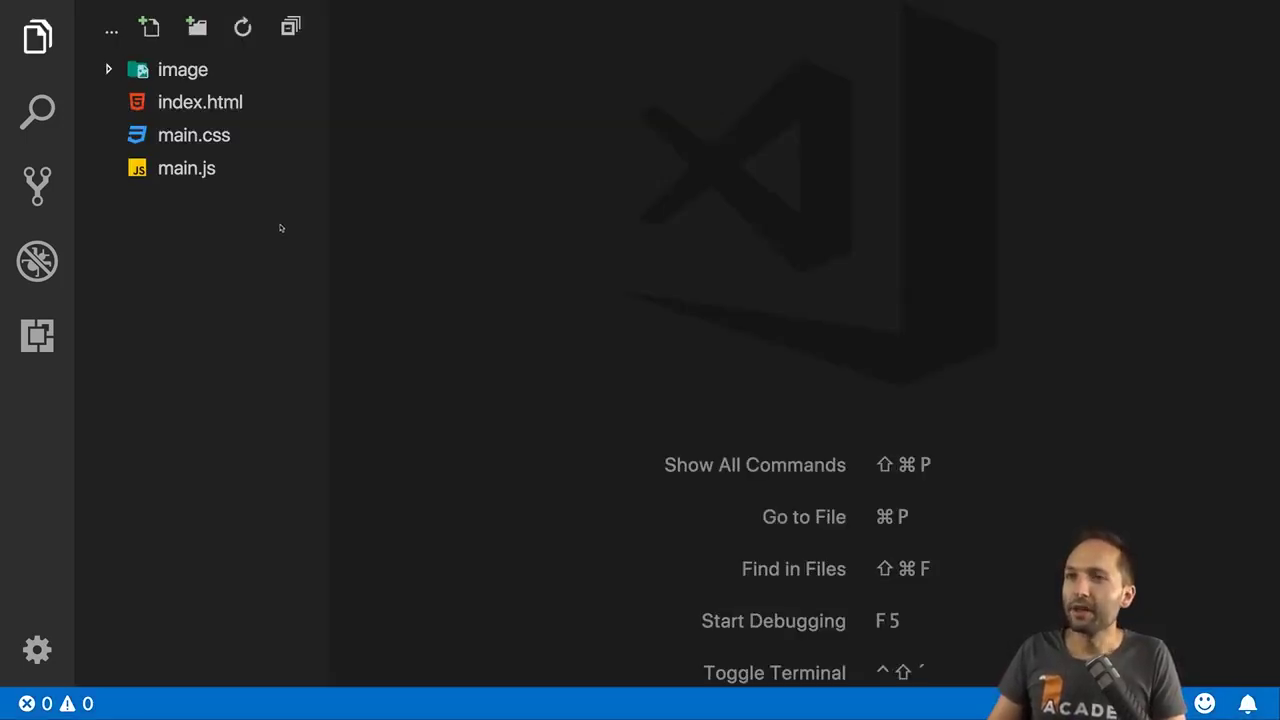
# - Open the project's index.html, main.css and main.js files
pyautogui.click(207, 103)
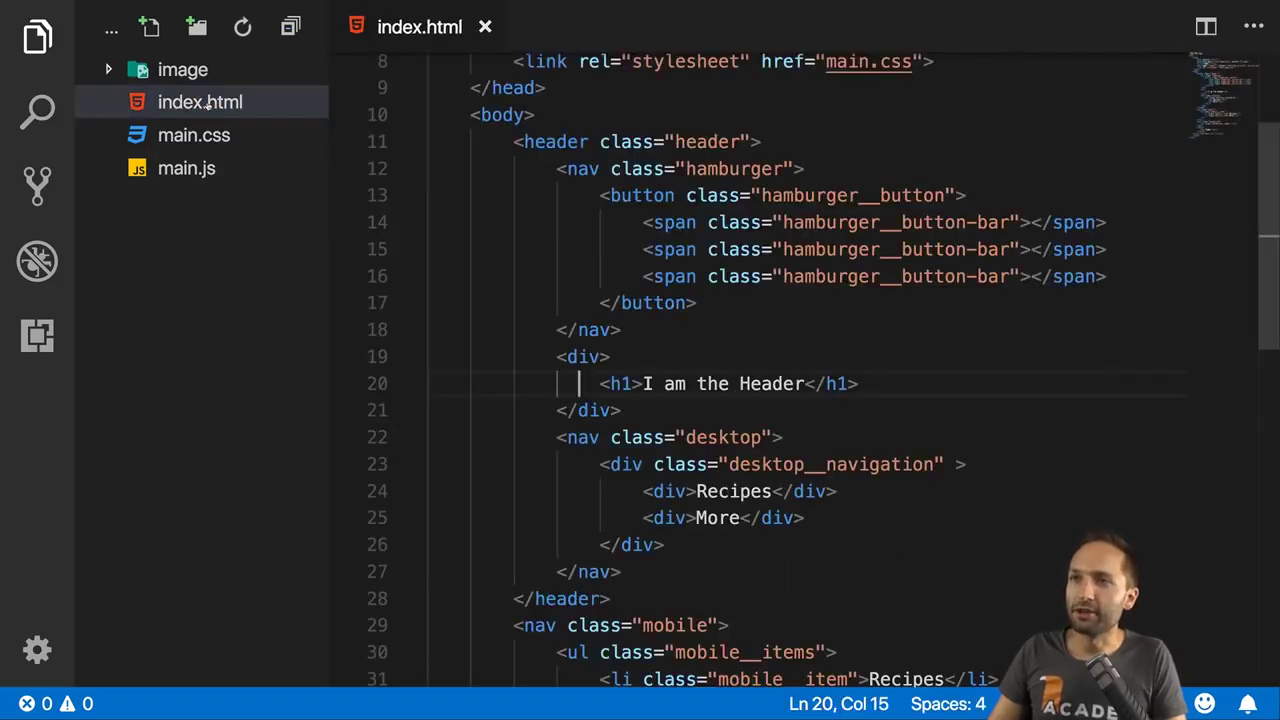
pyautogui.click(244, 137)
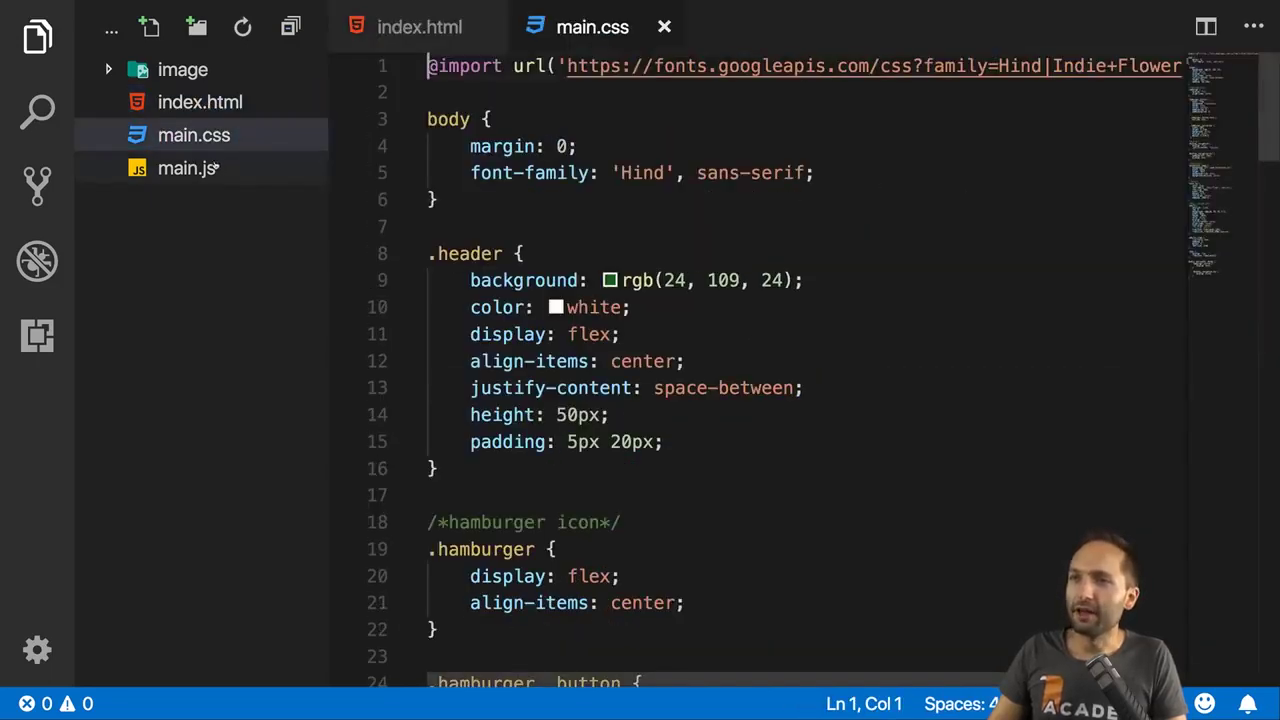
pyautogui.click(188, 168)
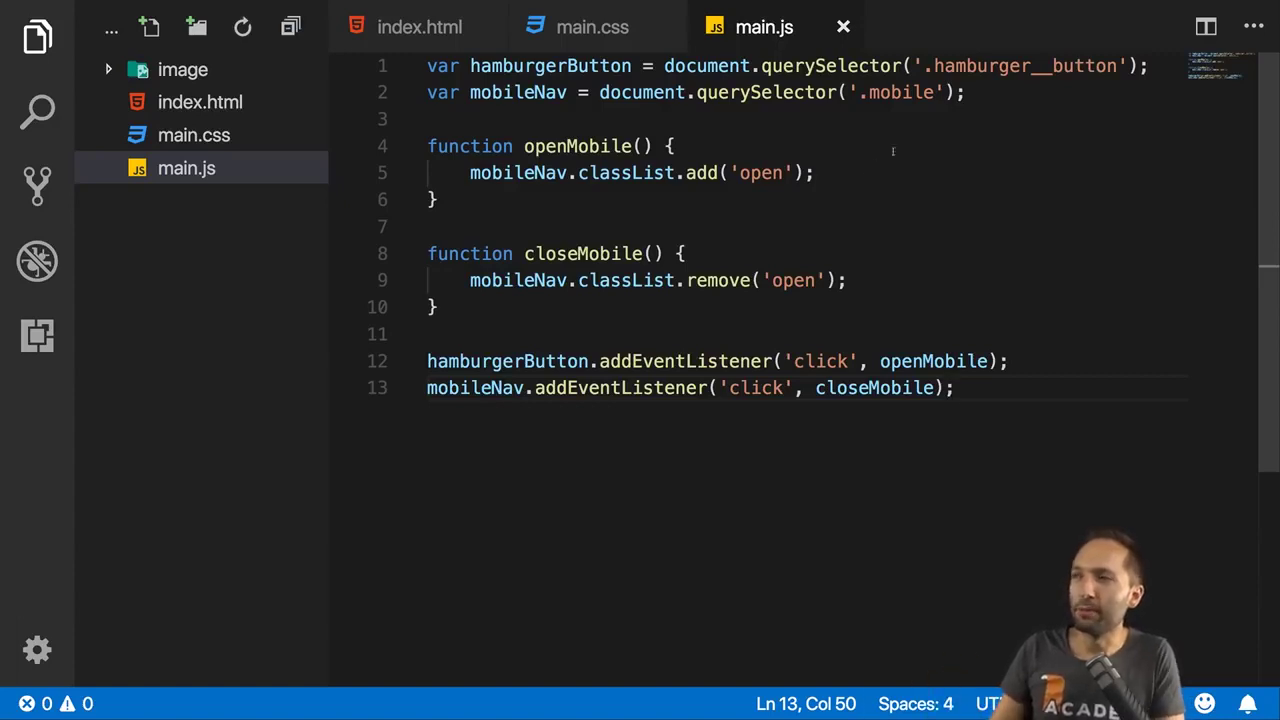
# - Below the mobileNav declaration in main.js, declare a variable justTesting and assign it document
pyautogui.click(1003, 101)
pyautogui.press('Return')
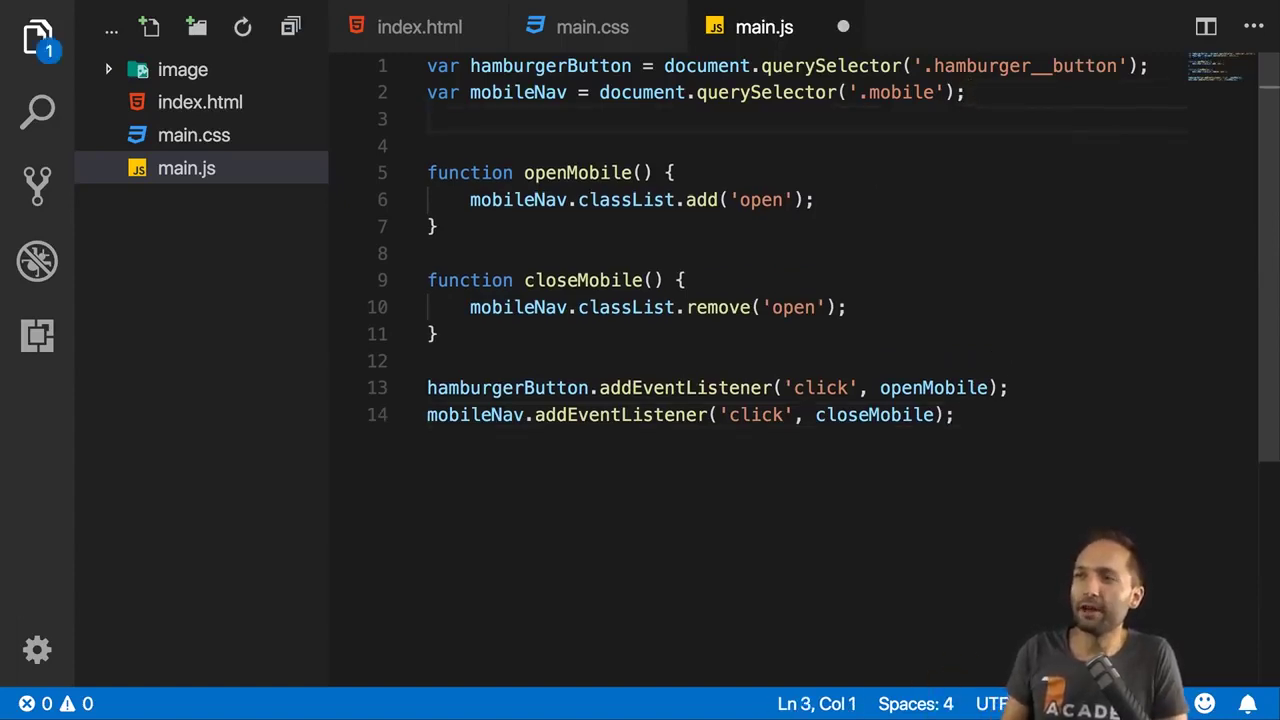
pyautogui.write('var')
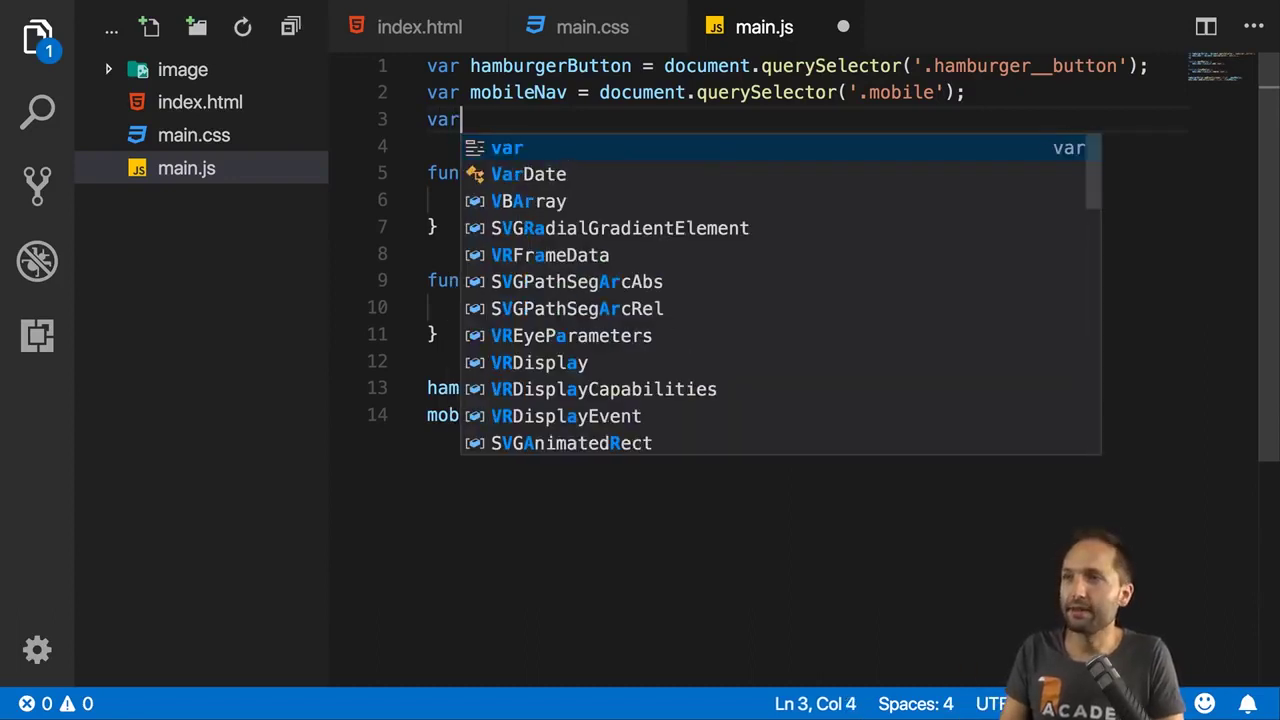
pyautogui.write(' jus')
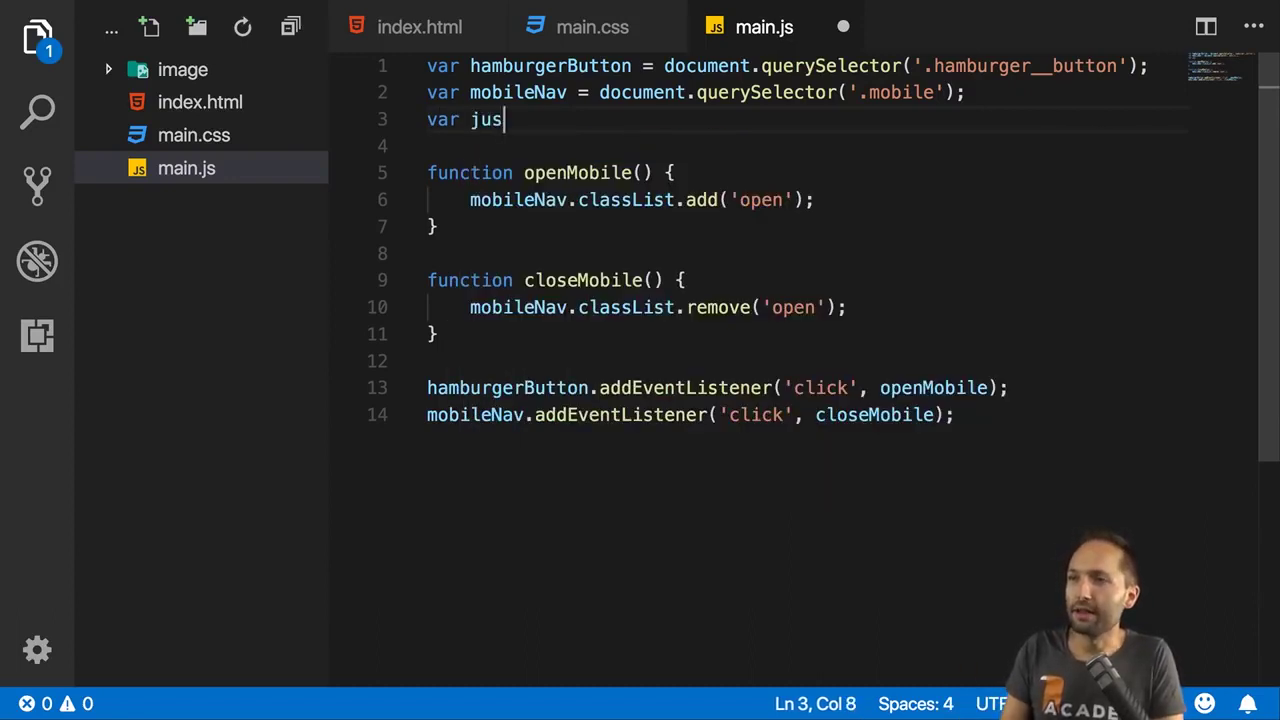
pyautogui.write('tTesting')
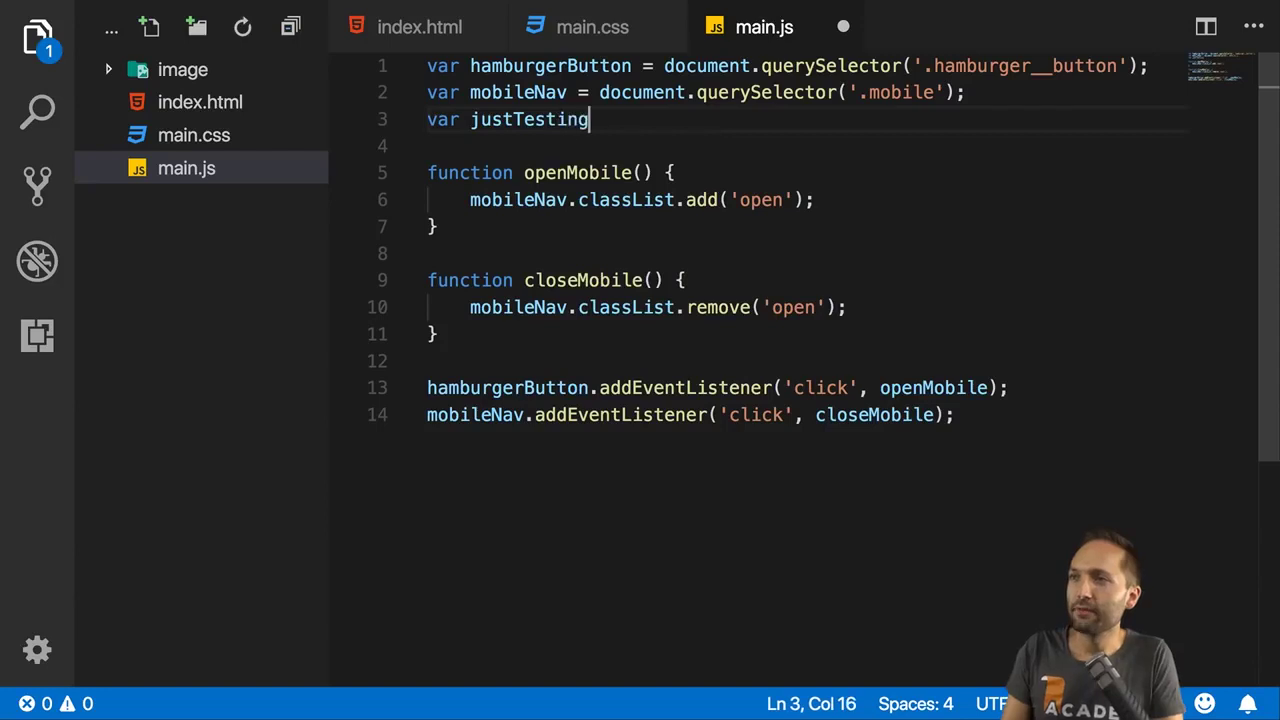
pyautogui.write(' = do')
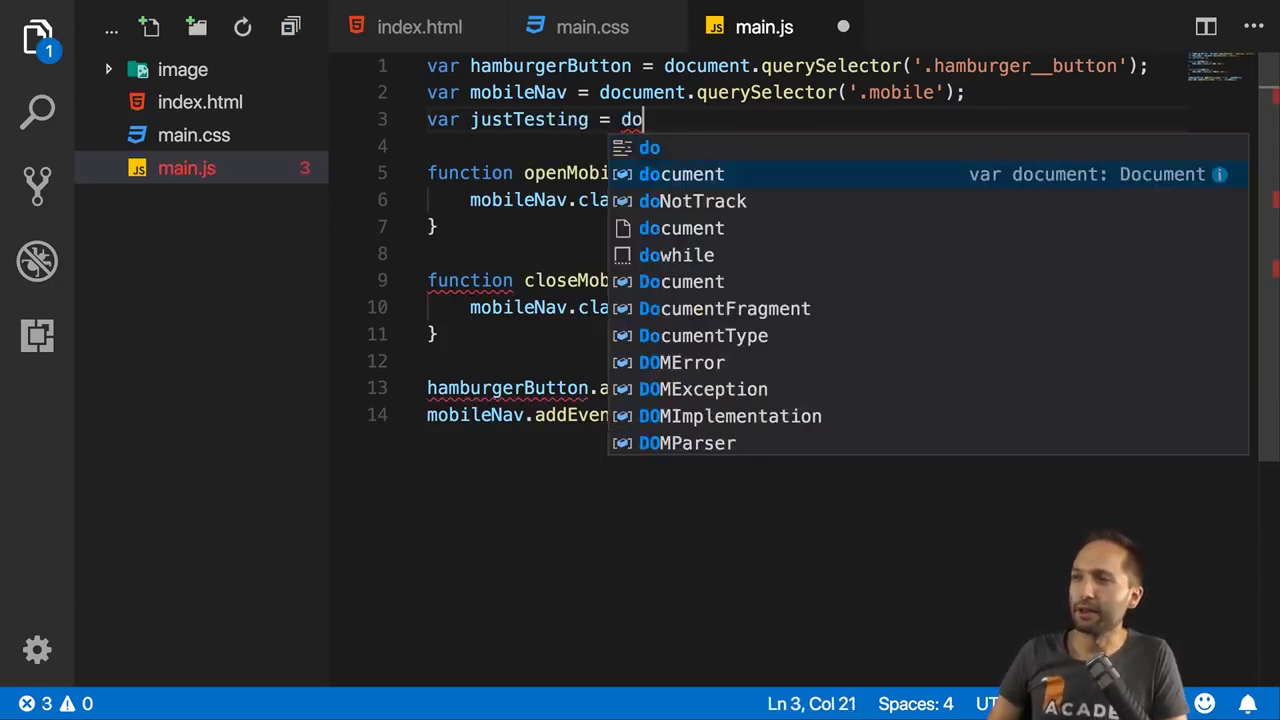
pyautogui.press('Return')
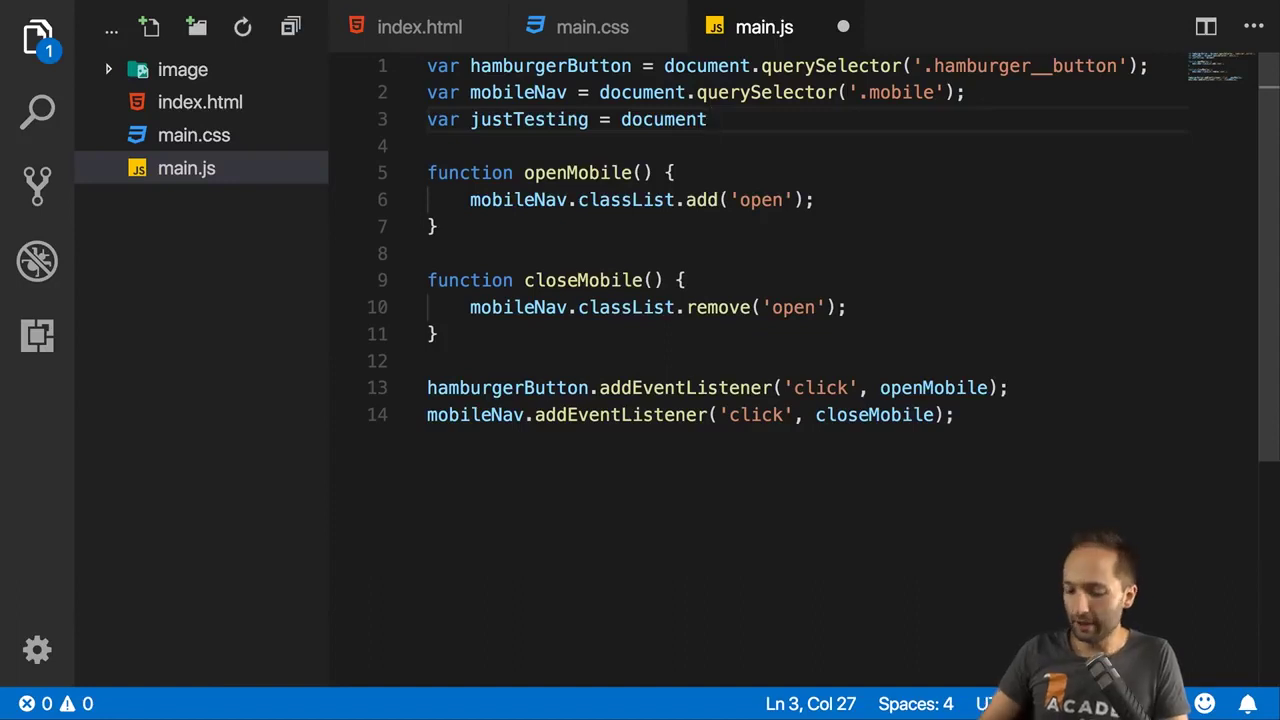
# - Append the suggested querySelector method to document in the justTesting declaration
pyautogui.write('.')
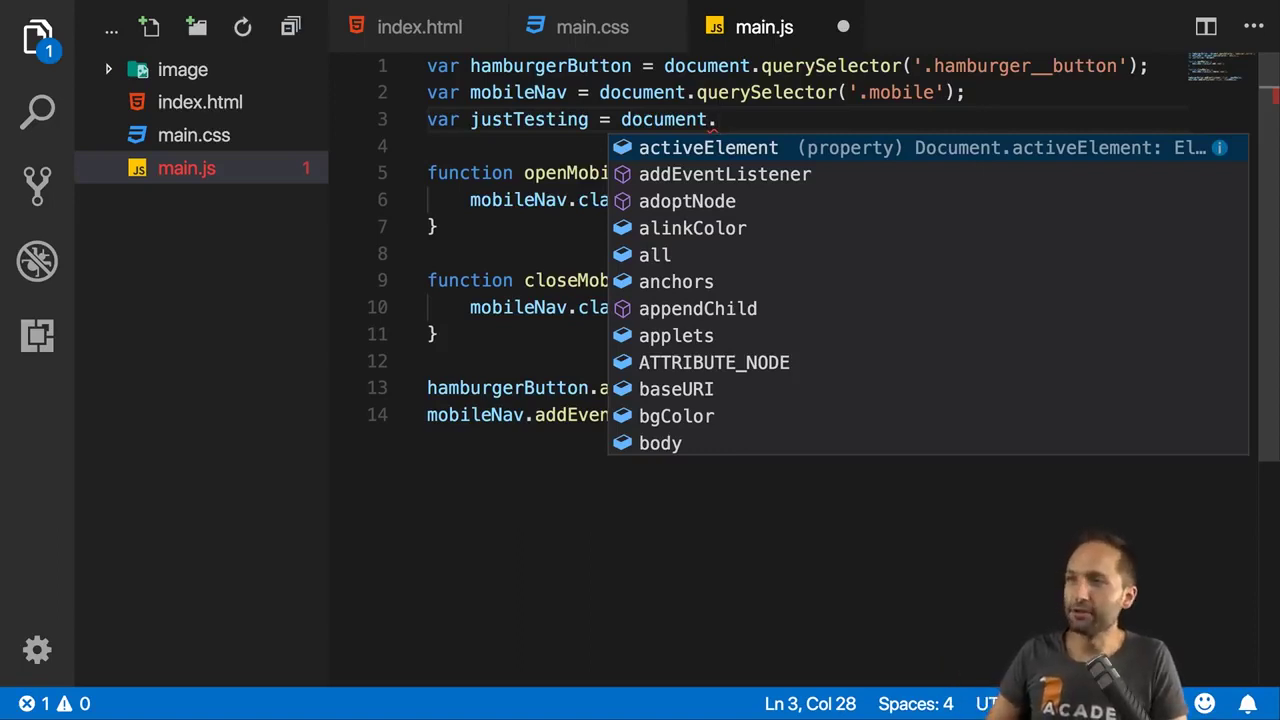
pyautogui.write('q')
pyautogui.press('Down')
pyautogui.press('Down')
pyautogui.press('Down')
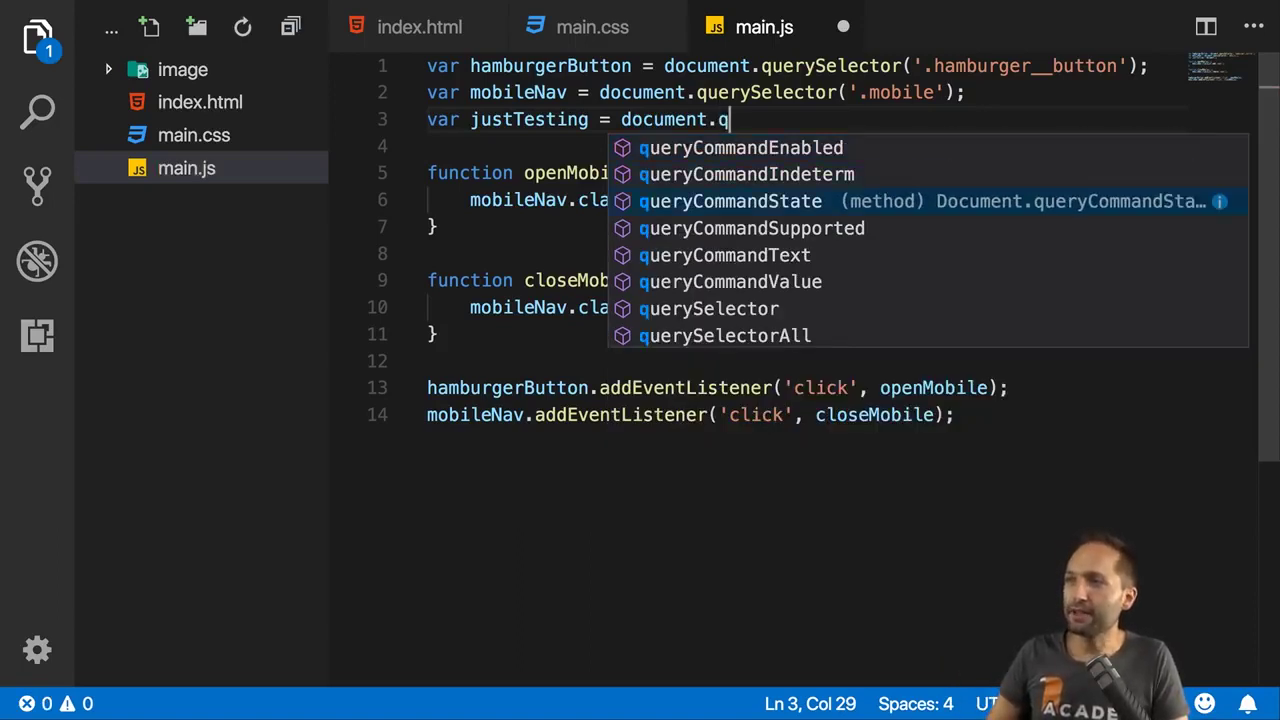
pyautogui.press('Down')
pyautogui.press('Down')
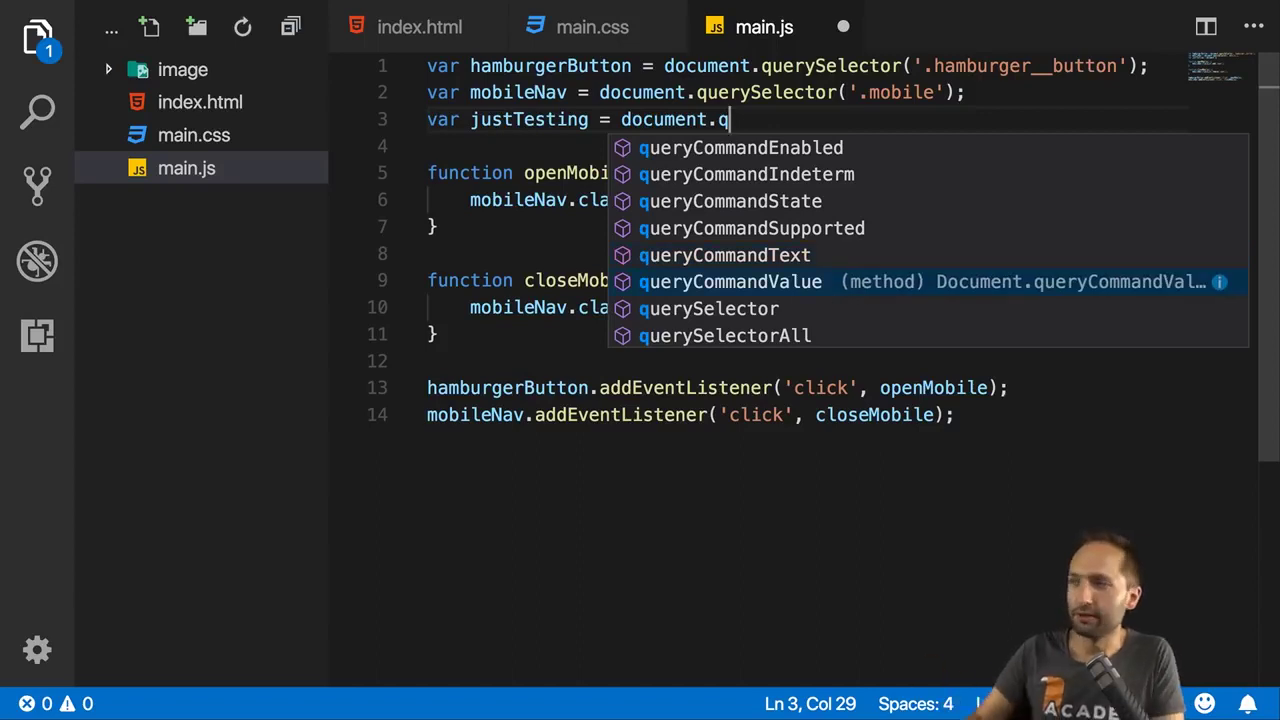
pyautogui.press('Down')
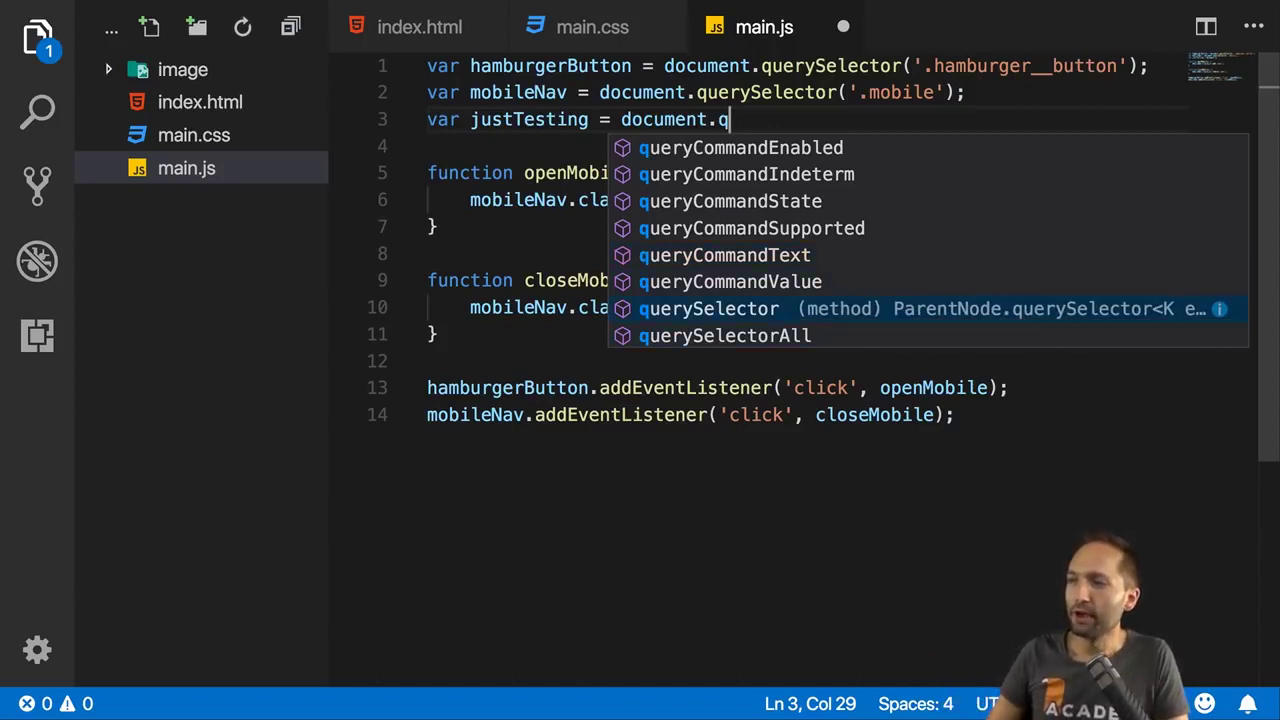
pyautogui.press('Return')
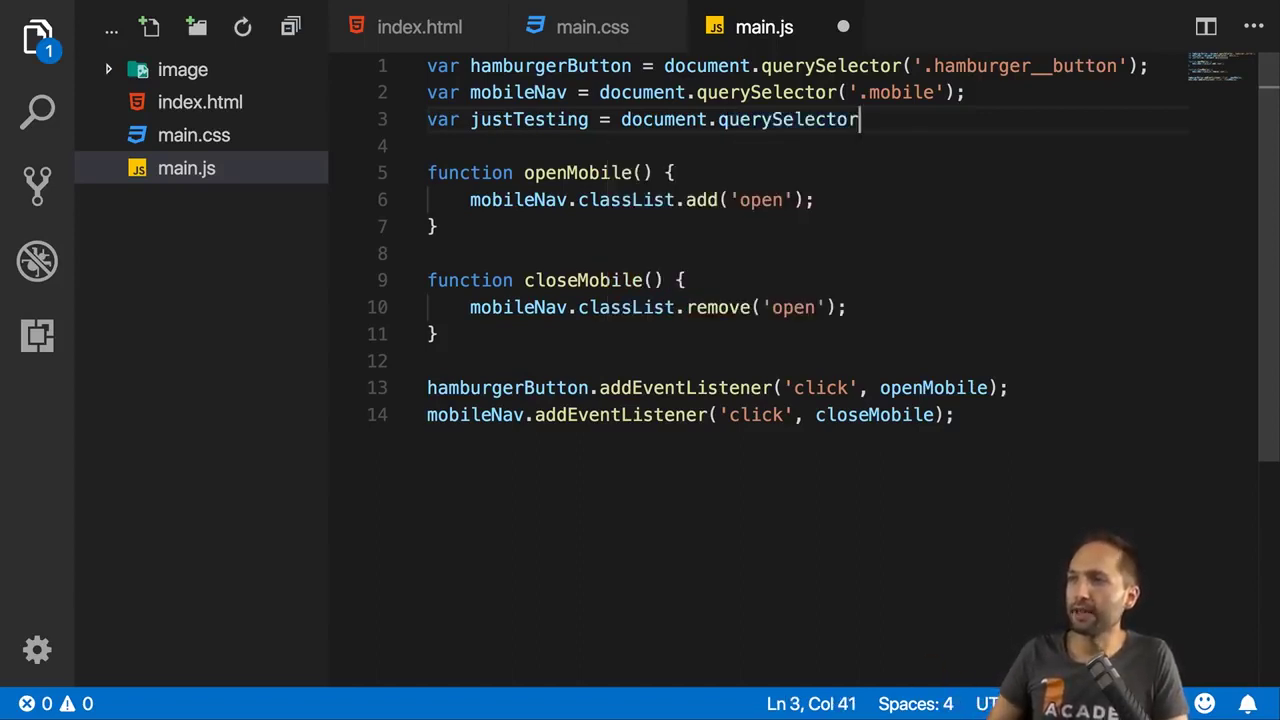
# - Complete the justTesting declaration in main.js with an empty quoted selector argument for querySelector and a closing semicolon
pyautogui.write("('")
pyautogui.press('Escape')
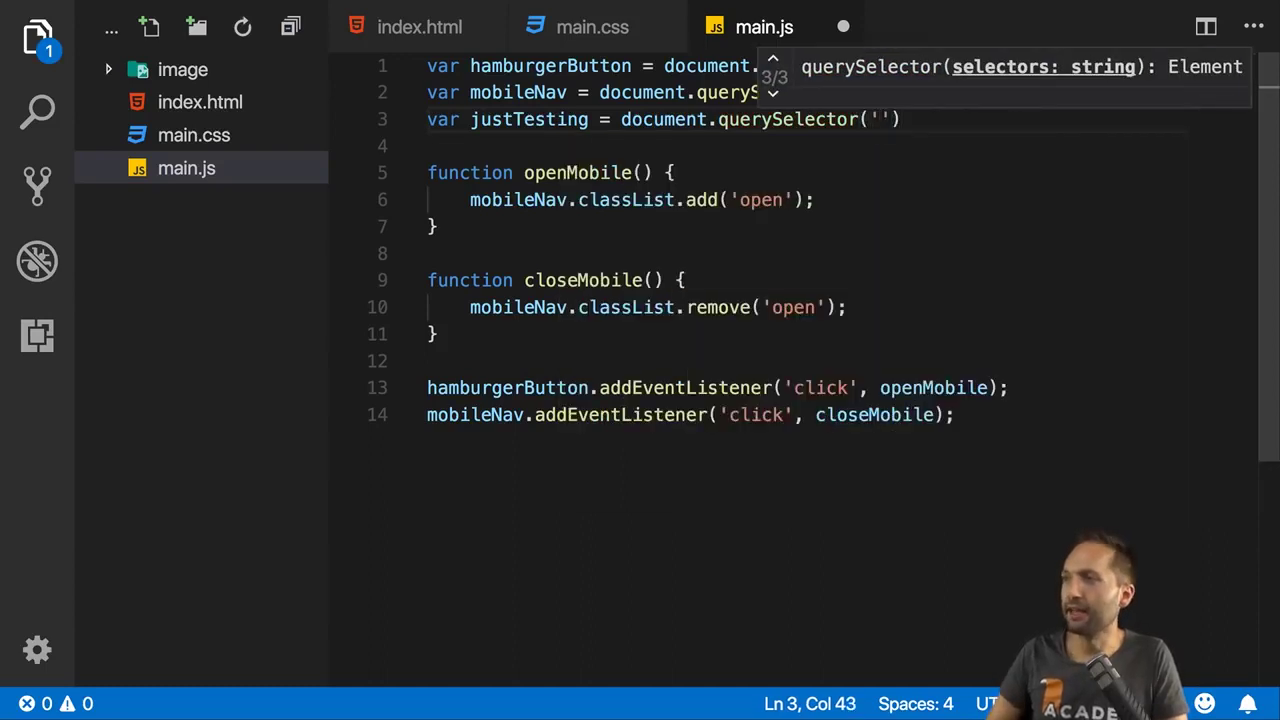
pyautogui.write("');")
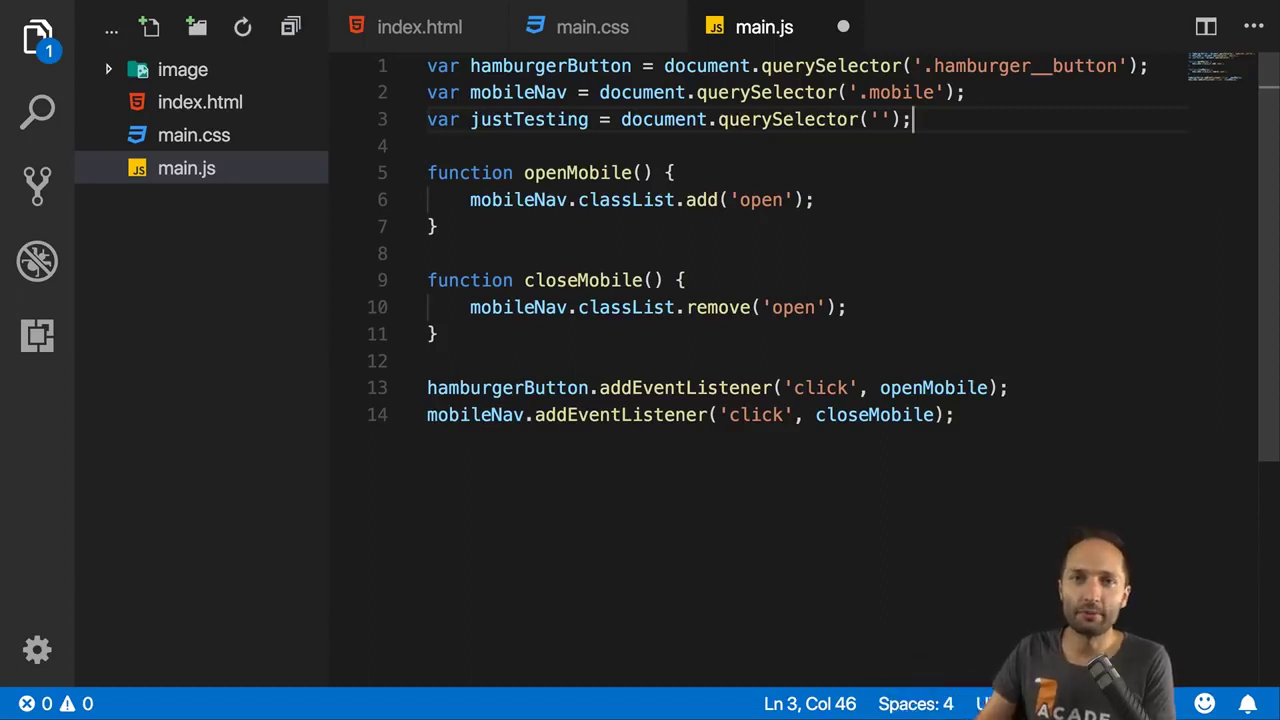
# - Delete the whole justTesting declaration line from main.js
pyautogui.moveTo(912, 119); pyautogui.dragTo(428, 120)
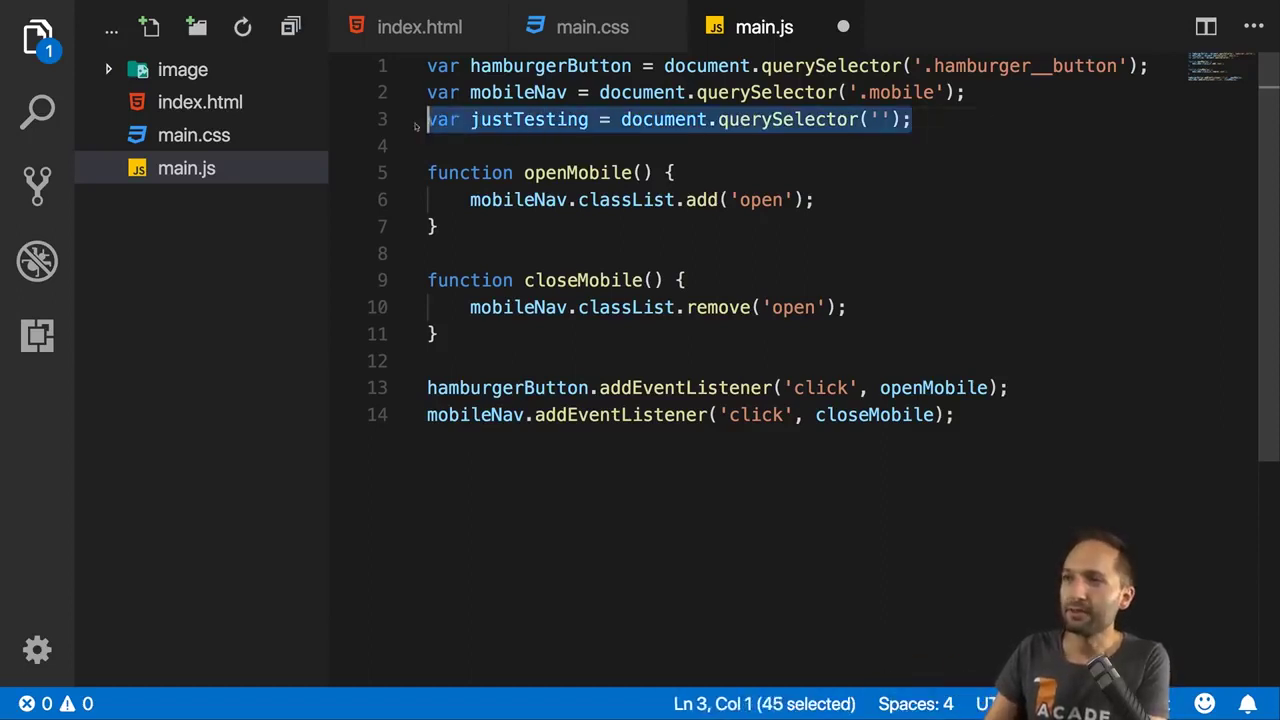
pyautogui.press('BackSpace')
pyautogui.press('BackSpace')
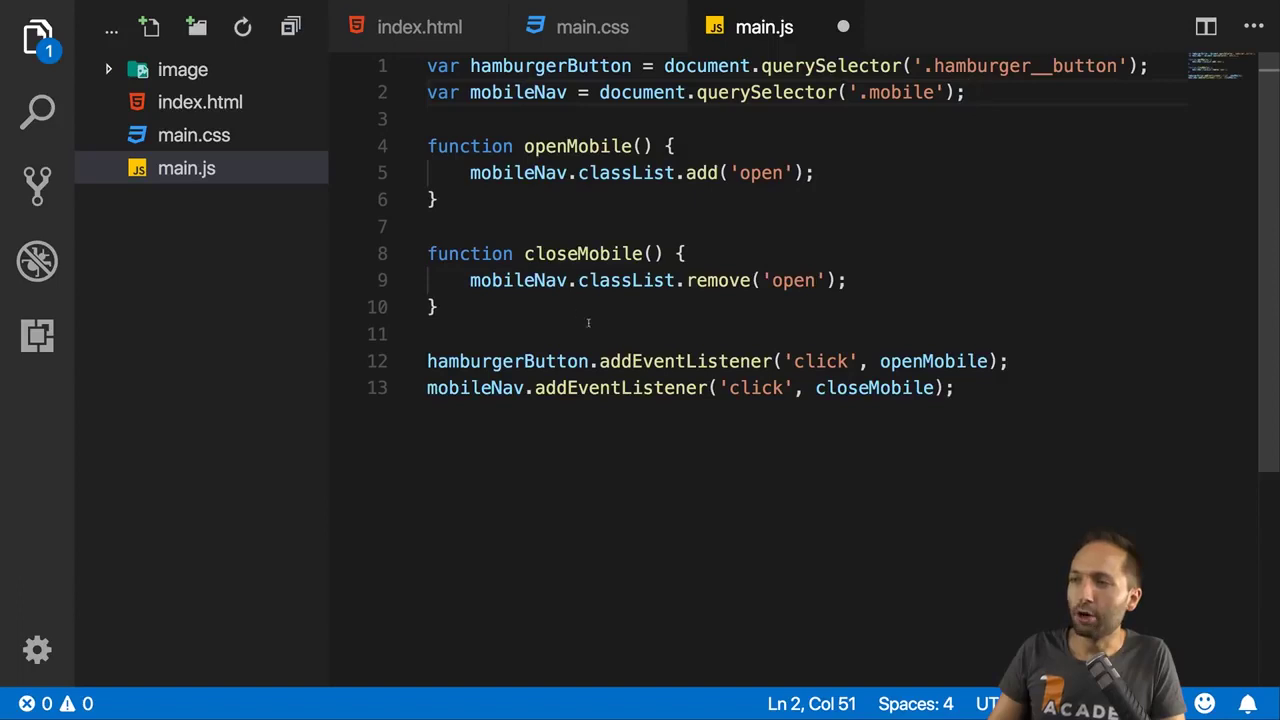
# - Insert 13 extra blank lines between the closeMobile function and the hamburgerButton event listener in main.js
pyautogui.moveTo(644, 352)
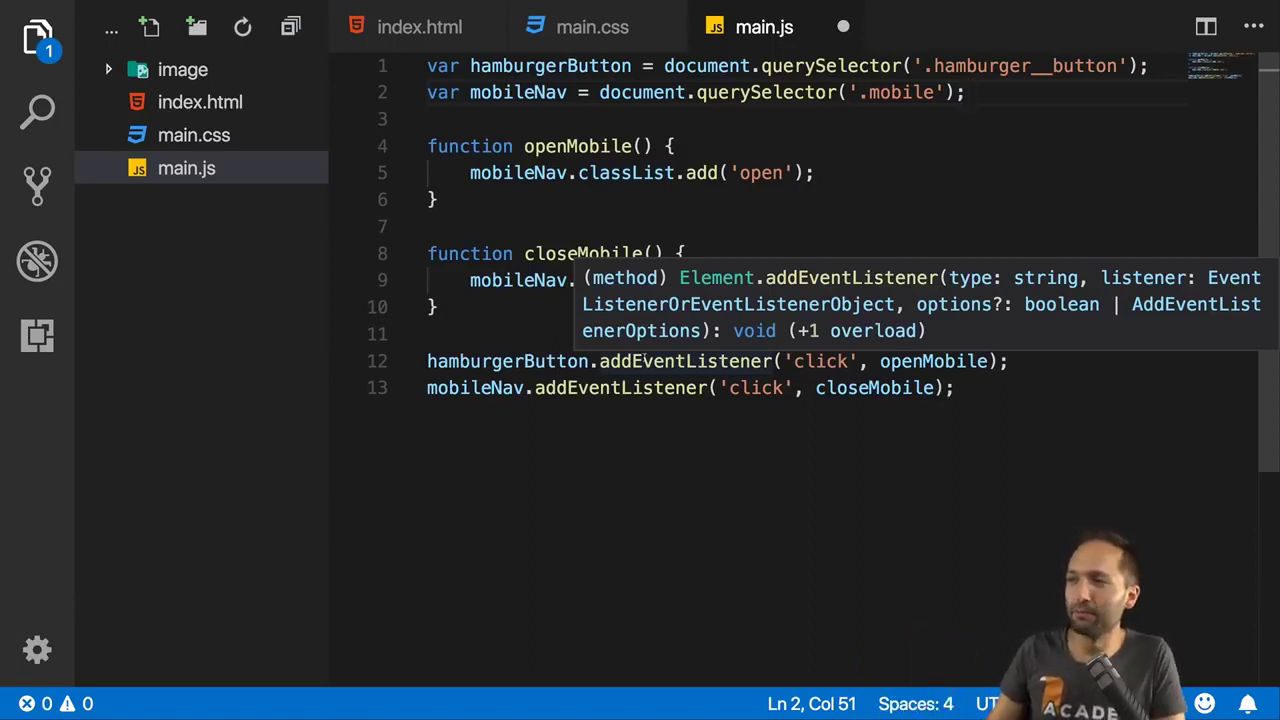
pyautogui.click(620, 334)
pyautogui.press('Return')
pyautogui.press('Return')
pyautogui.press('Return')
pyautogui.press('Return')
pyautogui.press('Return')
pyautogui.press('Return')
pyautogui.press('Return')
pyautogui.press('Return')
pyautogui.press('Return')
pyautogui.press('Return')
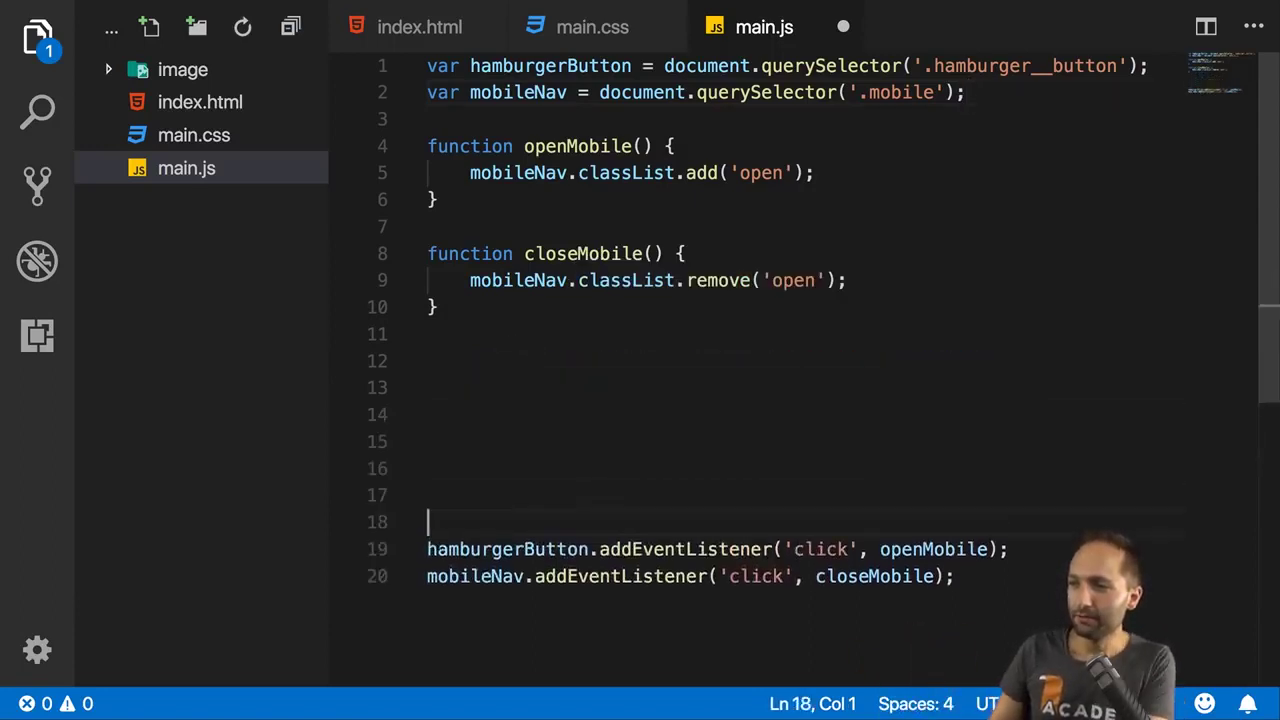
pyautogui.press('Return')
pyautogui.press('Return')
pyautogui.press('Return')
# - Go to the definition of openMobile from its reference in the hamburgerButton click listener
pyautogui.scroll(-4, 561, 328)
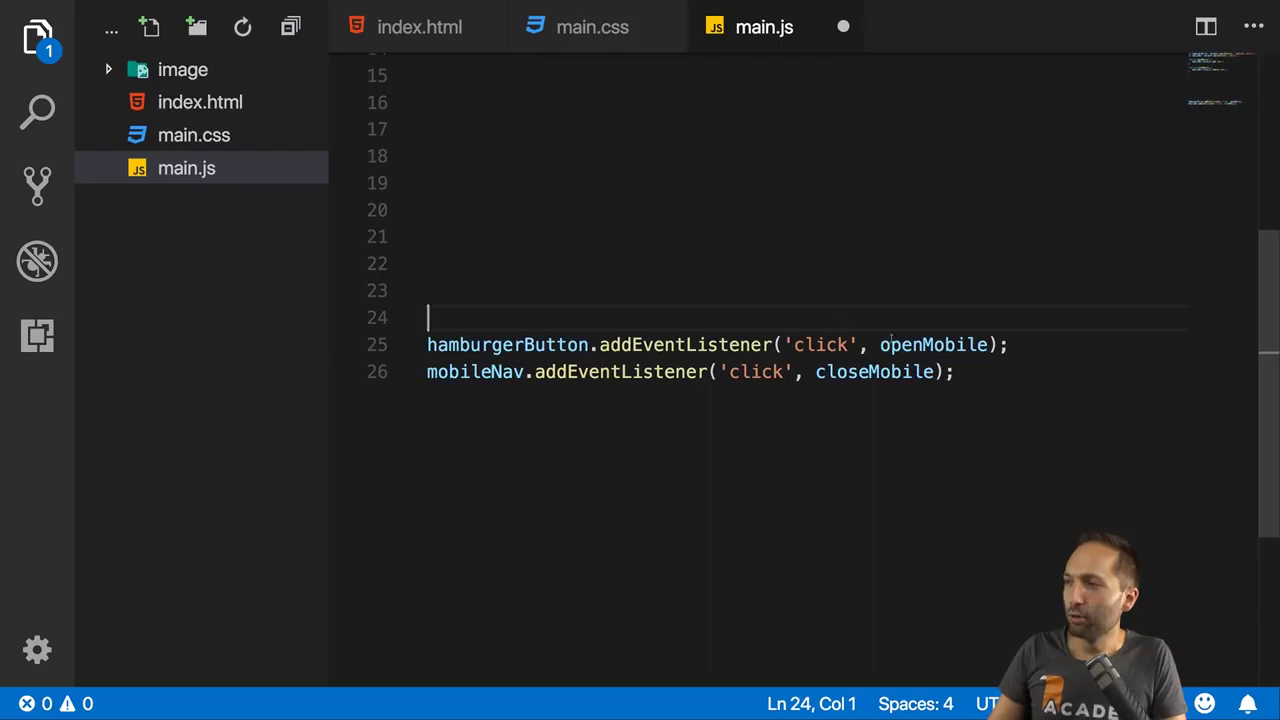
pyautogui.rightClick(911, 343)
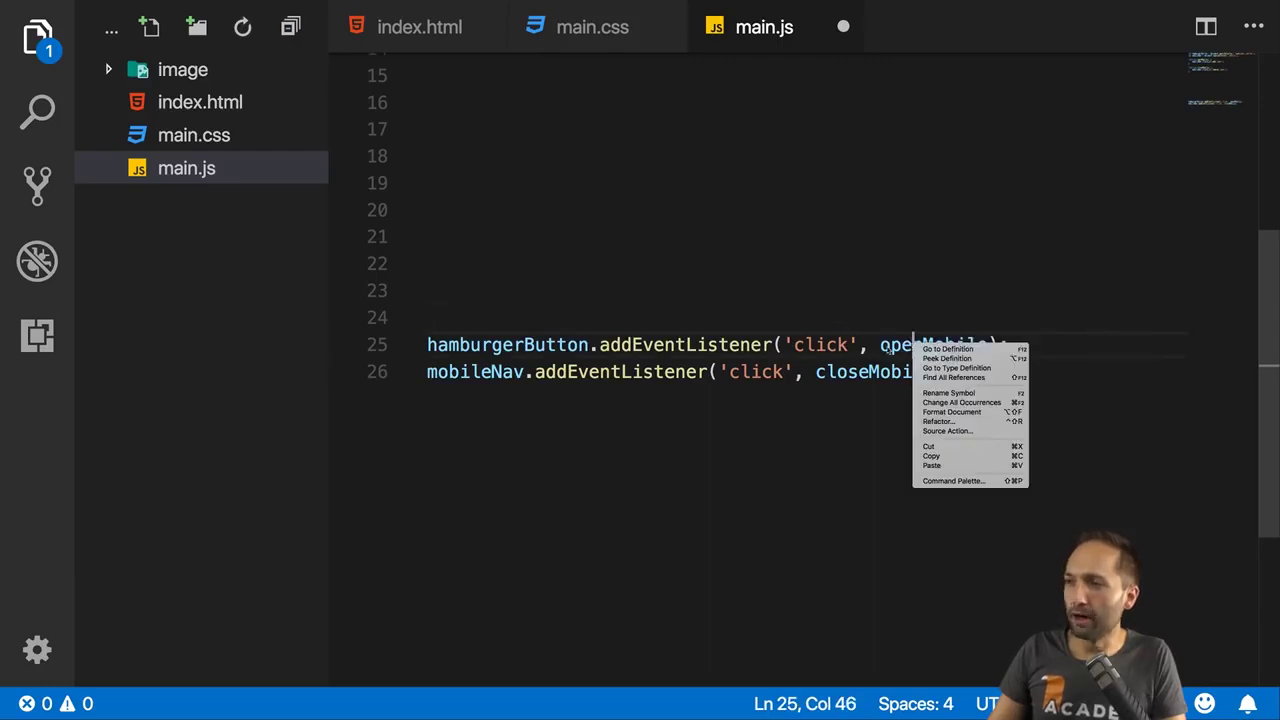
pyautogui.click(765, 322)
pyautogui.scroll(5, 760, 322)
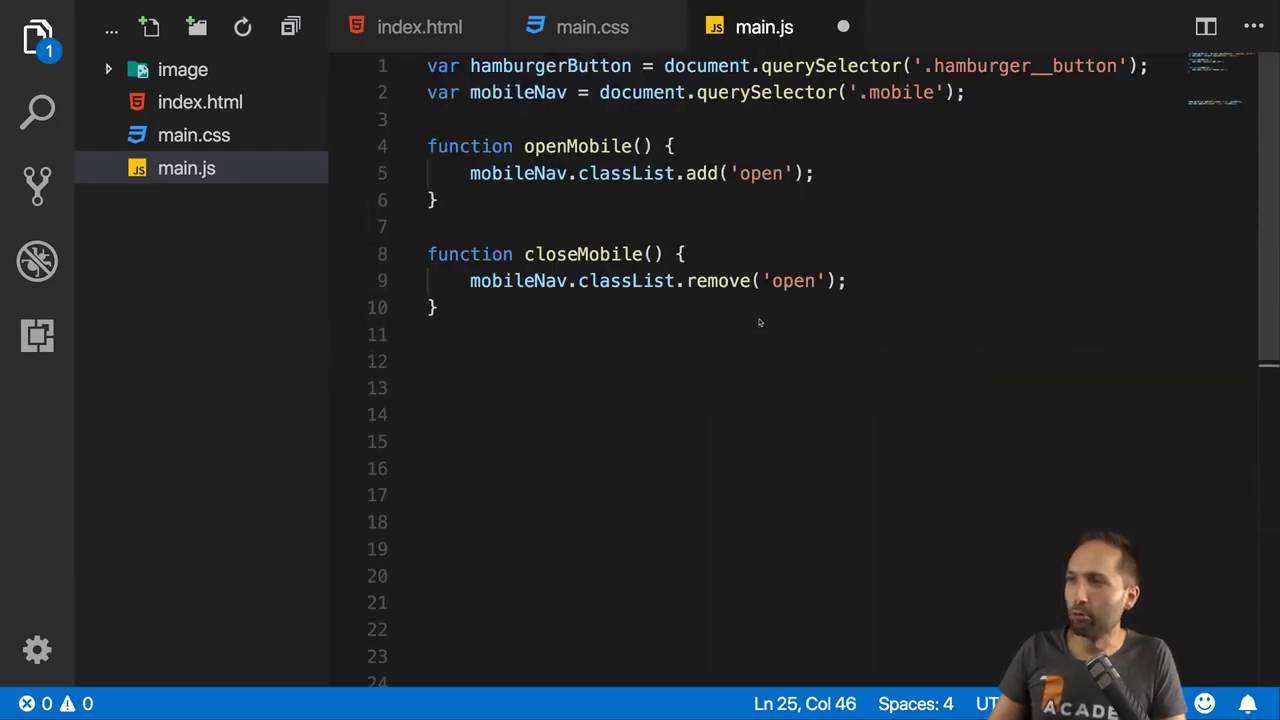
pyautogui.click(528, 146)
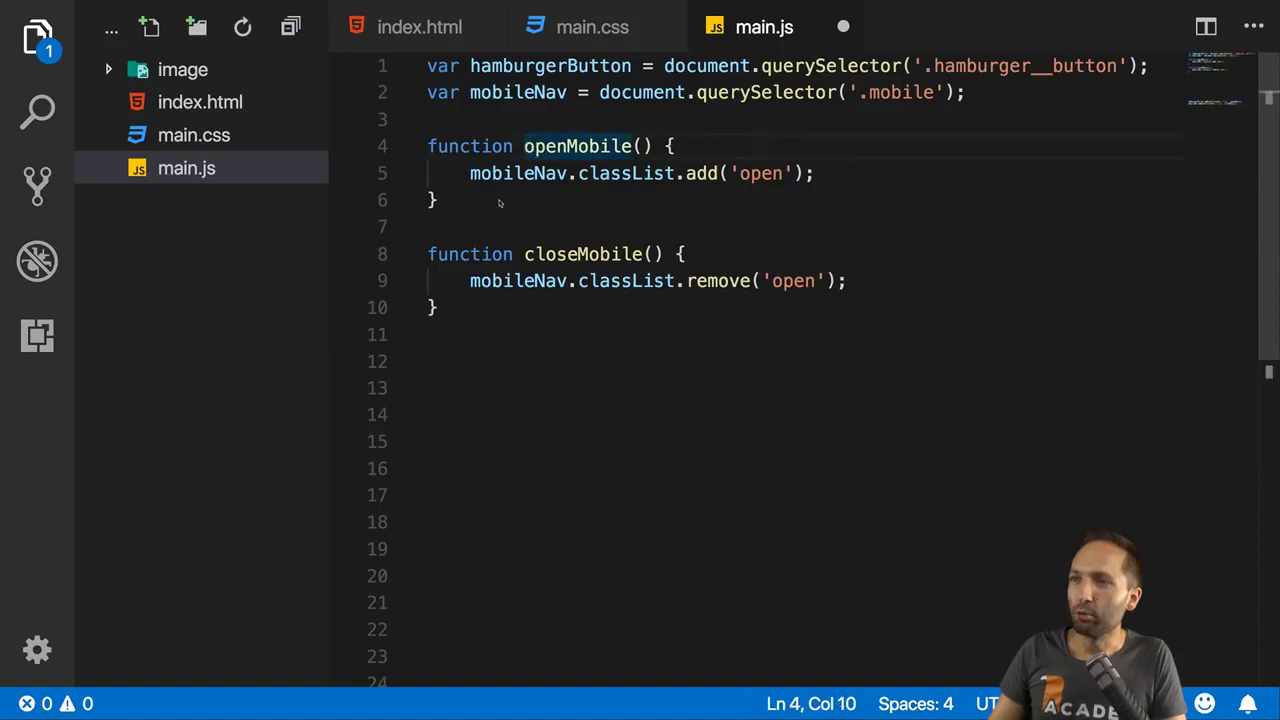
pyautogui.moveTo(500, 200); pyautogui.dragTo(427, 146)
pyautogui.scroll(-6, 670, 280)
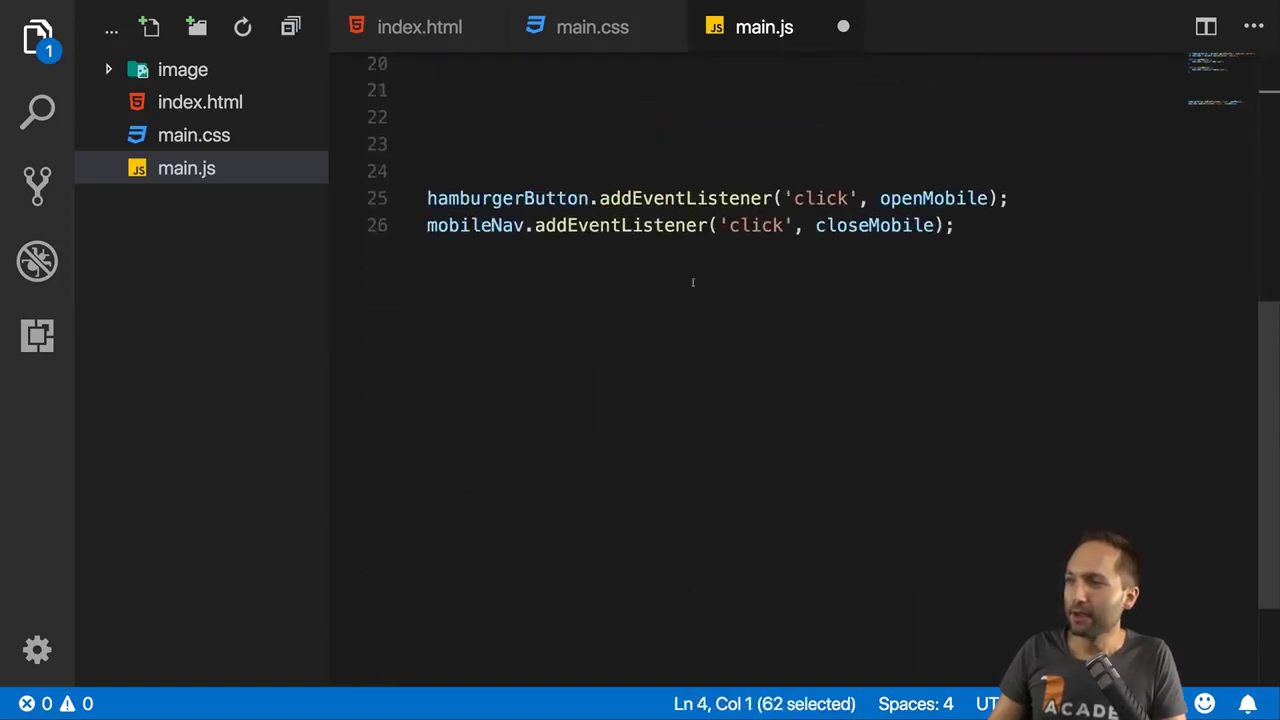
pyautogui.rightClick(902, 199)
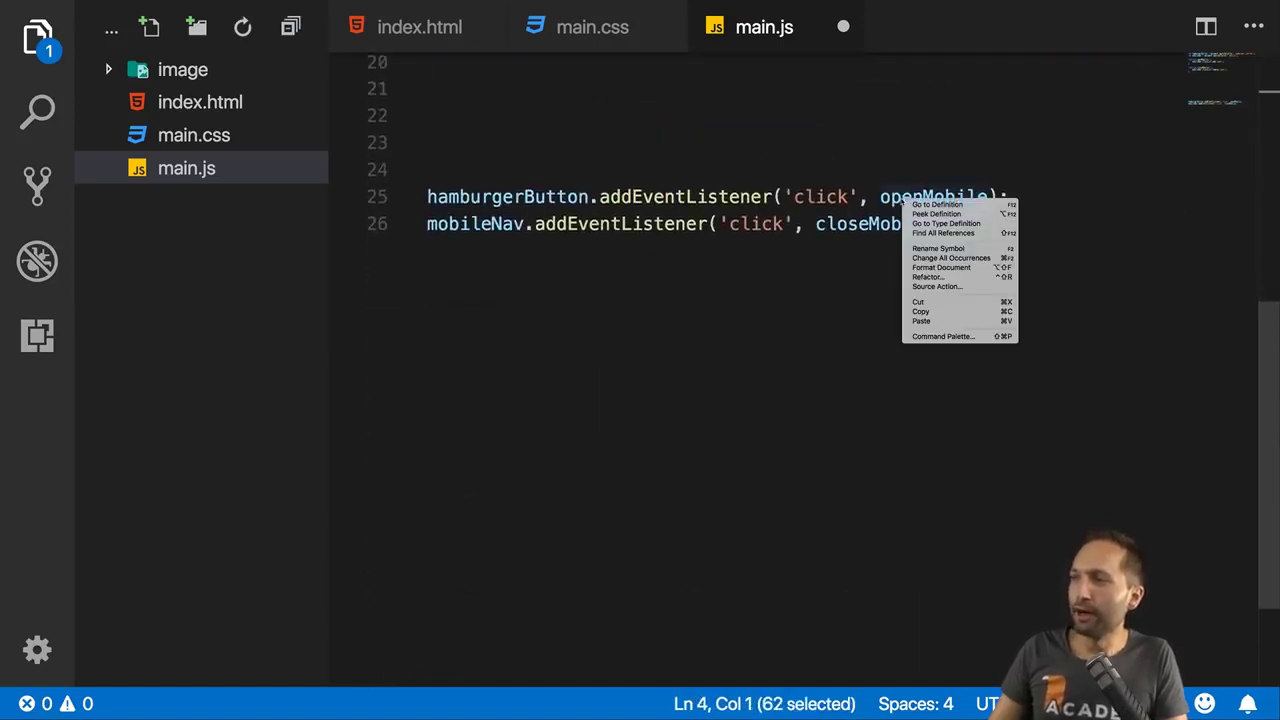
pyautogui.click(926, 205)
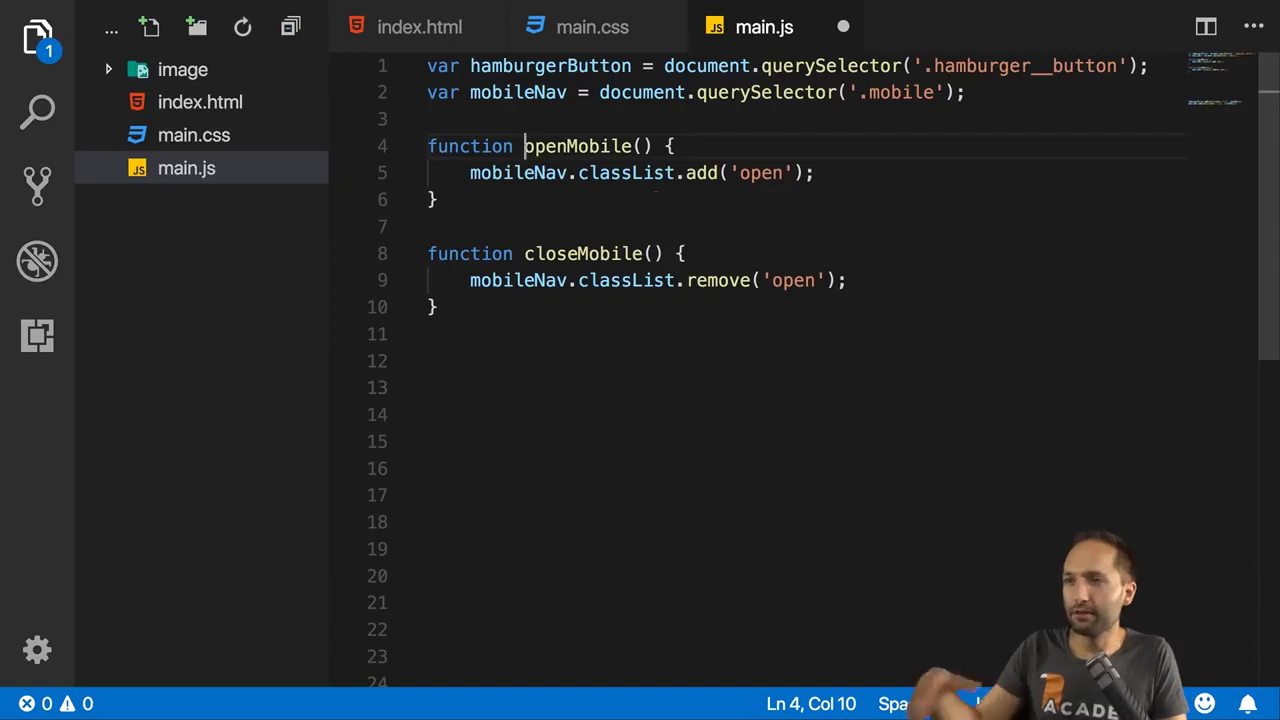
pyautogui.moveTo(518, 172)
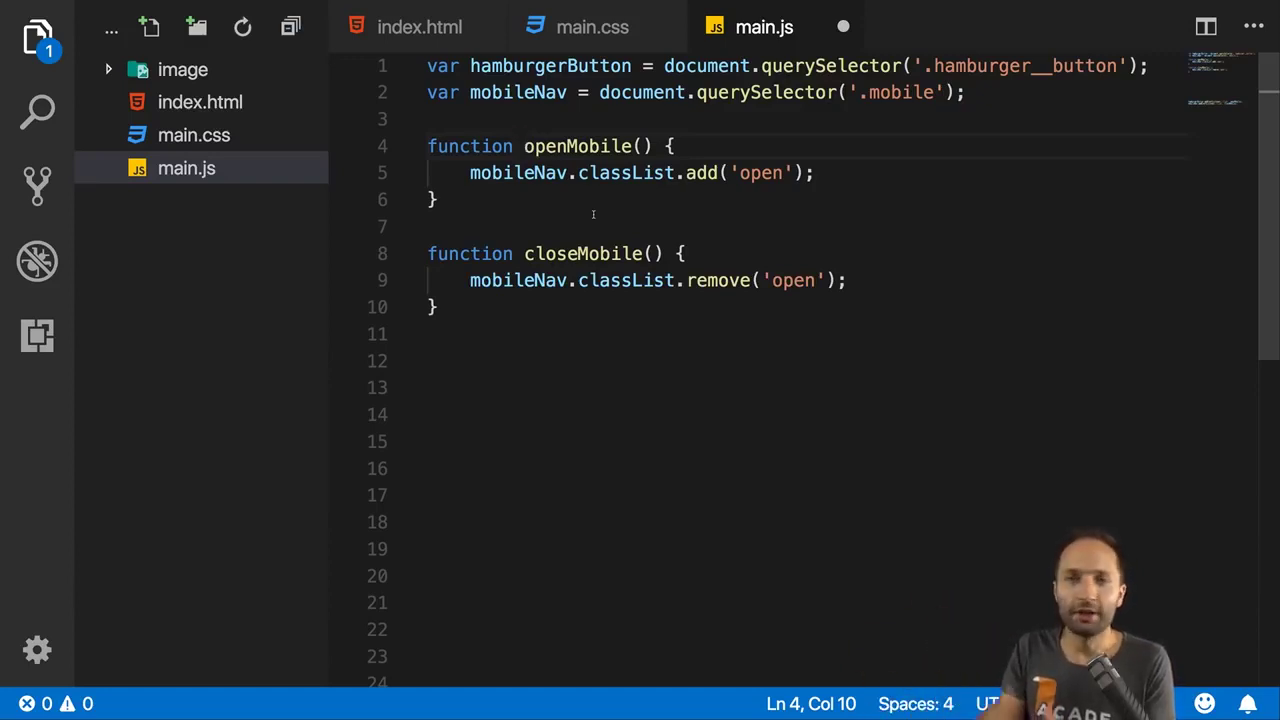
# - Peek at the definition of openMobile inline from the hamburgerButton click listener
pyautogui.scroll(-8, 595, 223)
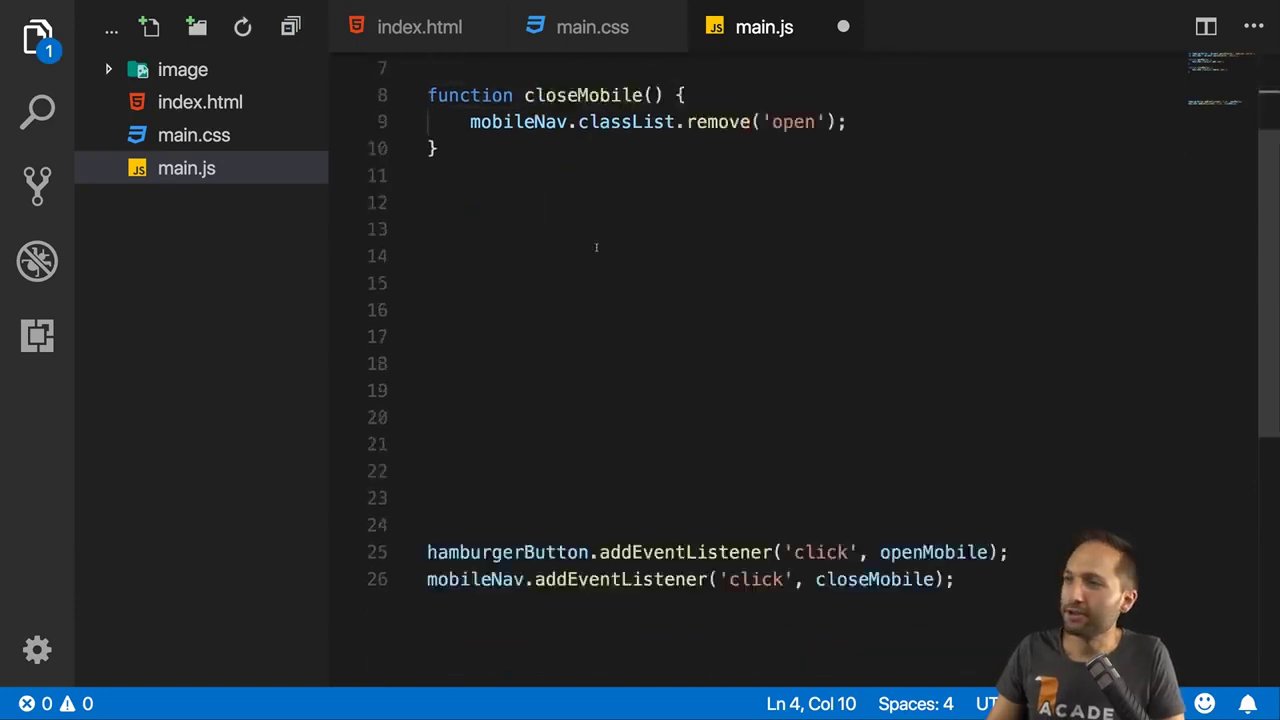
pyautogui.scroll(5, 893, 379)
pyautogui.click(895, 436)
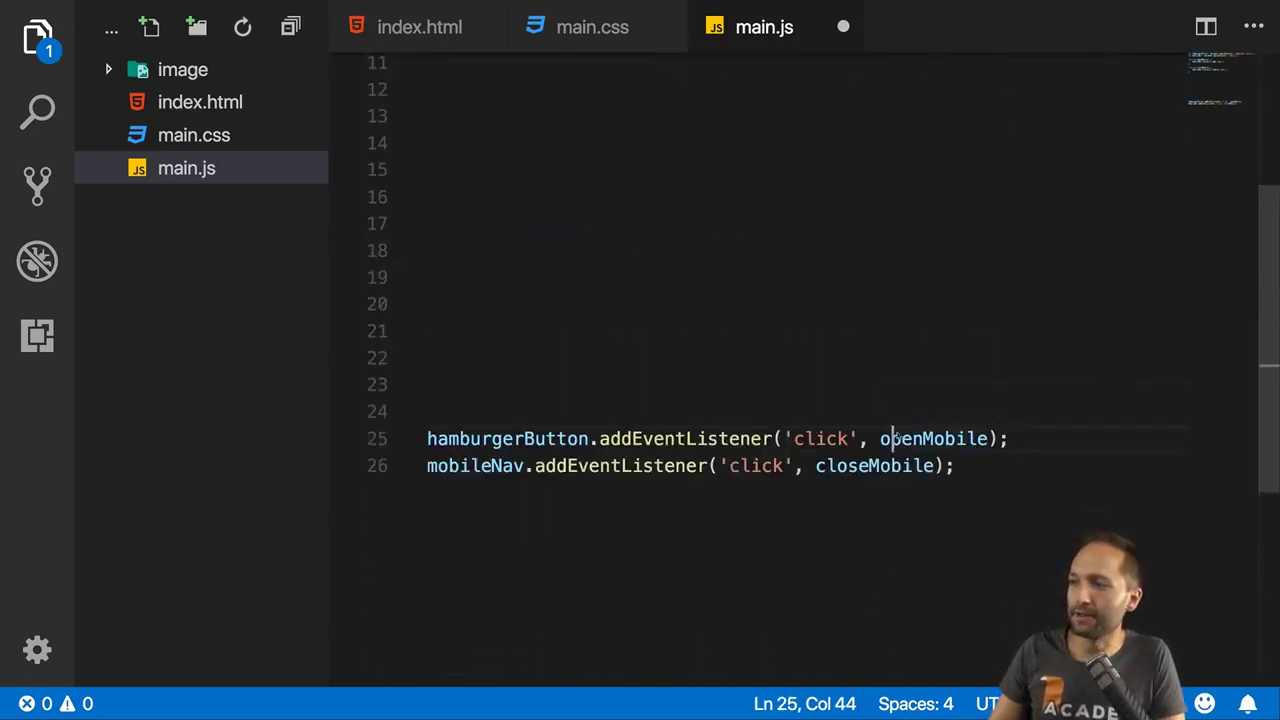
pyautogui.rightClick(896, 434)
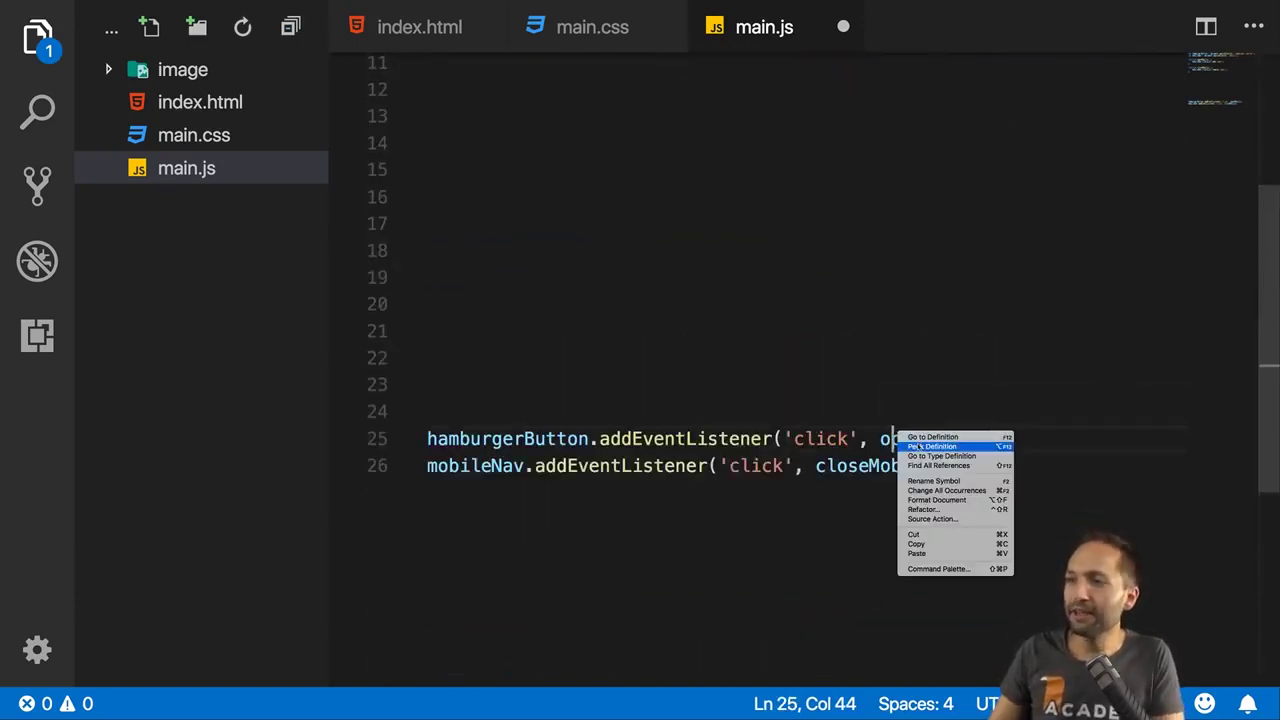
pyautogui.click(918, 446)
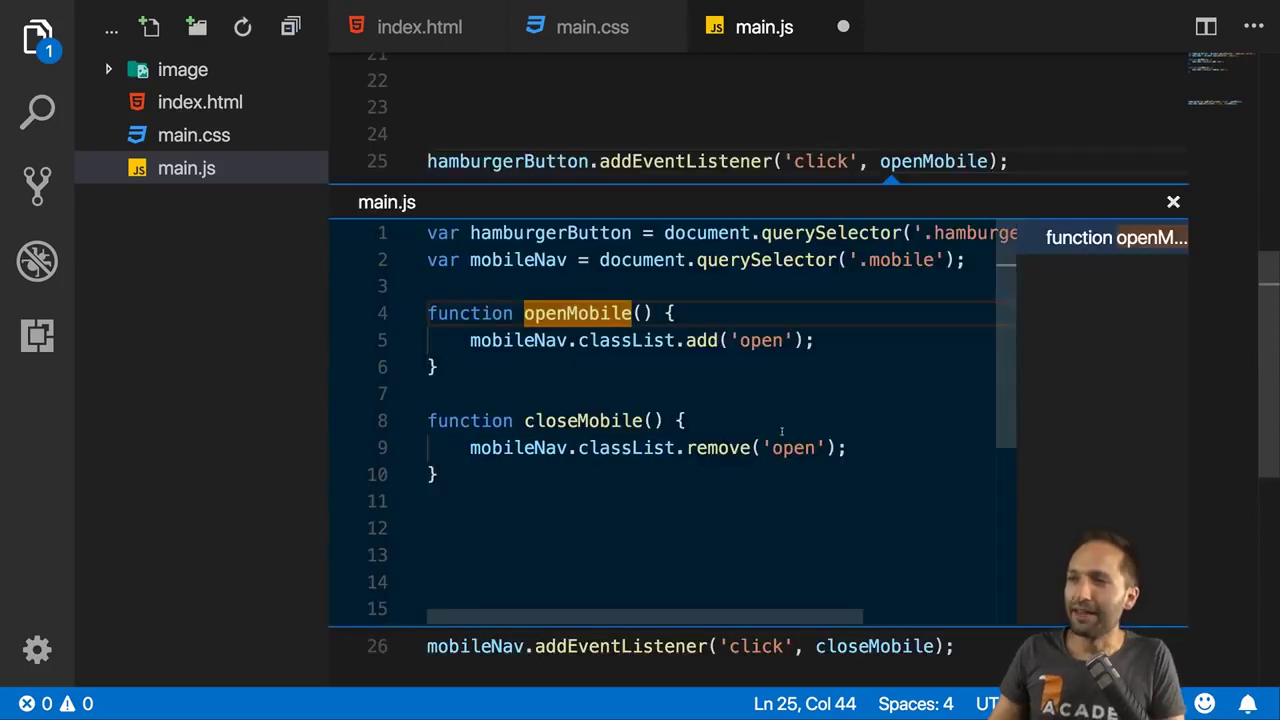
pyautogui.scroll(-1, 782, 431)
pyautogui.scroll(1, 781, 430)
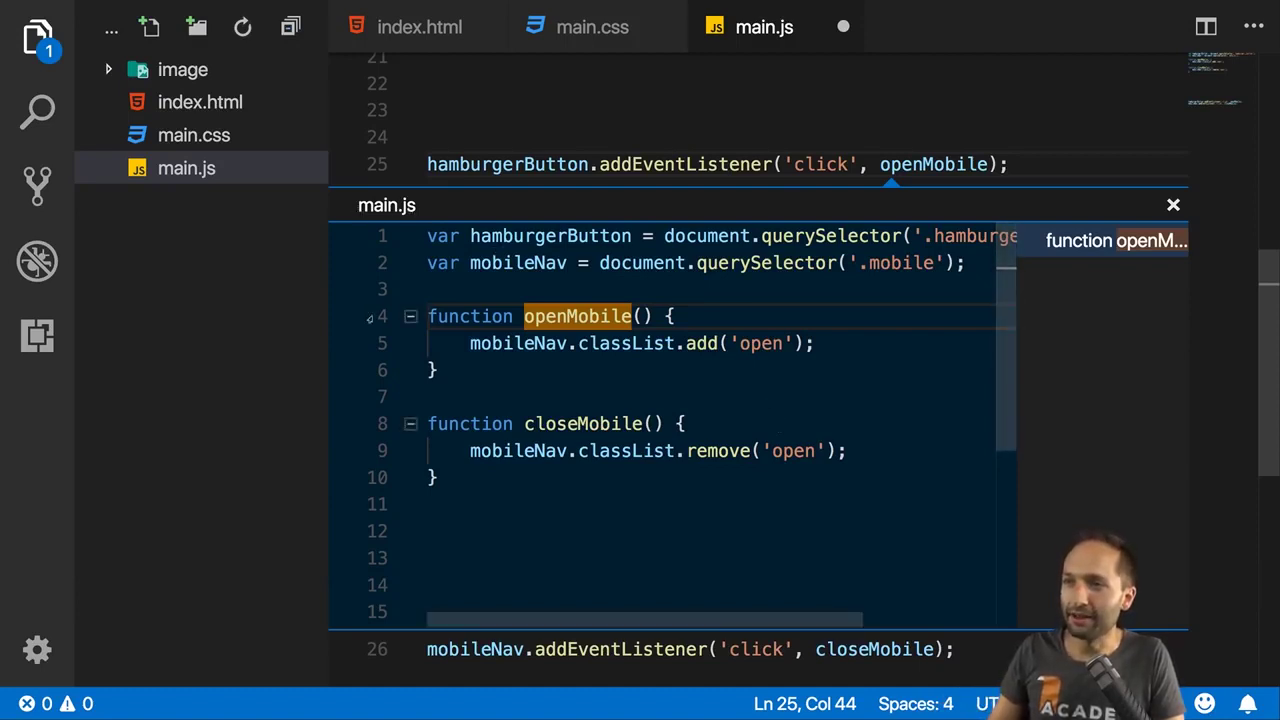
# - Rename the function to openMobiles inside the peeked definition, change the hamburgerButton listener's callback to openMobiles, and close the peek view
pyautogui.moveTo(577, 316)
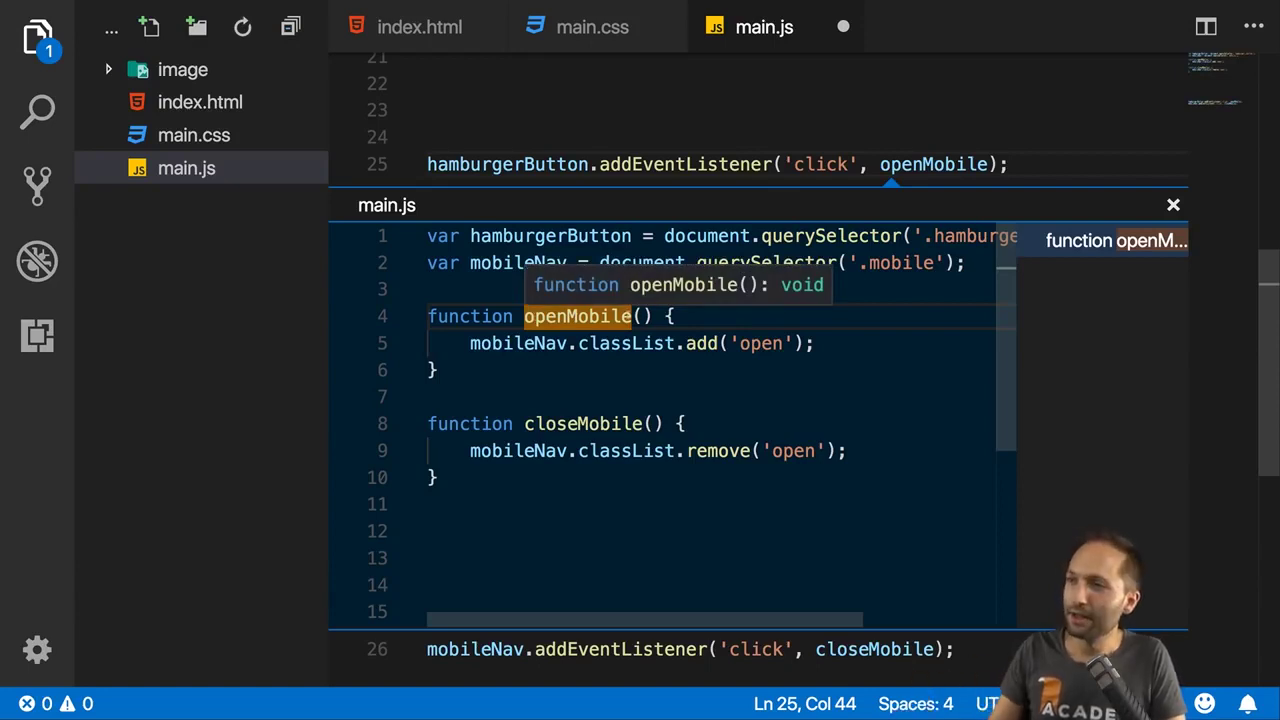
pyautogui.click(632, 316)
pyautogui.write('s')
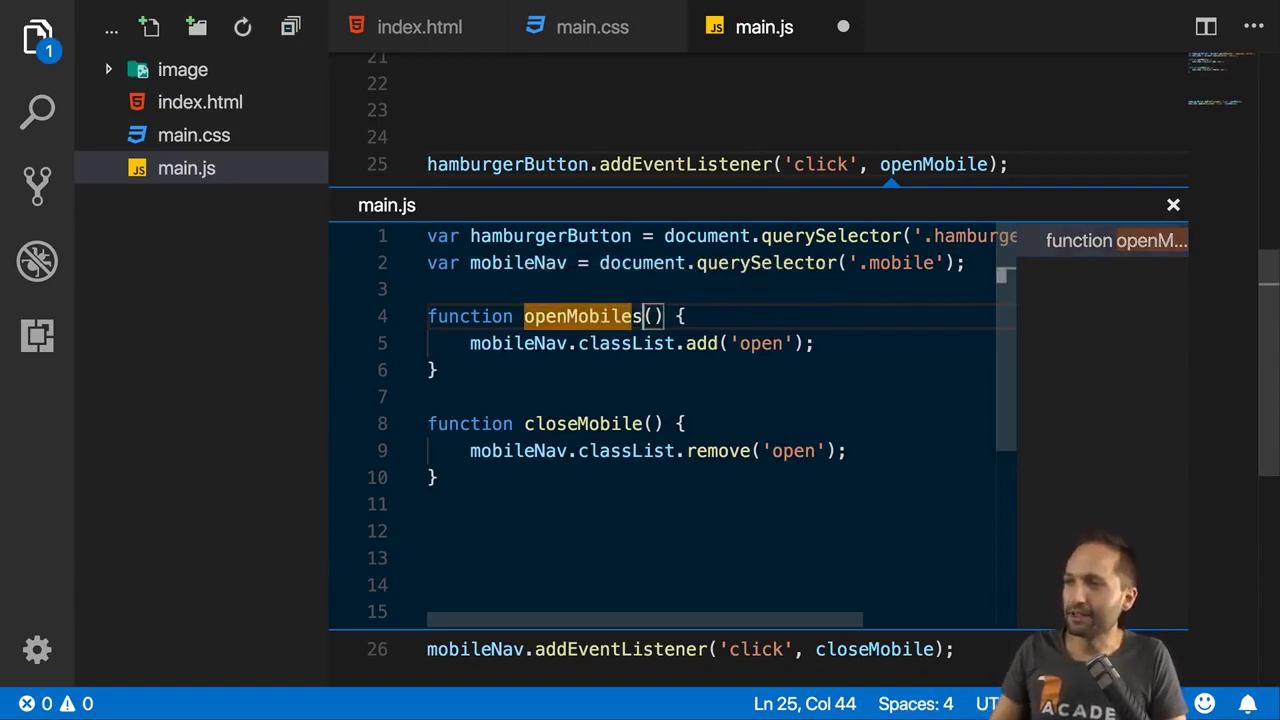
pyautogui.moveTo(583, 316)
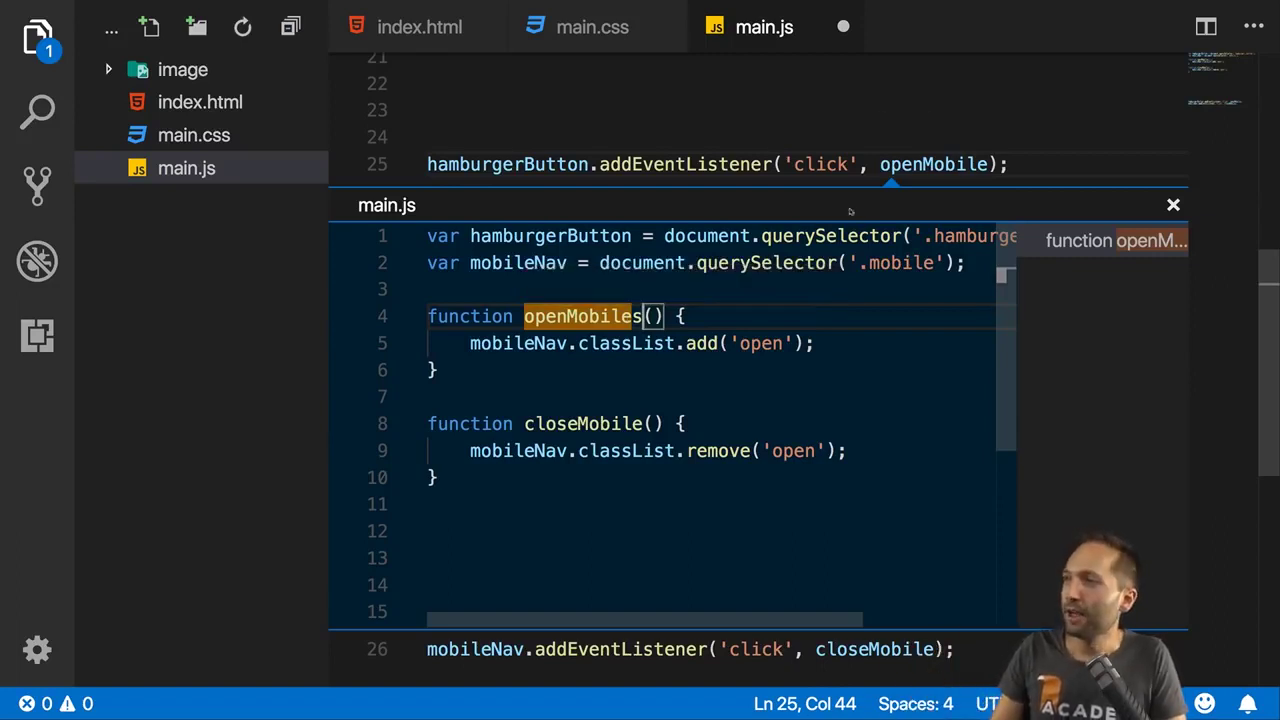
pyautogui.click(990, 164)
pyautogui.write('s')
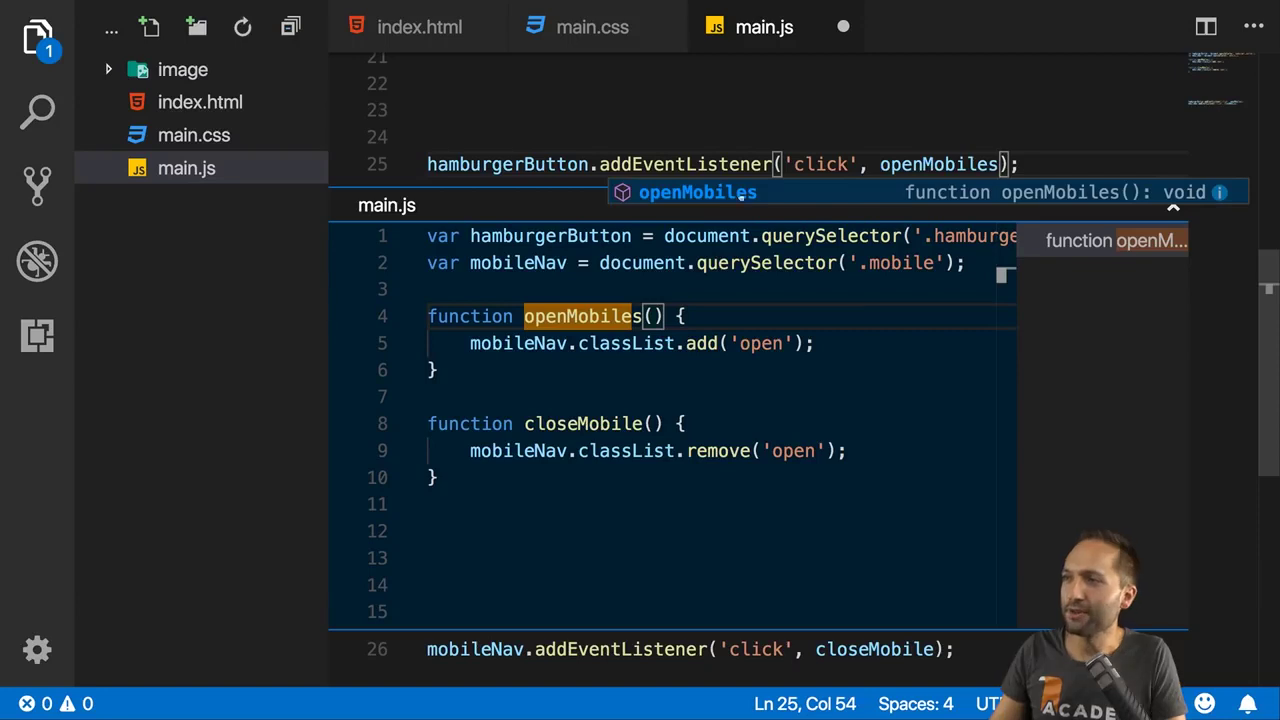
pyautogui.press('Escape')
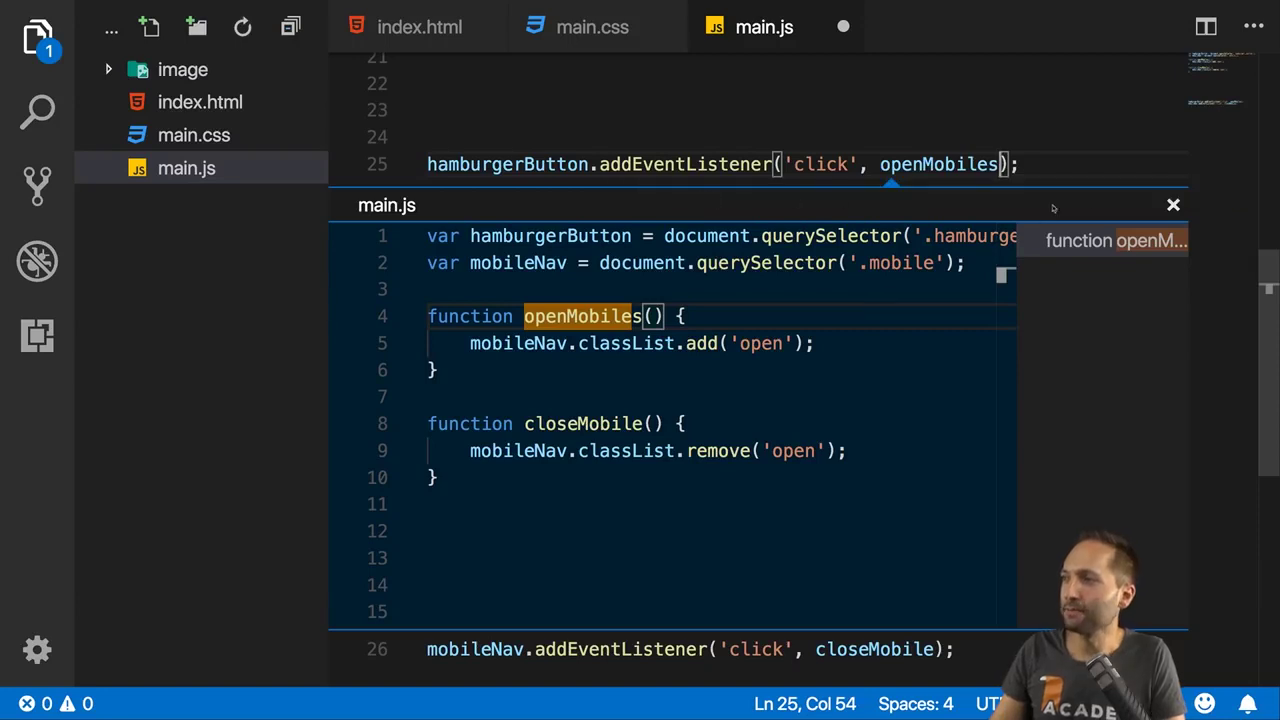
pyautogui.click(1172, 205)
# - Check the openMobiles name in the click listener and in the function definition, and save main.js
pyautogui.scroll(3, 900, 300)
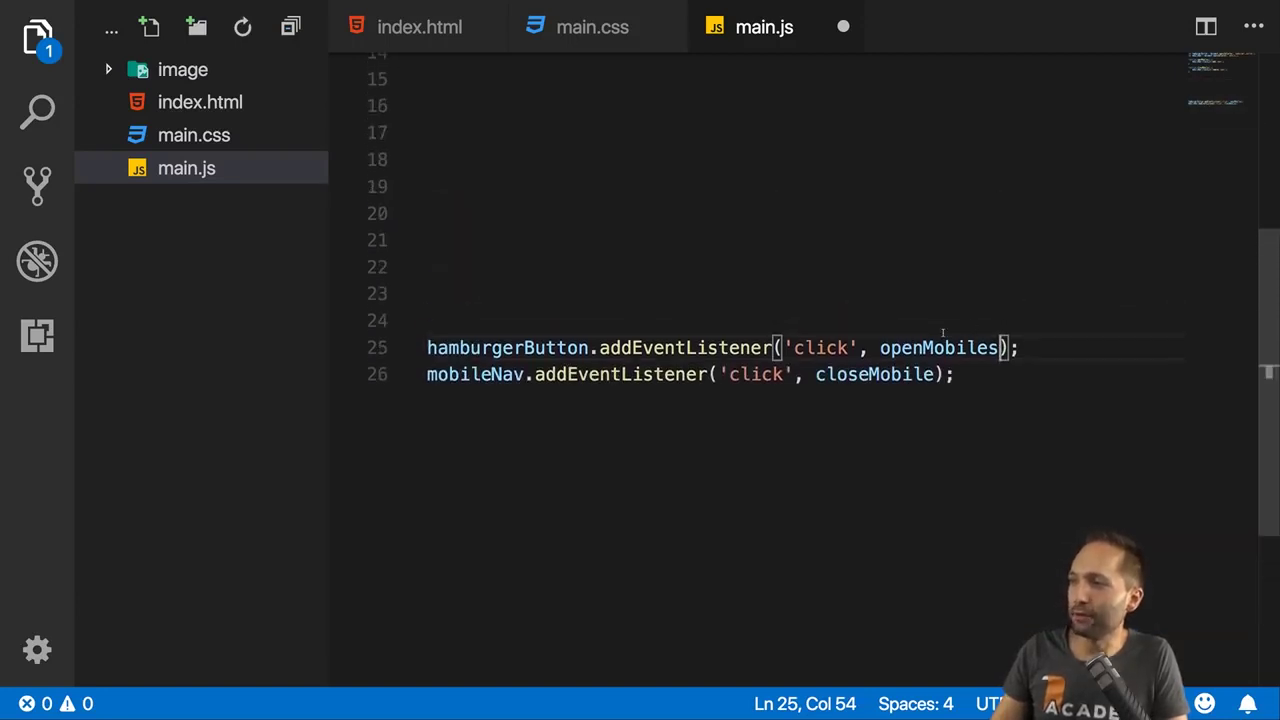
pyautogui.moveTo(992, 347); pyautogui.dragTo(1000, 347)
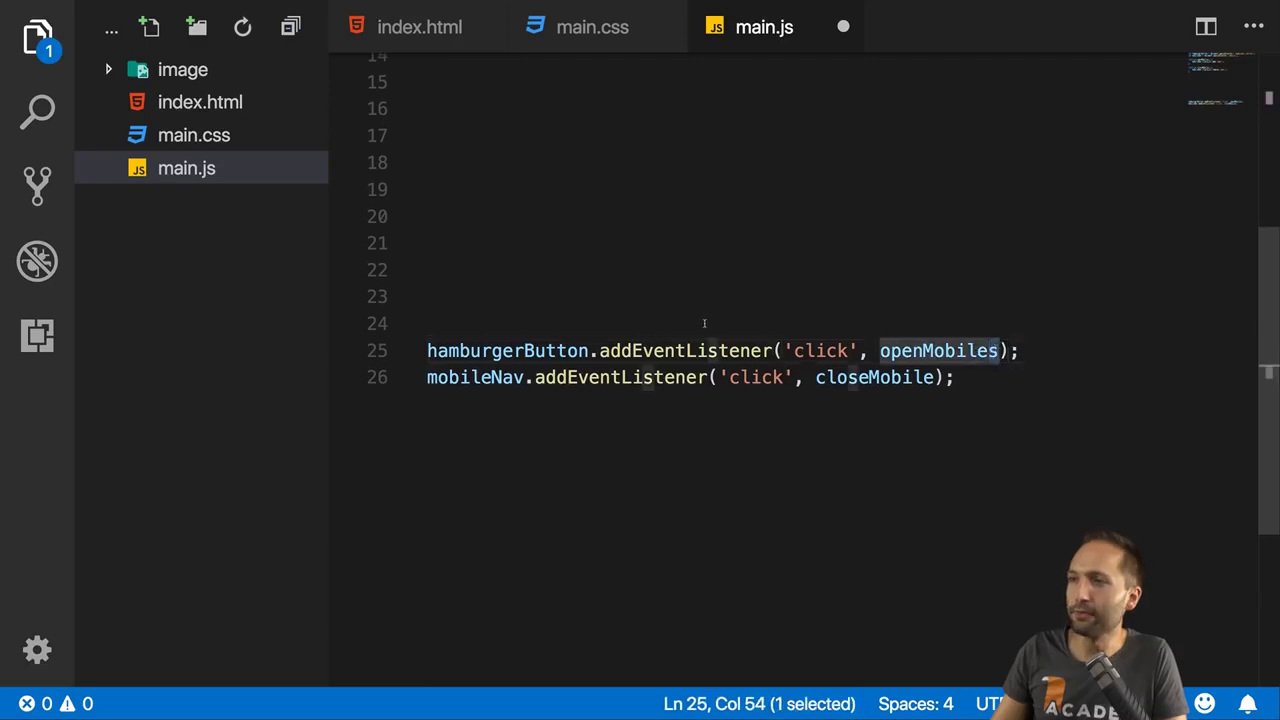
pyautogui.scroll(5, 665, 310)
pyautogui.click(640, 172)
pyautogui.click(630, 146)
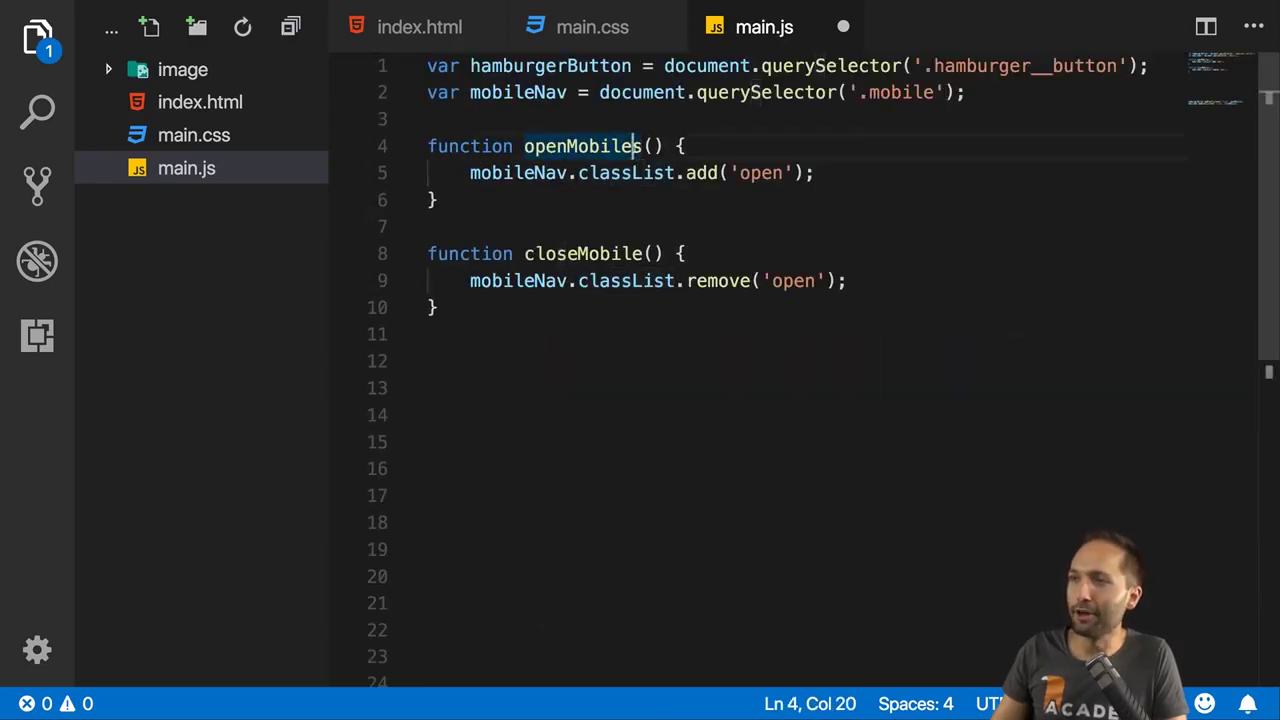
pyautogui.hotkey('ctrl', 's')
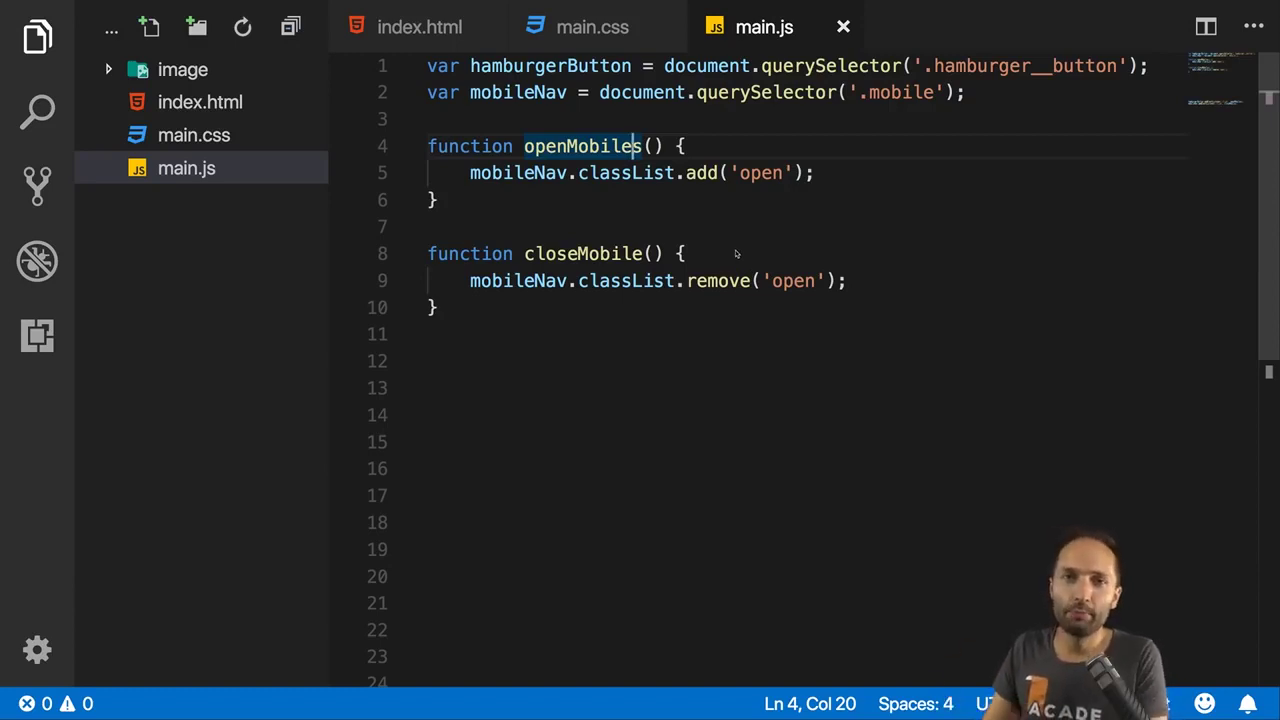
# - Show the popular extensions in the extensions marketplace and open the details of the Python extension
pyautogui.click(37, 335)
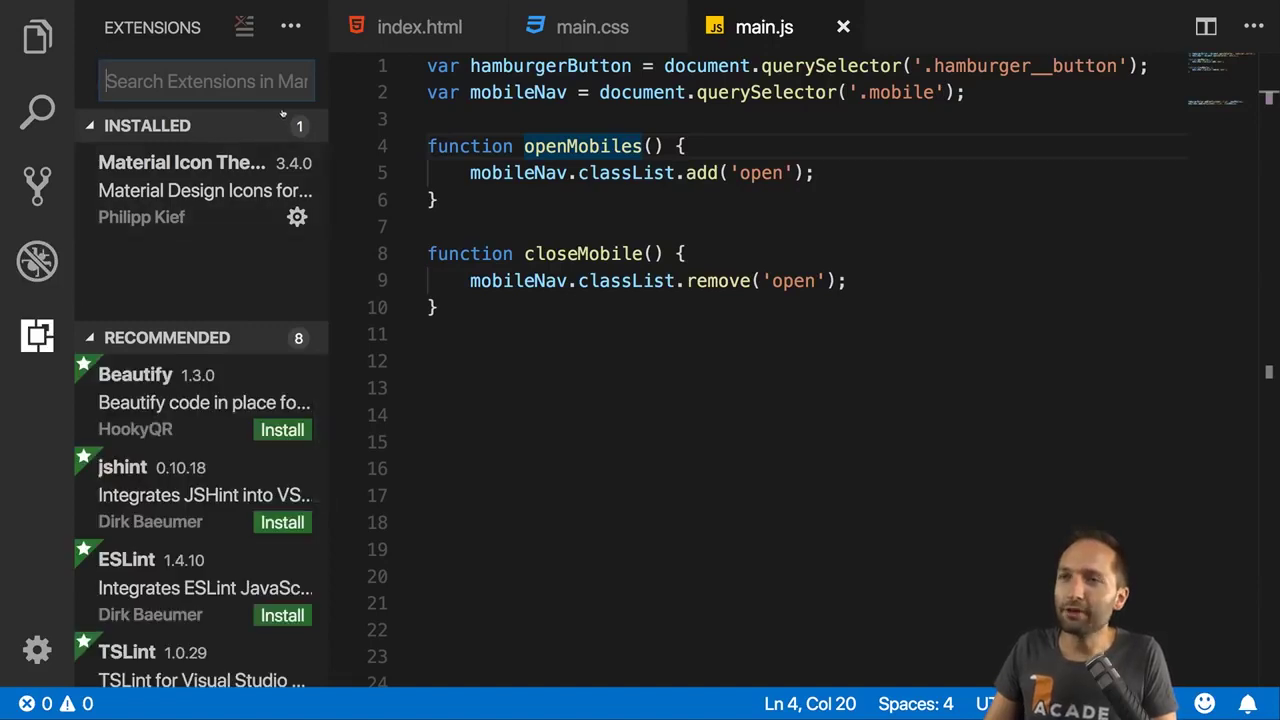
pyautogui.click(289, 33)
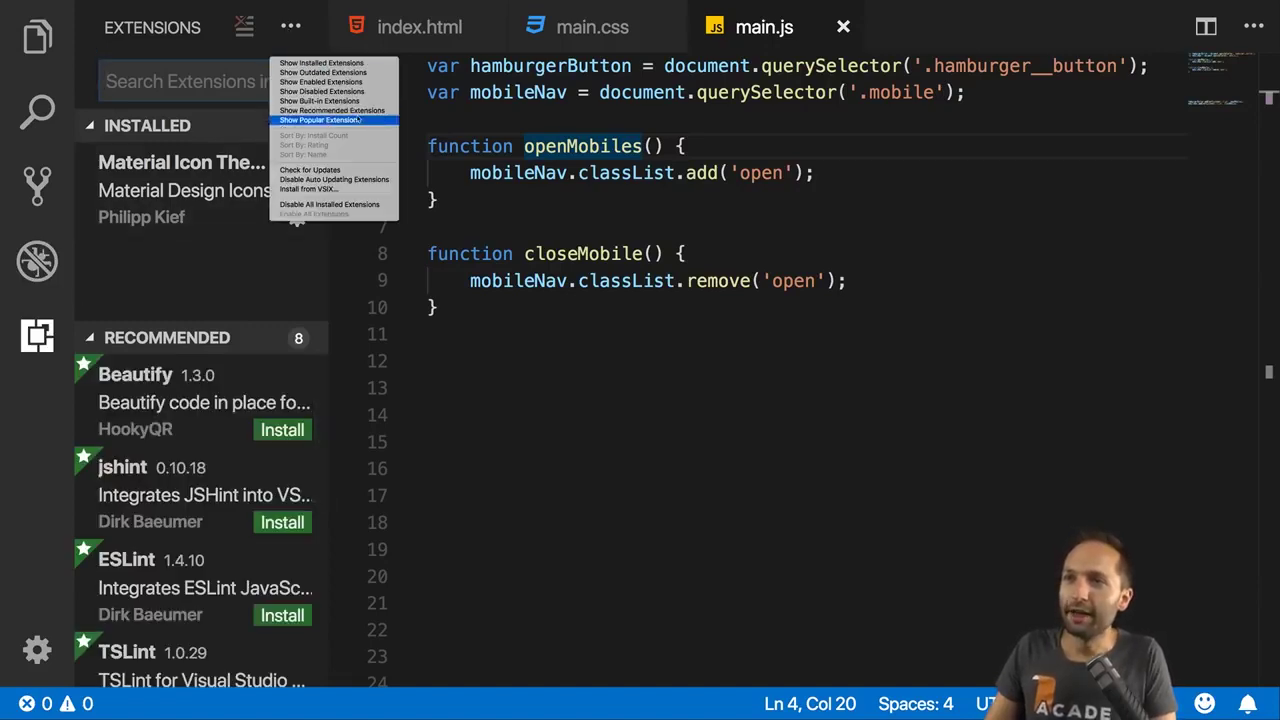
pyautogui.click(324, 121)
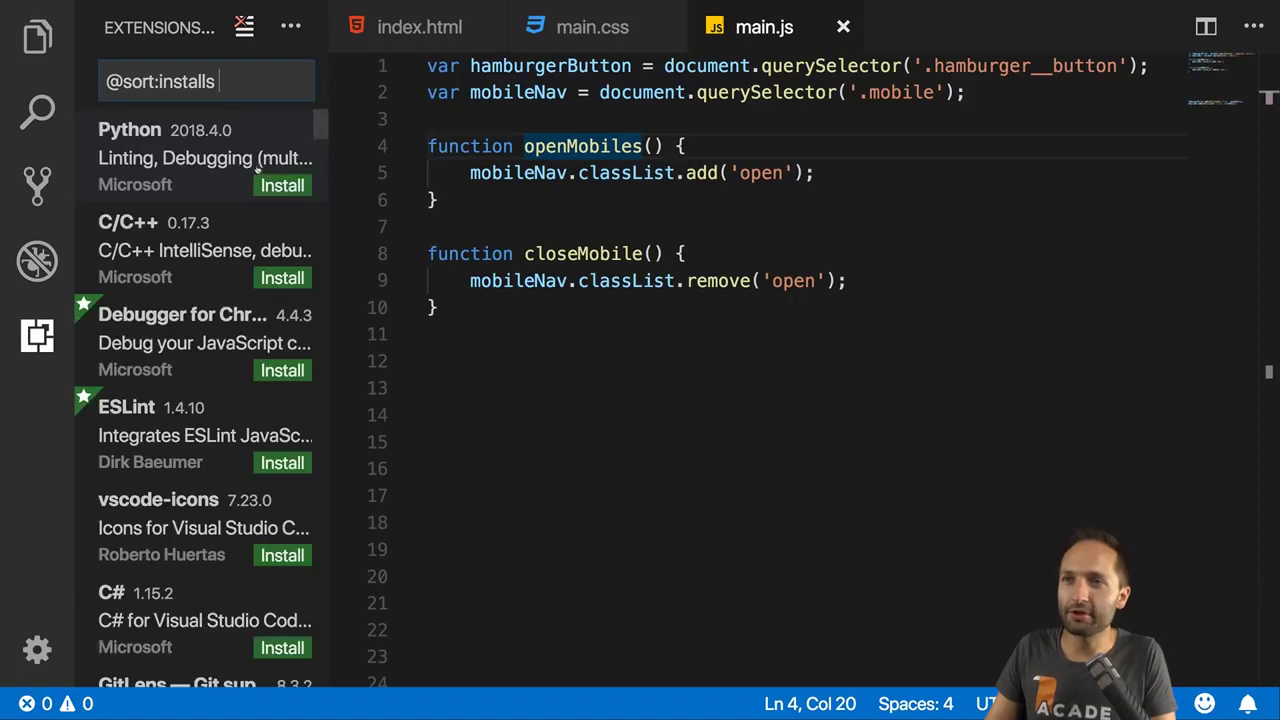
pyautogui.click(190, 166)
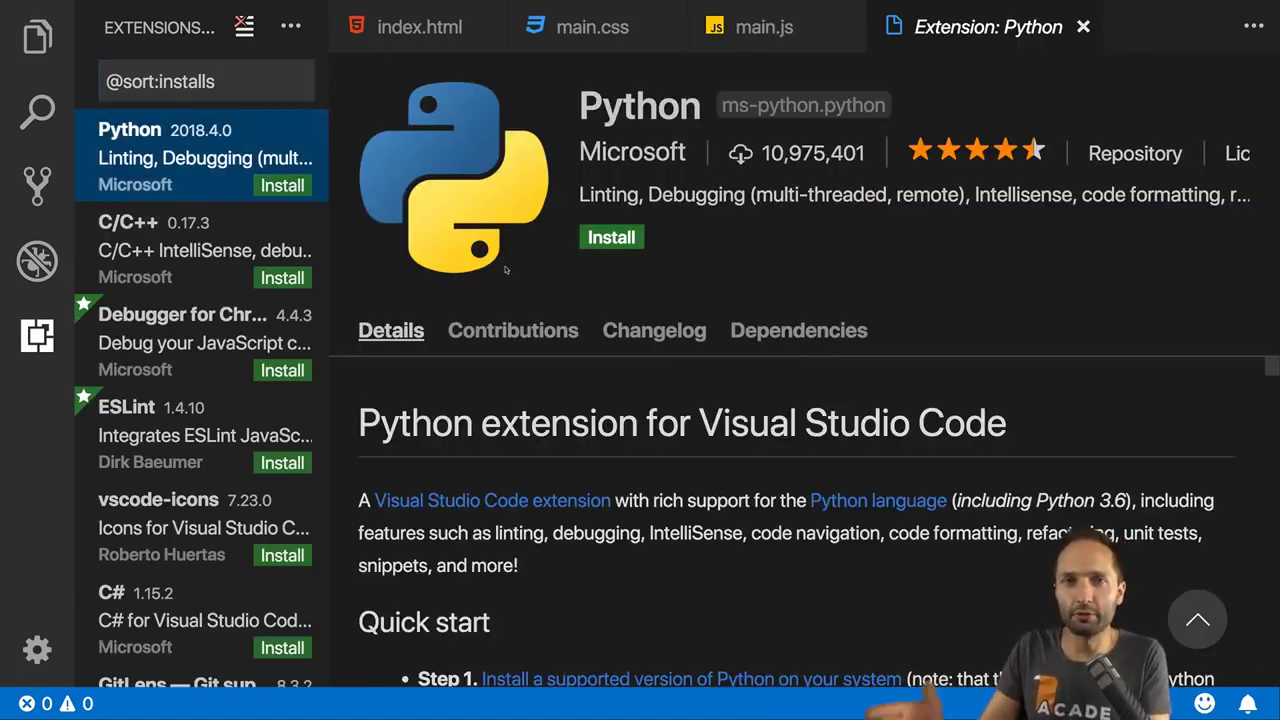
# - Clear the current extension filter, search the marketplace for "angular essentials", and open the details of the Angular Essentials pack
pyautogui.click(242, 24)
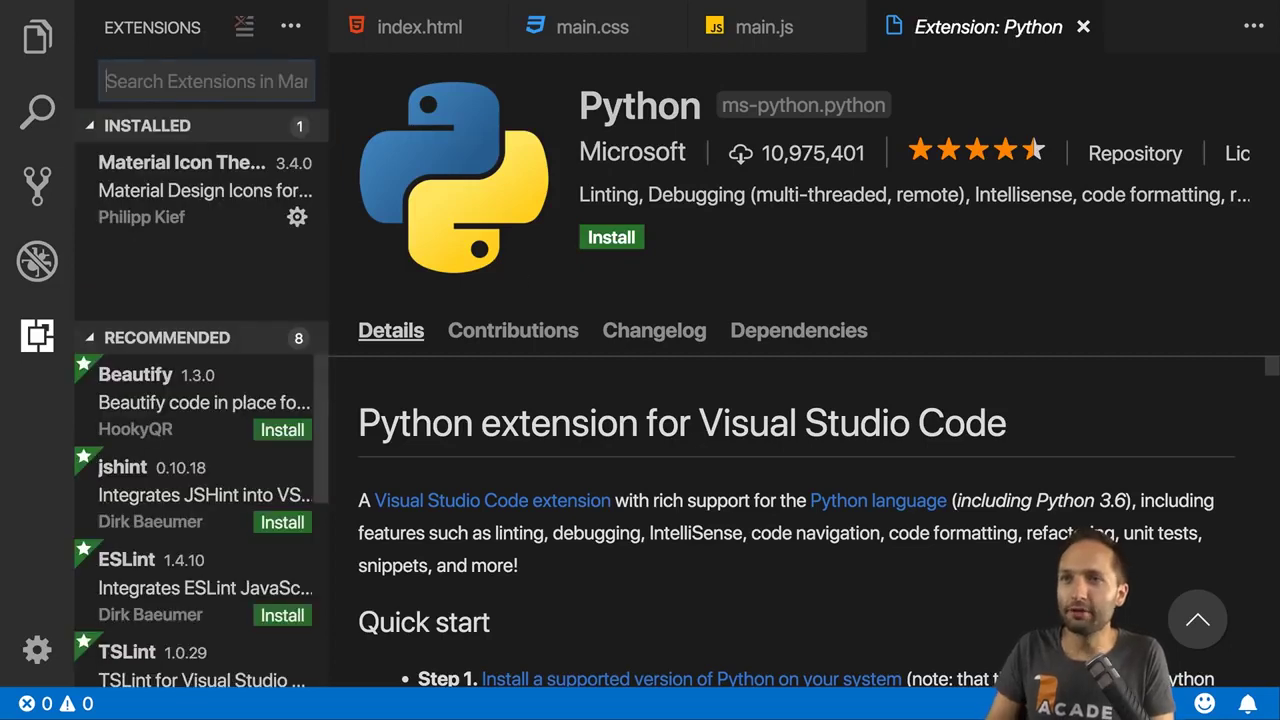
pyautogui.write('ab')
pyautogui.write('gua')
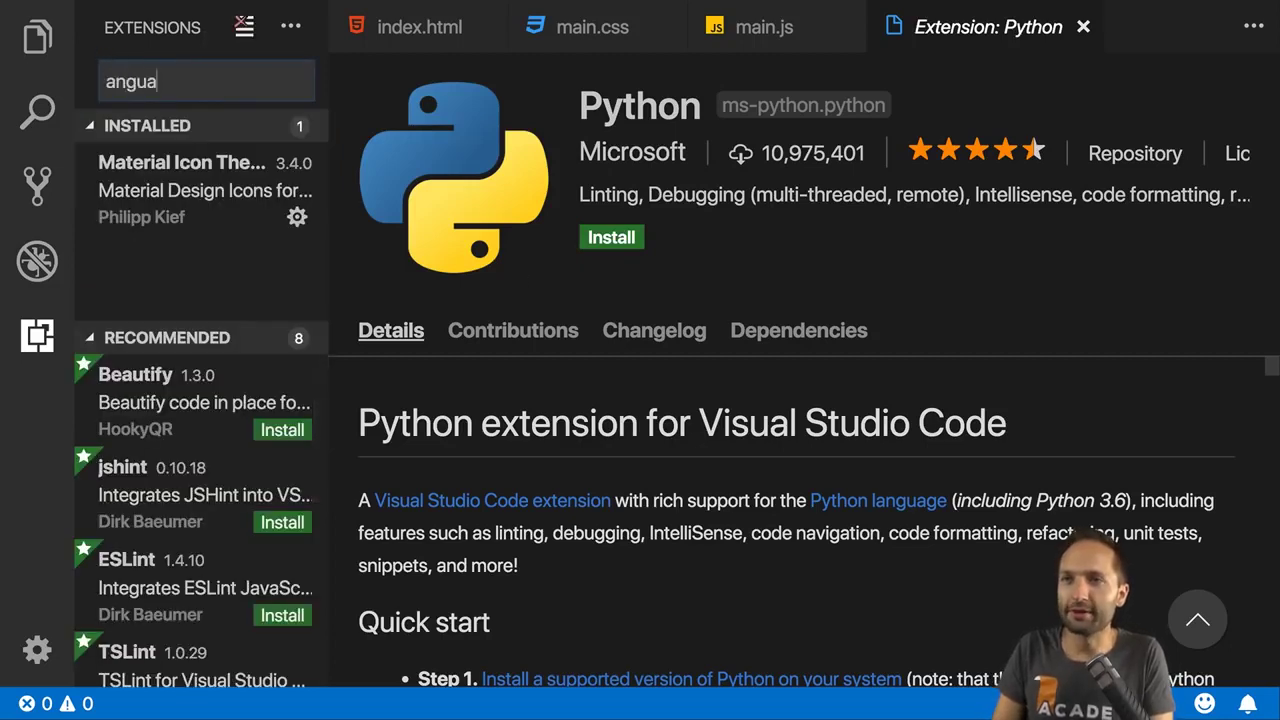
pyautogui.press('BackSpace')
pyautogui.write('lar essentual')
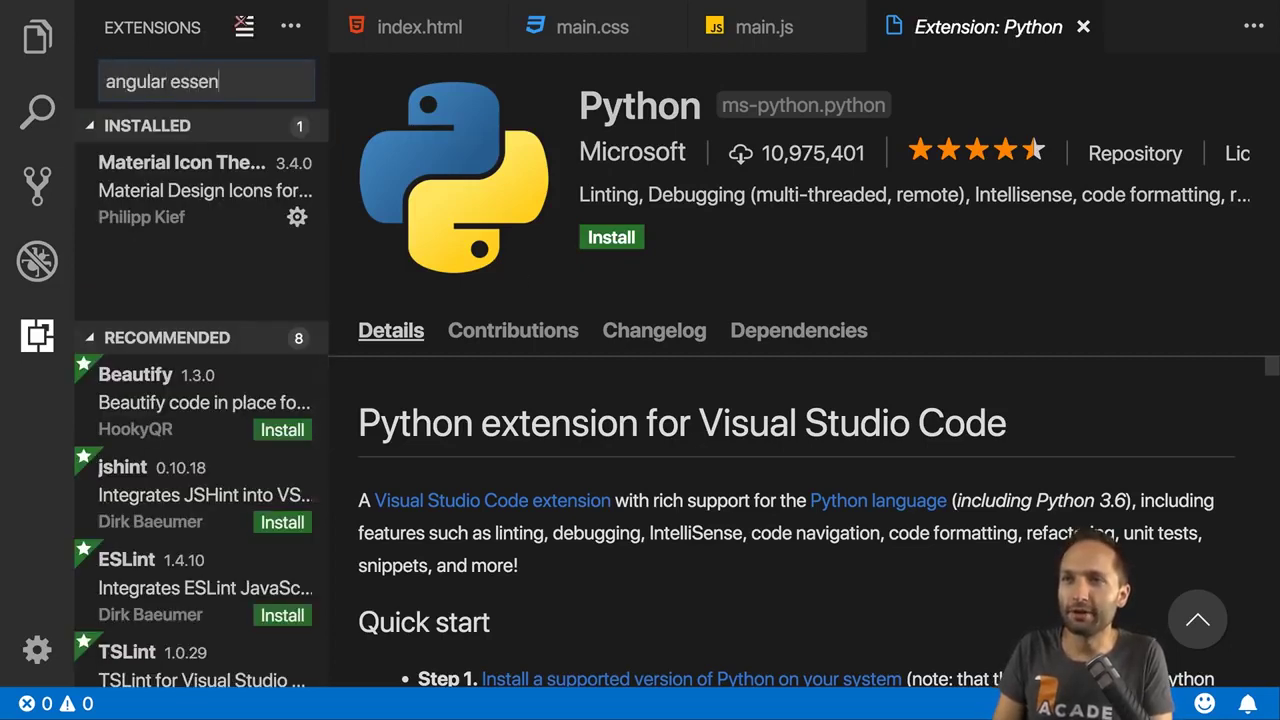
pyautogui.press('BackSpace')
pyautogui.press('BackSpace')
pyautogui.press('BackSpace')
pyautogui.write('ials')
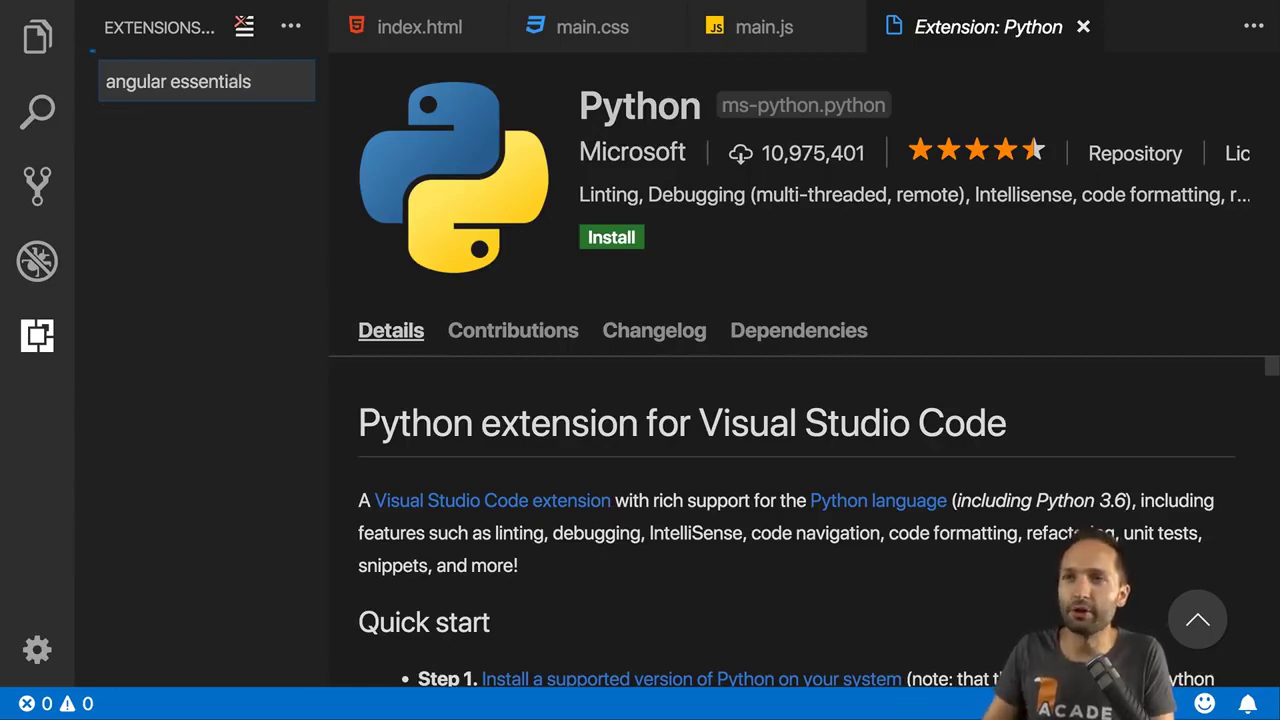
pyautogui.click(186, 155)
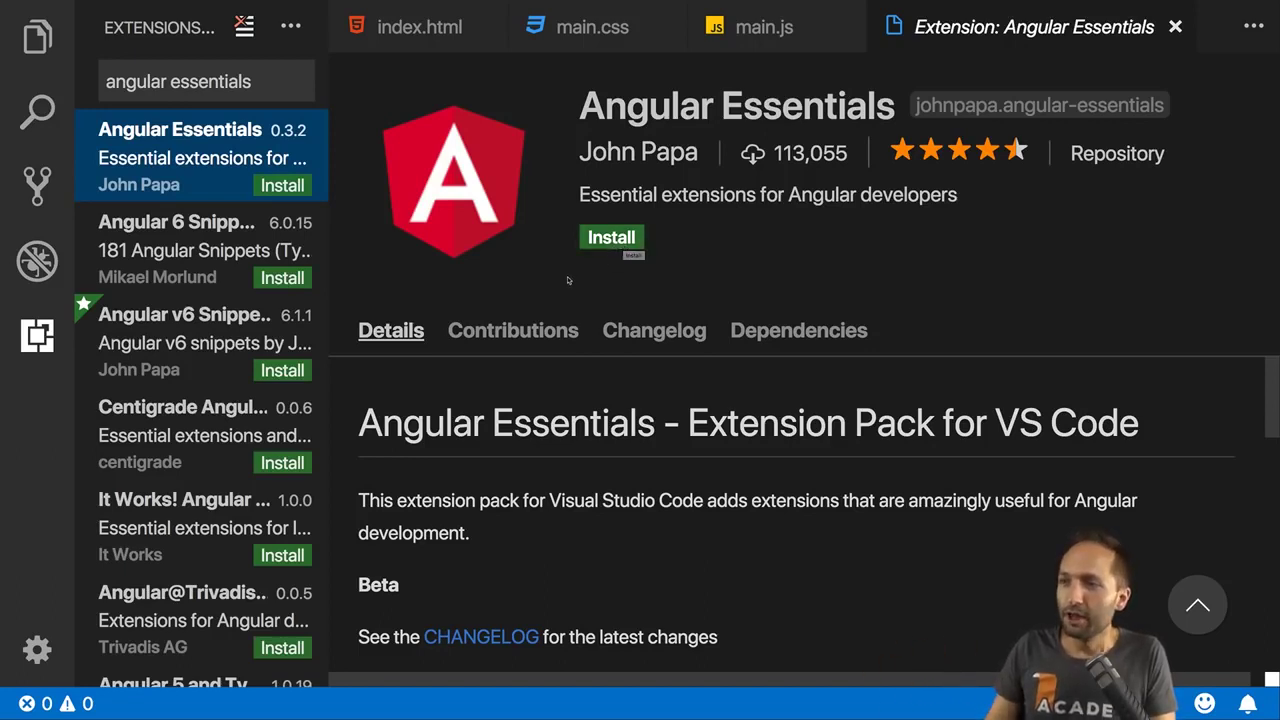
# - Examine the list of extensions included in the Angular Essentials pack, including the Prettier and Angular Inline entries
pyautogui.scroll(-2, 575, 453)
pyautogui.scroll(-7, 575, 453)
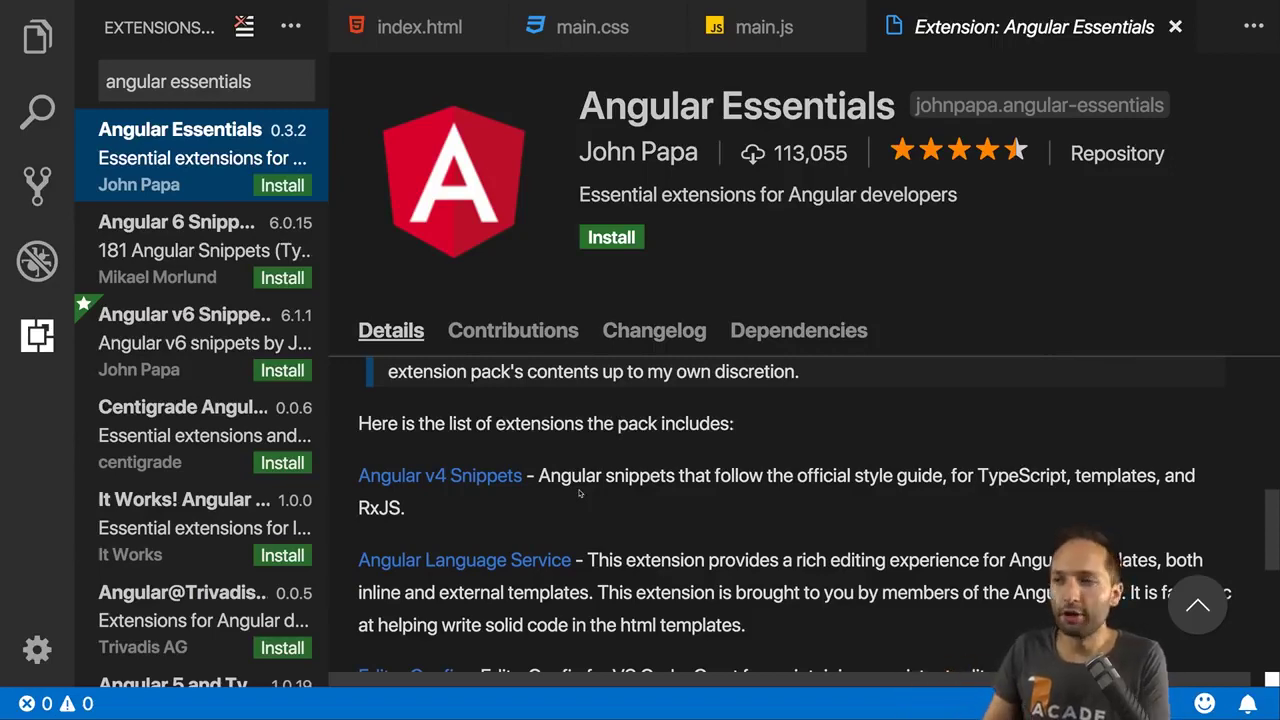
pyautogui.scroll(-6, 578, 496)
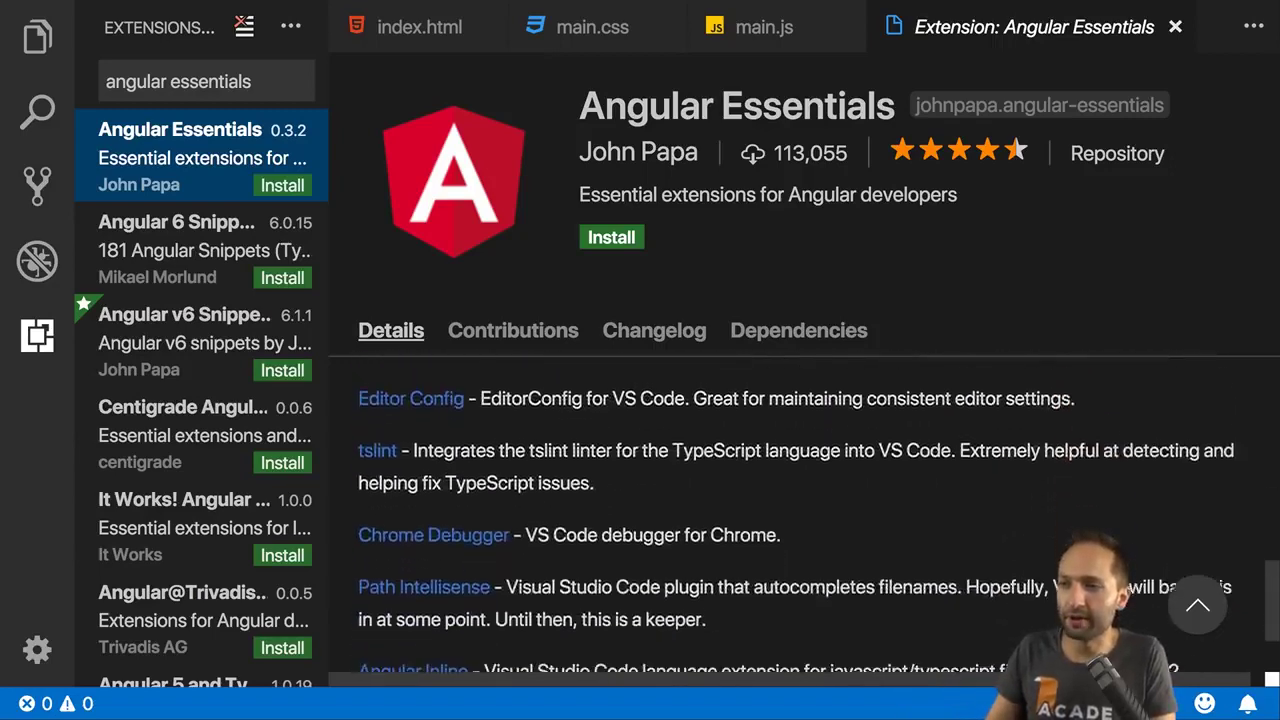
pyautogui.scroll(-2, 498, 493)
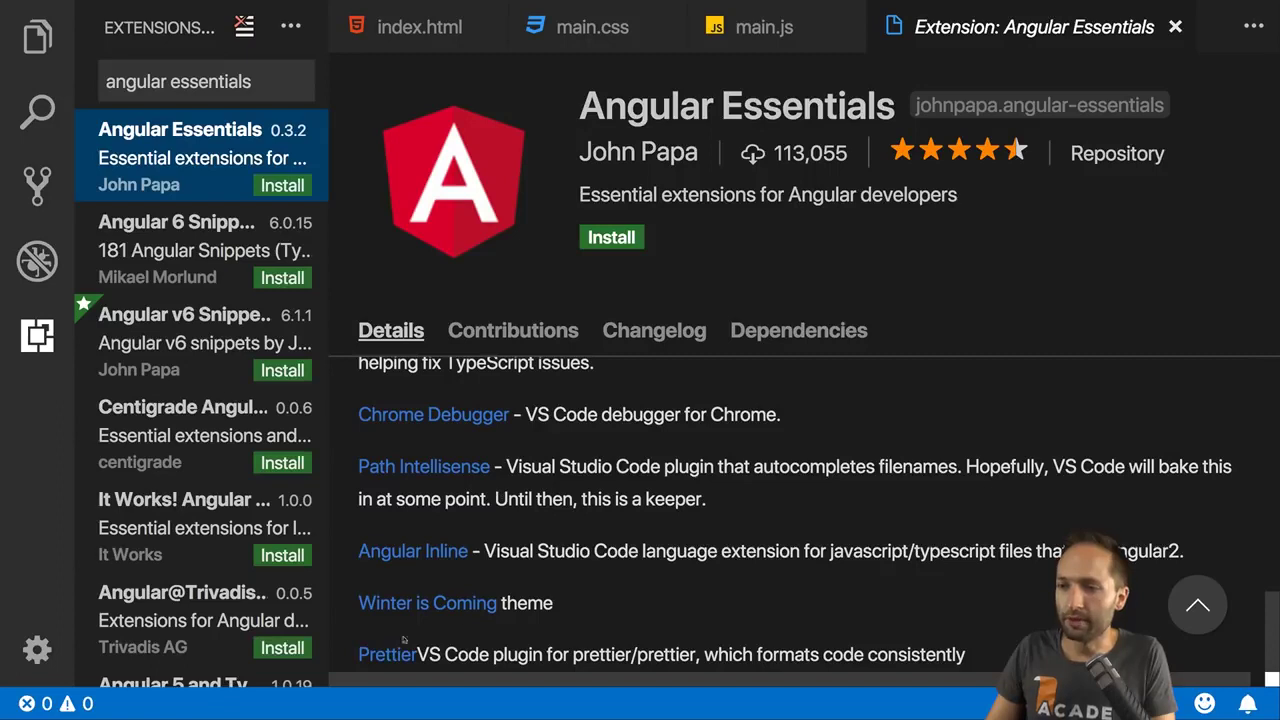
pyautogui.moveTo(348, 653); pyautogui.dragTo(416, 655)
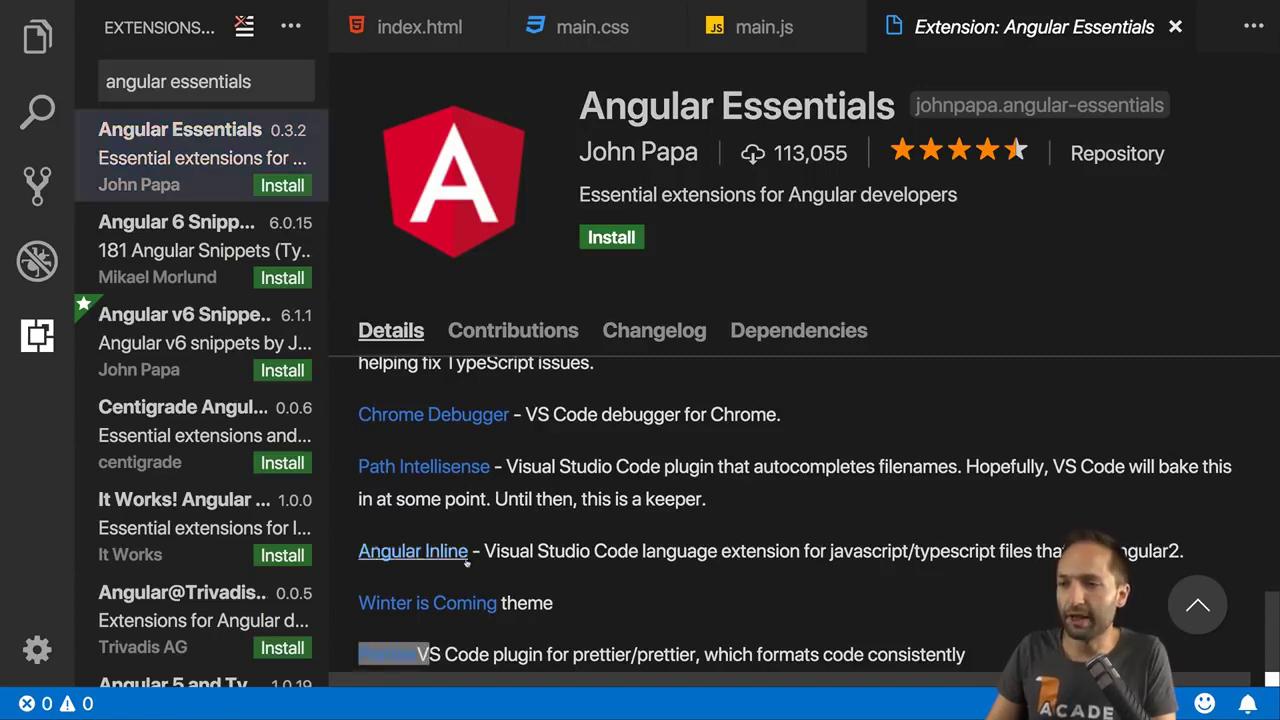
pyautogui.moveTo(346, 551); pyautogui.dragTo(440, 551)
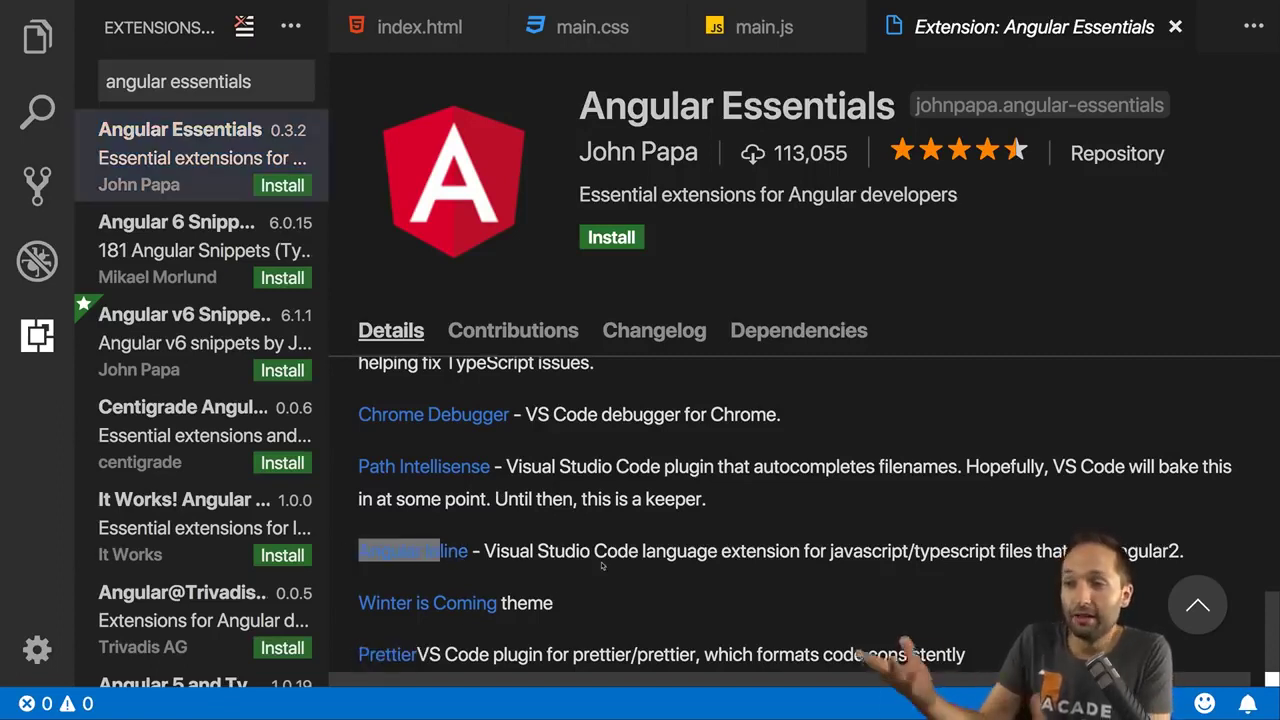
pyautogui.scroll(4, 602, 566)
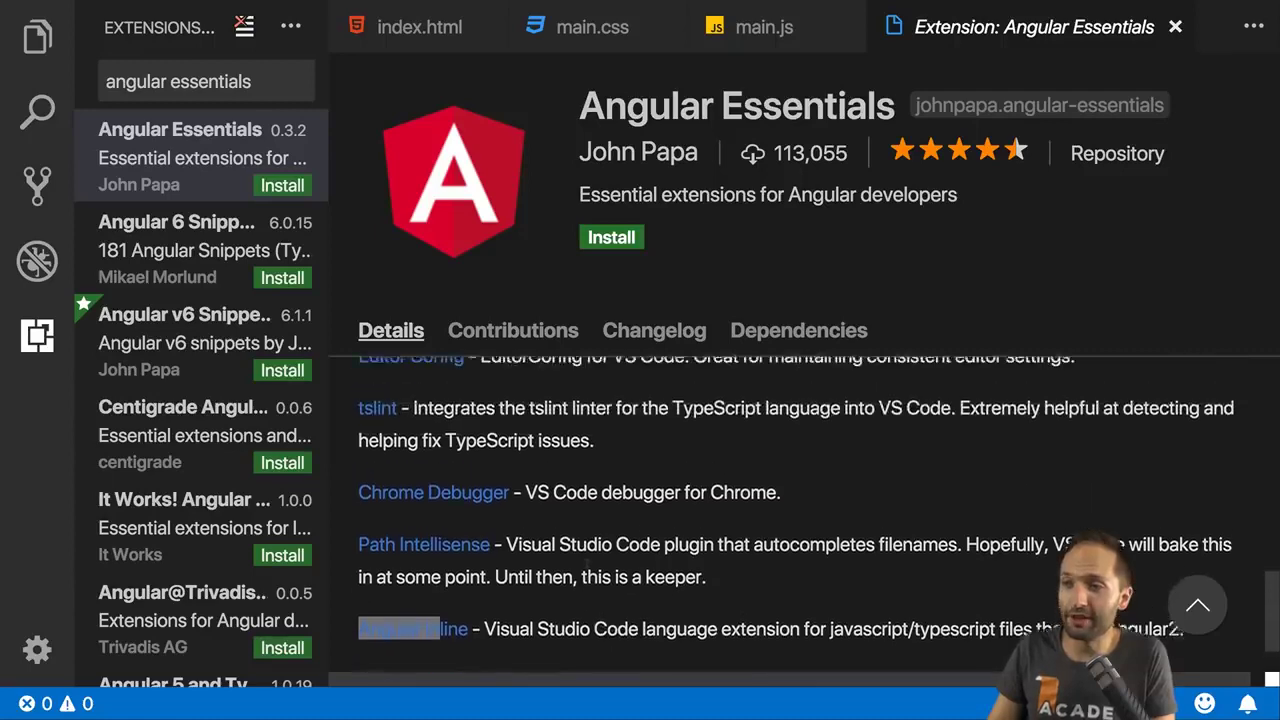
pyautogui.scroll(2, 588, 560)
pyautogui.scroll(5, 800, 515)
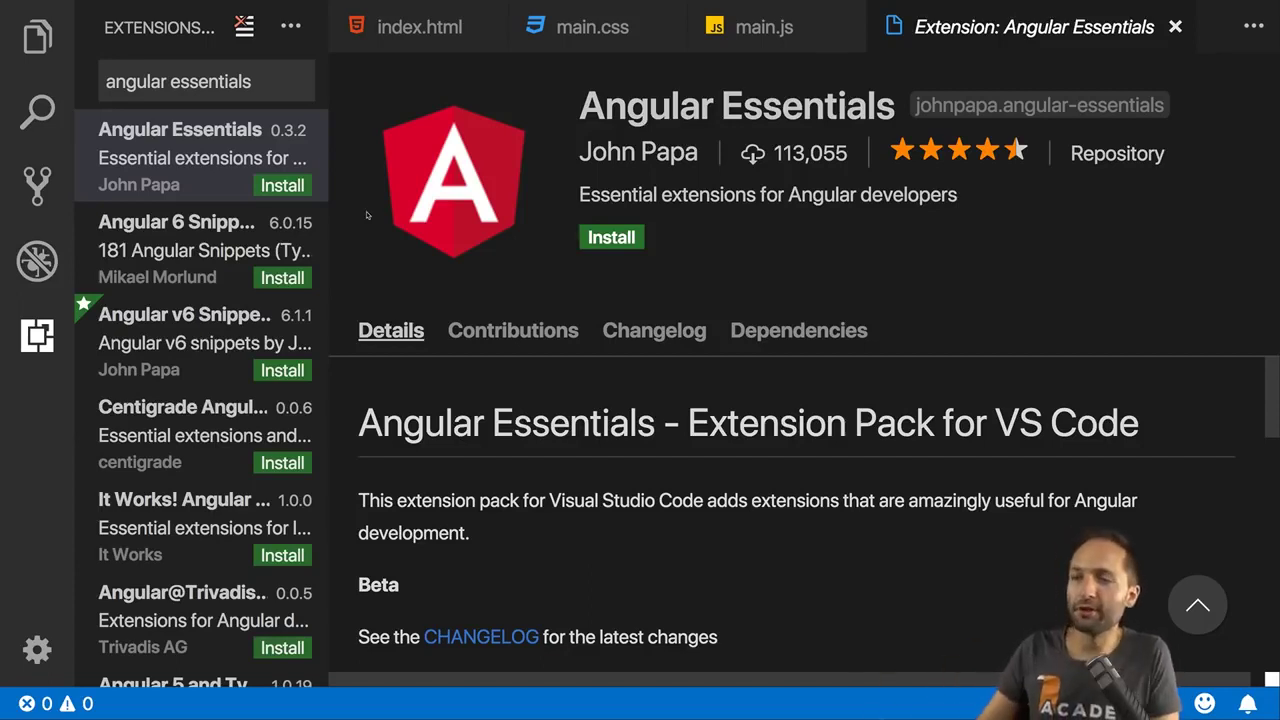
# - Clear the extension search, list only the installed extensions, and open the details of Material Icon Theme
pyautogui.tripleClick(226, 80)
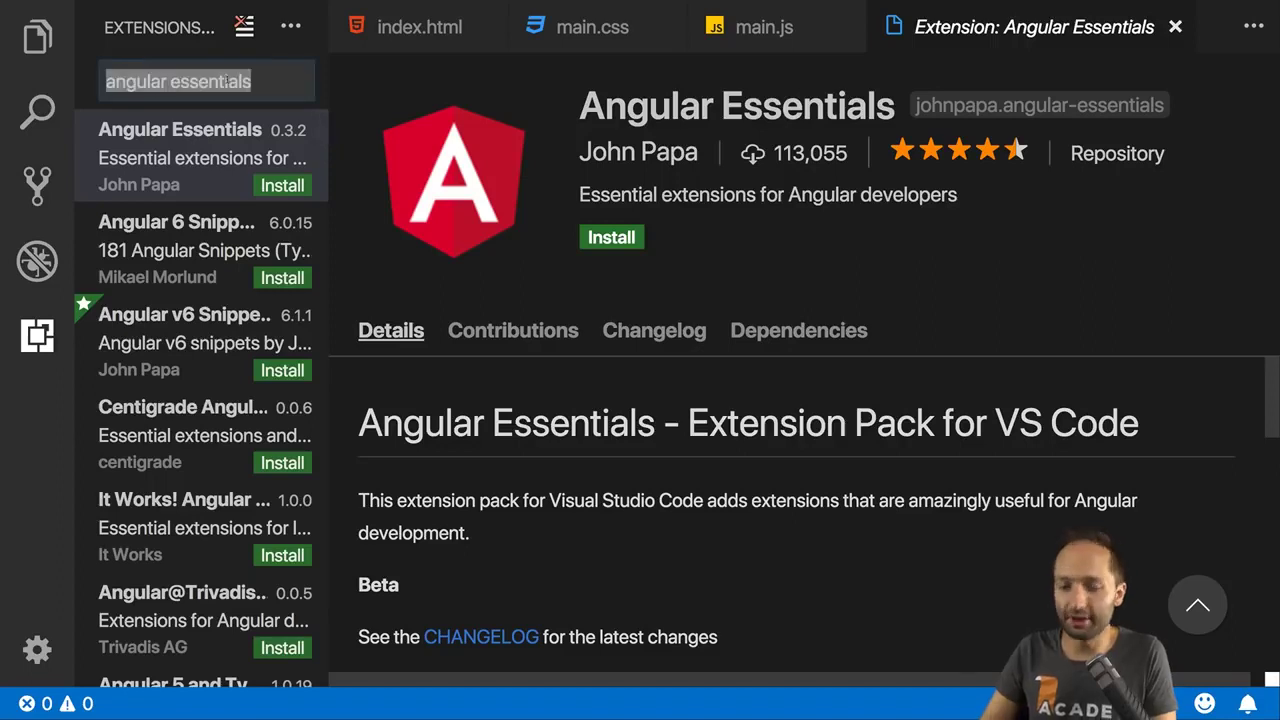
pyautogui.press('BackSpace')
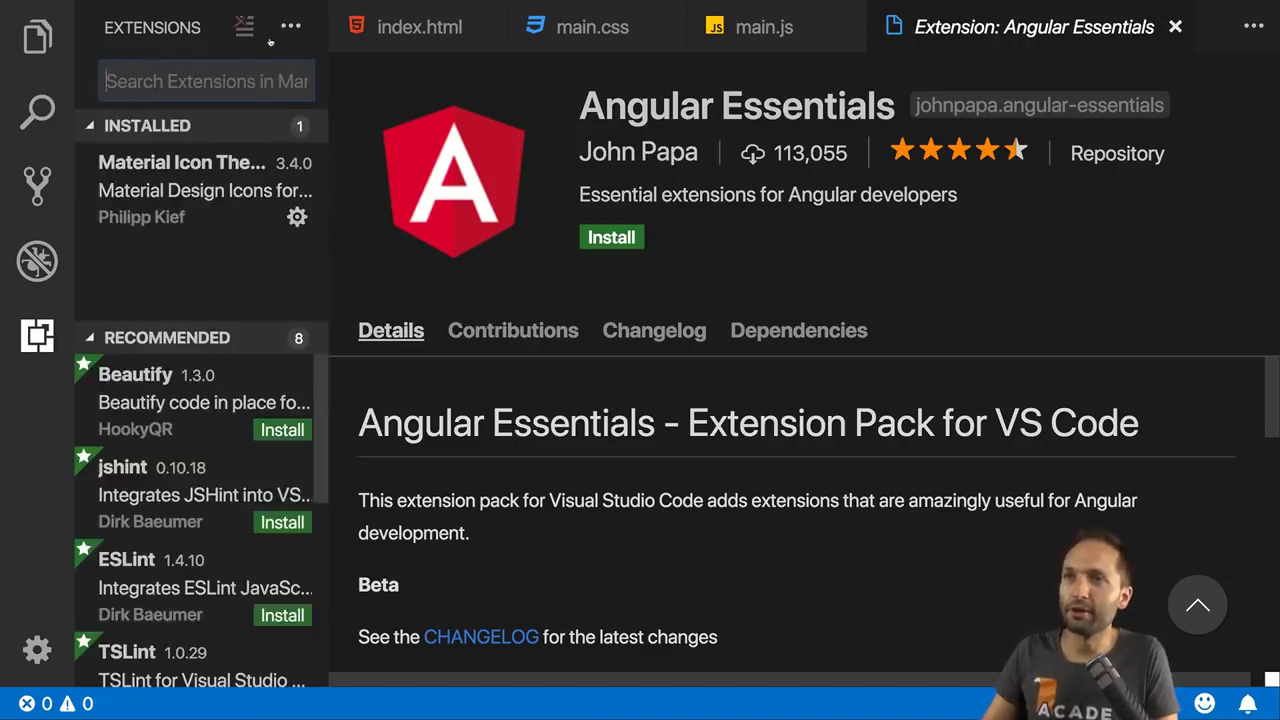
pyautogui.click(290, 27)
pyautogui.click(318, 62)
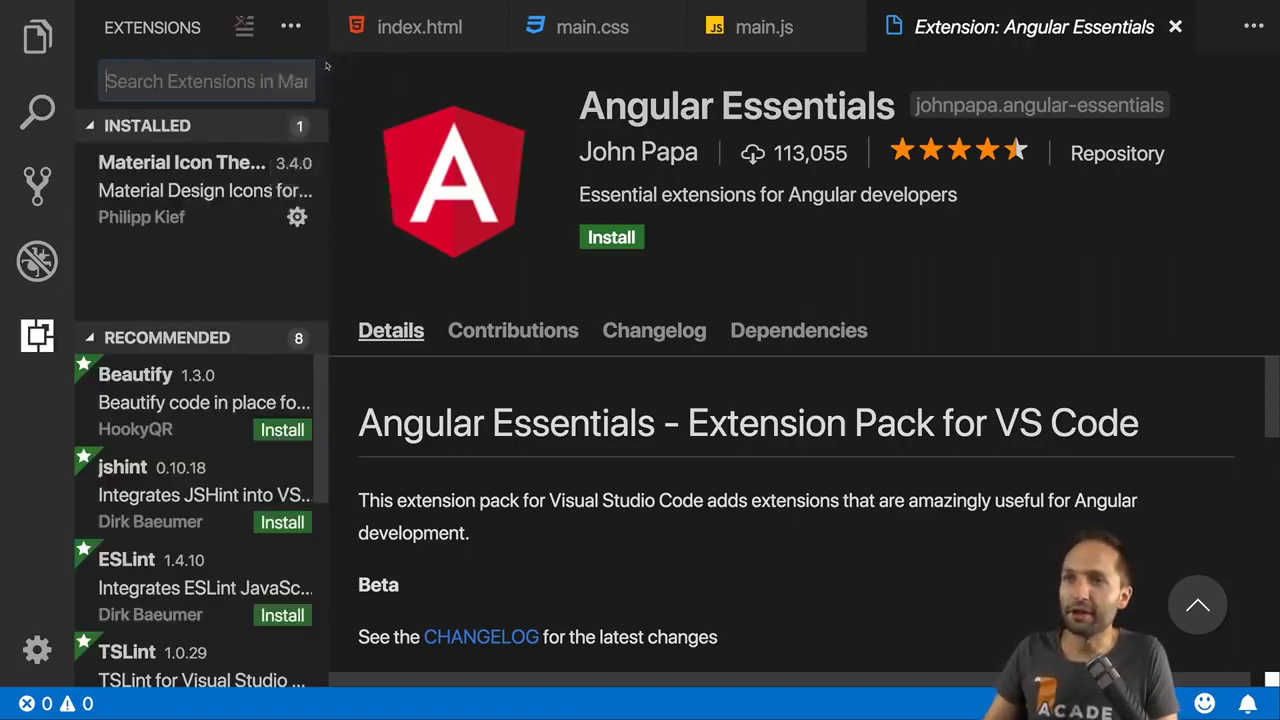
pyautogui.click(224, 158)
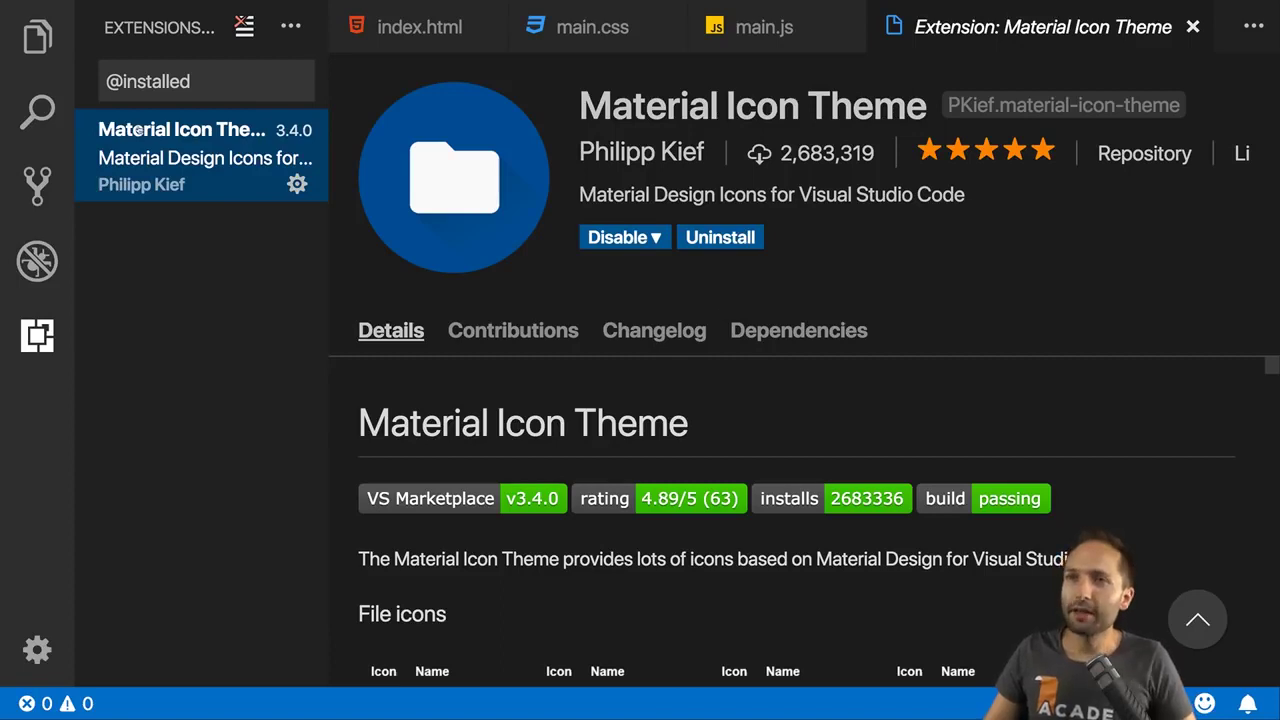
# - Close the extension details, return to the file explorer, and place the cursor on empty line 12 of main.js
pyautogui.hotkey('ctrl', 'w')
pyautogui.click(38, 38)
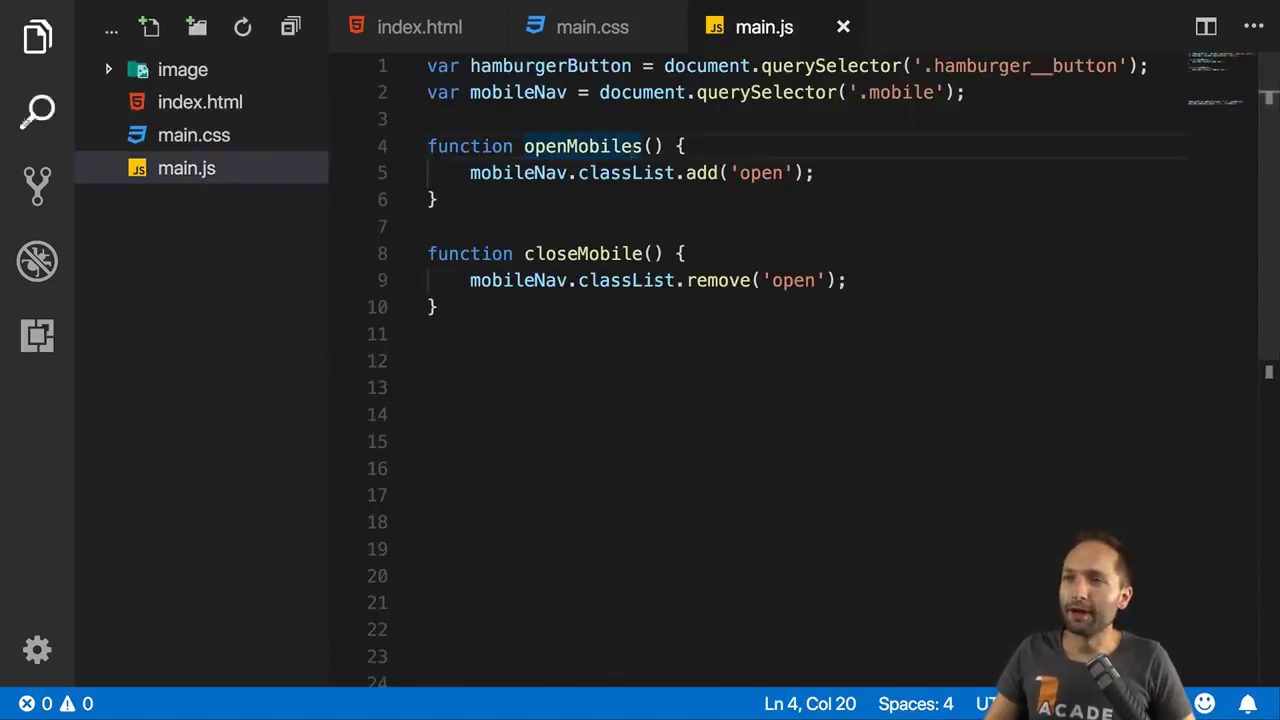
pyautogui.click(706, 360)
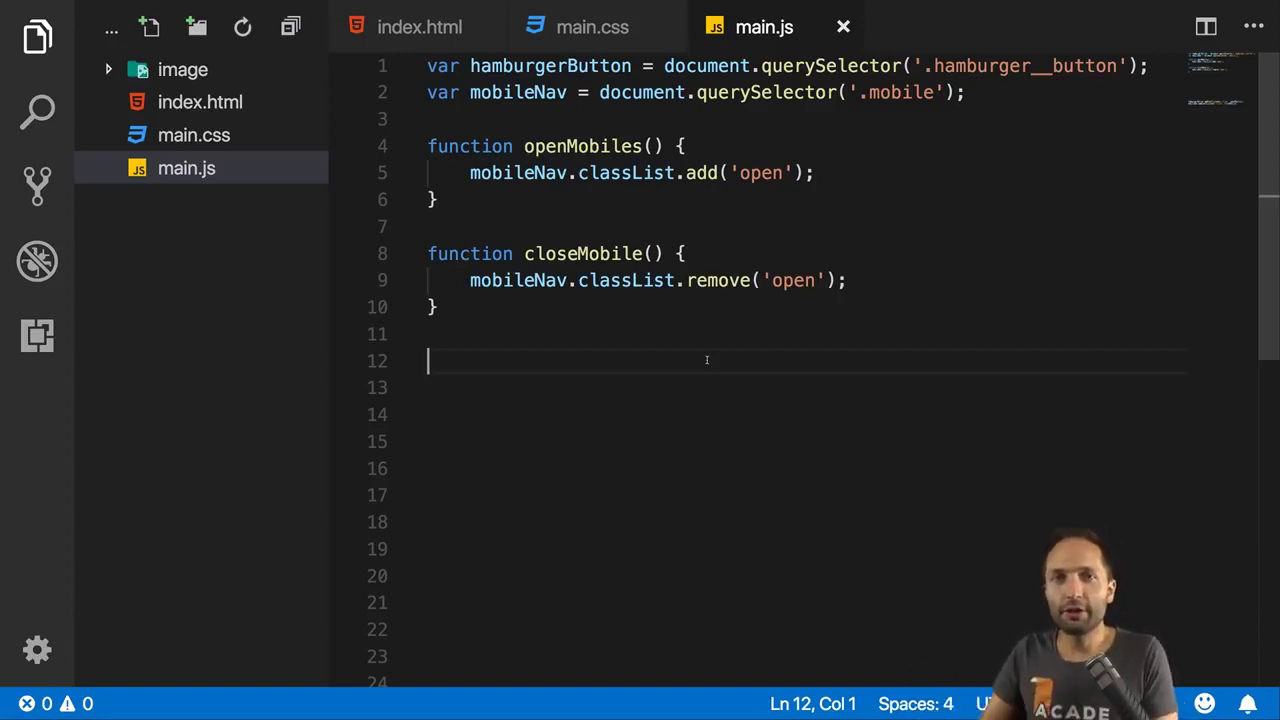
# - Find the command Preferences: Open Keyboard Shortcuts by searching for "shortcuts" and run it
pyautogui.hotkey('ctrl', 'shift', 'p')
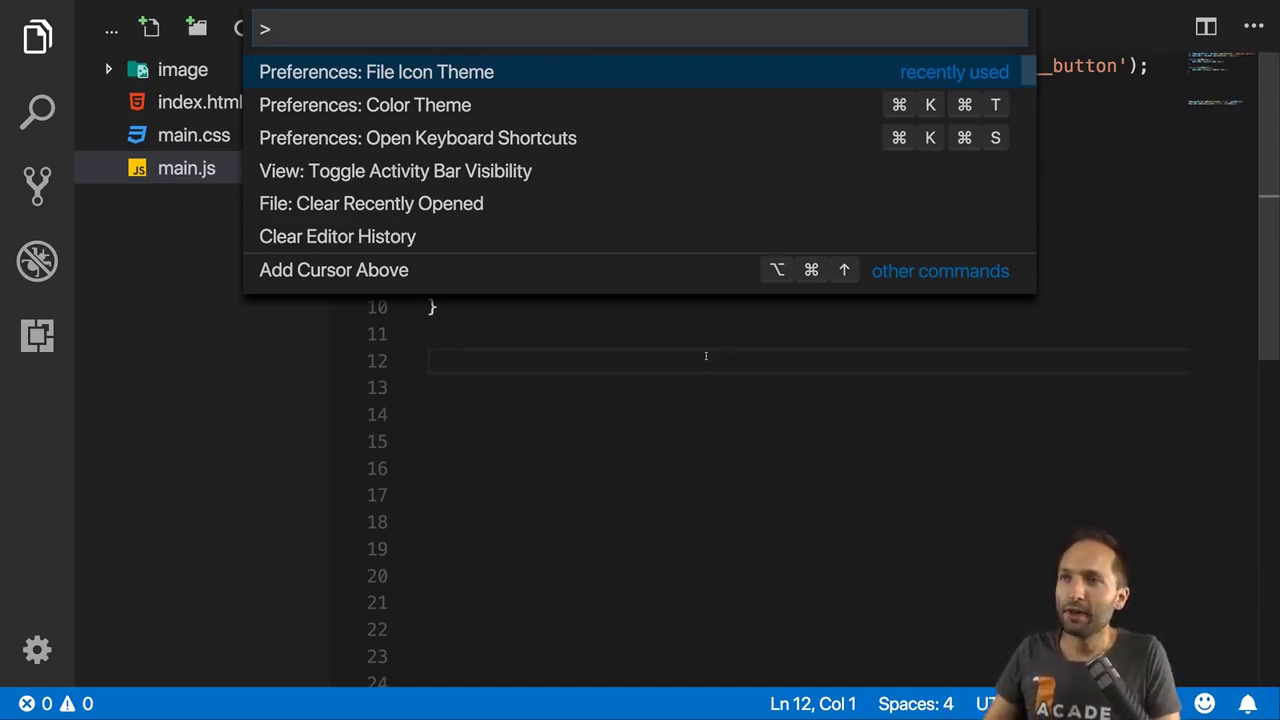
pyautogui.write('shortcuts')
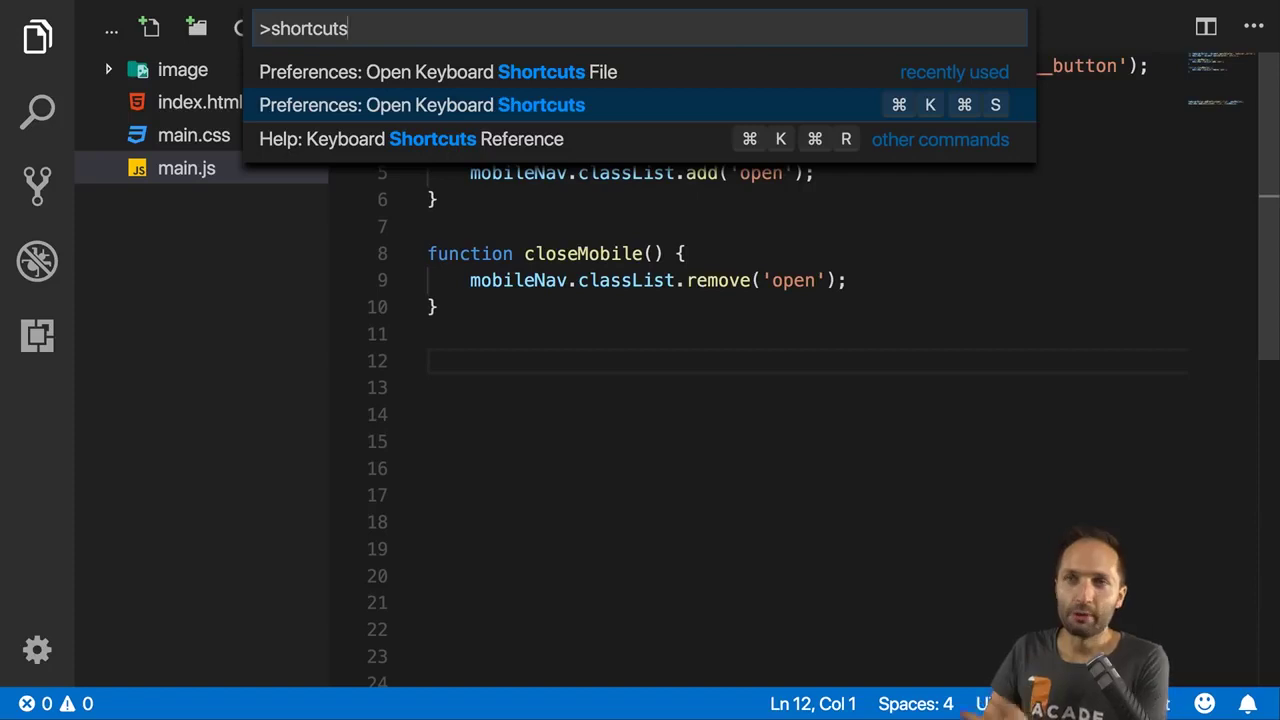
pyautogui.press('Return')
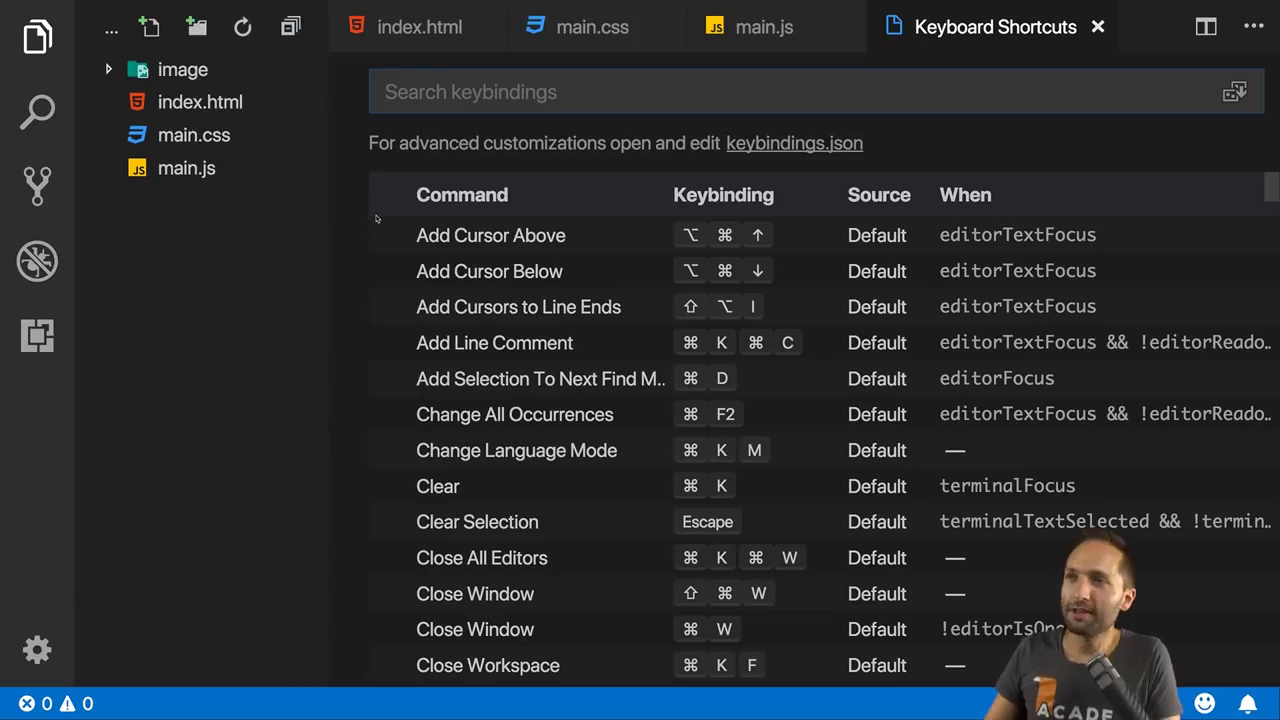
# - Search the keybindings for "shift cmd p"
pyautogui.write('sch')
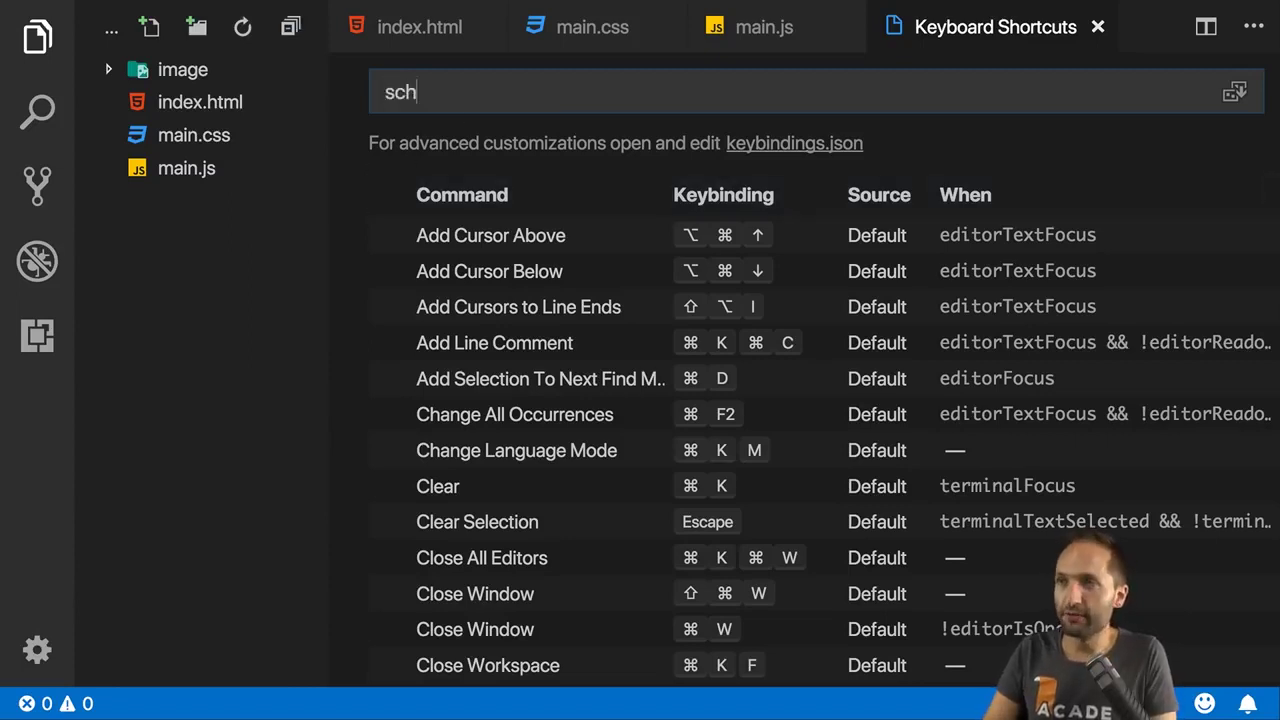
pyautogui.press('BackSpace')
pyautogui.press('BackSpace')
pyautogui.write('hift c')
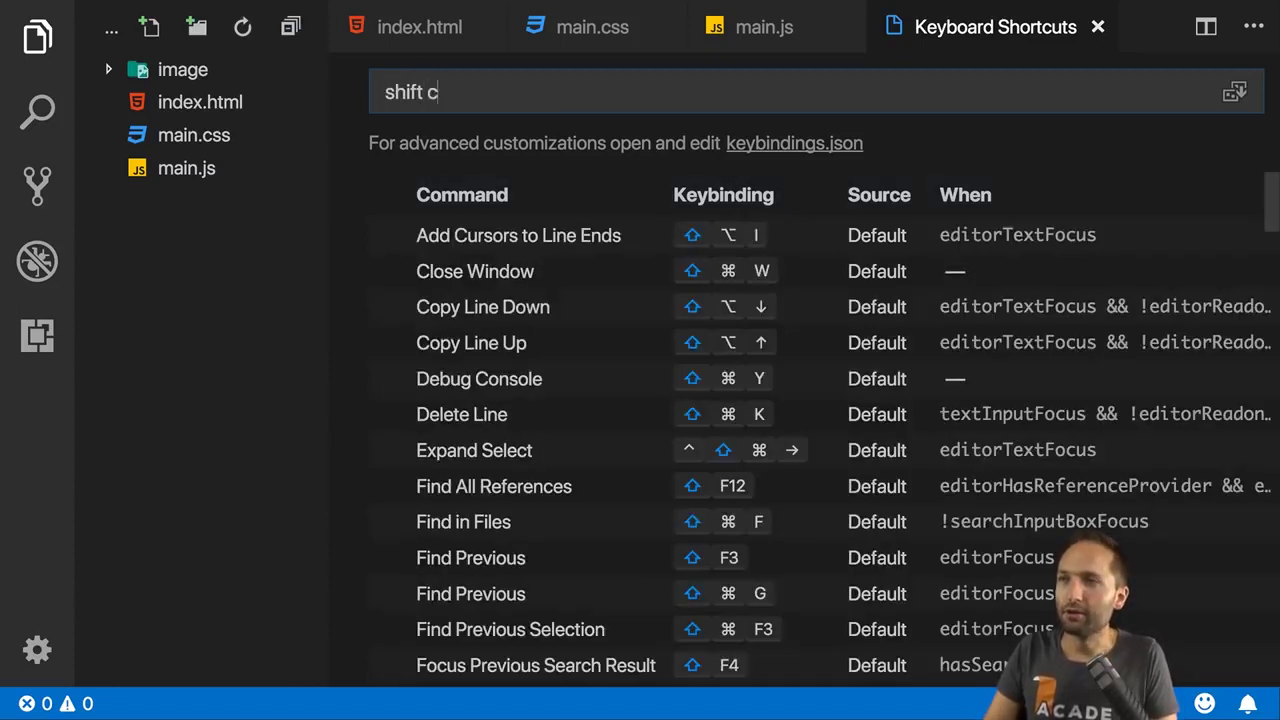
pyautogui.write('md p')
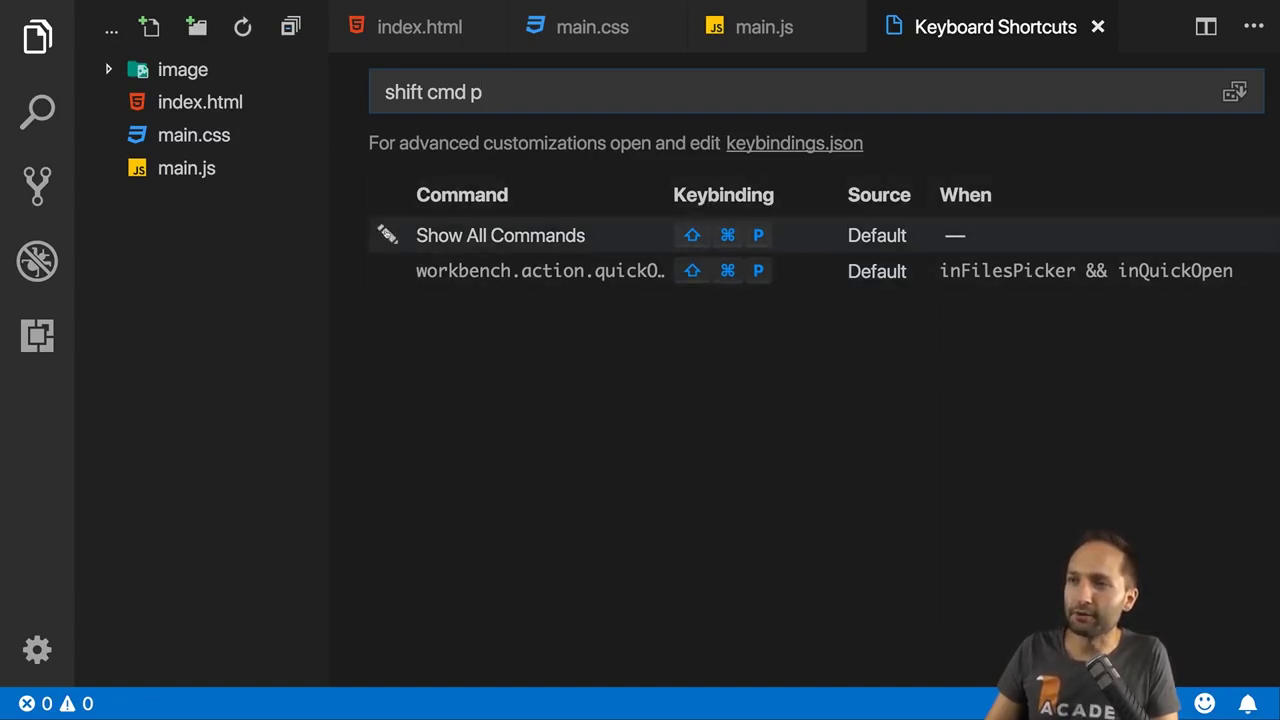
# - Open the key combination prompt for the Show All Commands shortcut, dismiss it without a change, and clear the keybinding search
pyautogui.click(387, 235)
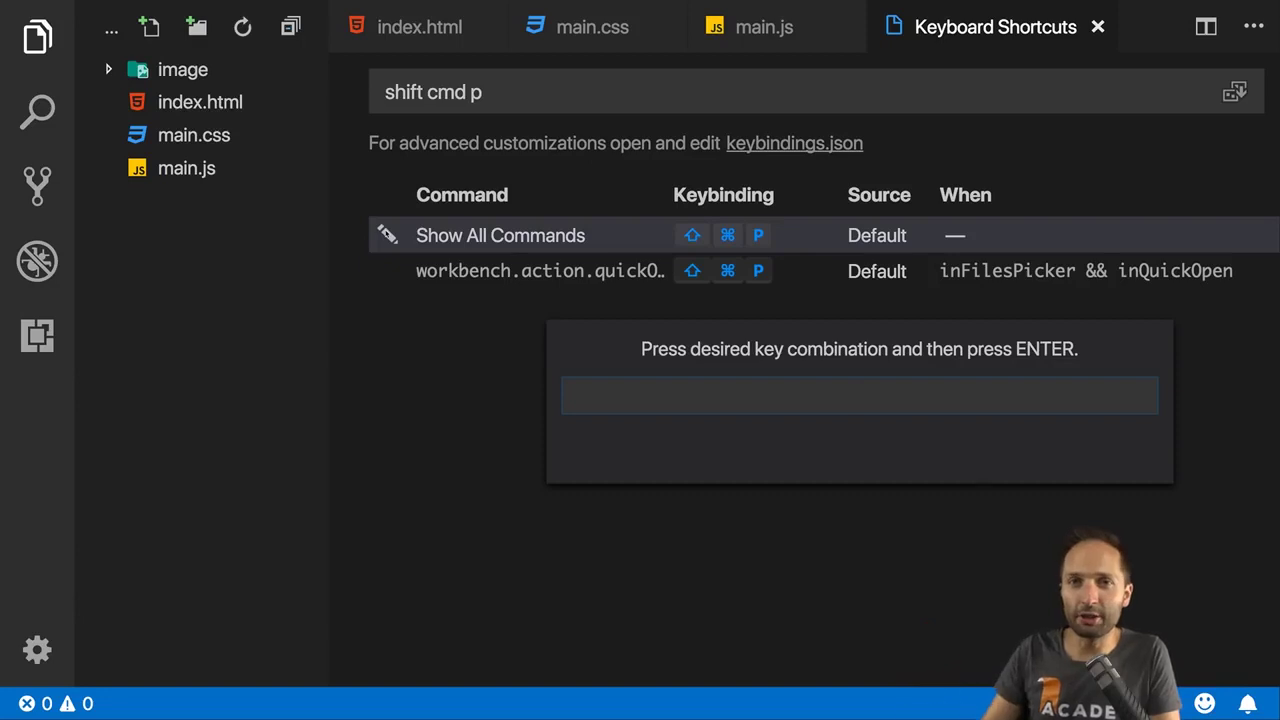
pyautogui.press('Escape')
pyautogui.press('Return')
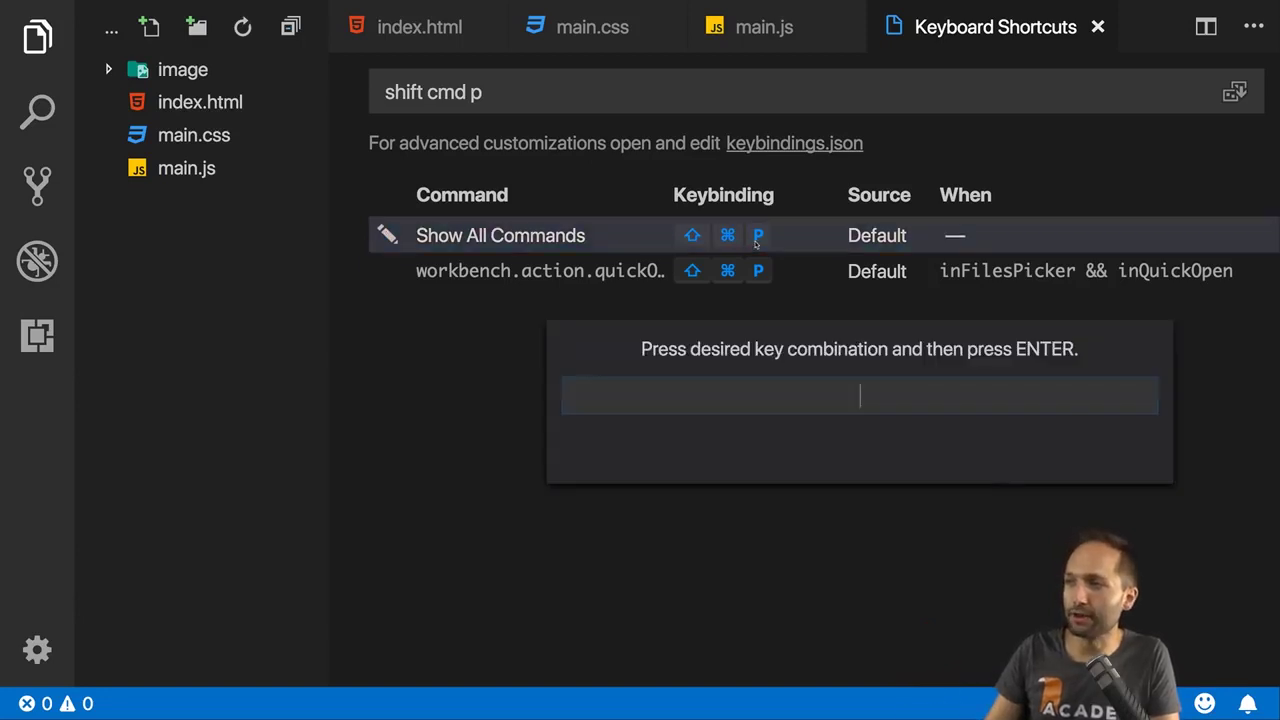
pyautogui.press('Escape')
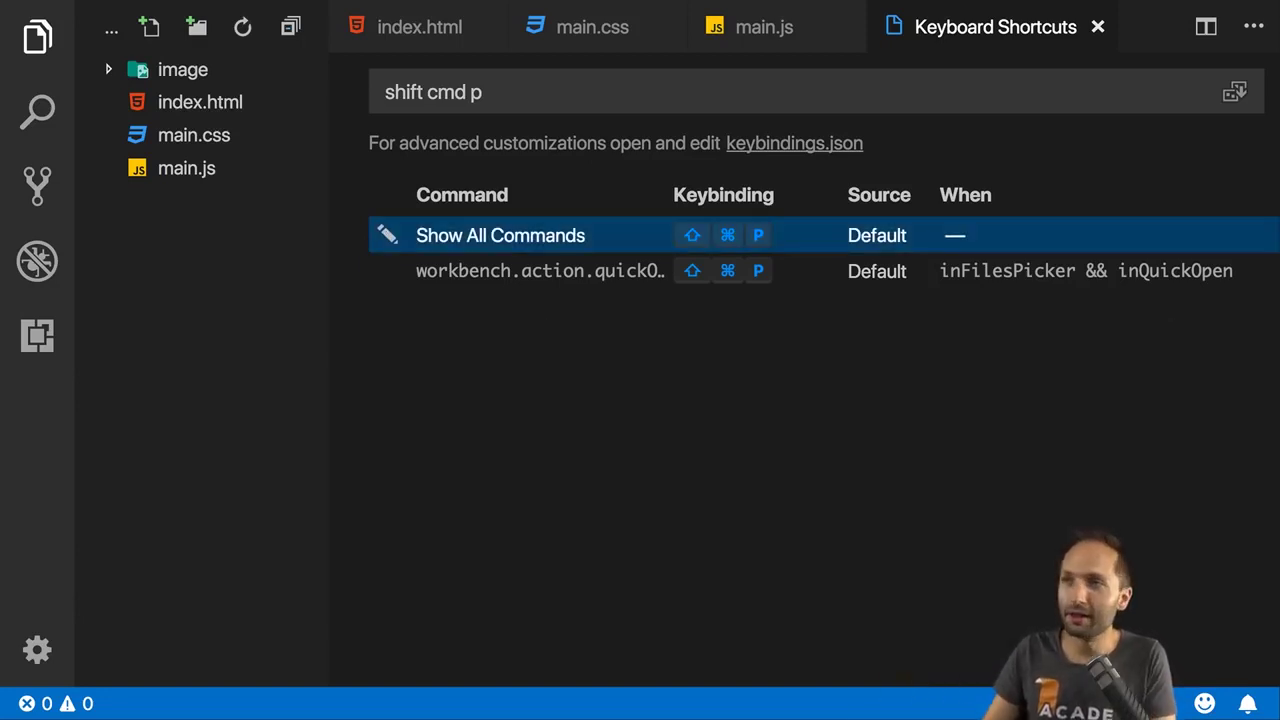
pyautogui.press('Escape')
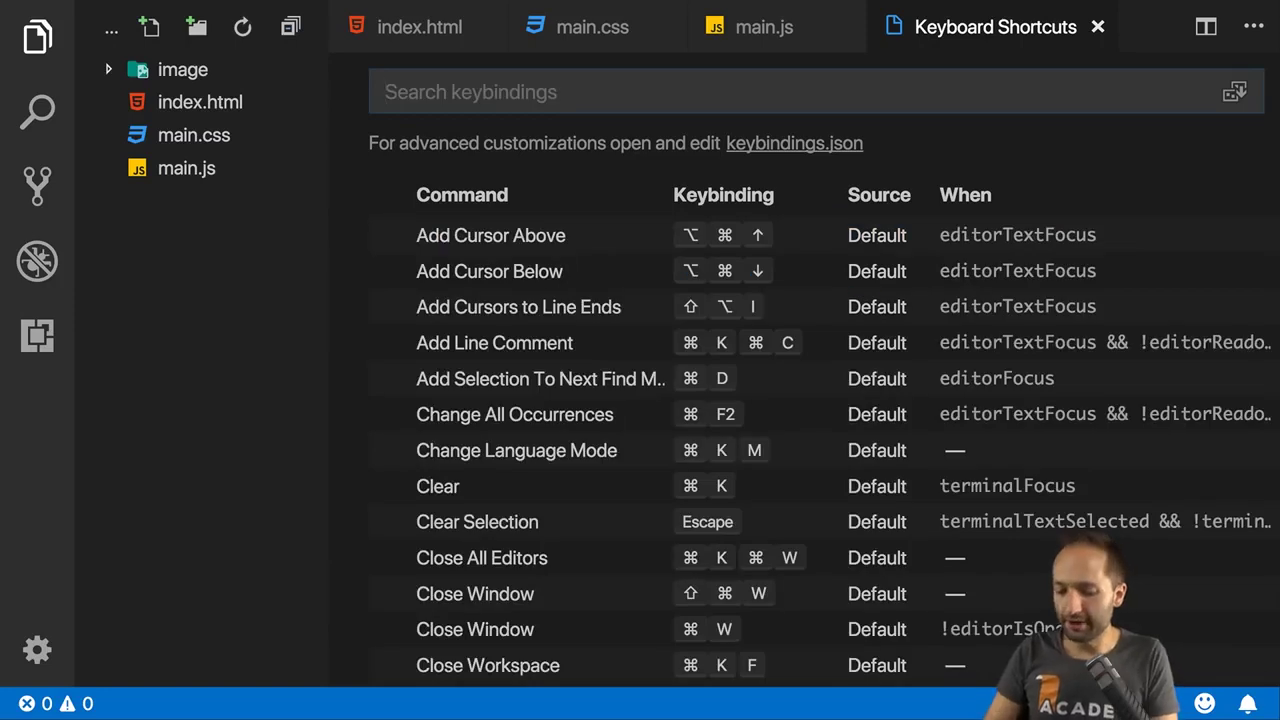
# - Search the keybindings for "integrated" and try the Toggle Integrated Terminal shortcut by opening and closing the terminal
pyautogui.write('integrad')
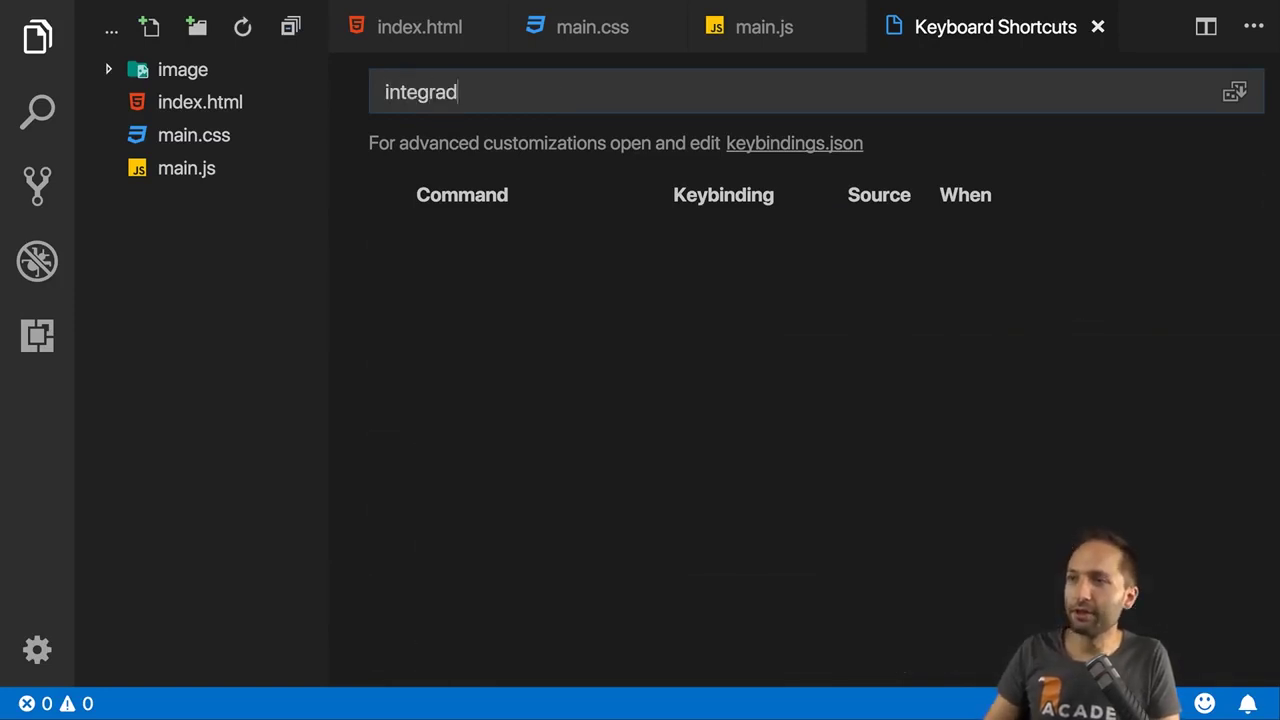
pyautogui.press('BackSpace')
pyautogui.write('ted')
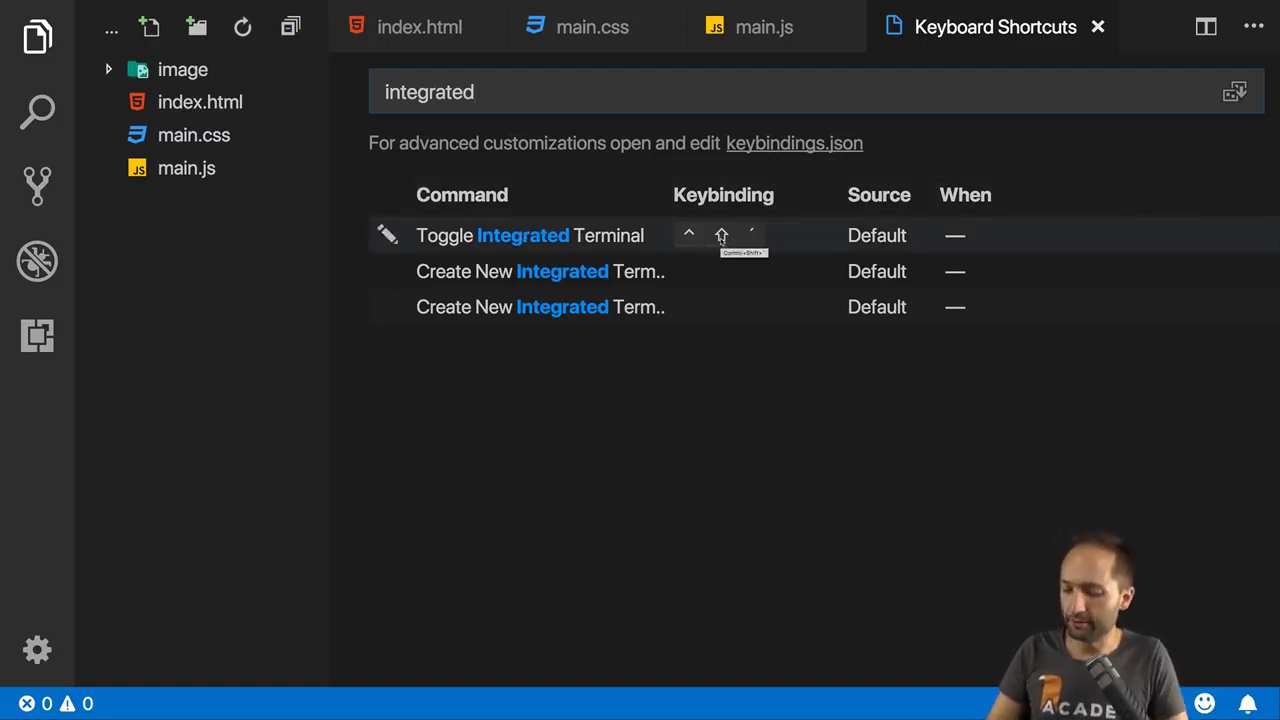
pyautogui.hotkey('ctrl', 'shift', '`')
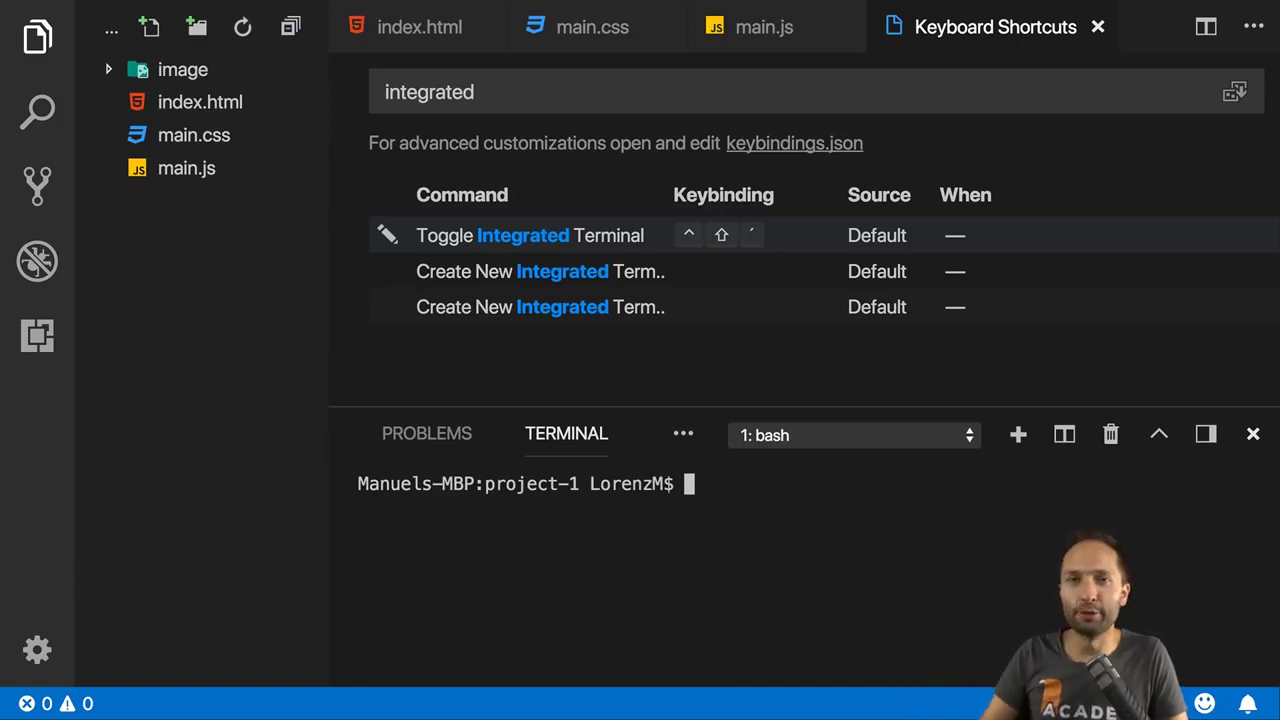
pyautogui.hotkey('ctrl', 'shift', '`')
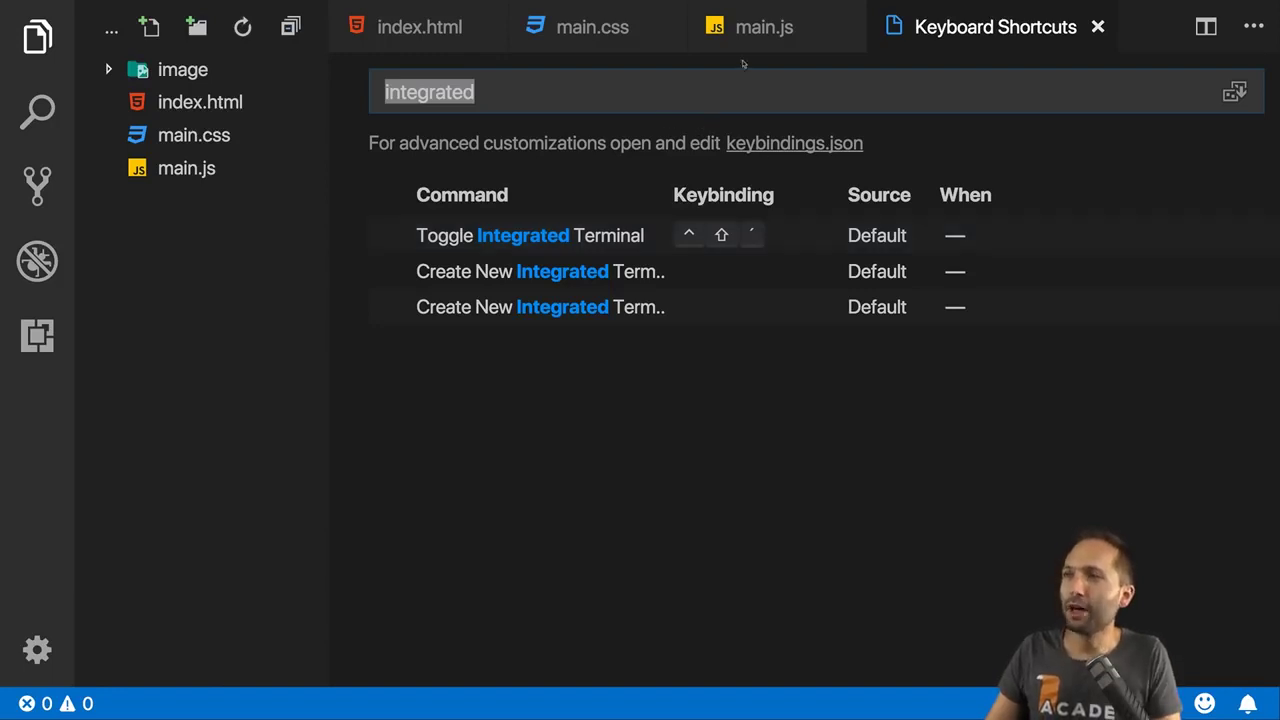
# - Switch to index.html and view the beginning of the document, including its long viewport meta line
pyautogui.click(425, 30)
pyautogui.scroll(1, 780, 348)
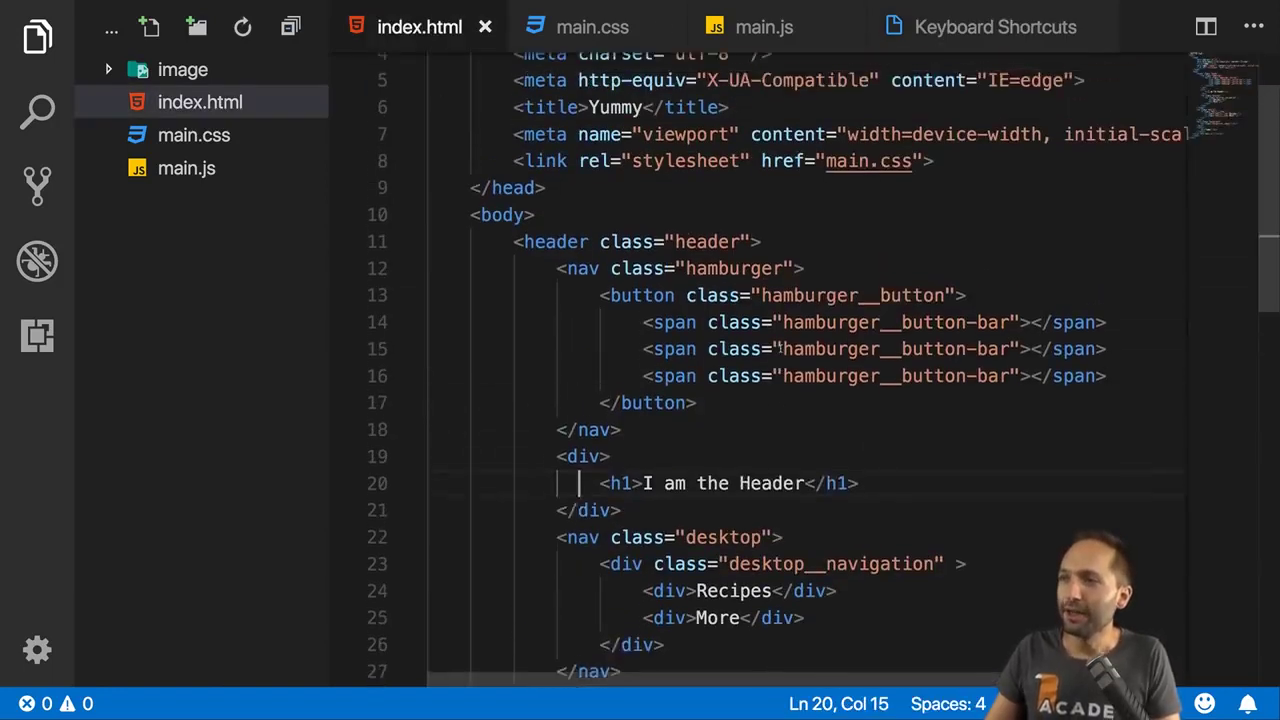
pyautogui.scroll(1, 780, 348)
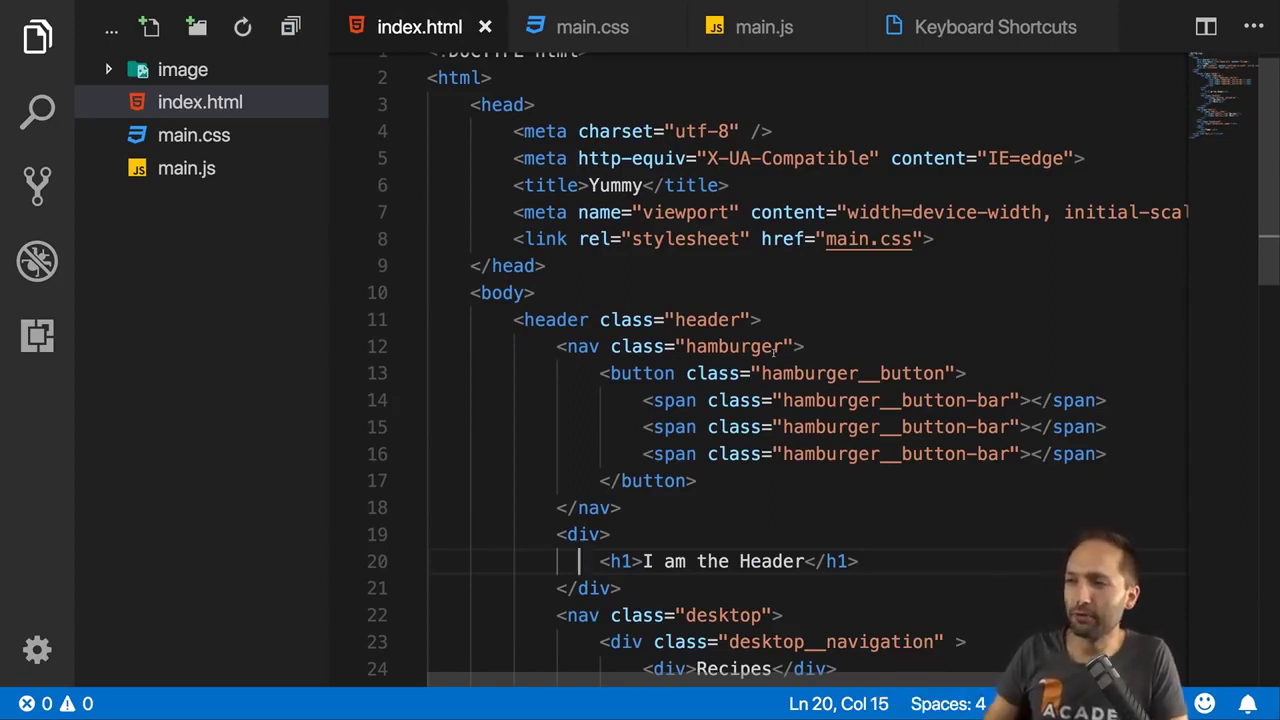
pyautogui.hscroll(2, 770, 348)
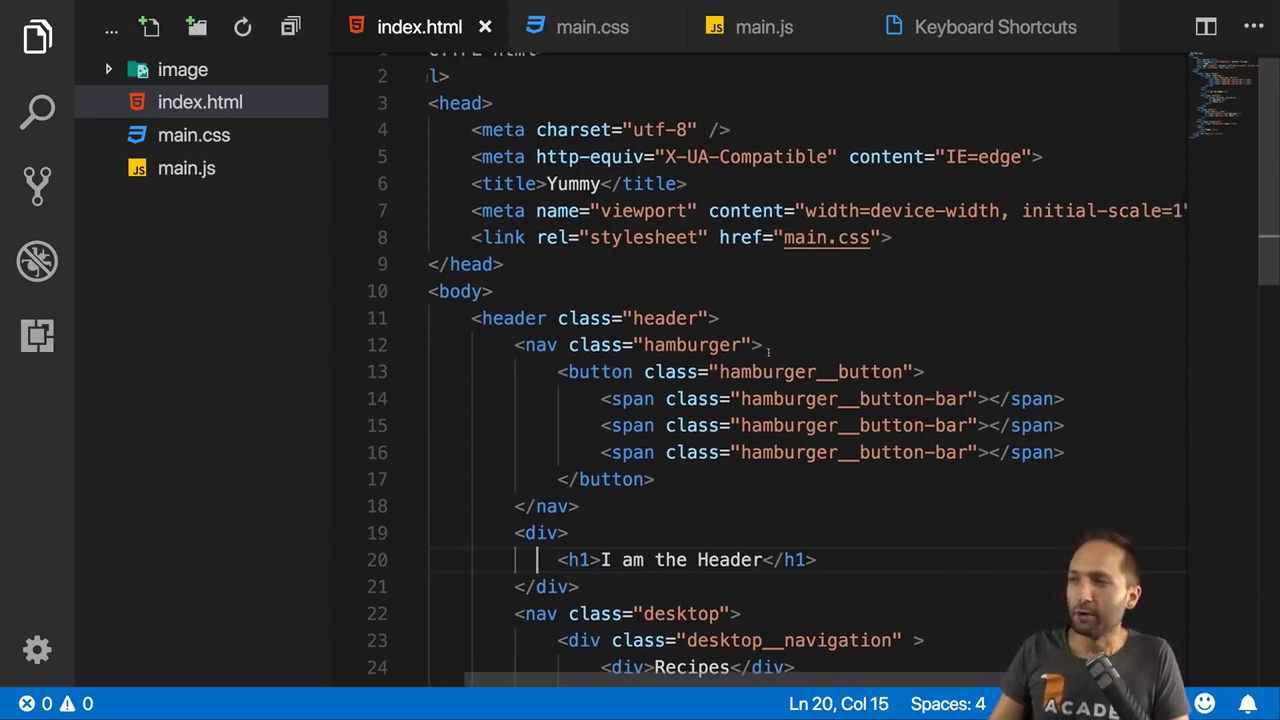
# - Insert "awesome-" before "button-bar" in the class names of the three hamburger spans simultaneously with multiple cursors
pyautogui.hscroll(2, 700, 405)
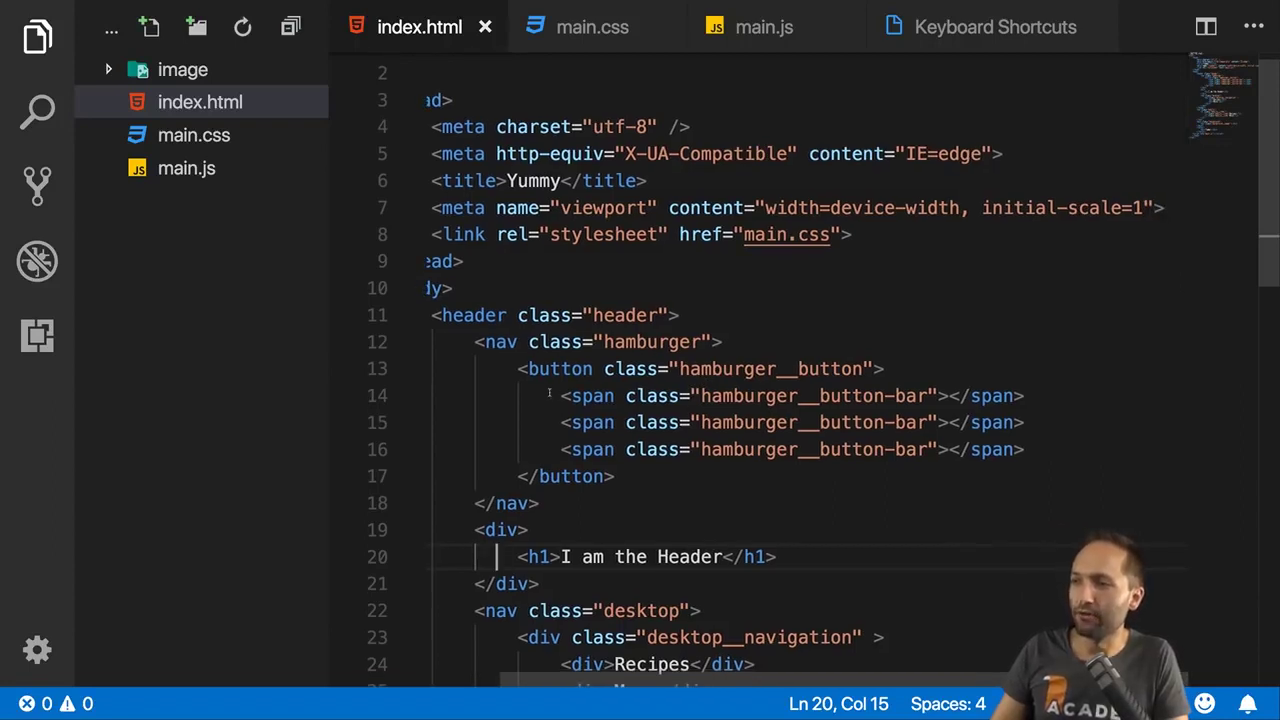
pyautogui.scroll(1, 548, 393)
pyautogui.click(820, 414)
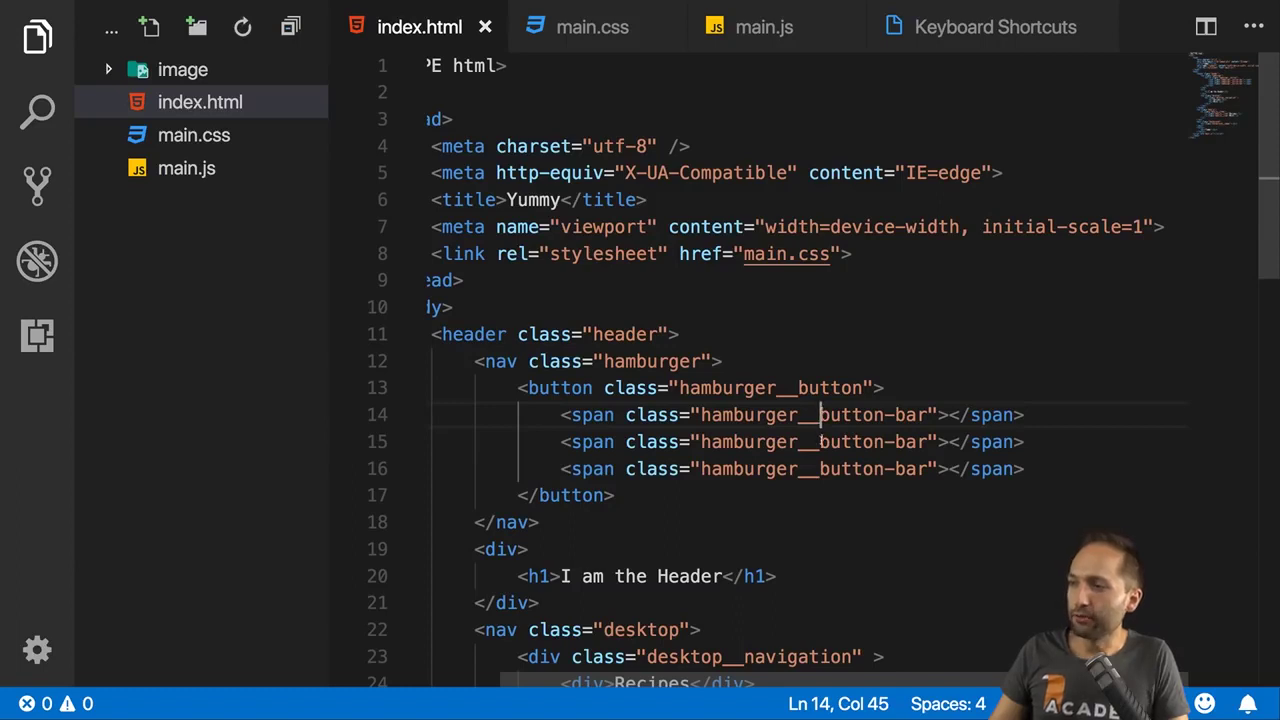
pyautogui.keyDown('alt'); pyautogui.click(820, 441); pyautogui.keyUp('alt')
pyautogui.keyDown('alt'); pyautogui.click(820, 468); pyautogui.keyUp('alt')
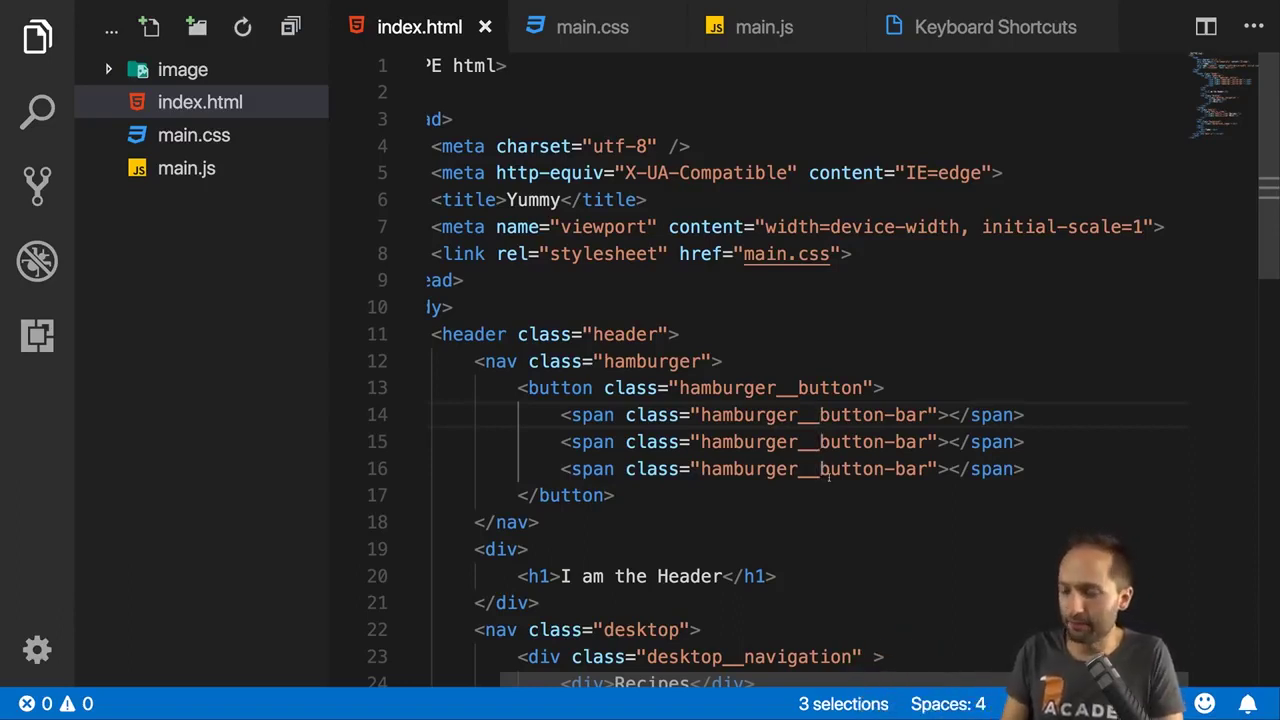
pyautogui.write('some-')
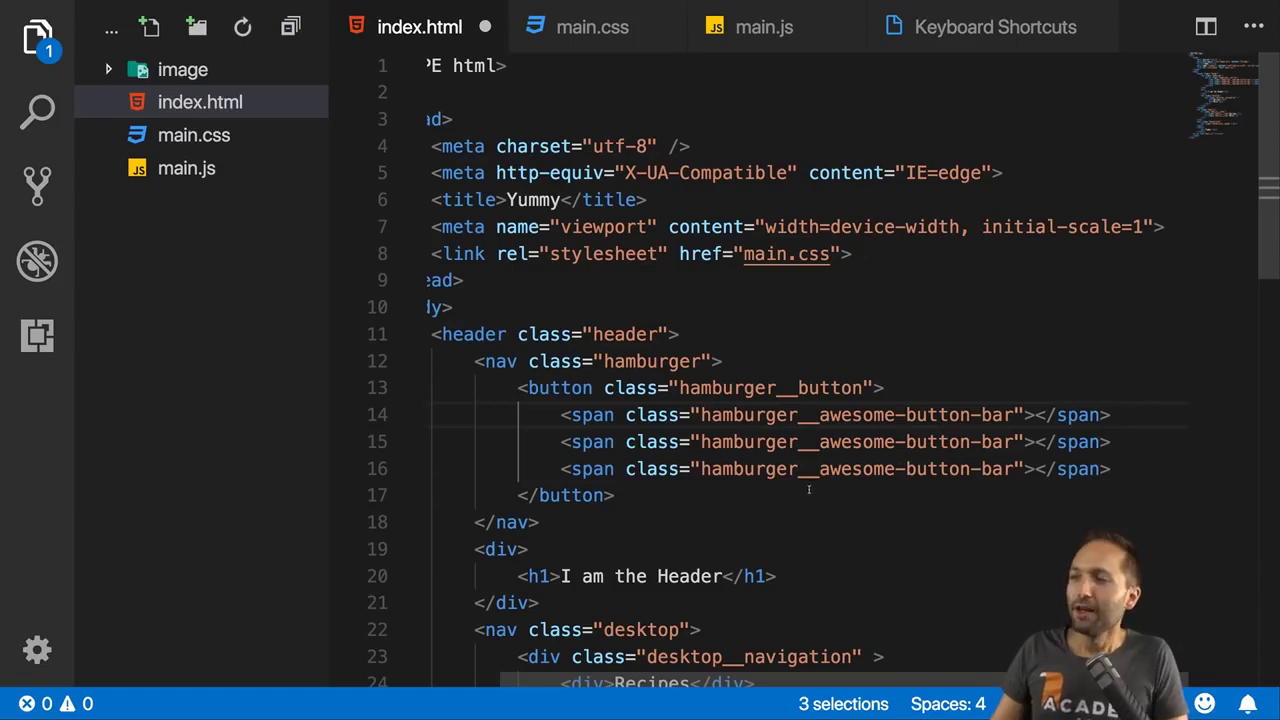
pyautogui.click(790, 522)
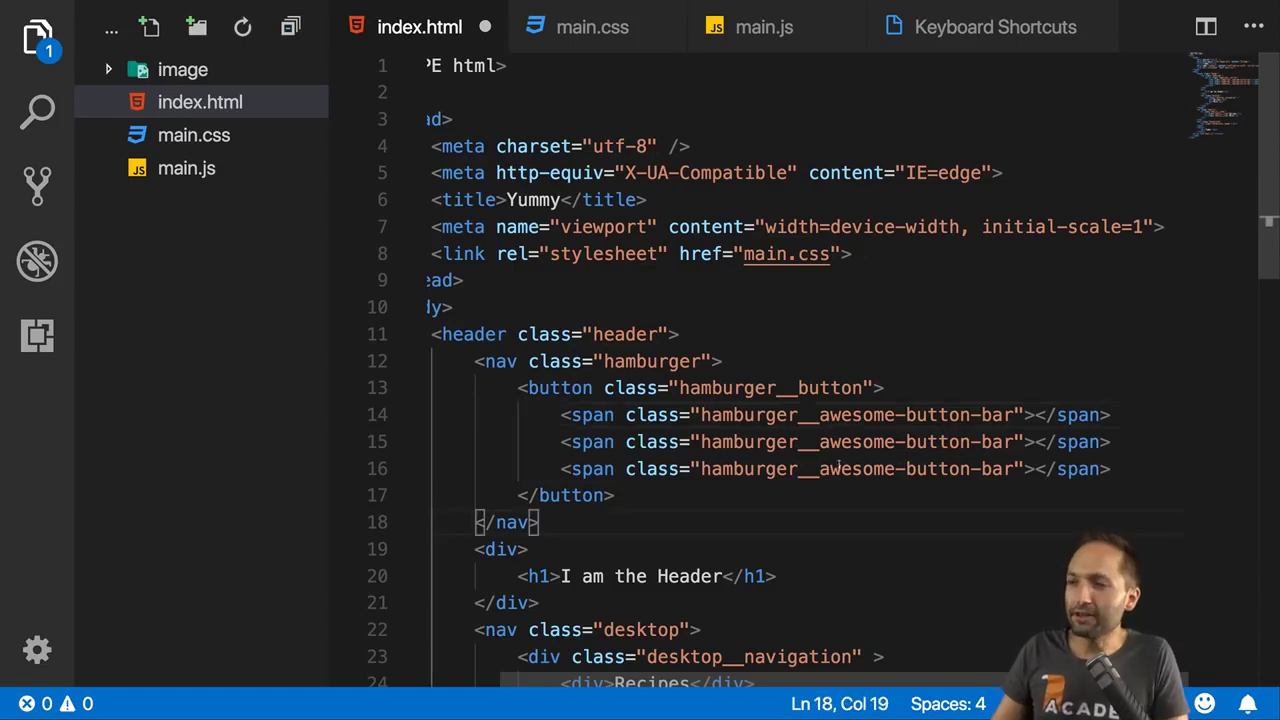
# - Select all six "span" tag names on lines 14 to 16 and replace them with "div" simultaneously
pyautogui.doubleClick(593, 414)
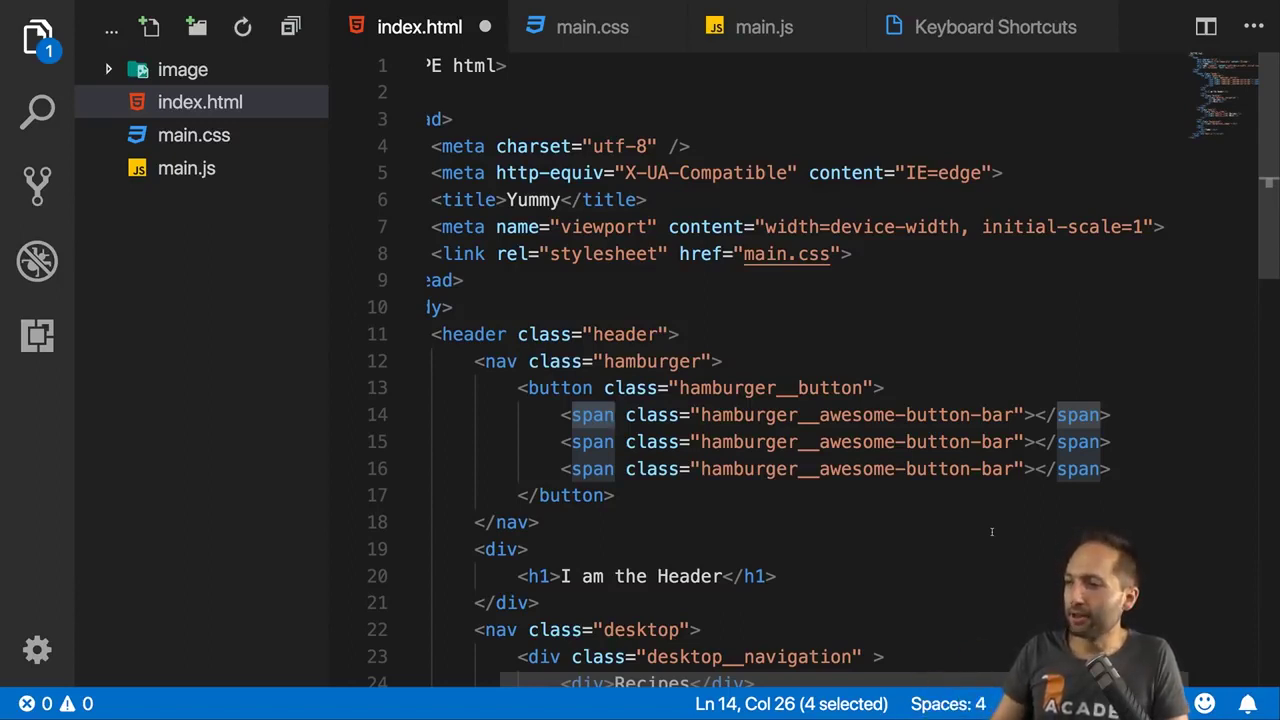
pyautogui.hotkey('ctrl', 'd')
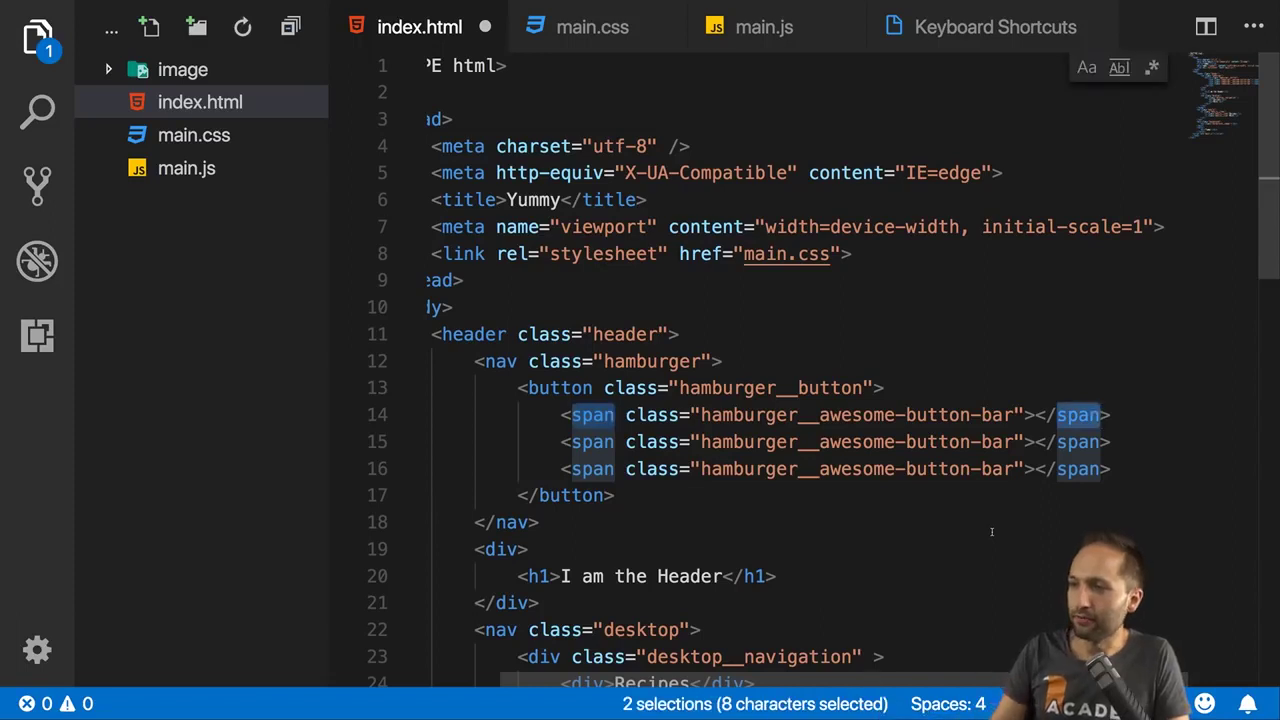
pyautogui.hotkey('ctrl', 'd')
pyautogui.hotkey('ctrl', 'd')
pyautogui.hotkey('ctrl', 'd')
pyautogui.hotkey('ctrl', 'd')
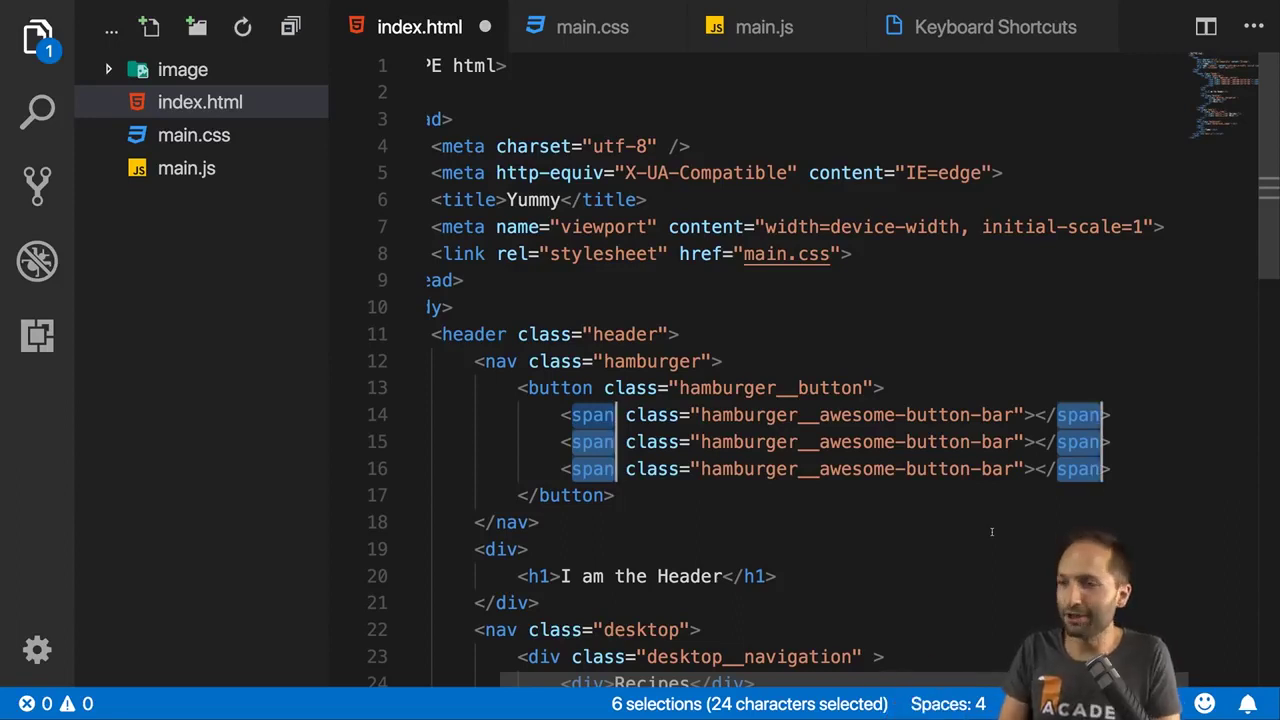
pyautogui.write('di')
pyautogui.press('Escape')
pyautogui.write('v')
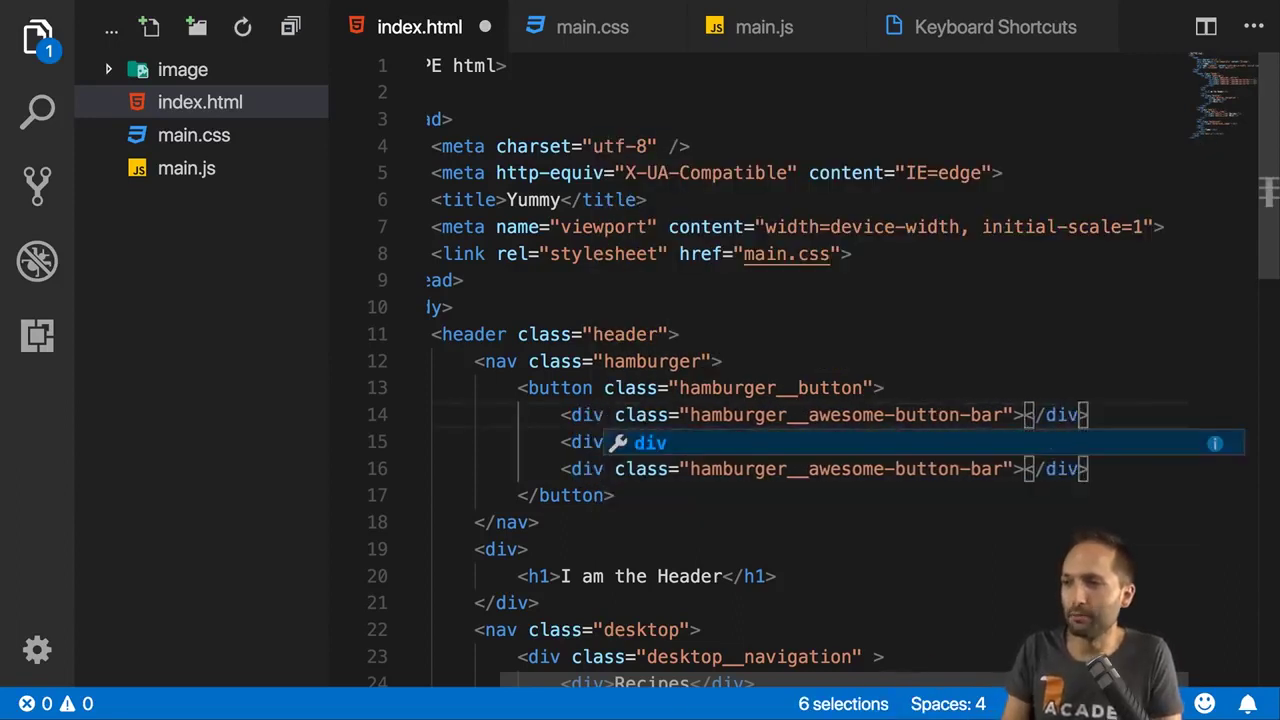
# - Change the six selected tag names on lines 14 to 16 back to "span" and dismiss the suggestion
pyautogui.press('BackSpace')
pyautogui.press('BackSpace')
pyautogui.press('BackSpace')
pyautogui.write('span')
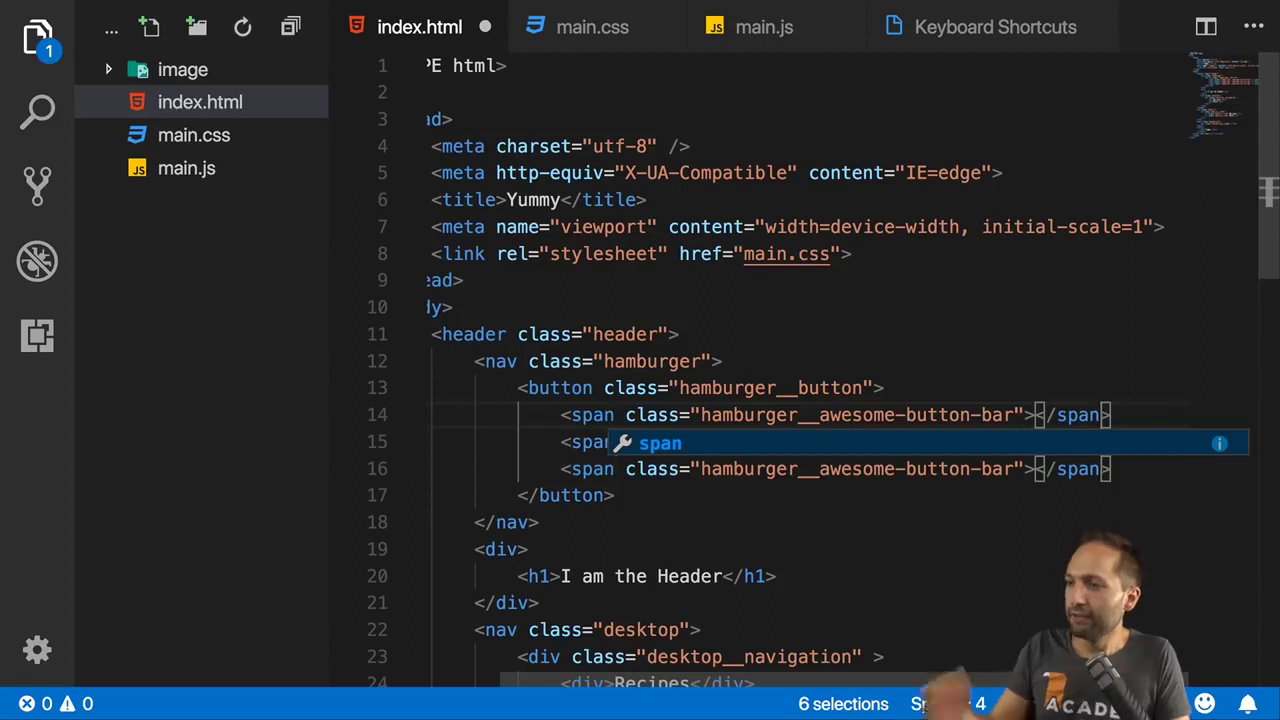
pyautogui.press('Escape')
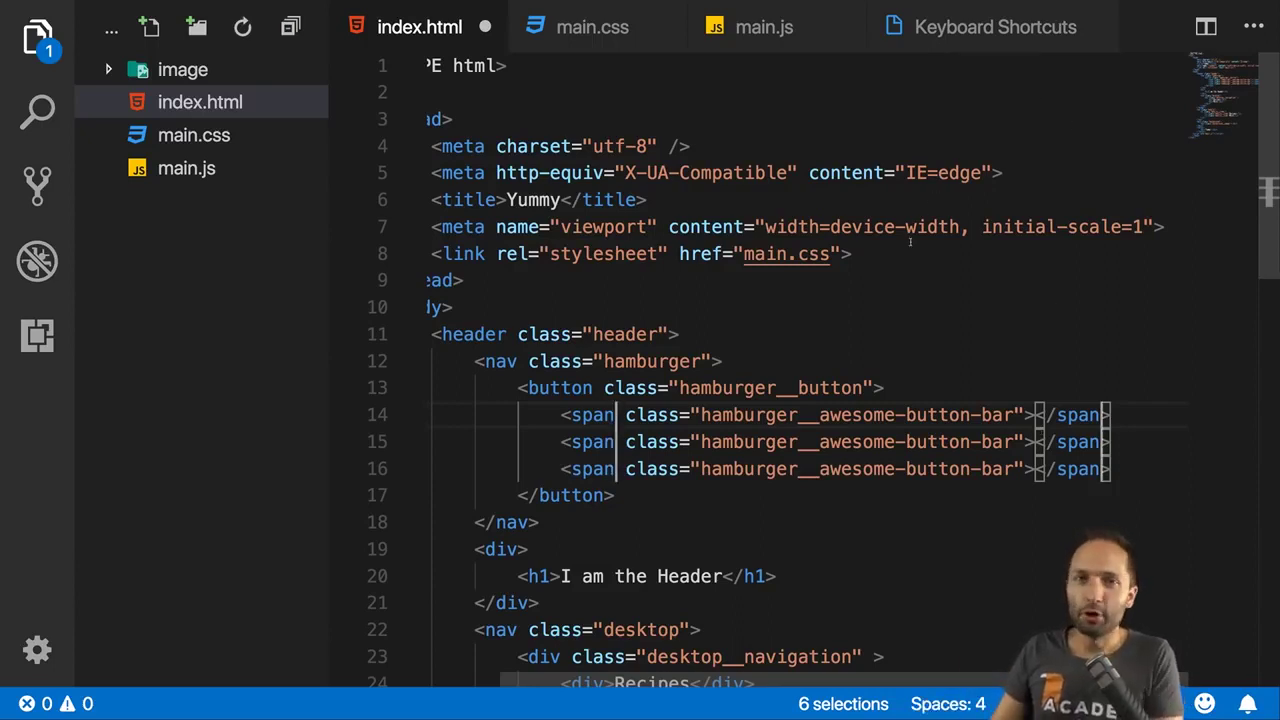
# - Search the keybindings for "cmd d" and select the Add Selection To Next Find Match command
pyautogui.click(983, 40)
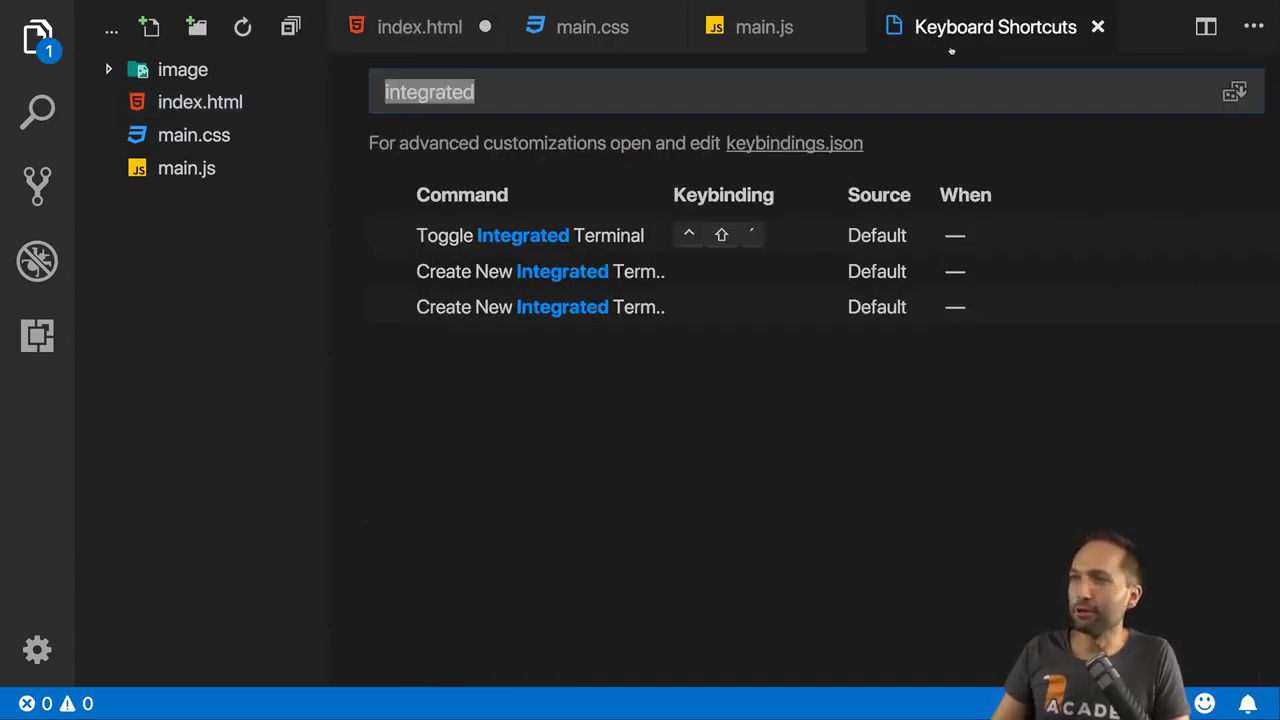
pyautogui.write('cmd d')
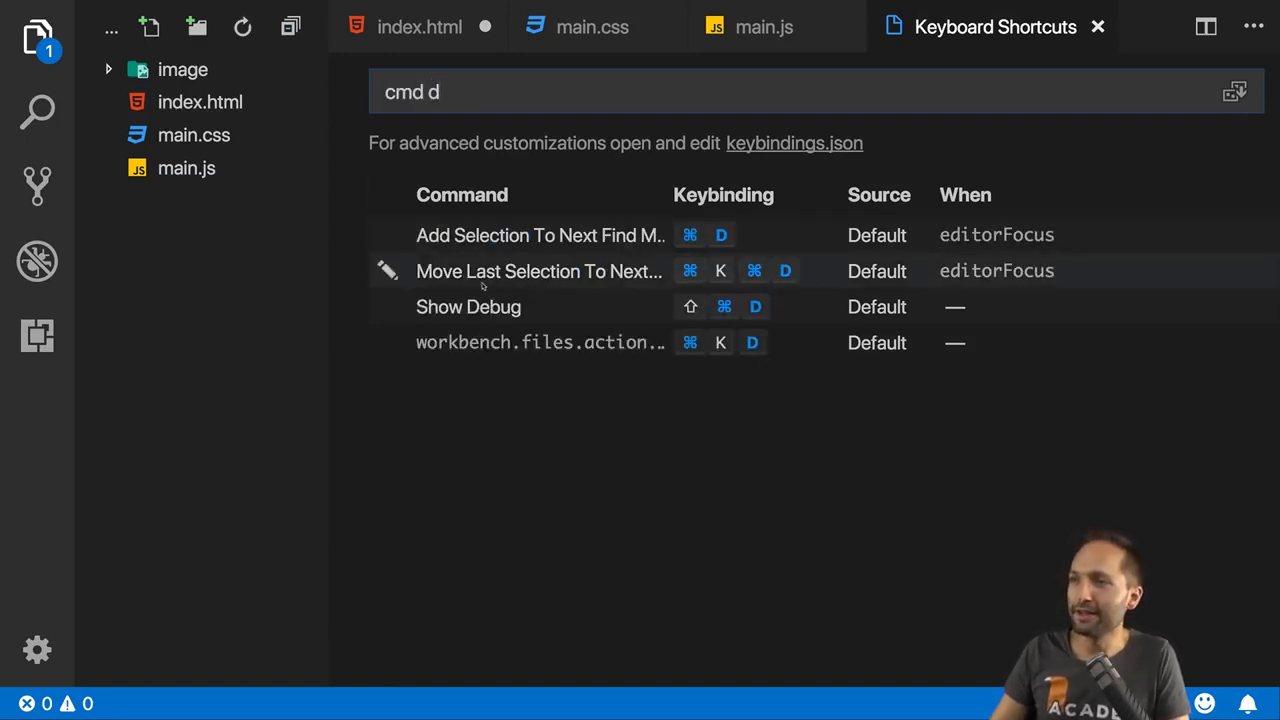
pyautogui.click(556, 246)
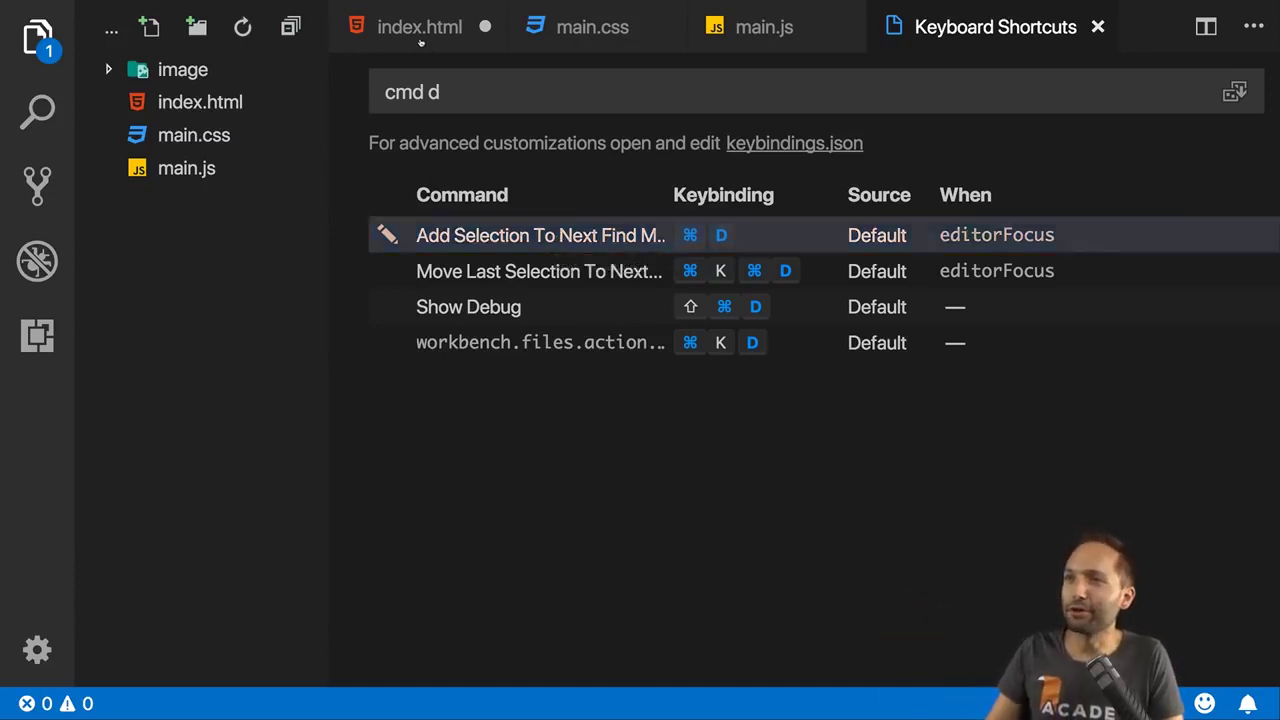
# - Switch to index.html and indent the second hamburger span on line 15 further than its neighbours
pyautogui.hotkey('ctrl', 'Tab')
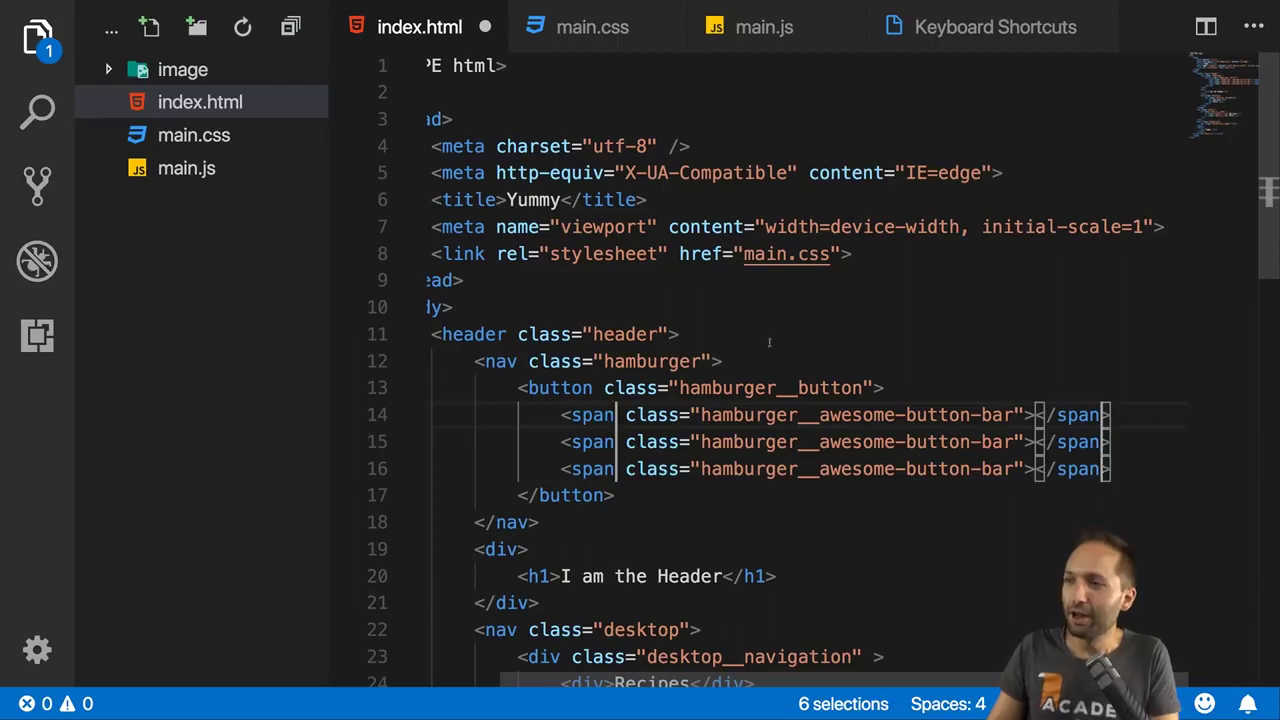
pyautogui.click(549, 432)
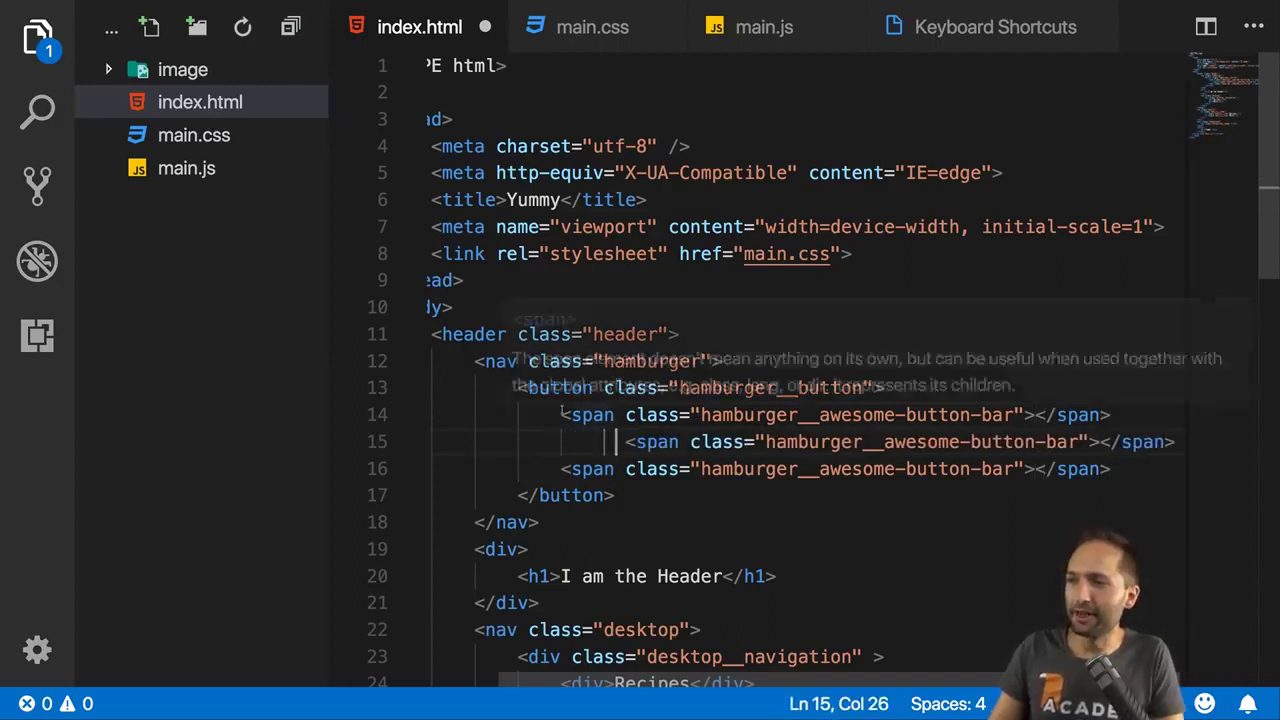
# - Search the keybindings for "format" to look up the Format Document shortcut
pyautogui.click(920, 30)
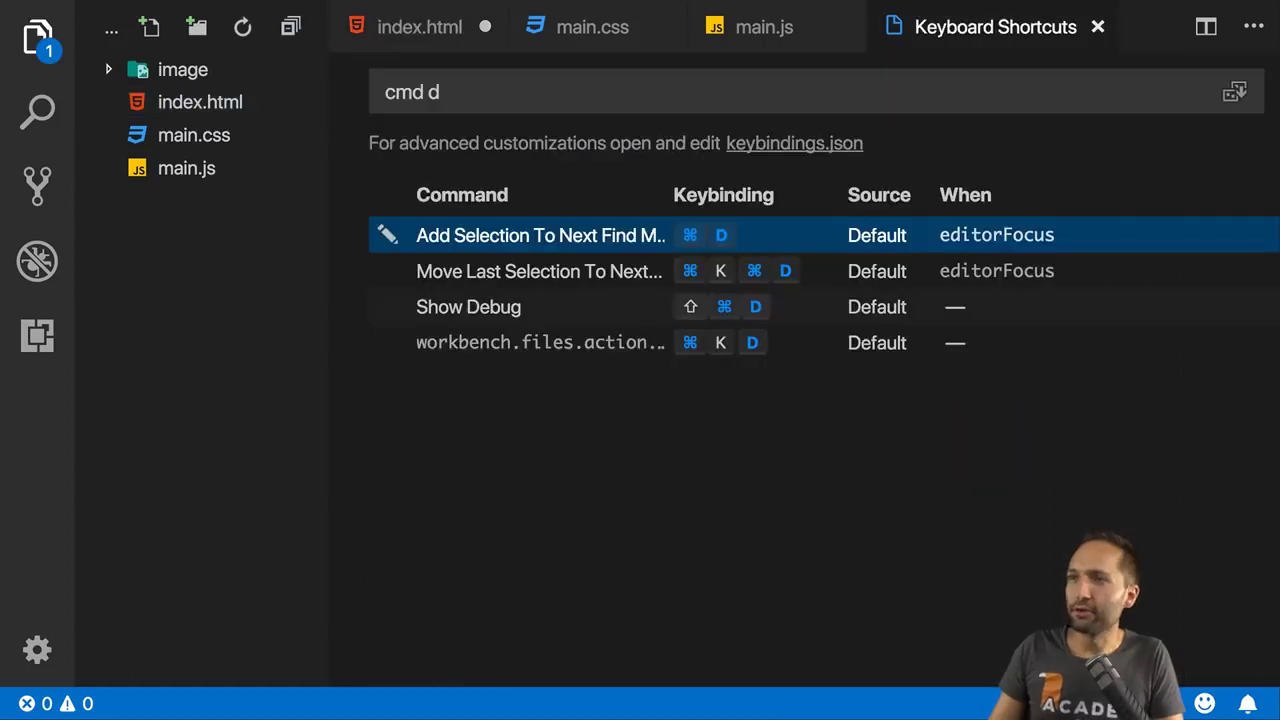
pyautogui.press('super+f')
pyautogui.write('format')
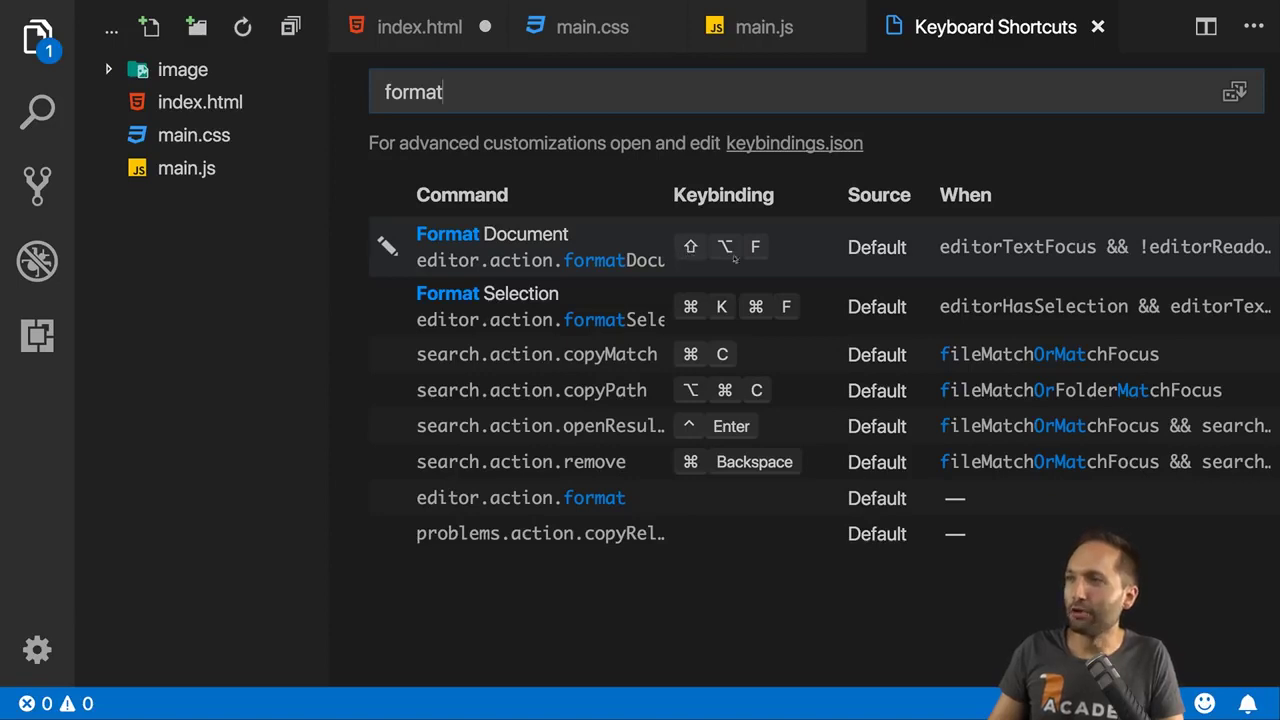
# - Switch to index.html, run Format Document on it, and review the cleaned-up body markup
pyautogui.click(420, 27)
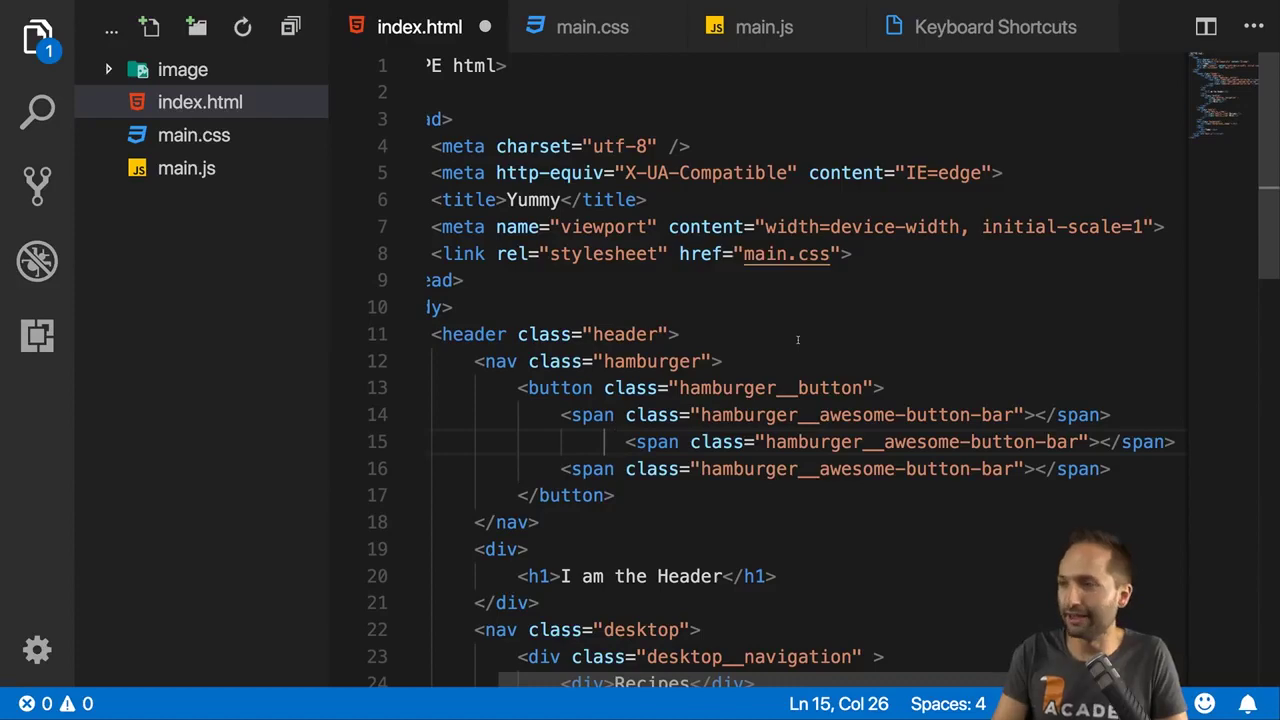
pyautogui.hotkey('shift', 'alt', 'f')
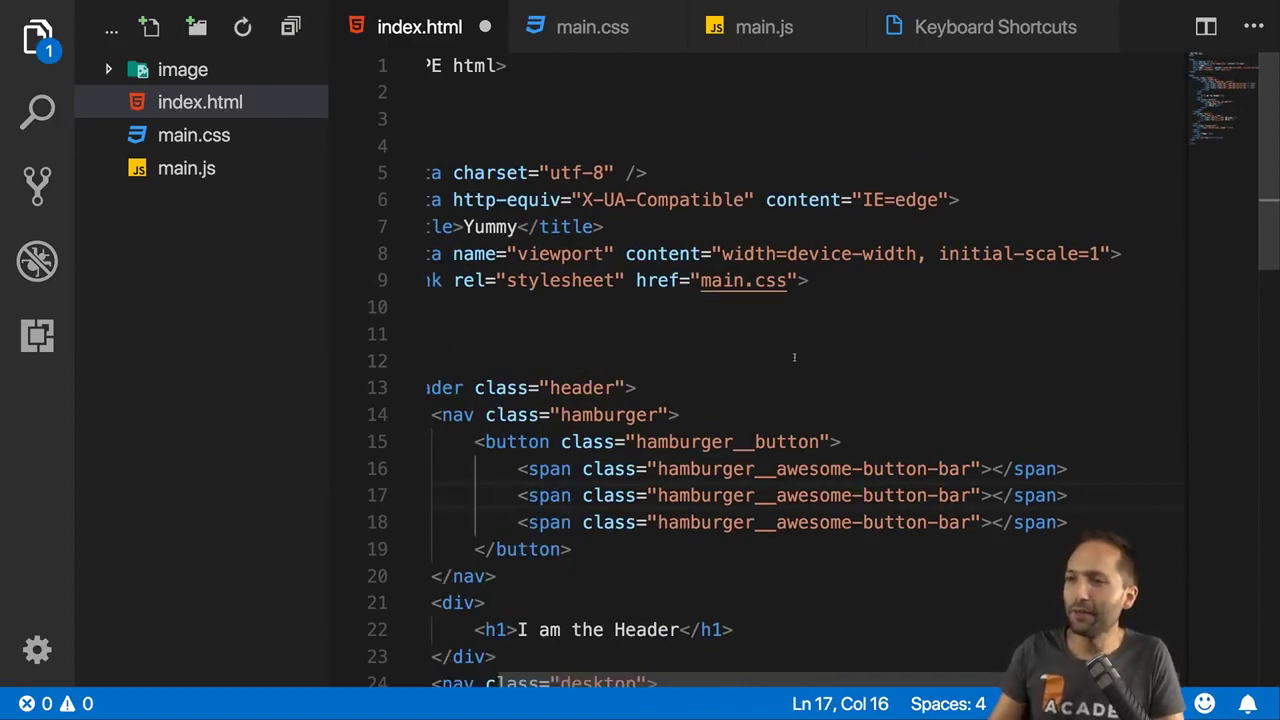
pyautogui.scroll(-3, 790, 356)
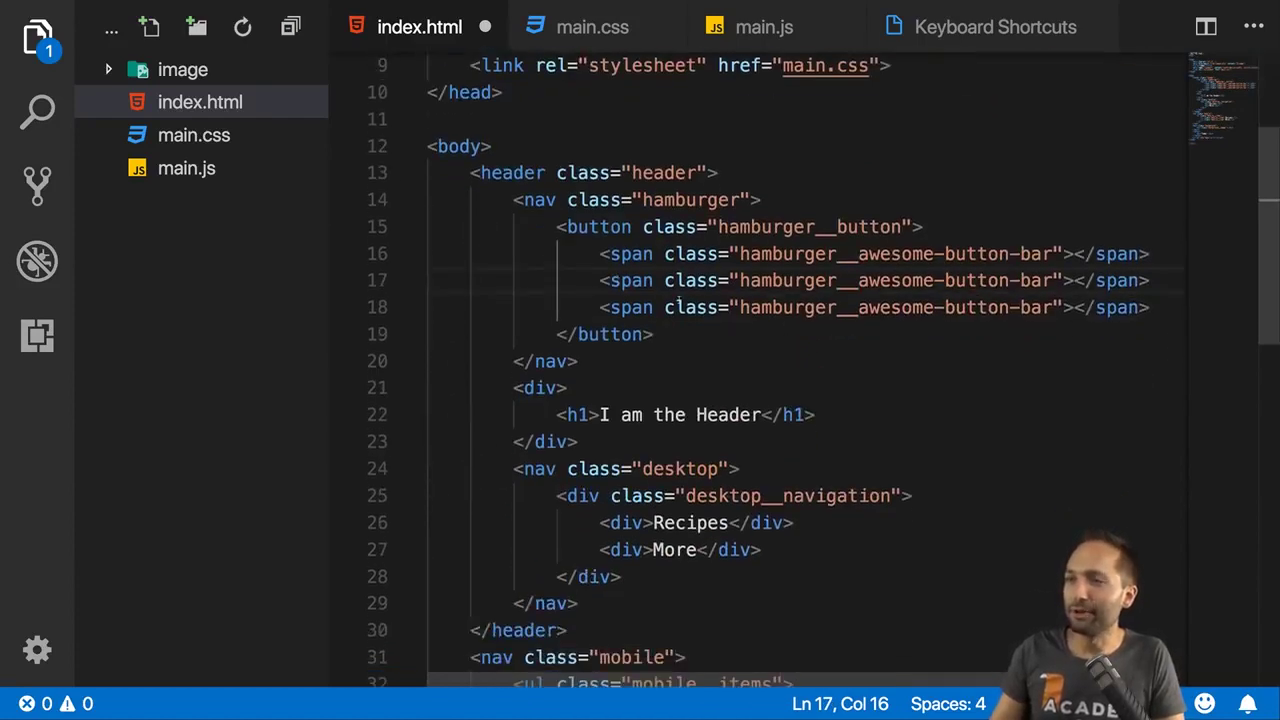
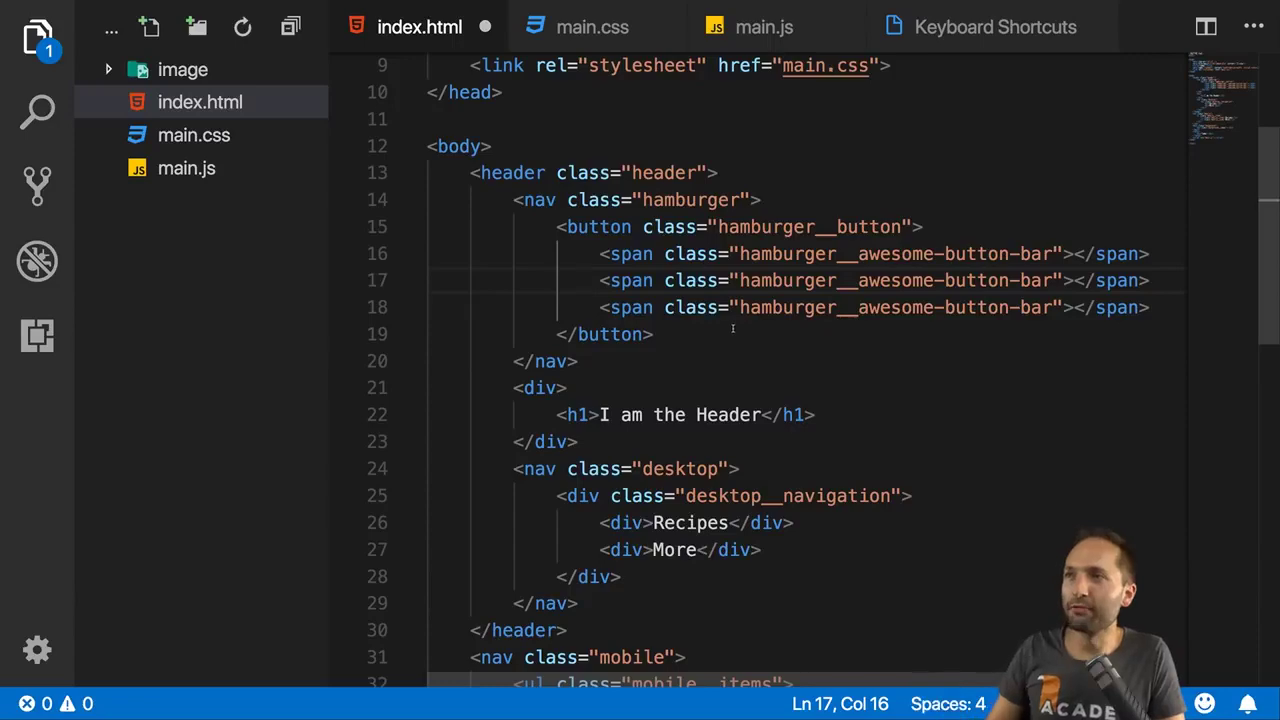
# - Switch through the open main.css and main.js files and return to index.html
pyautogui.click(586, 28)
pyautogui.click(764, 28)
pyautogui.click(592, 28)
pyautogui.click(425, 28)
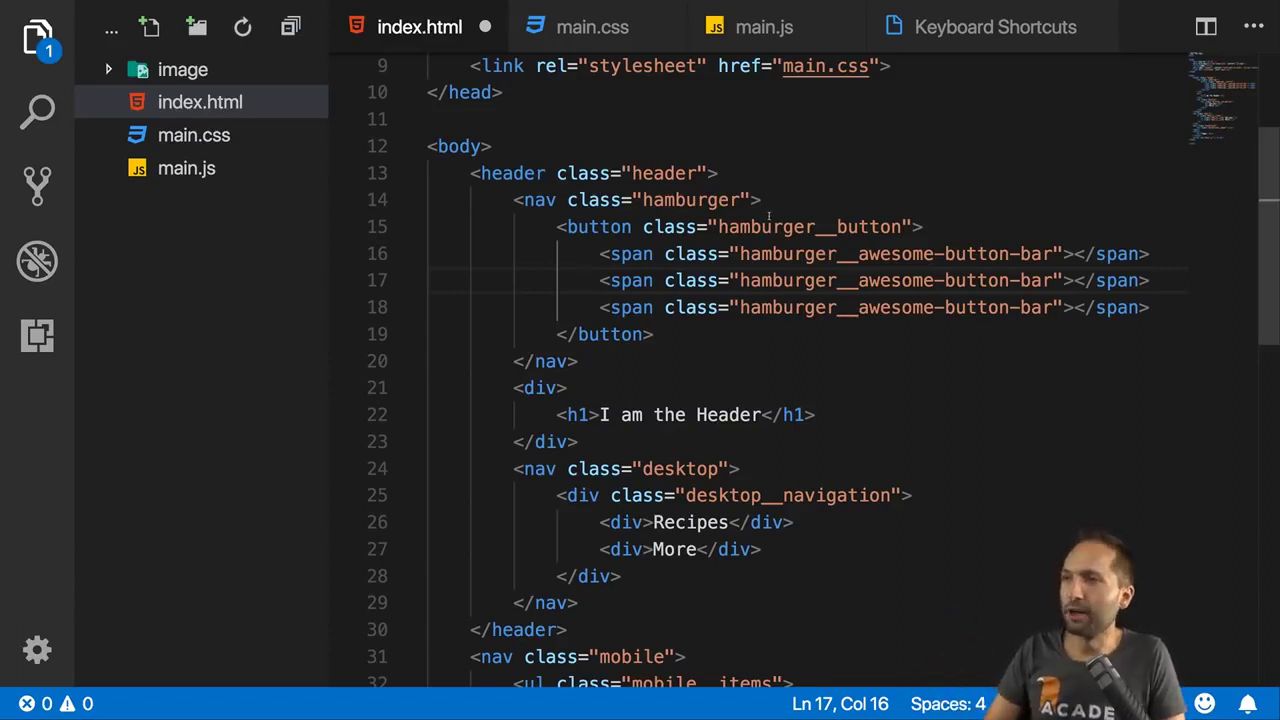
# - Cycle through the recently opened files in the quick file list and open main.css from it
pyautogui.press('super+p')
pyautogui.press('Down')
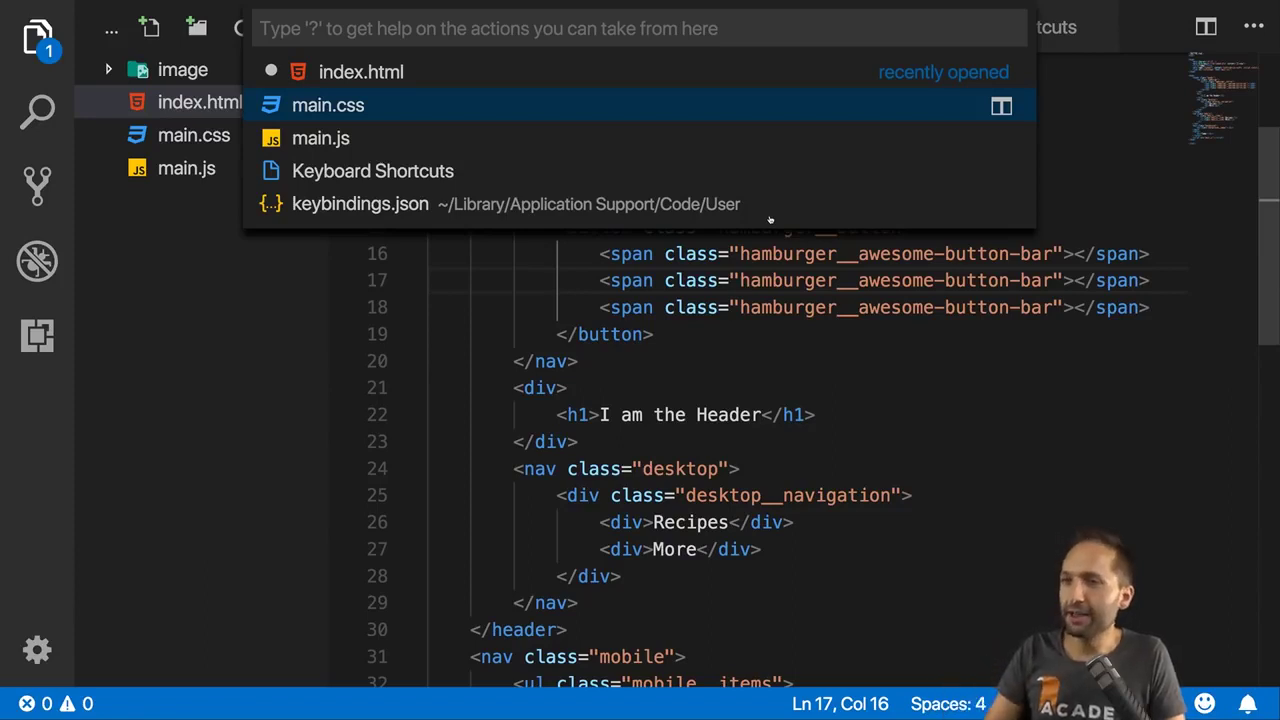
pyautogui.press('Down')
pyautogui.press('Down')
pyautogui.press('Down')
pyautogui.press('Down')
pyautogui.press('Down')
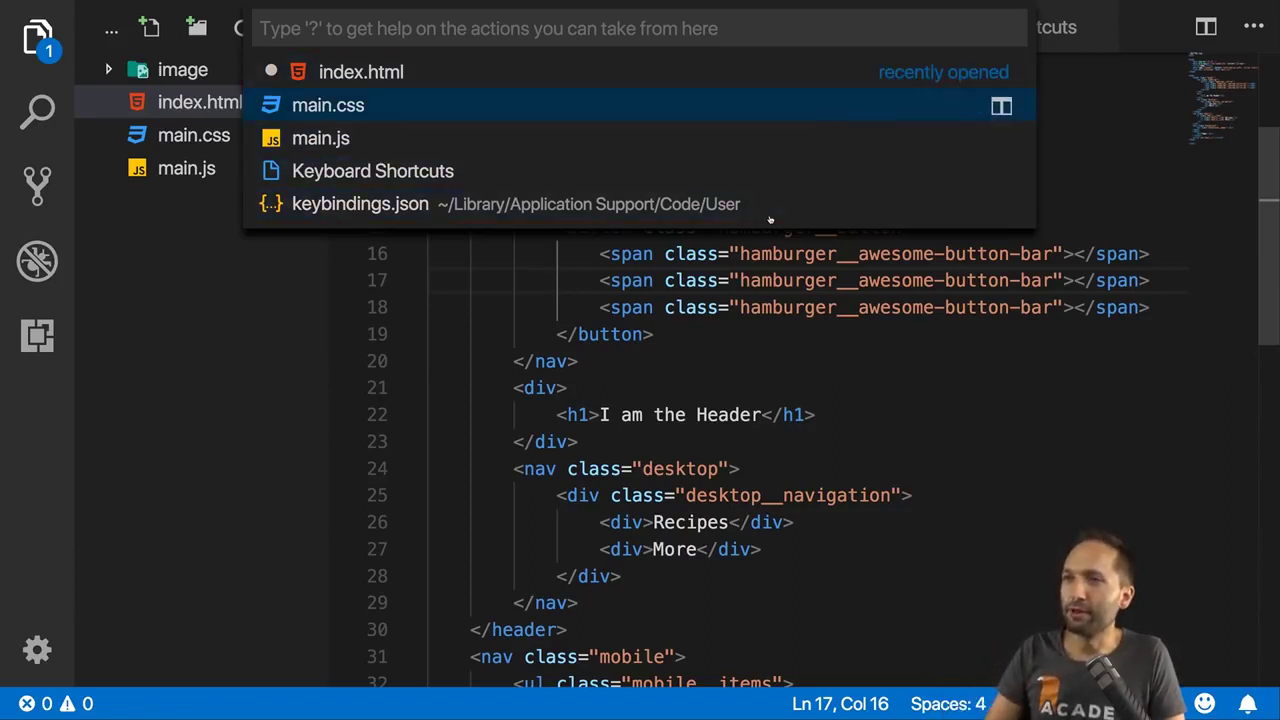
pyautogui.press('Down')
pyautogui.press('Down')
pyautogui.press('Down')
pyautogui.press('Down')
pyautogui.press('Down')
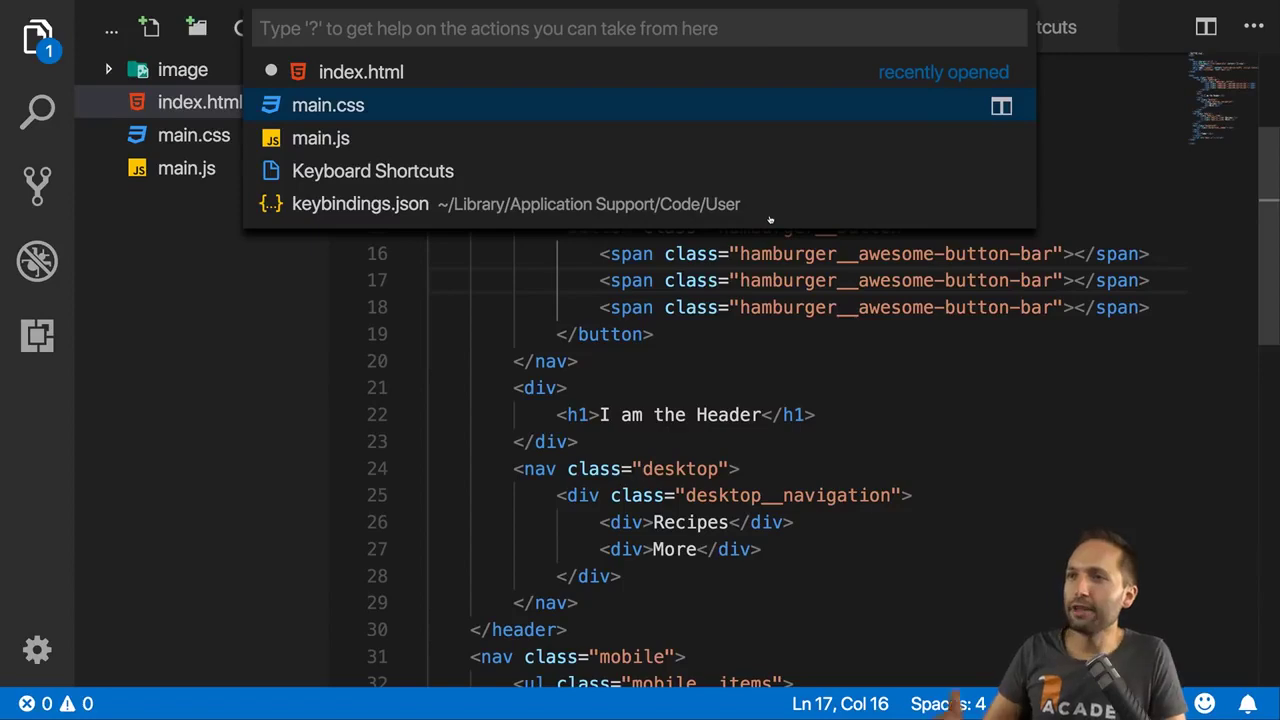
pyautogui.press('Return')
# - Return to index.html through the quick list of recently opened files
pyautogui.press('super+p')
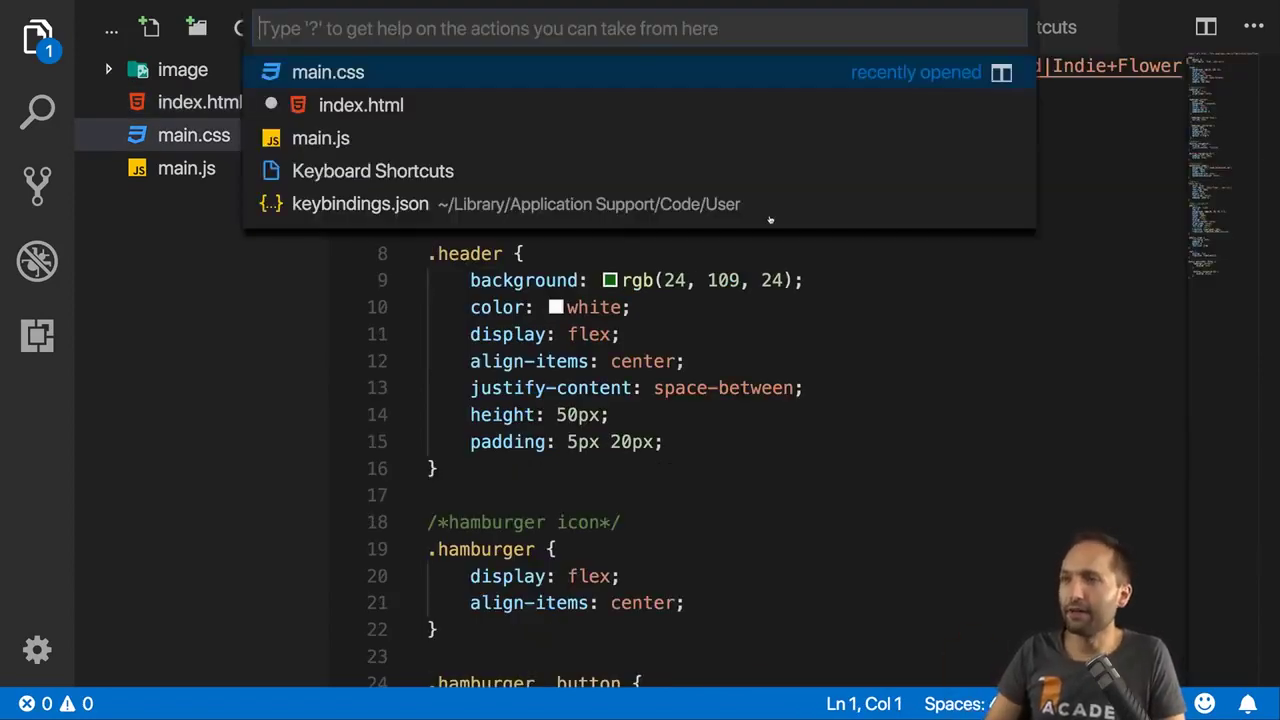
pyautogui.press('Down')
pyautogui.press('Return')
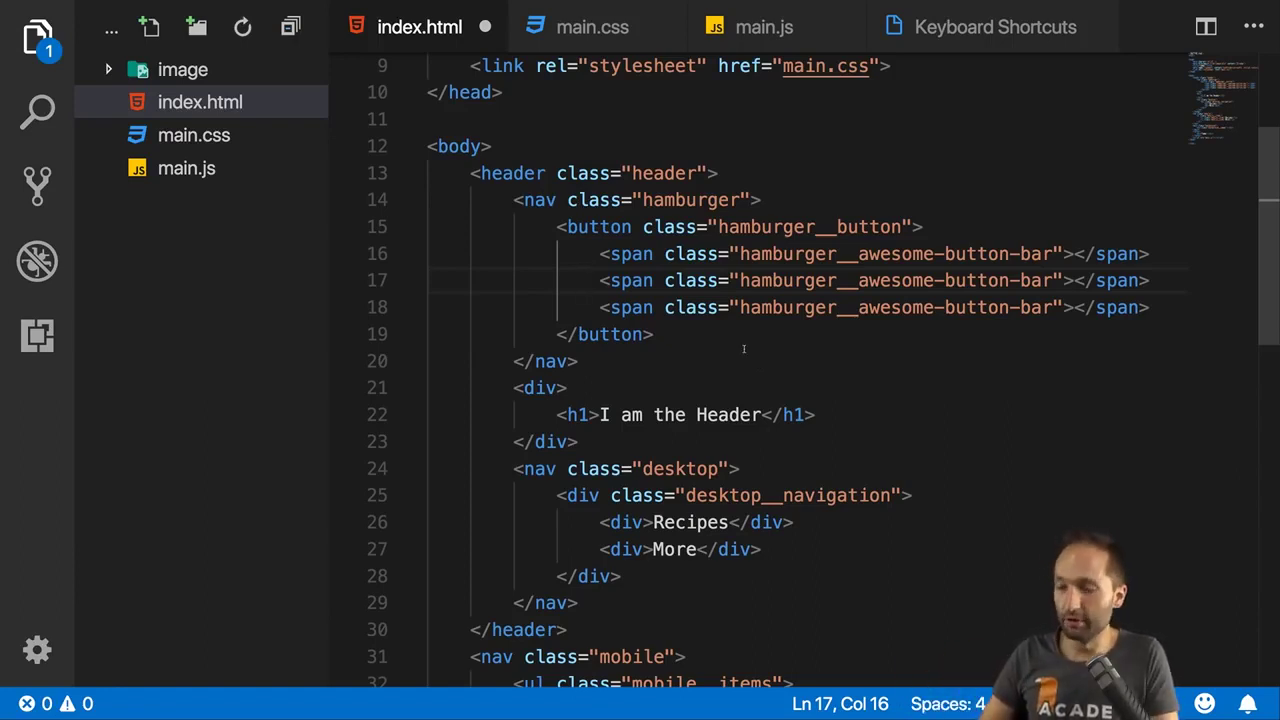
# - Switch to project-2 through the recent workspaces list and return to project-1 the same way
pyautogui.hotkey('ctrl', 'r')
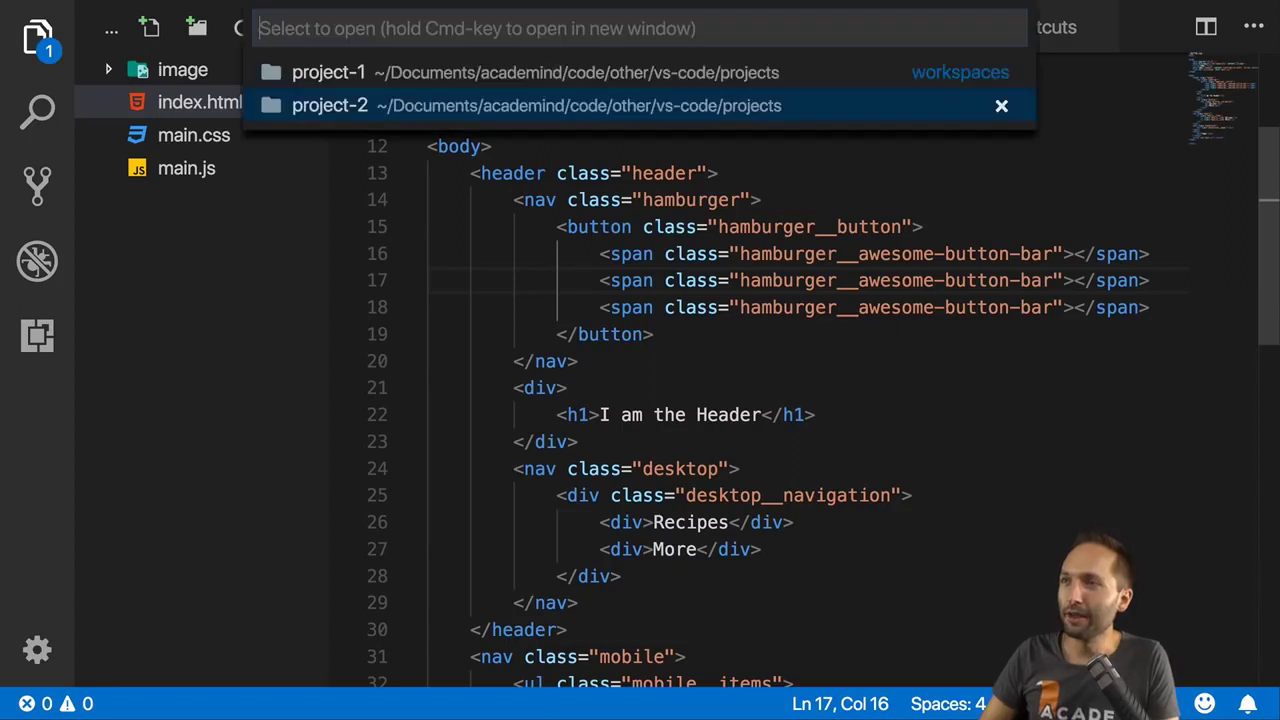
pyautogui.press('Up')
pyautogui.press('Down')
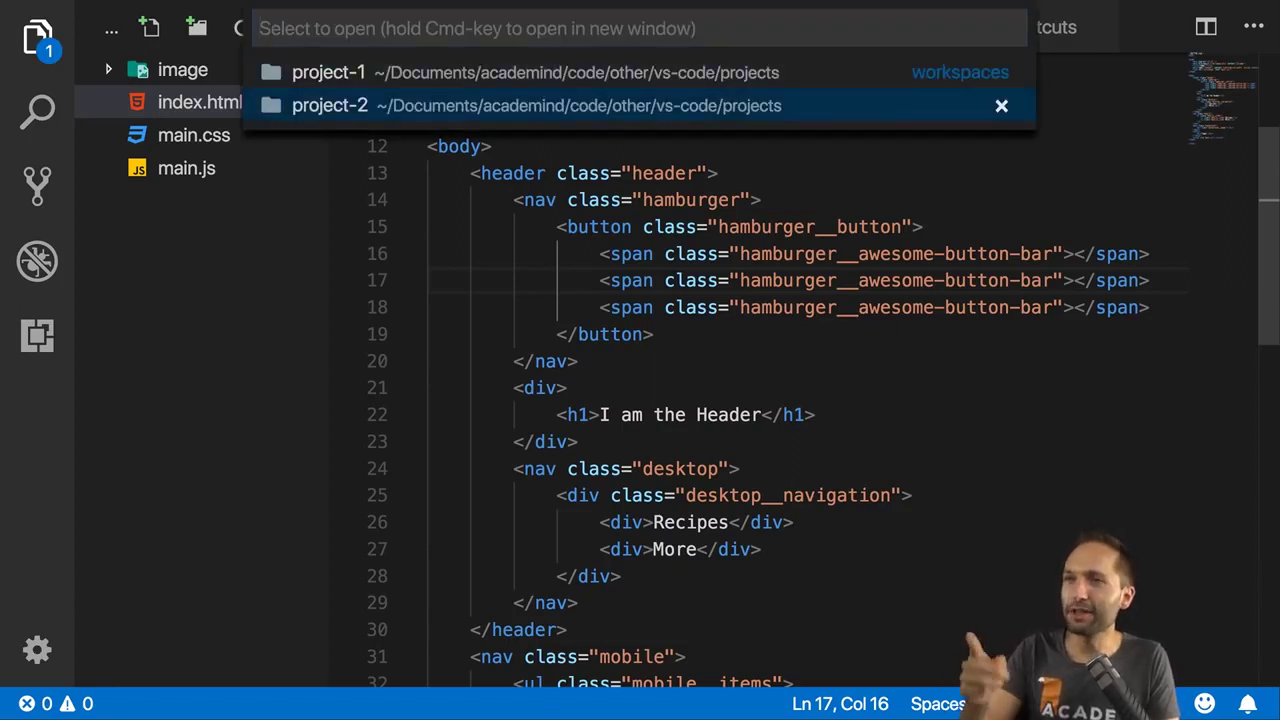
pyautogui.press('Up')
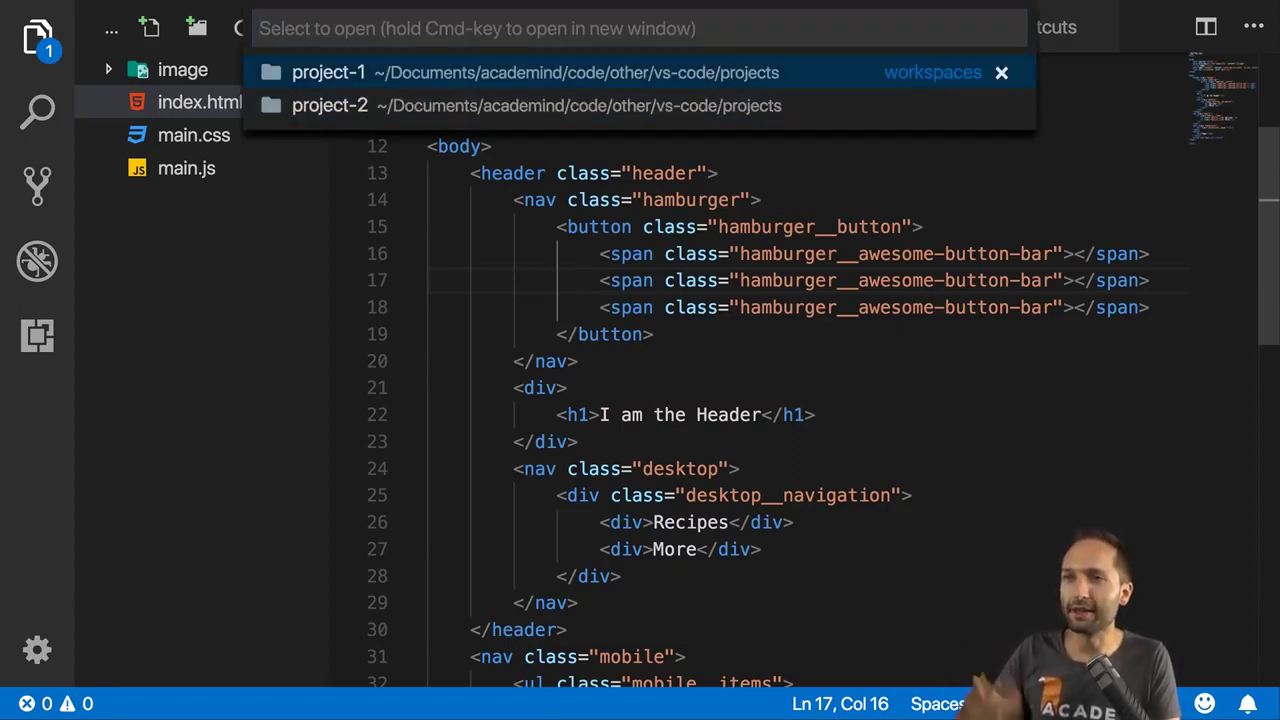
pyautogui.press('Down')
pyautogui.press('Return')
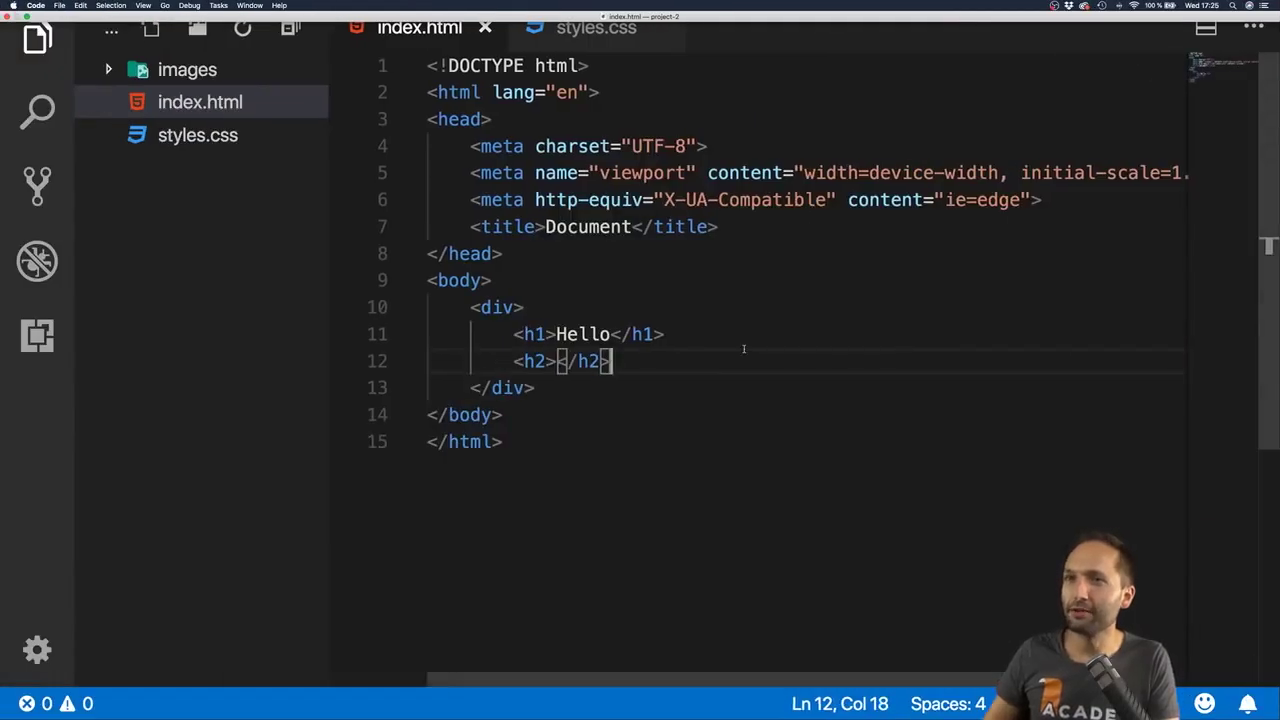
pyautogui.hotkey('ctrl', 'r')
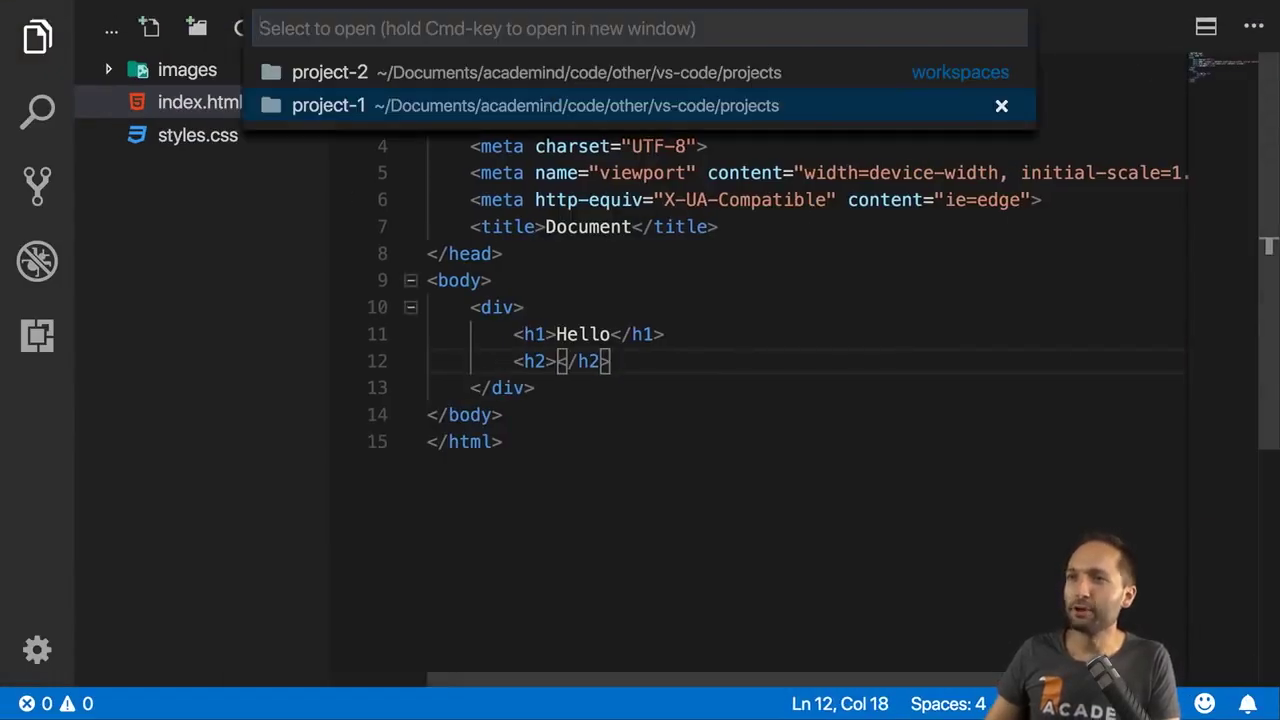
pyautogui.press('Return')
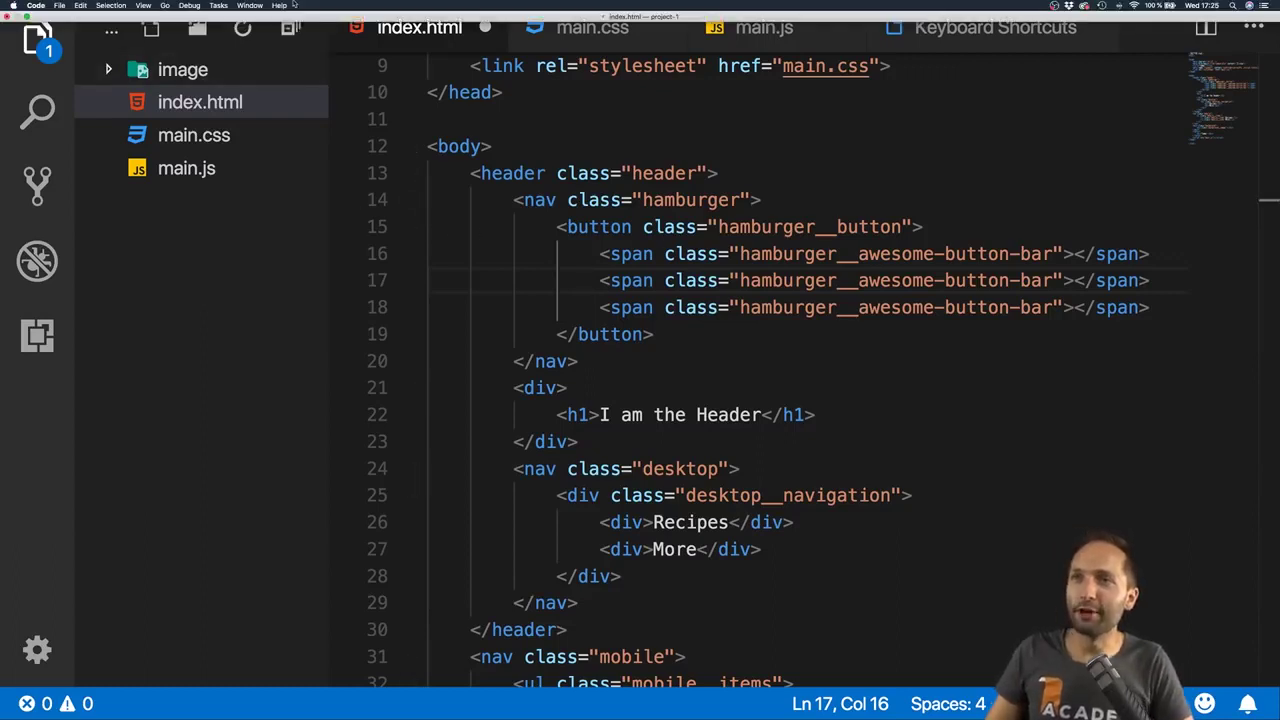
pyautogui.click(279, 5)
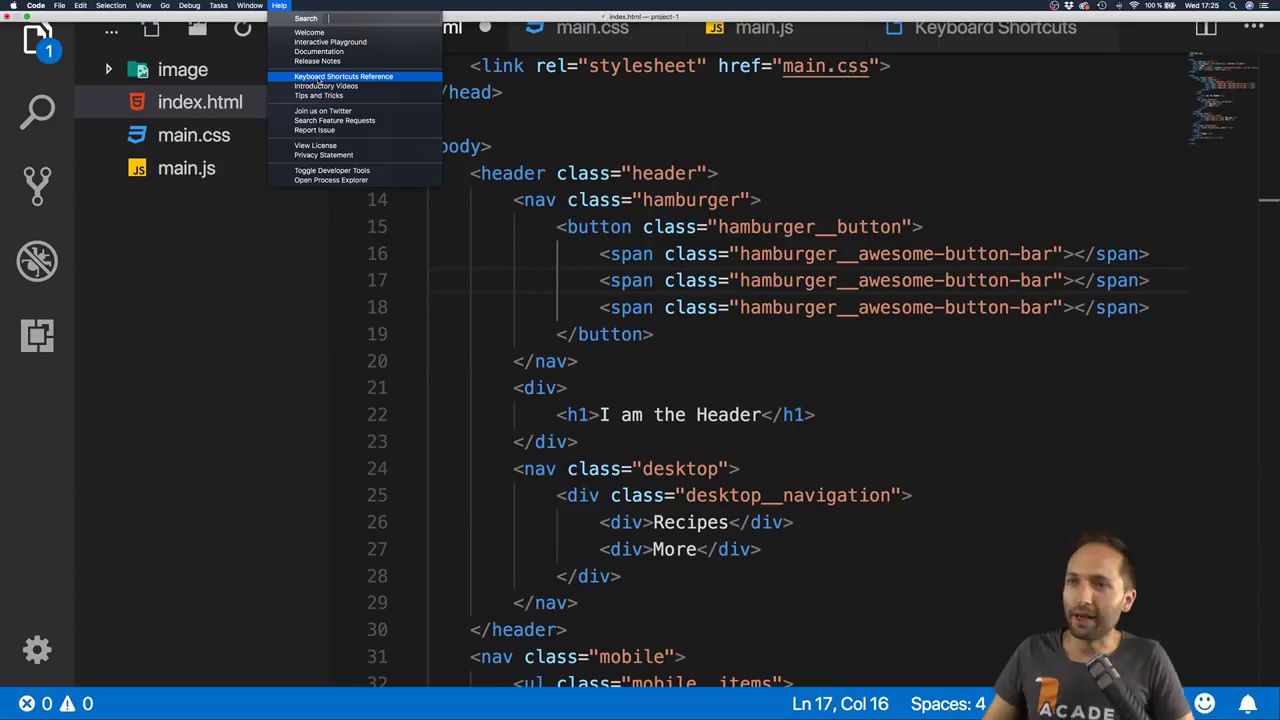
pyautogui.click(727, 378)
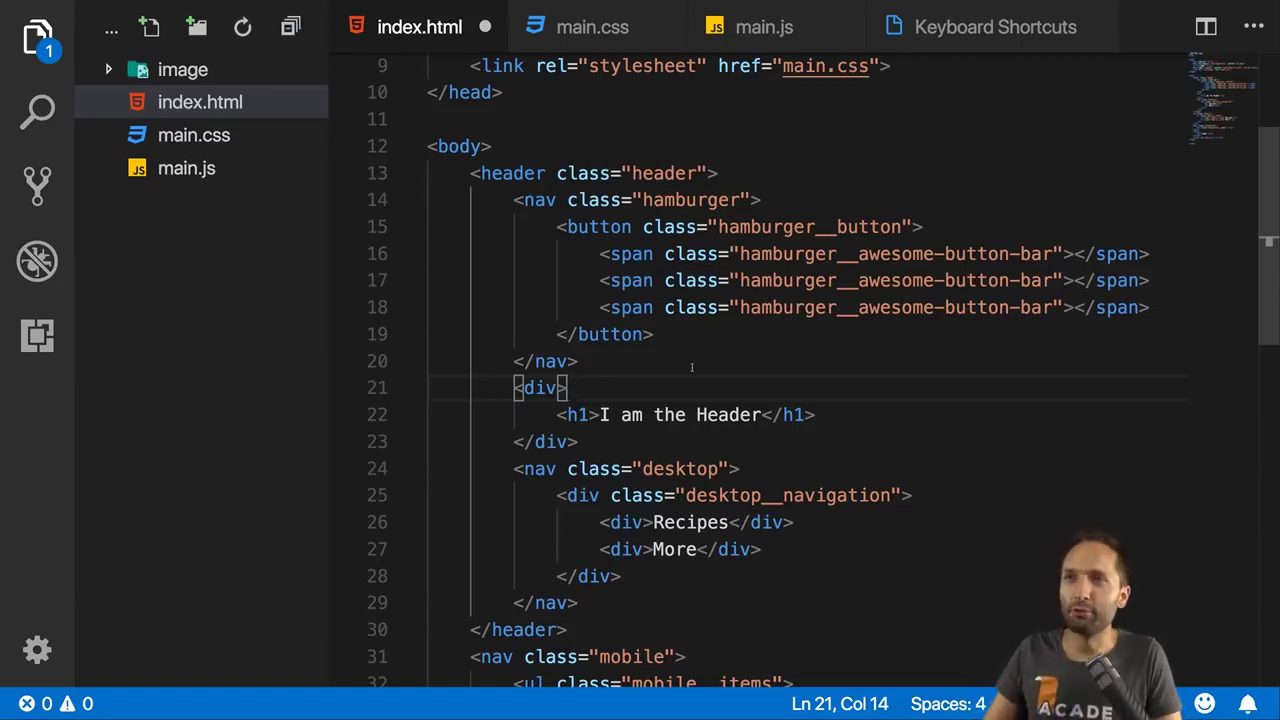
# - Open the settings by finding Preferences: Open Settings in the command palette with "settings", and hide the file sidebar
pyautogui.press('super+shift+p')
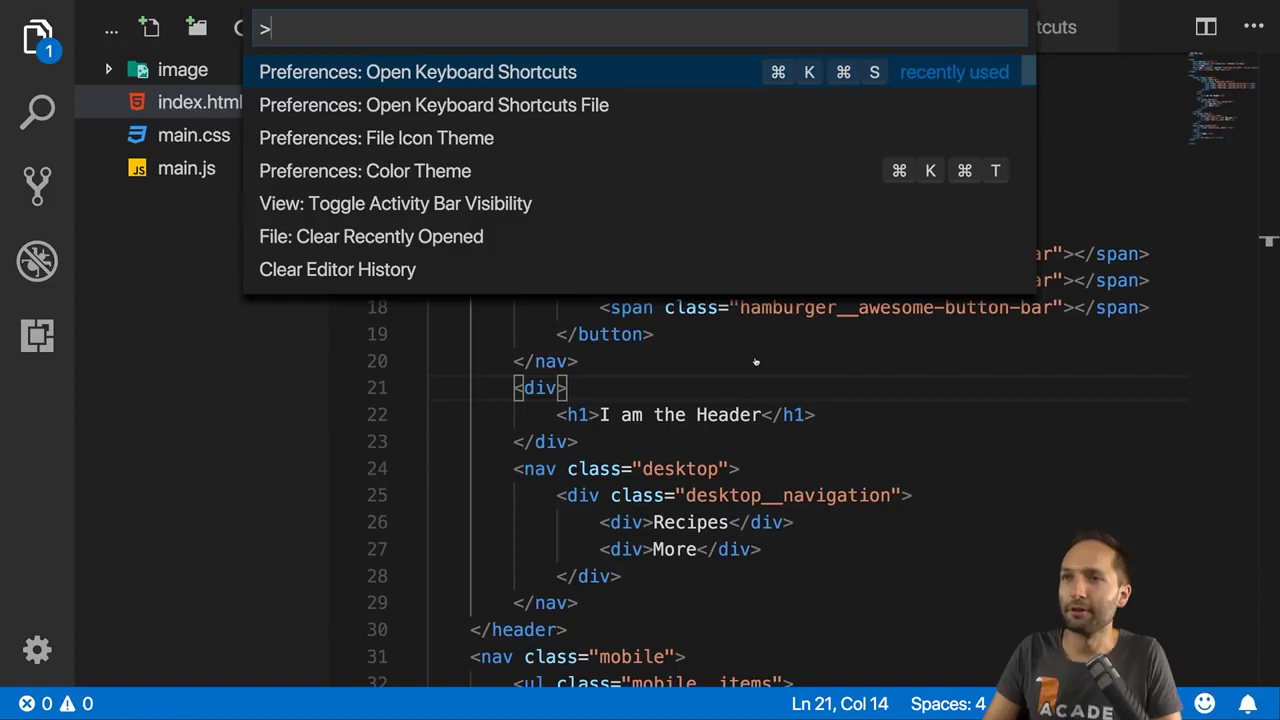
pyautogui.write('settings')
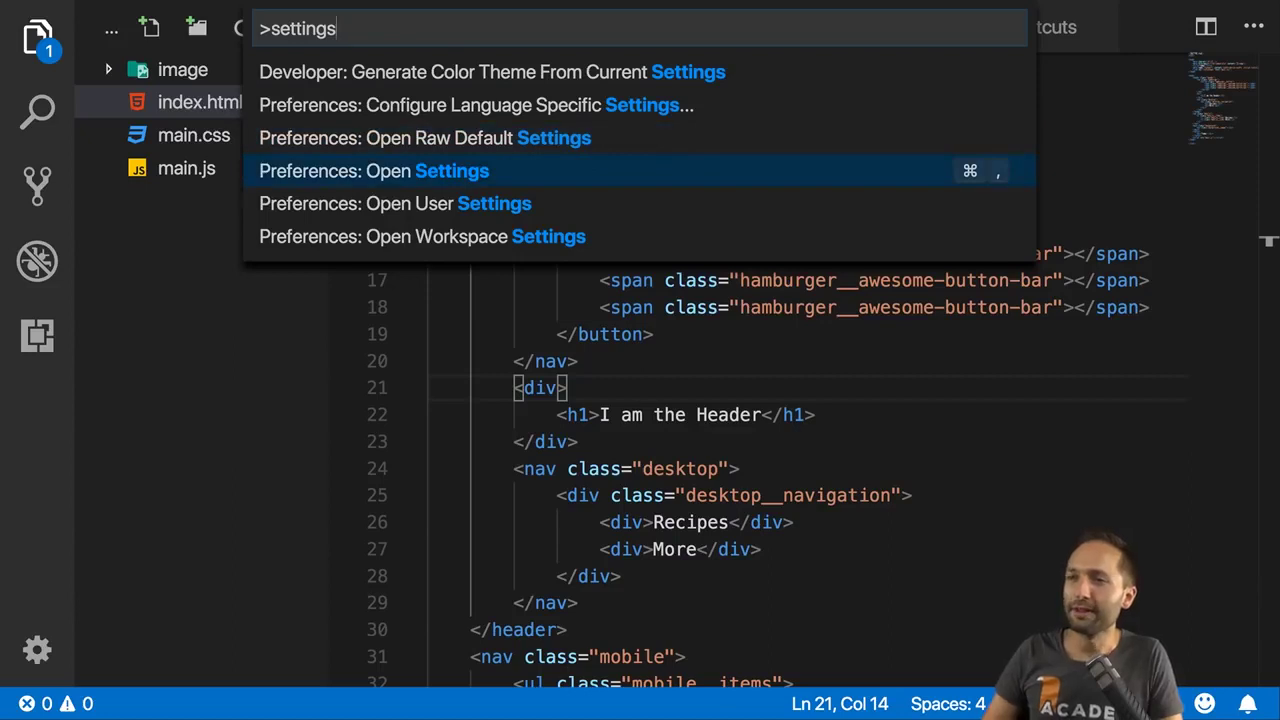
pyautogui.press('Return')
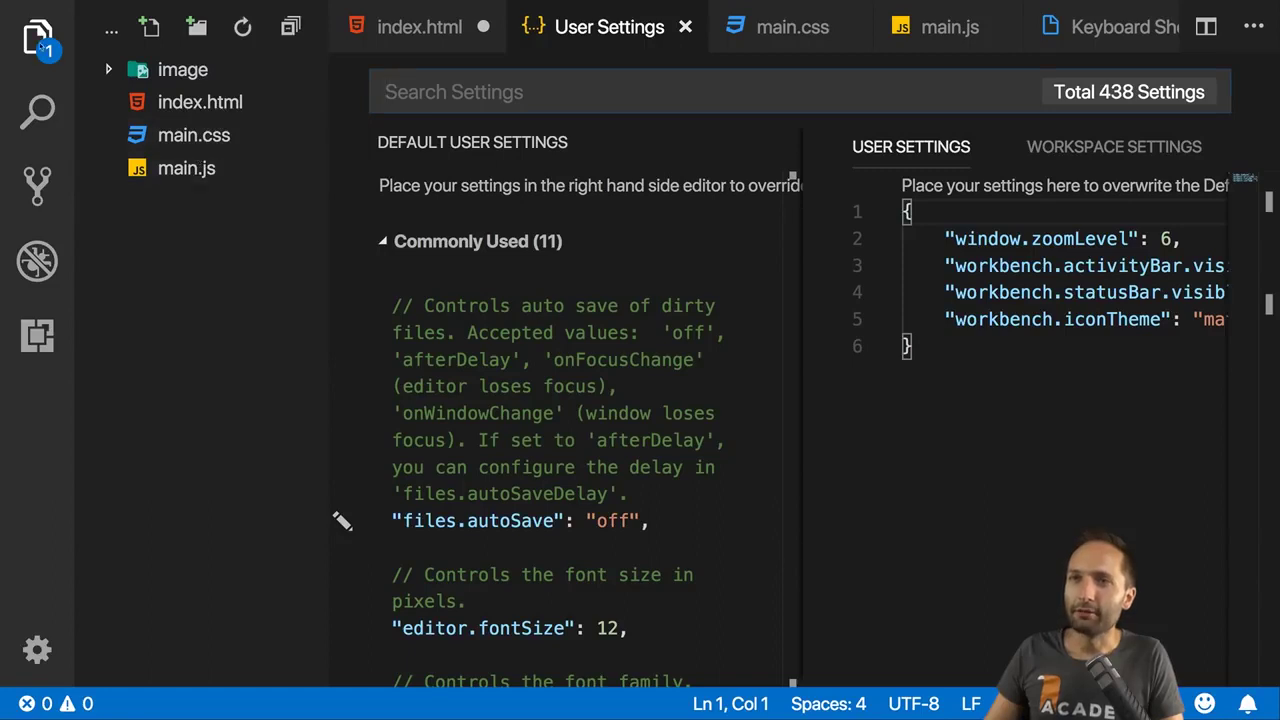
pyautogui.press('super+b')
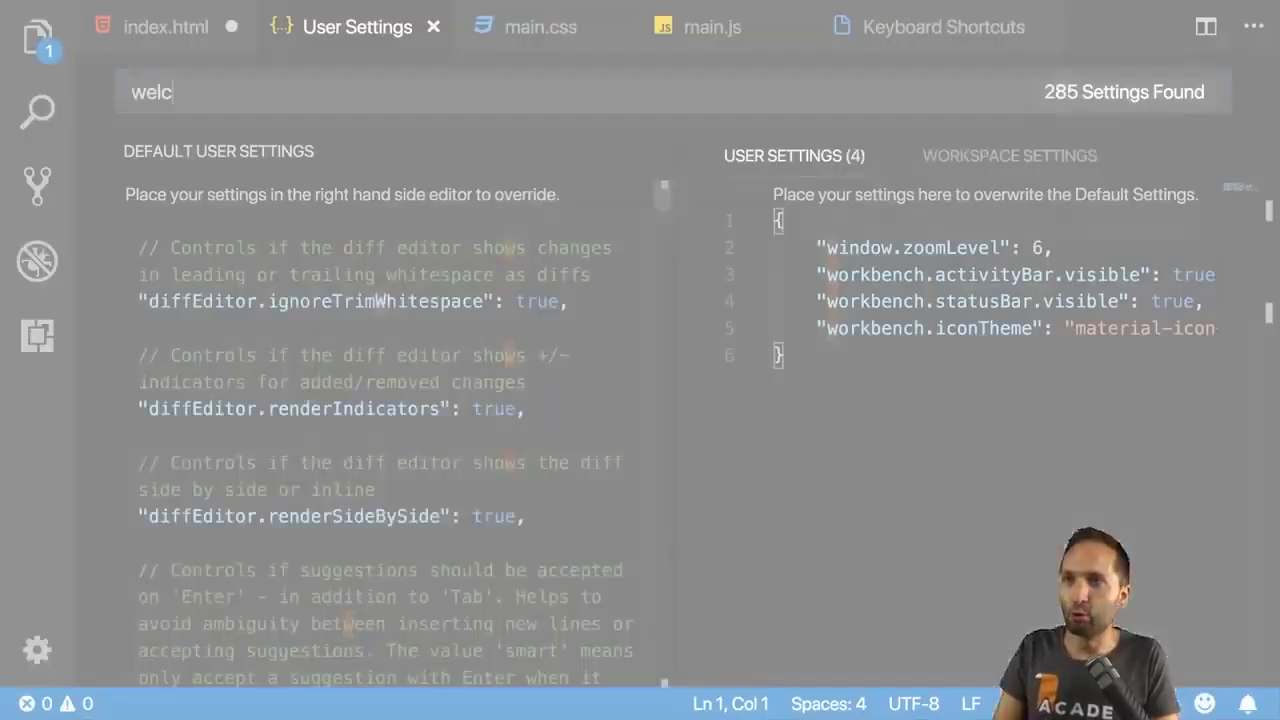
# - Search the settings for "welcome", override workbench.startupEditor with "none" in the user settings, and widen the user settings pane
pyautogui.write('ome')
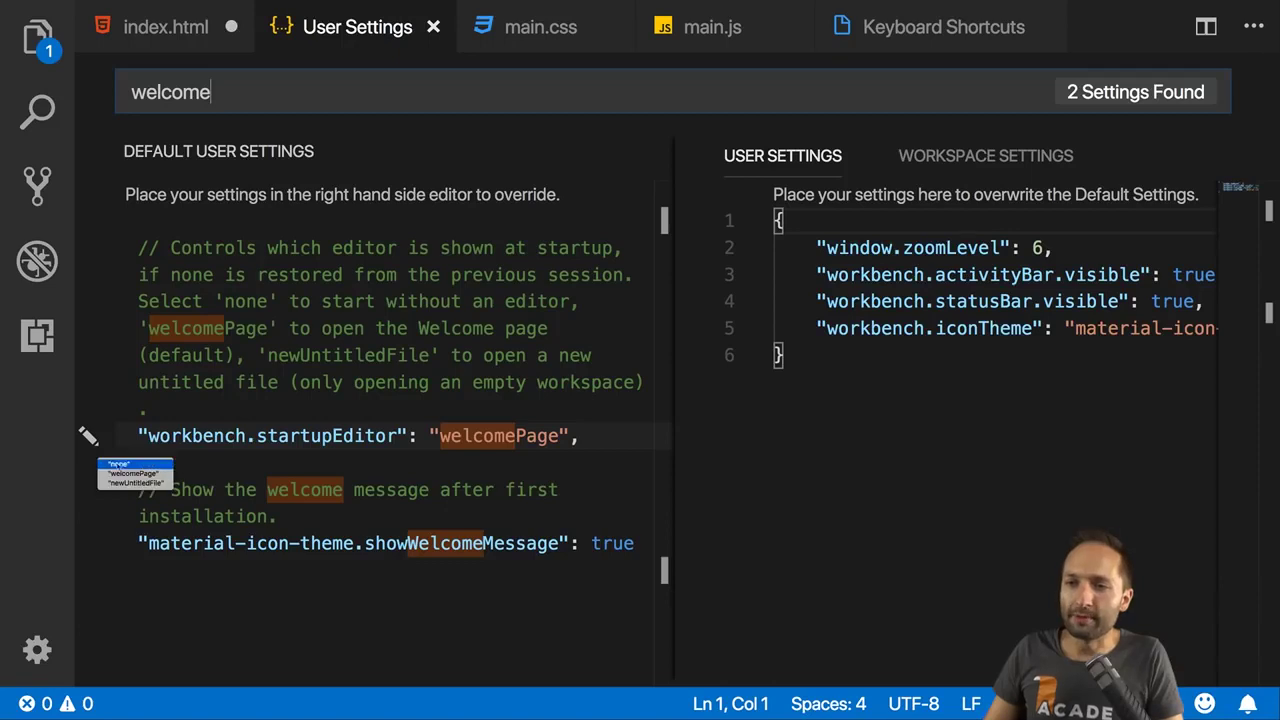
pyautogui.click(118, 464)
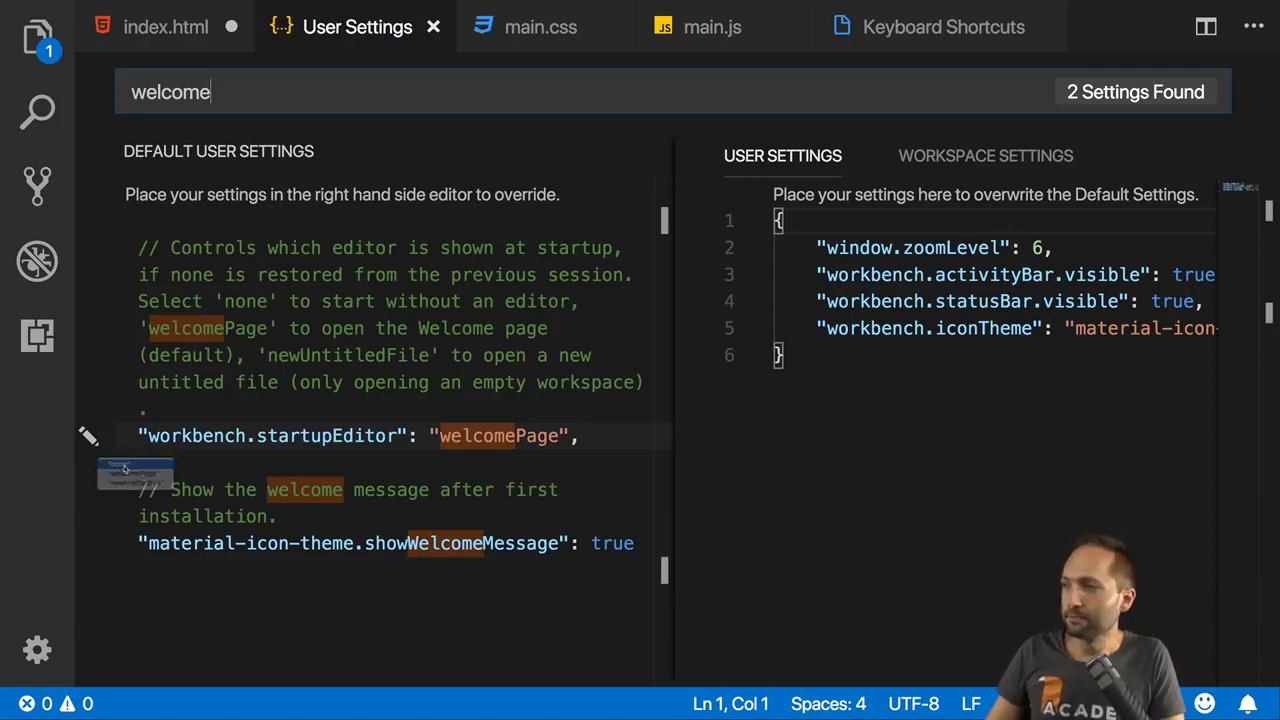
pyautogui.hscroll(1, 904, 446)
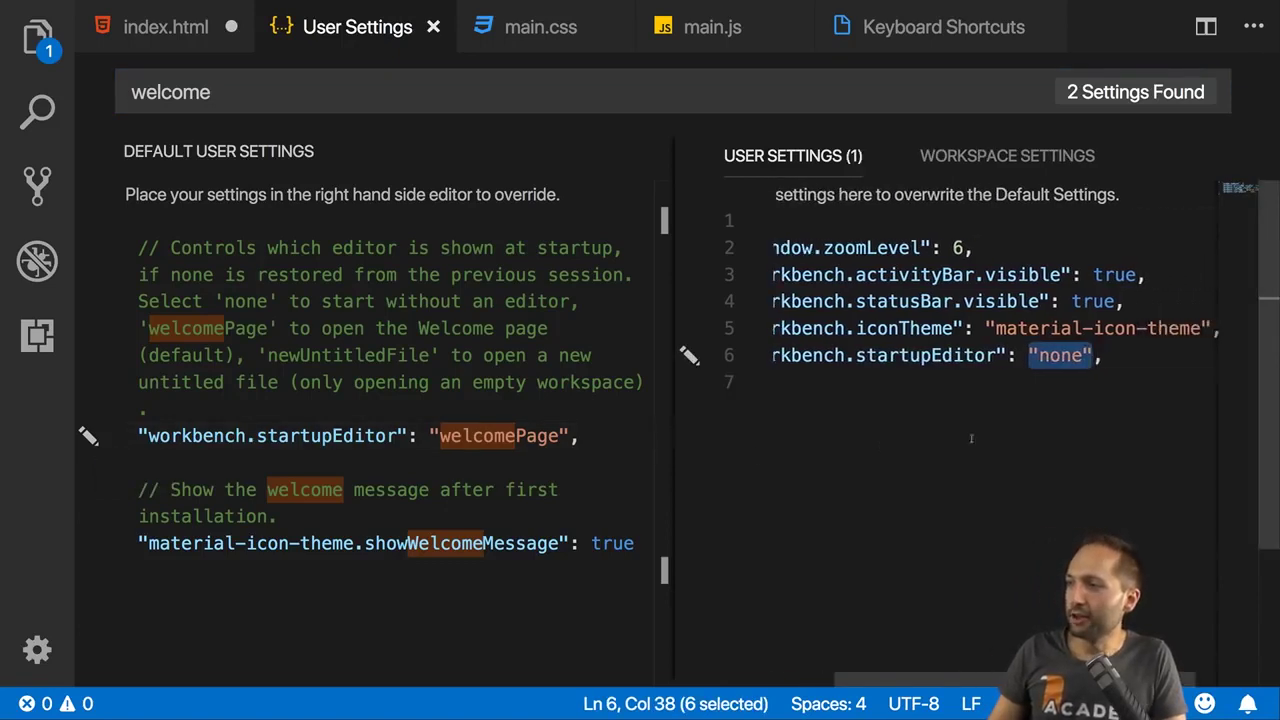
pyautogui.hscroll(-1, 935, 366)
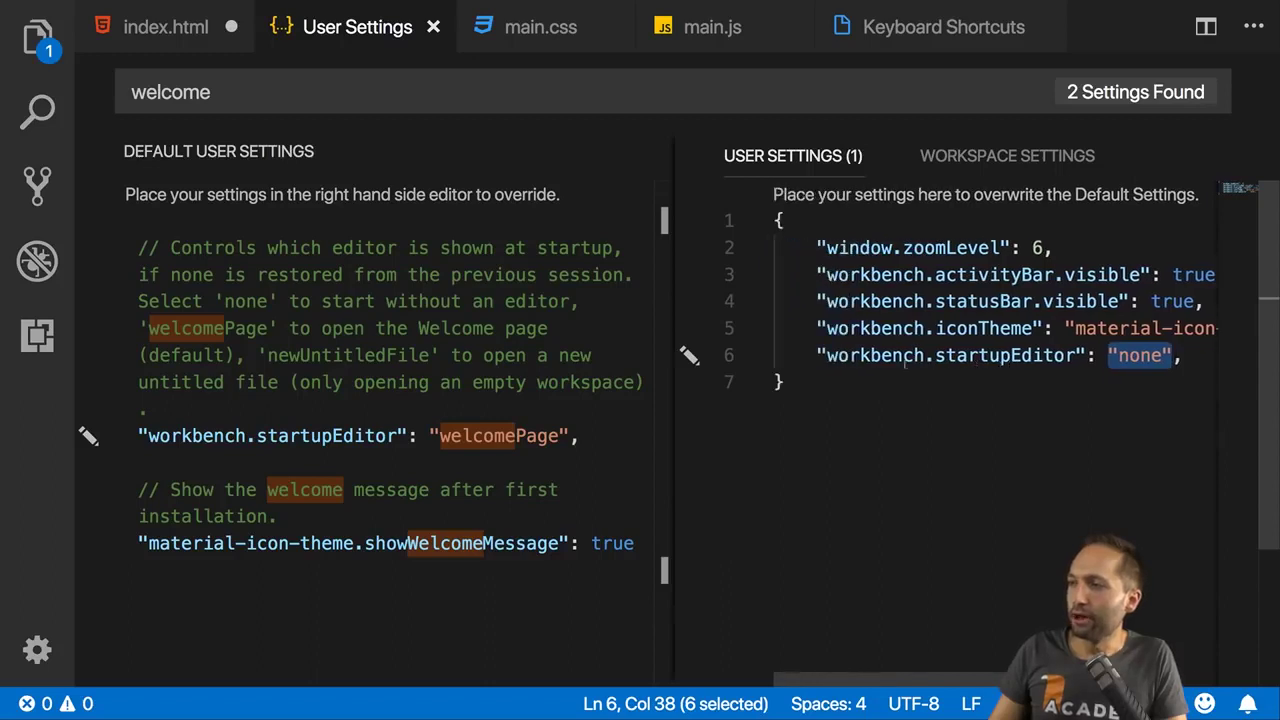
pyautogui.moveTo(677, 454); pyautogui.dragTo(632, 453)
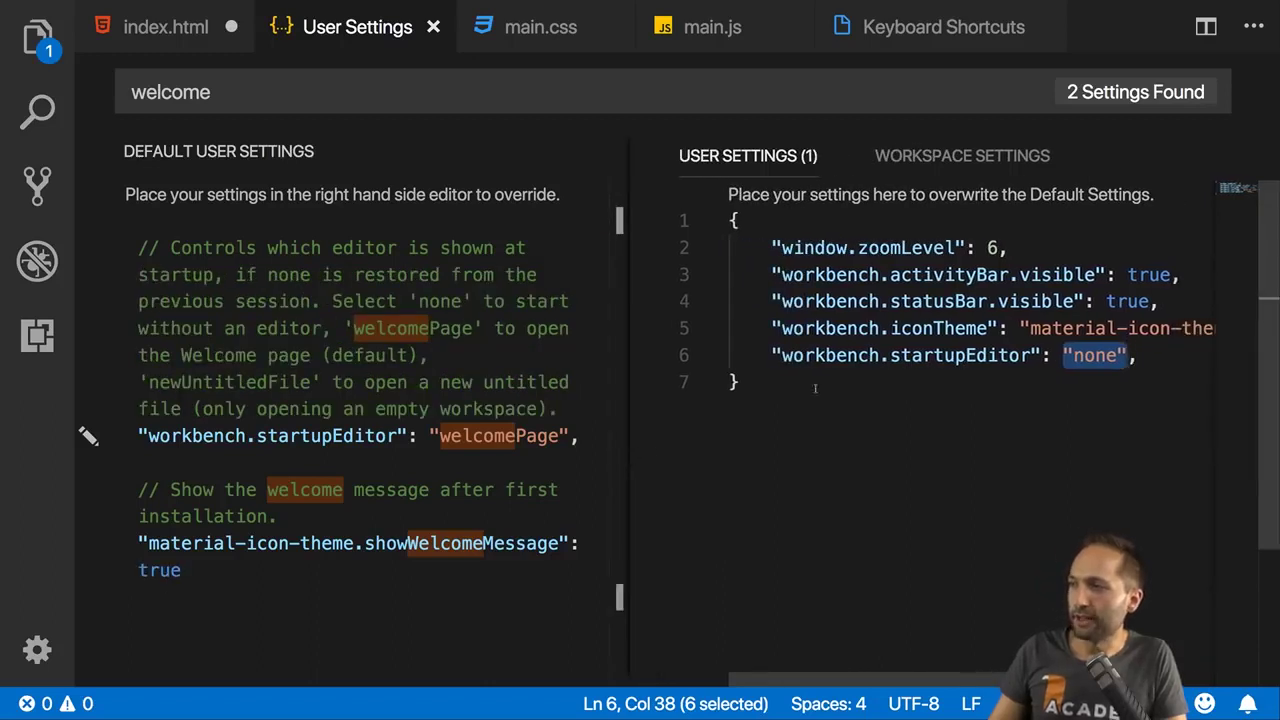
pyautogui.click(644, 355)
pyautogui.moveTo(772, 355); pyautogui.dragTo(1130, 355)
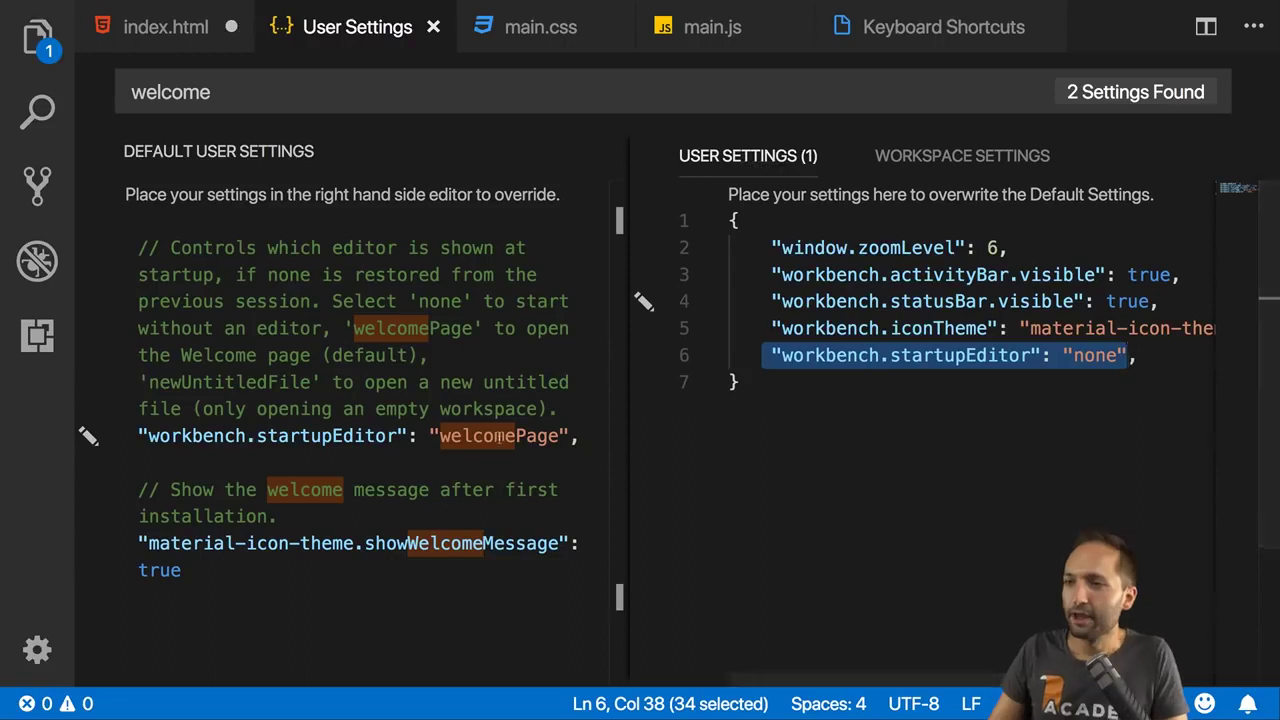
# - Change workbench.startupEditor to "welcomePage" and return it to "none"
pyautogui.click(89, 437)
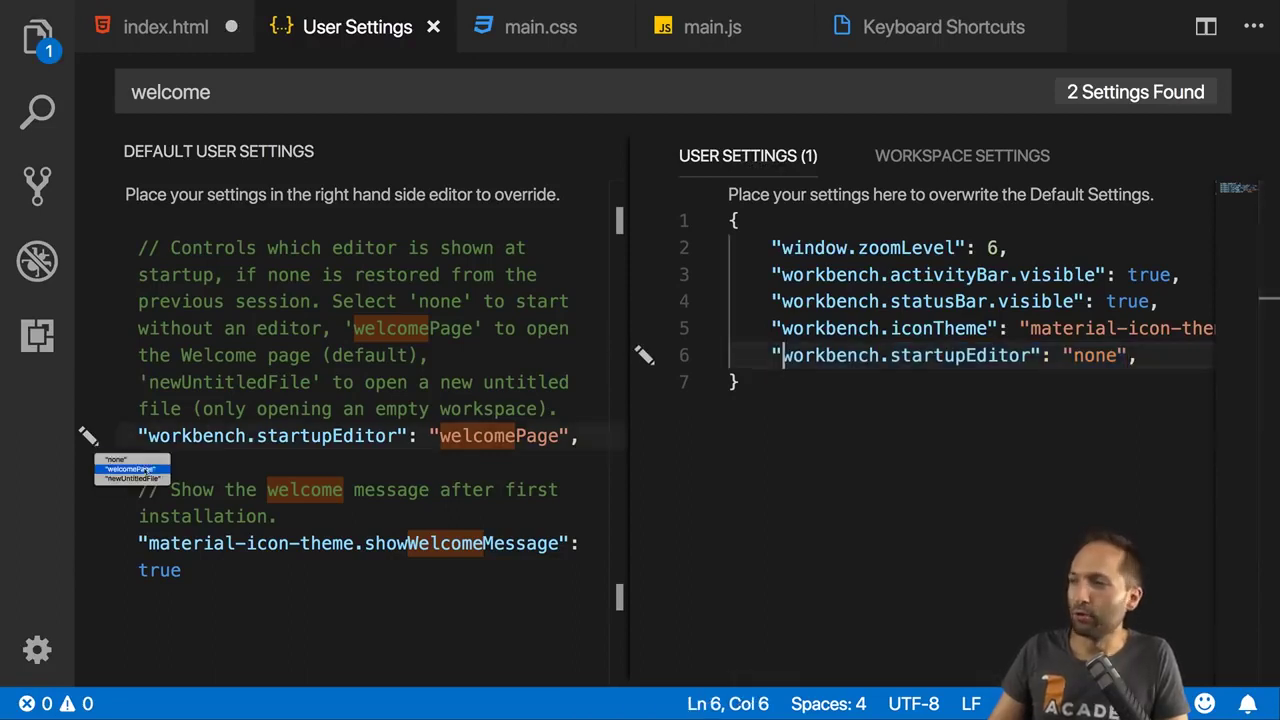
pyautogui.click(125, 470)
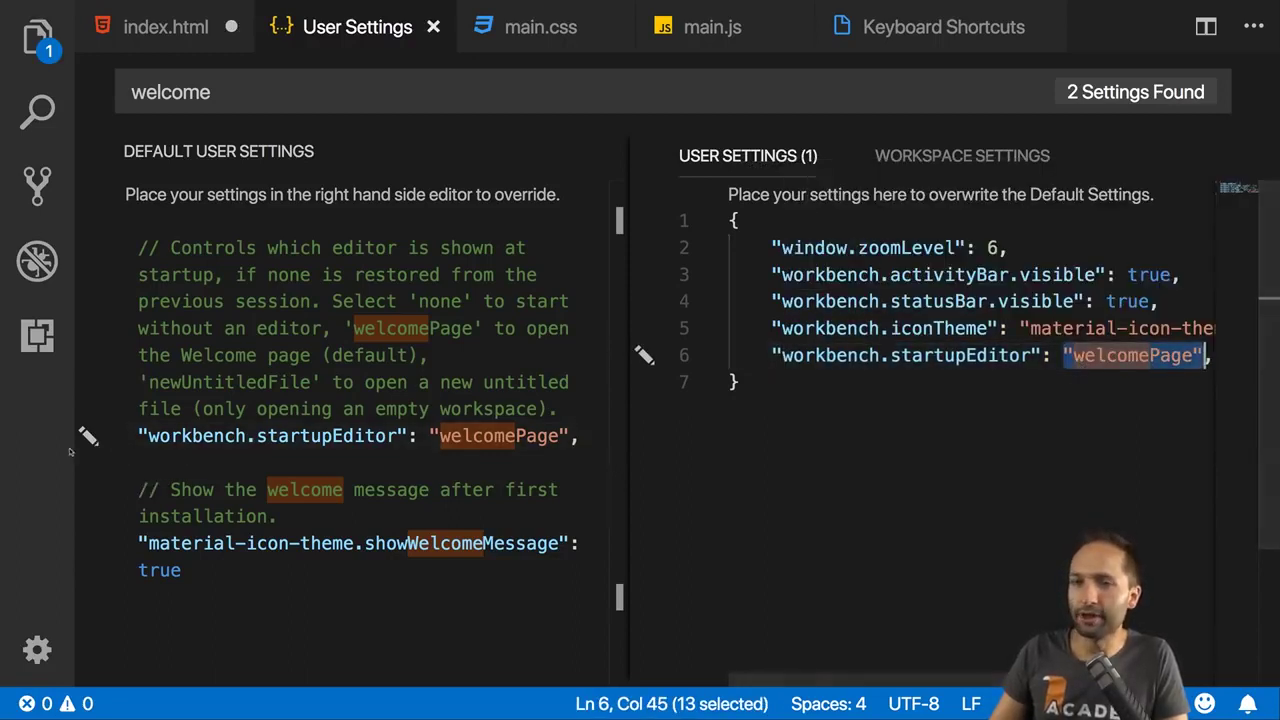
pyautogui.click(89, 437)
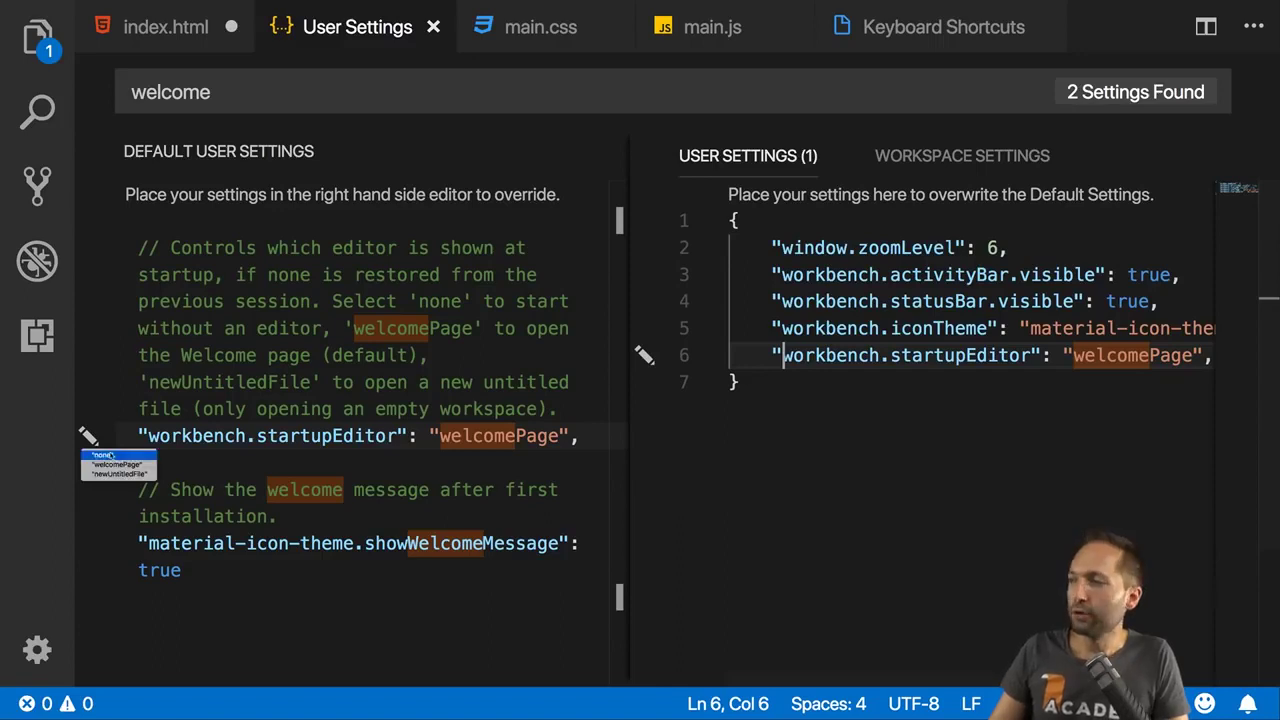
pyautogui.click(116, 456)
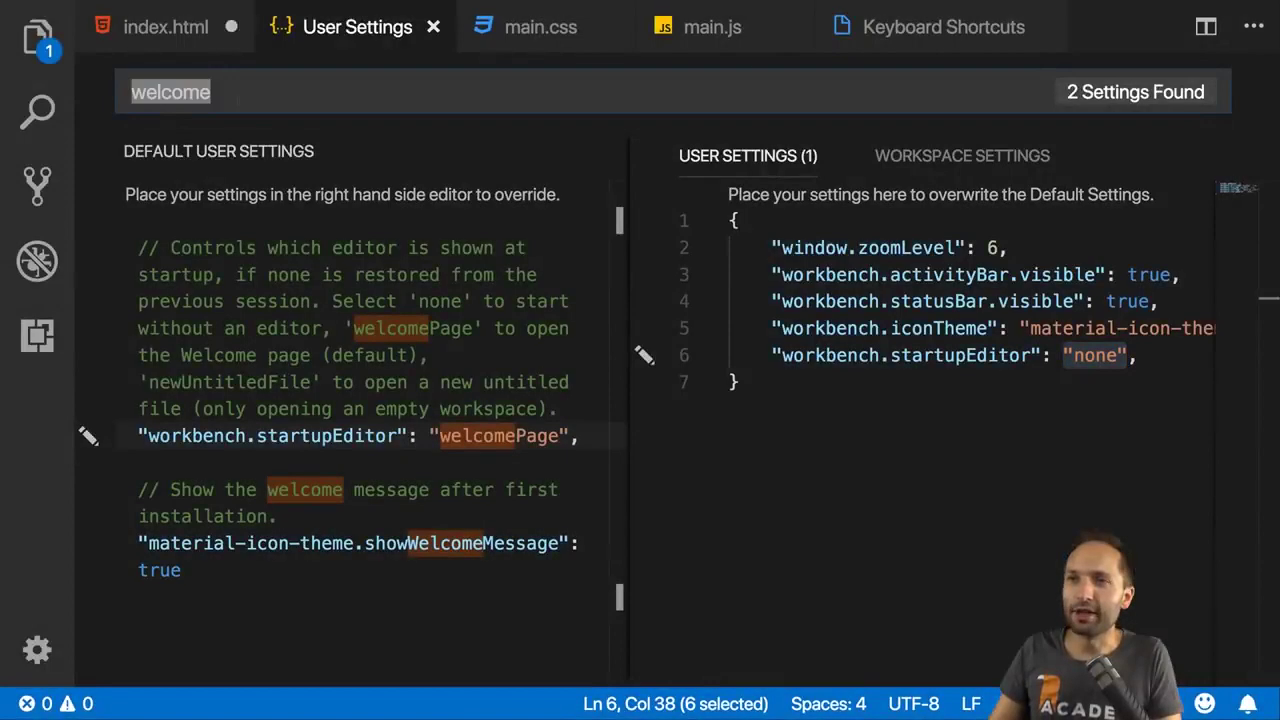
# - Search the settings for "explorer.open" and override explorer.openEditors.visible with 0 in the user settings
pyautogui.write('explo')
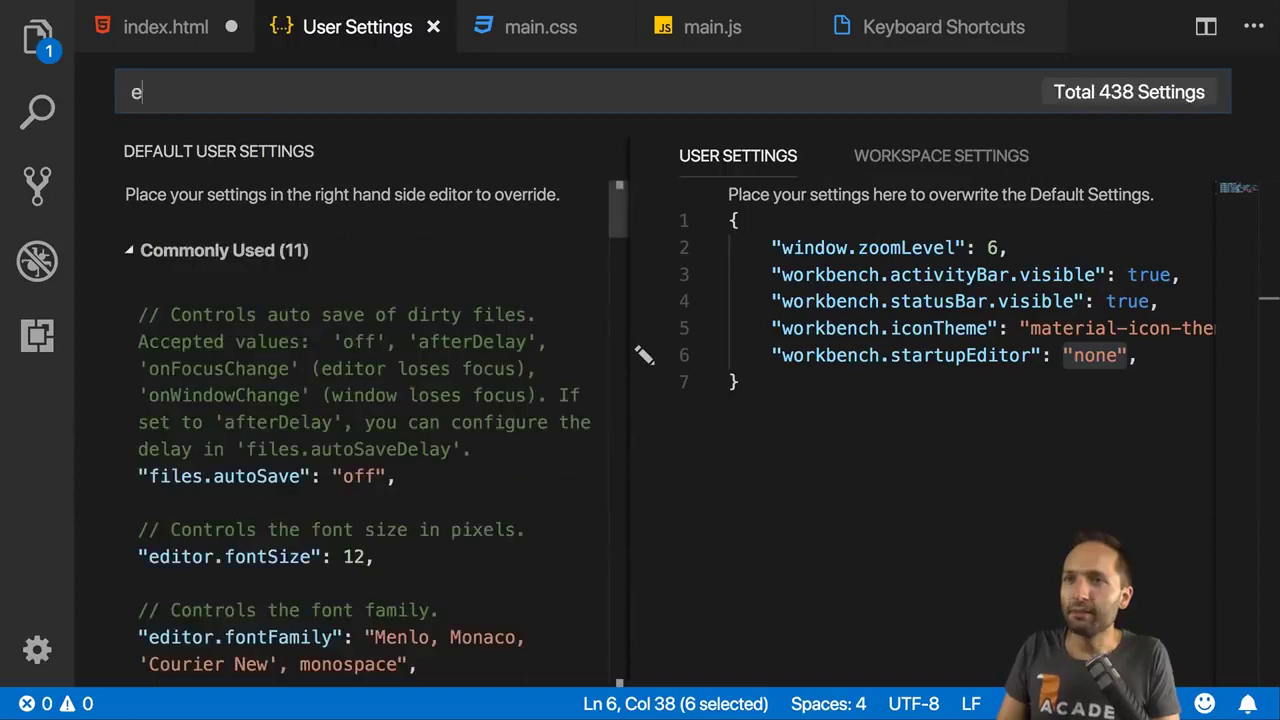
pyautogui.write('rer')
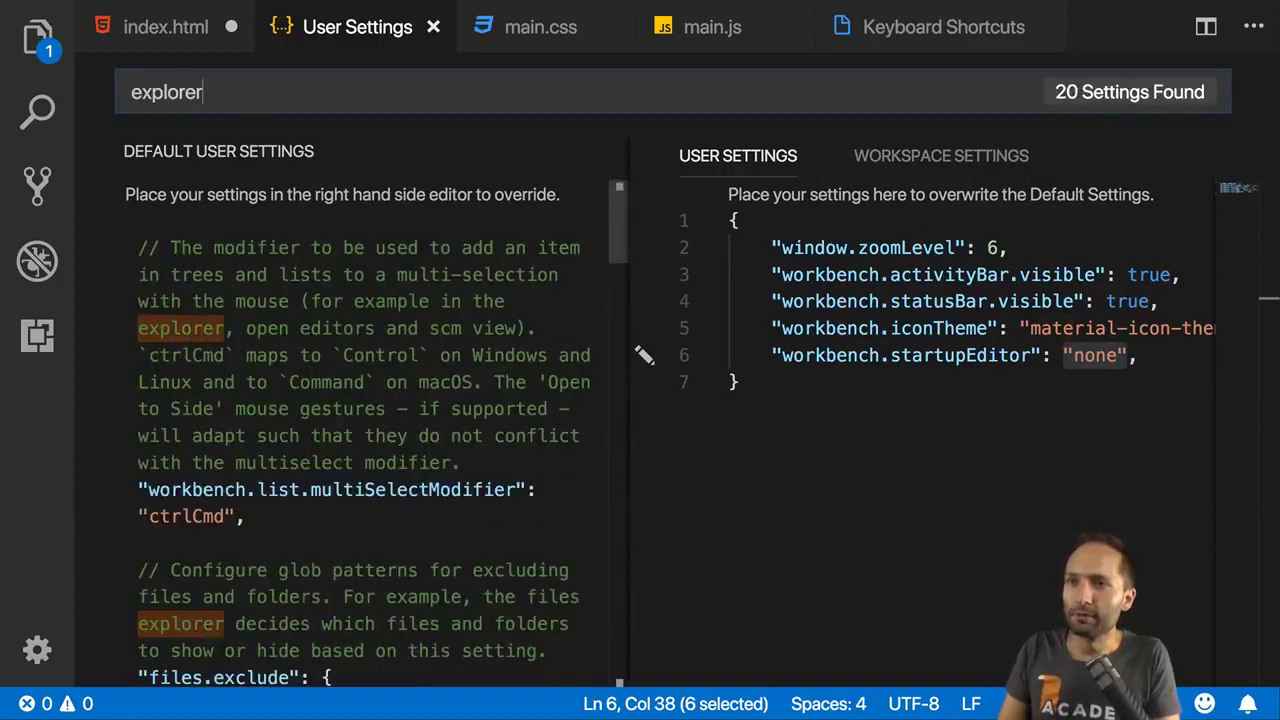
pyautogui.write('.open.e')
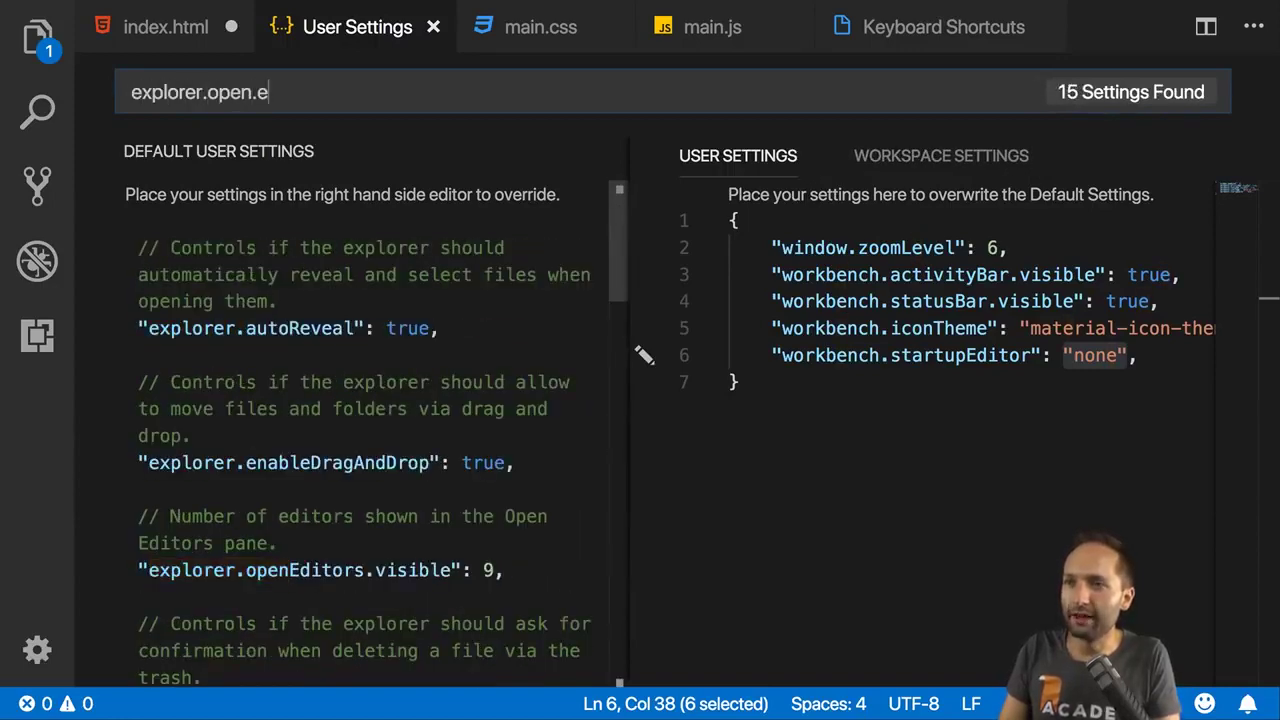
pyautogui.press('BackSpace')
pyautogui.press('BackSpace')
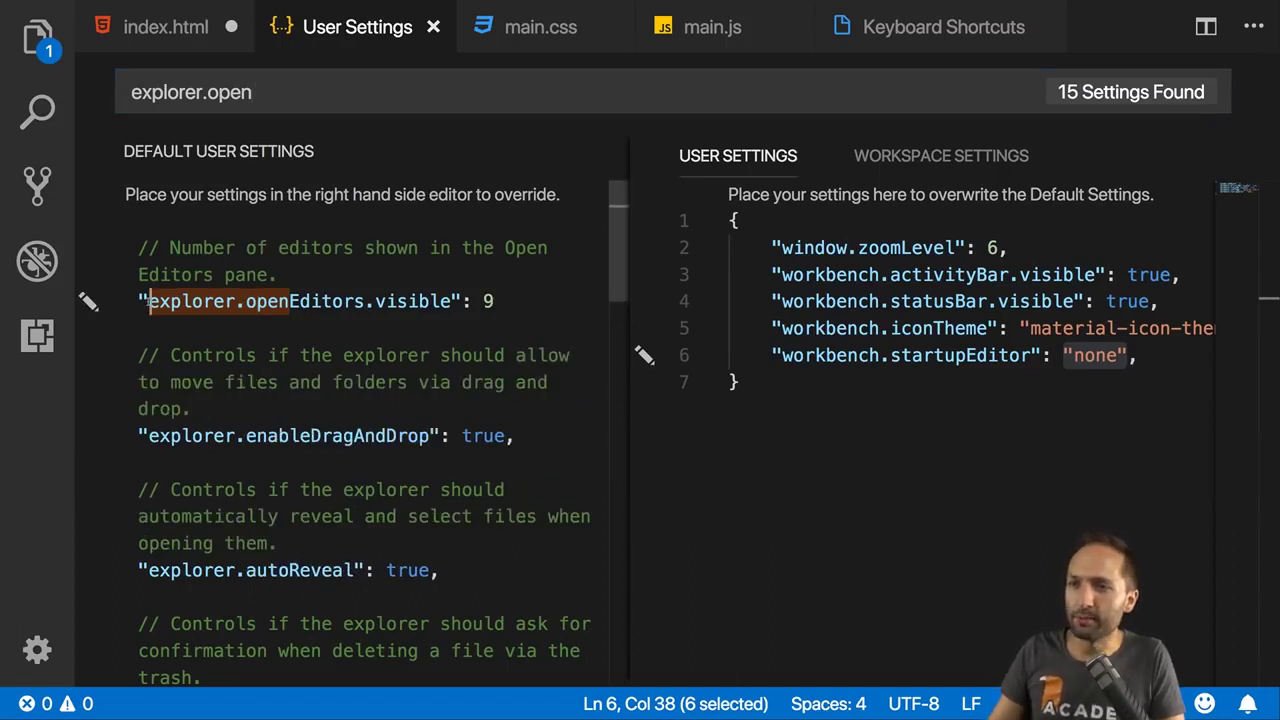
pyautogui.moveTo(148, 301); pyautogui.dragTo(486, 301)
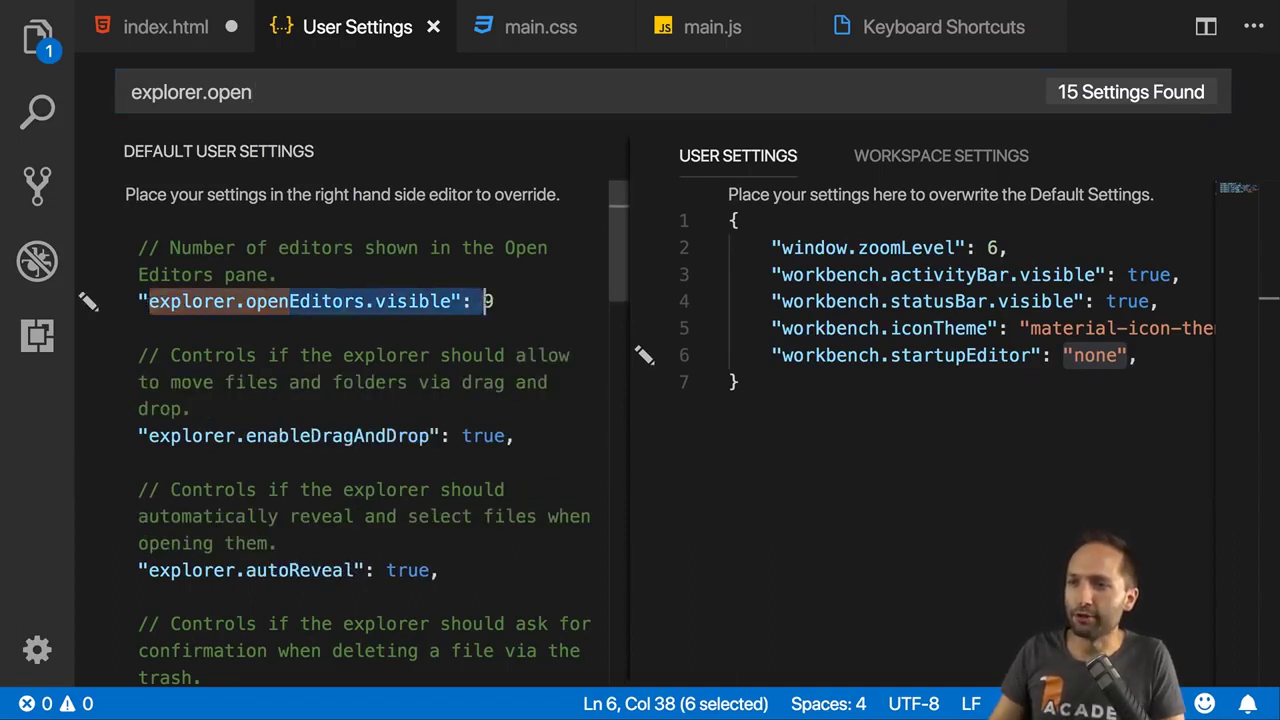
pyautogui.click(487, 301)
pyautogui.click(90, 303)
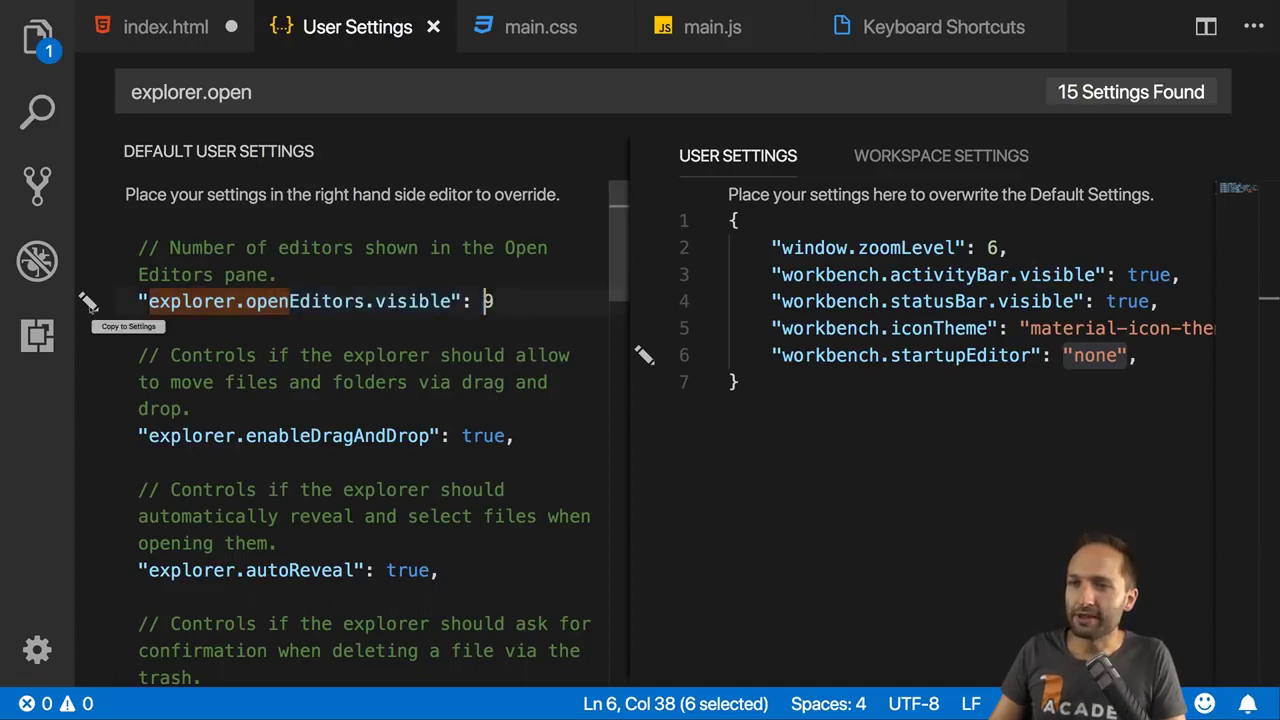
pyautogui.click(128, 328)
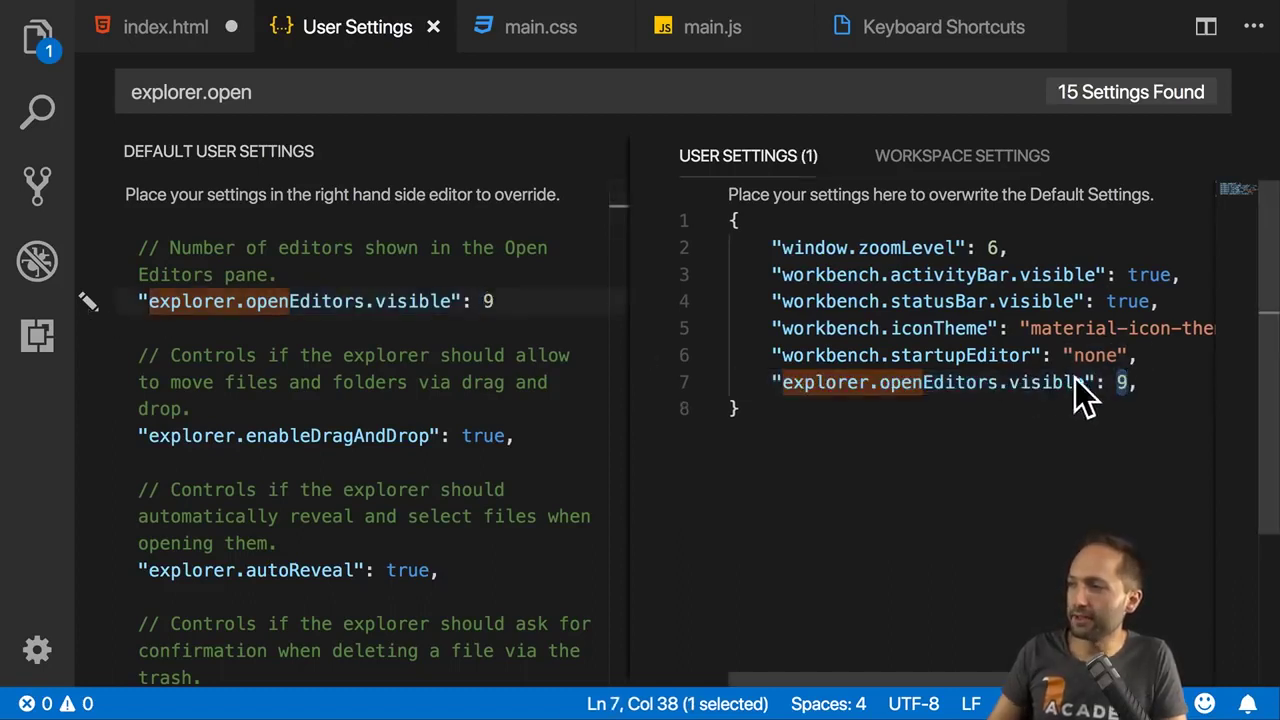
pyautogui.write('0')
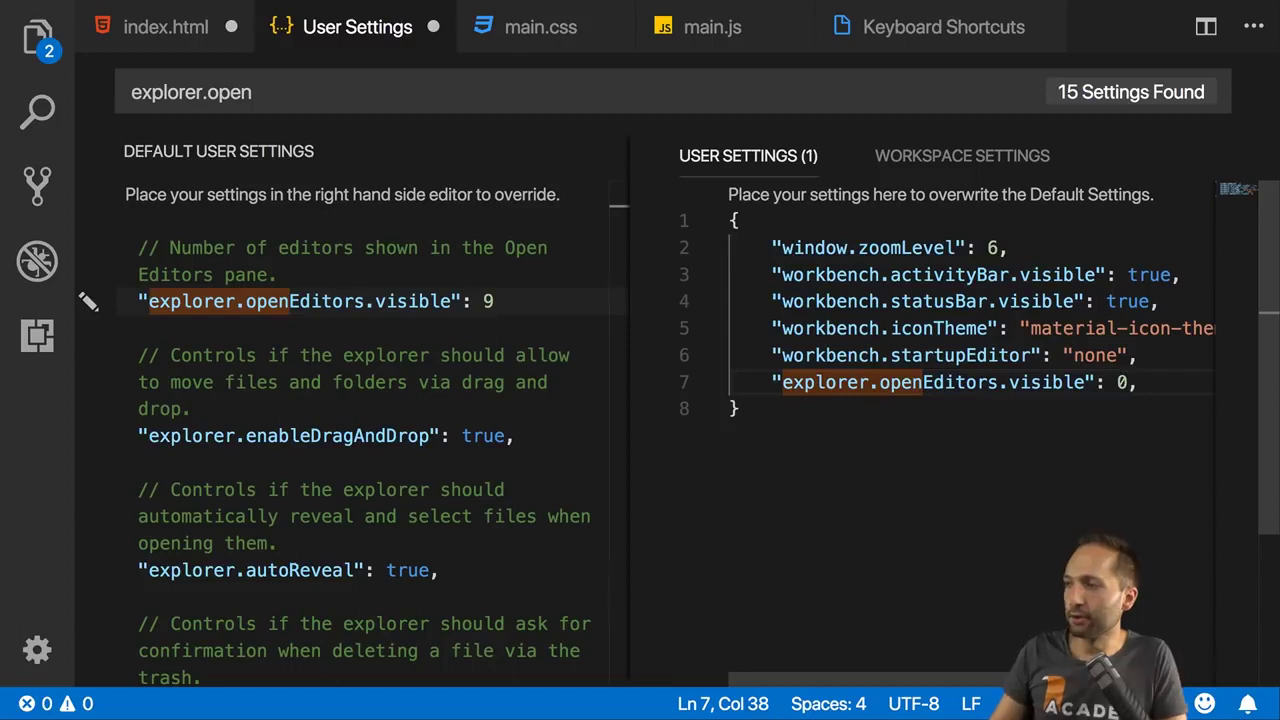
pyautogui.click(1096, 436)
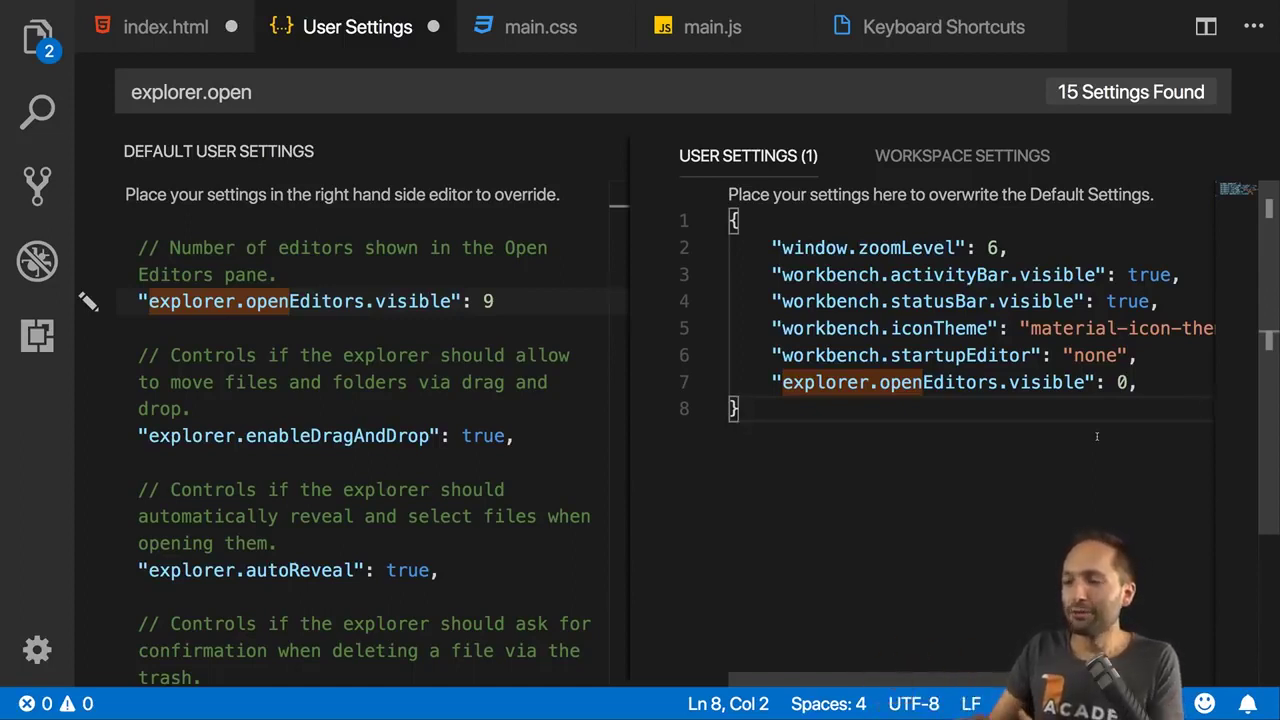
# - Search the settings for "files.auto" and examine the files.autoSave and files.autoSaveDelay options
pyautogui.click(250, 92)
pyautogui.hotkey('ctrl', 'a')
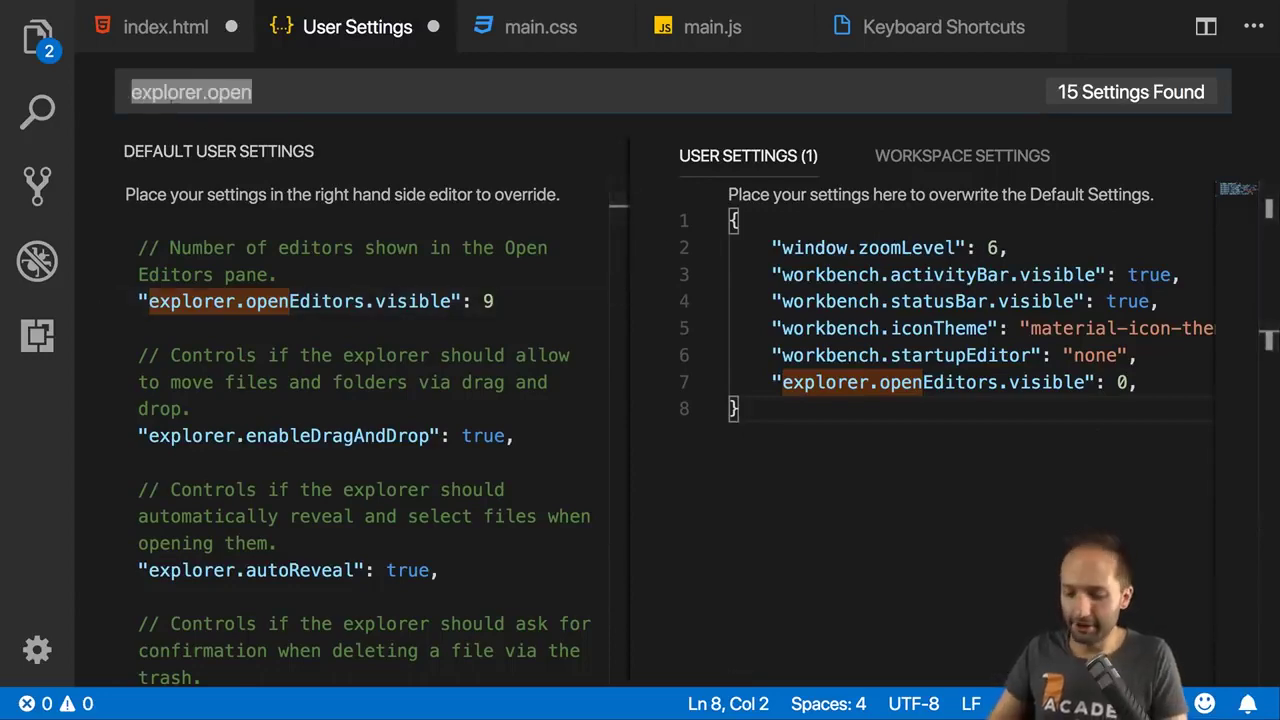
pyautogui.write('files.auto')
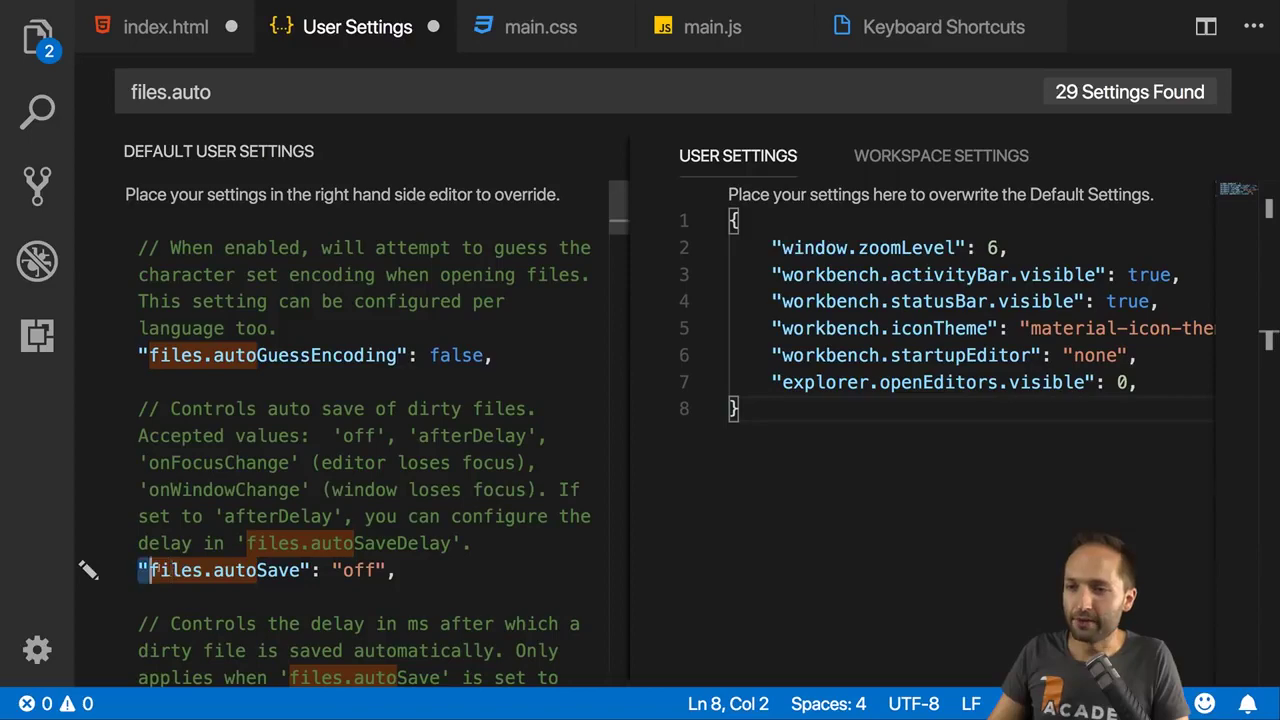
pyautogui.moveTo(140, 570); pyautogui.dragTo(333, 570)
pyautogui.click(333, 570)
pyautogui.moveTo(150, 570); pyautogui.dragTo(268, 570)
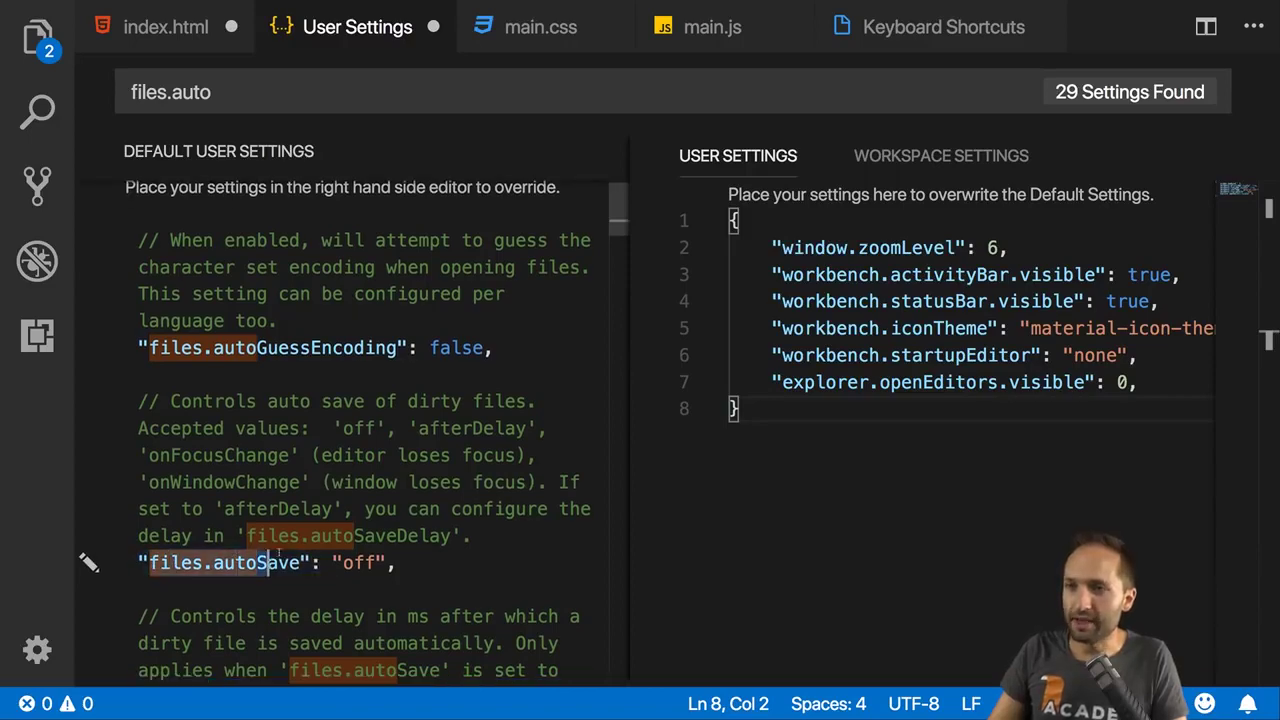
pyautogui.scroll(-3, 280, 548)
pyautogui.scroll(1, 280, 548)
pyautogui.click(192, 543)
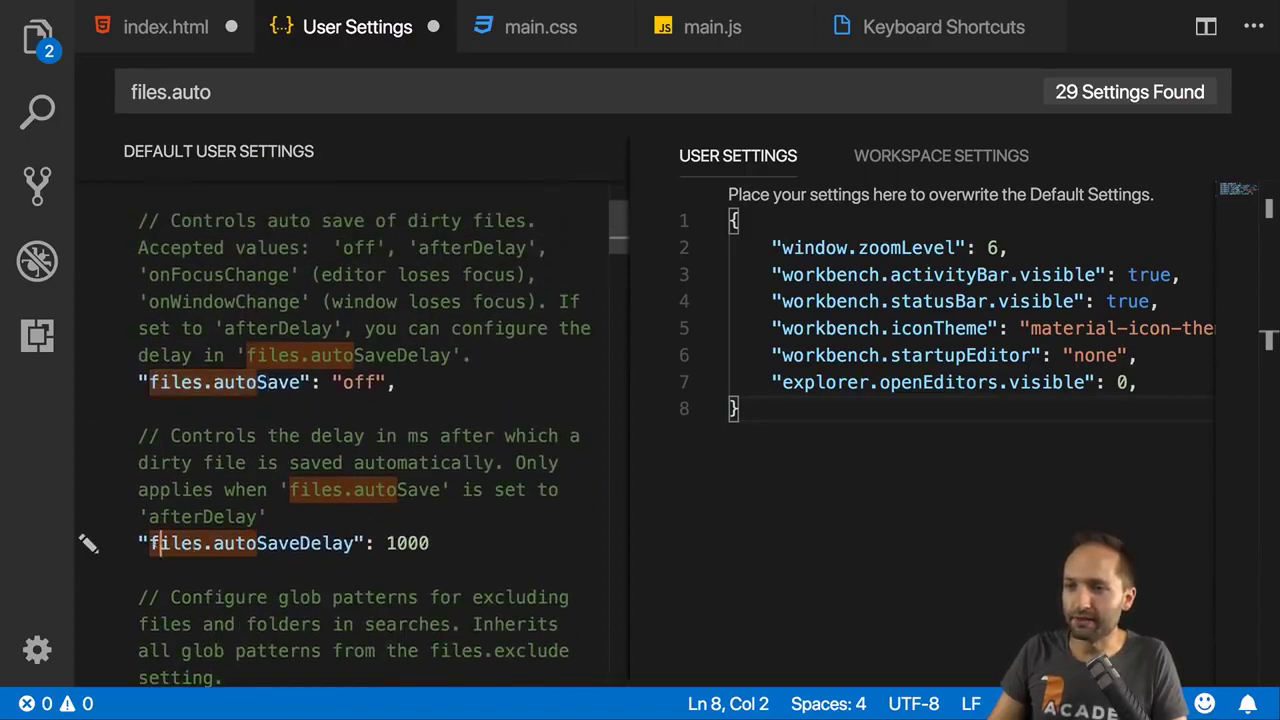
pyautogui.moveTo(152, 543); pyautogui.dragTo(333, 543)
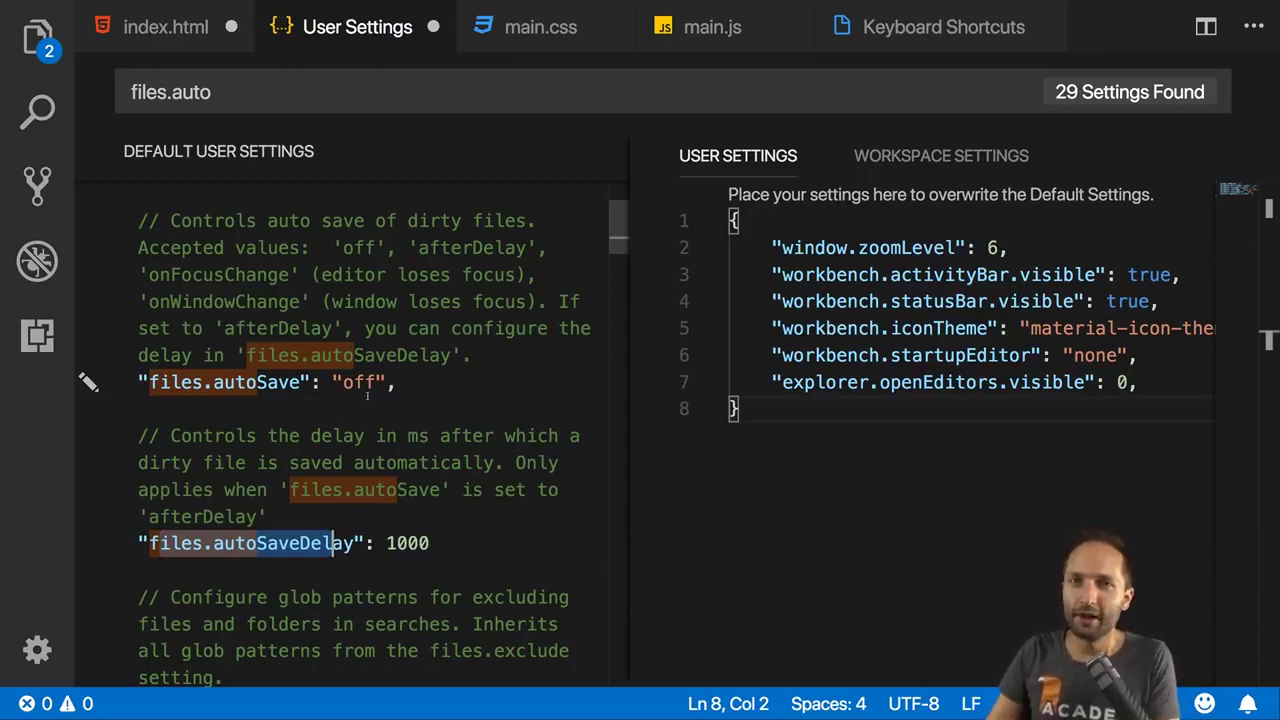
pyautogui.scroll(4, 383, 389)
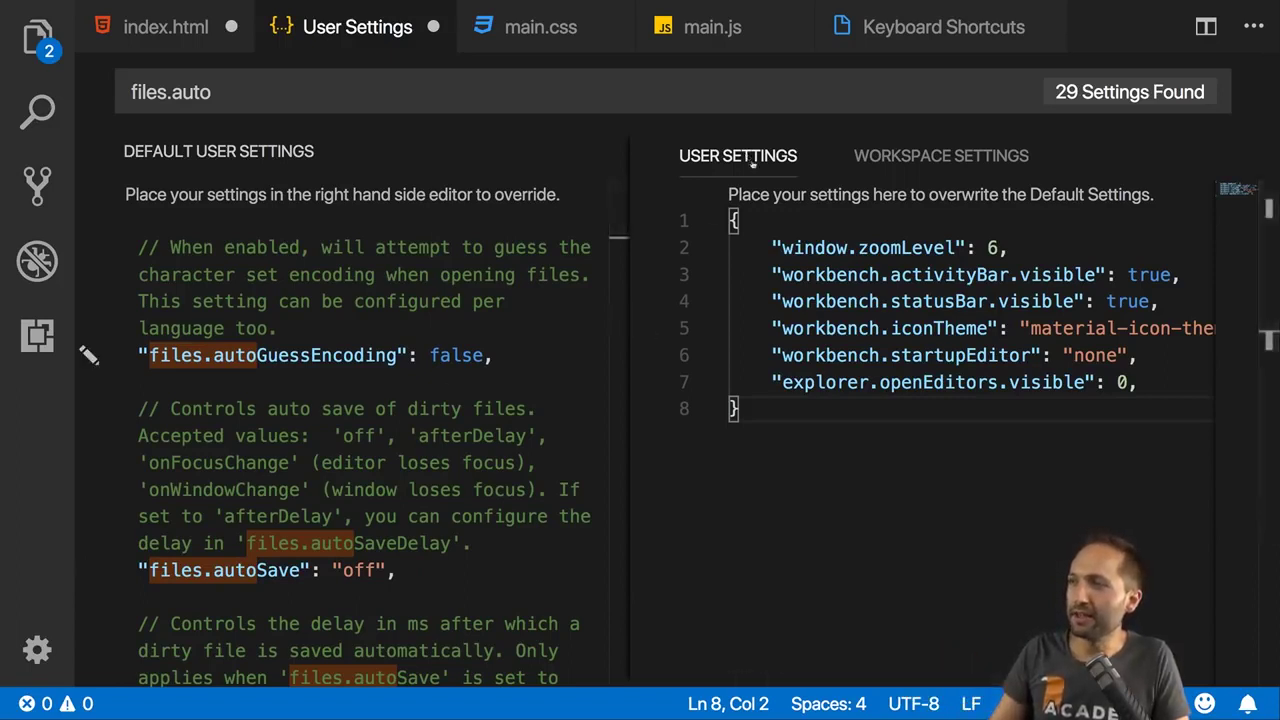
# - Compare the workspace settings with the user settings, finishing on the workspace settings
pyautogui.click(883, 163)
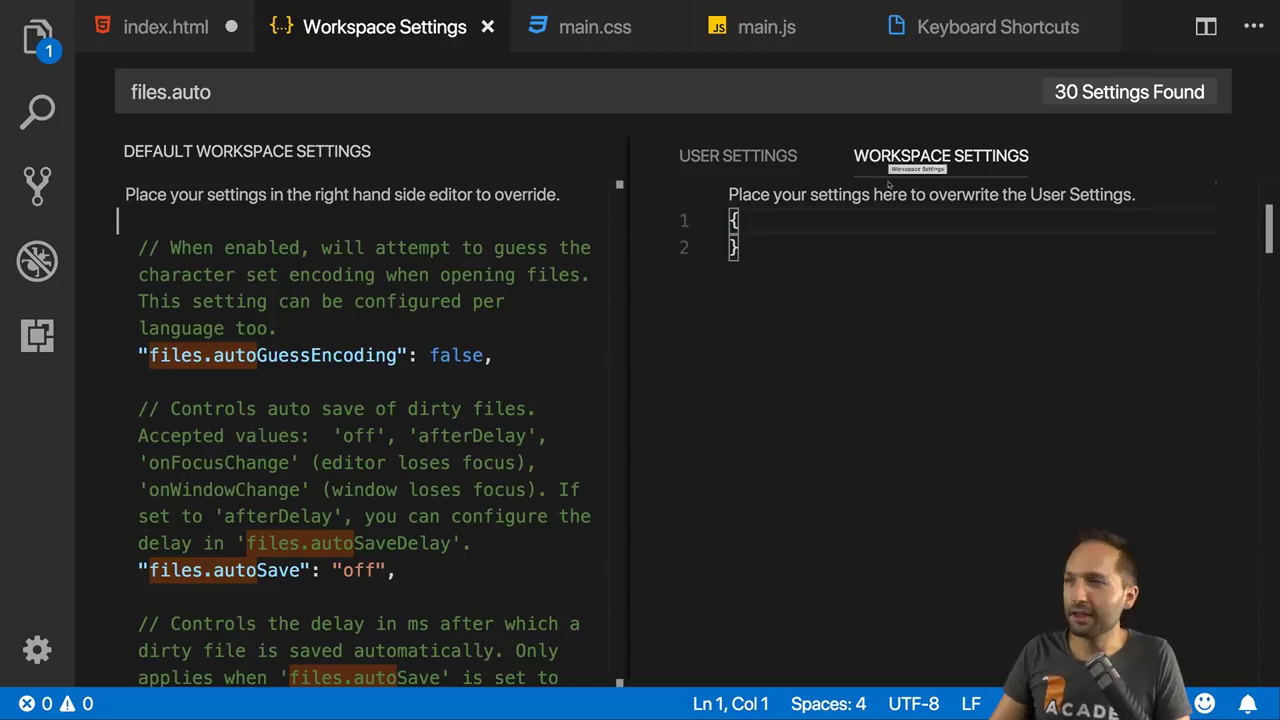
pyautogui.click(750, 157)
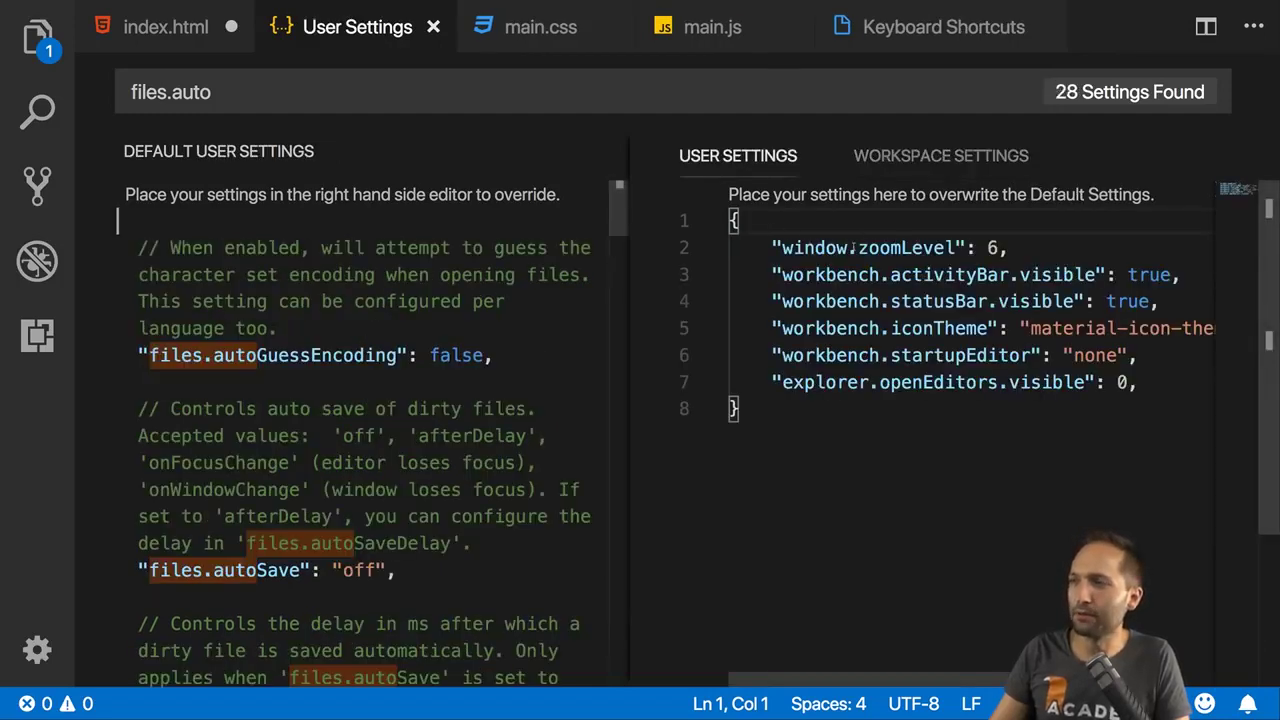
pyautogui.moveTo(828, 252)
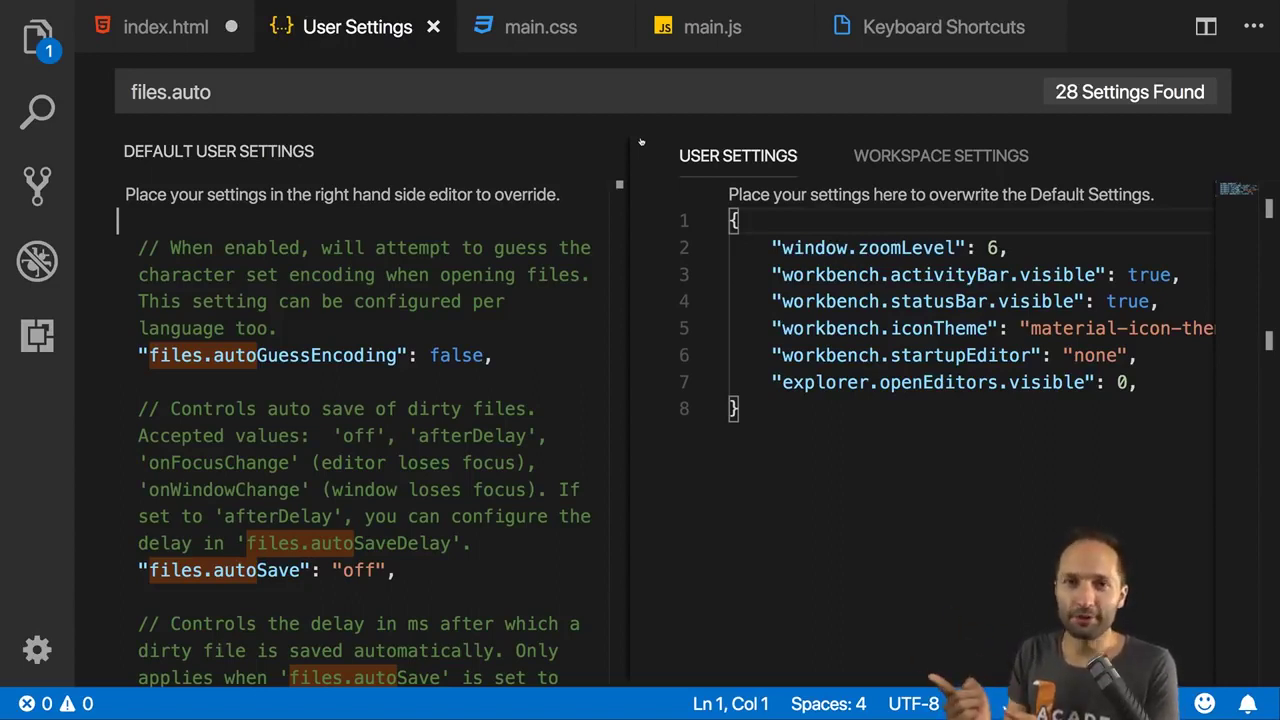
pyautogui.click(866, 157)
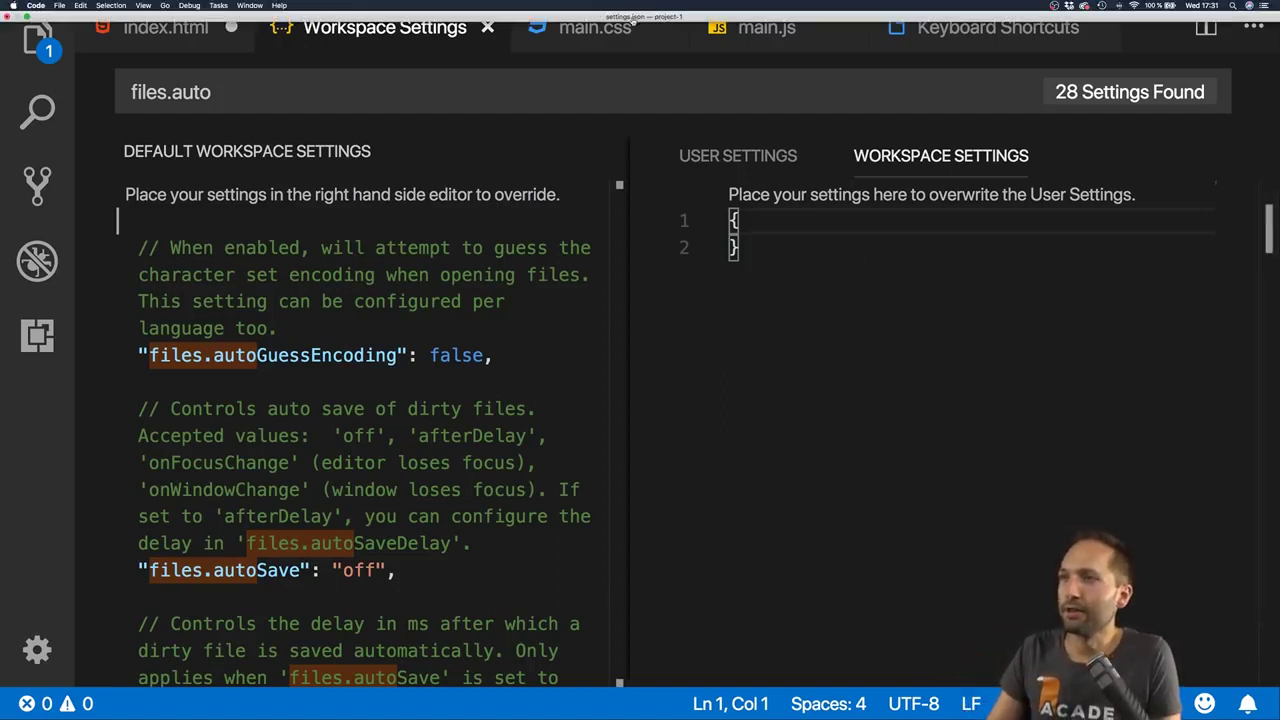
# - Examine the window.zoomLevel entry in the user settings as the value the workspace settings can override
pyautogui.click(812, 229)
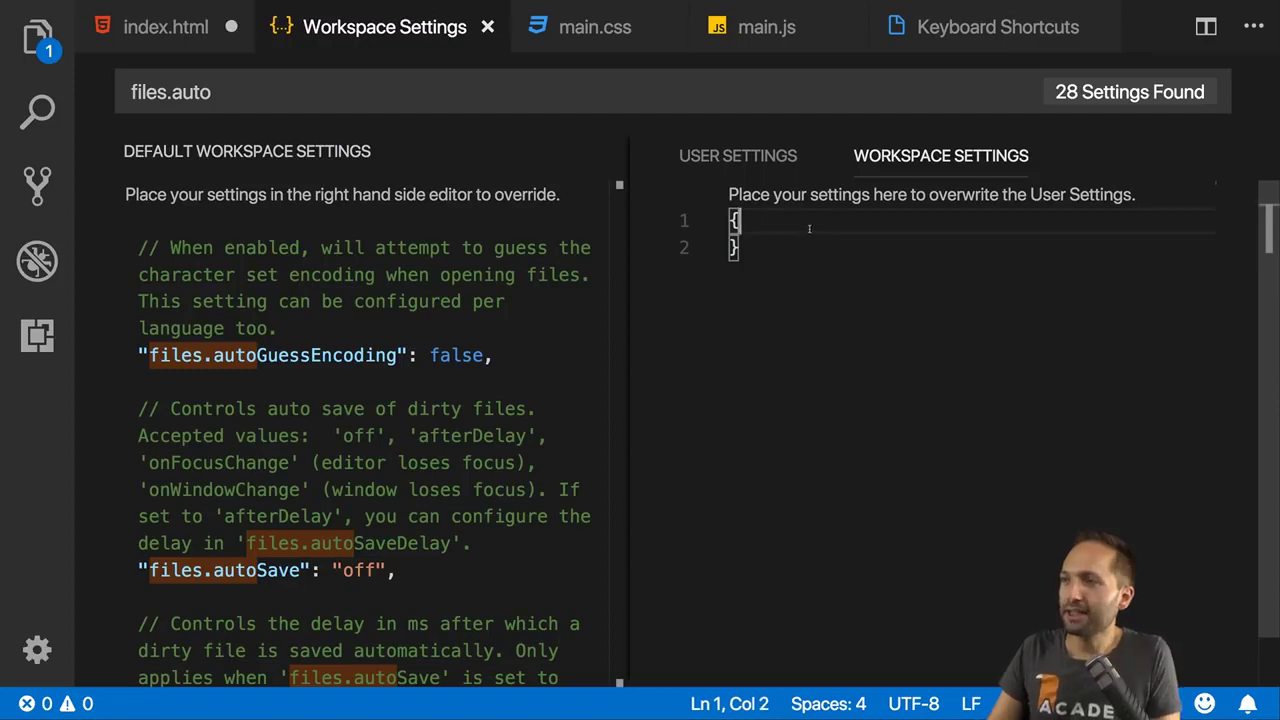
pyautogui.click(730, 160)
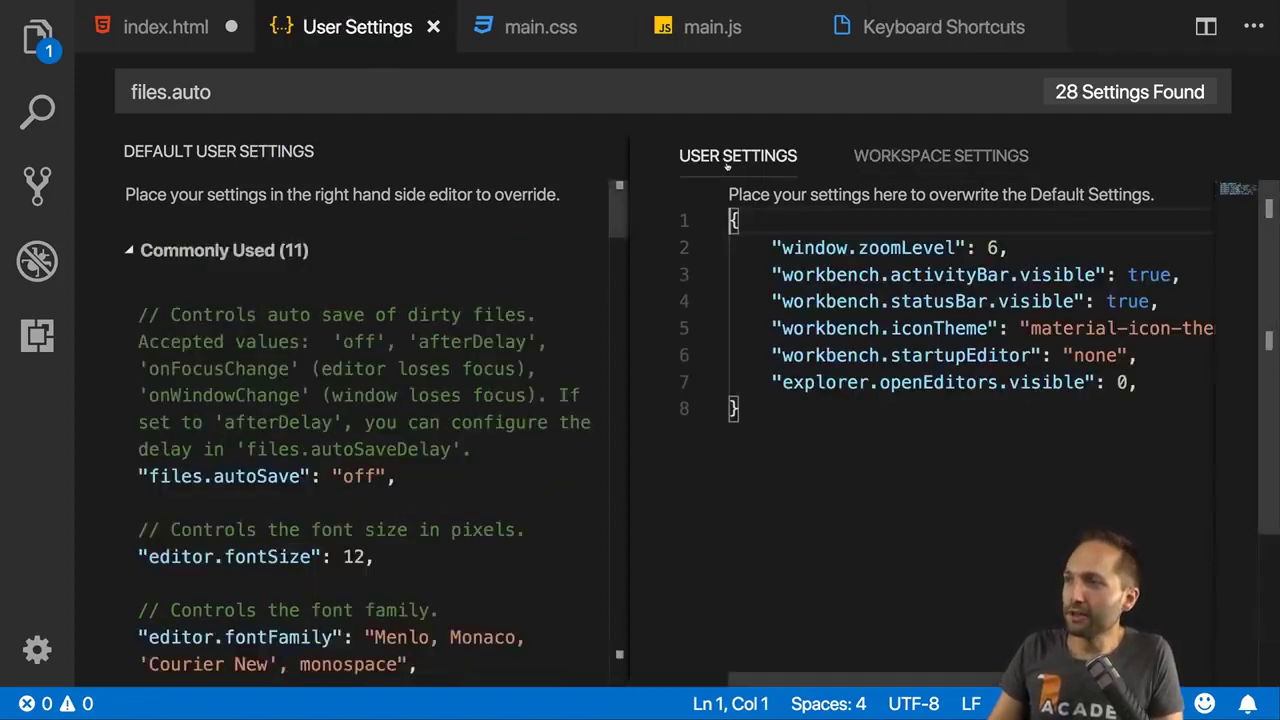
pyautogui.moveTo(782, 247); pyautogui.dragTo(996, 247)
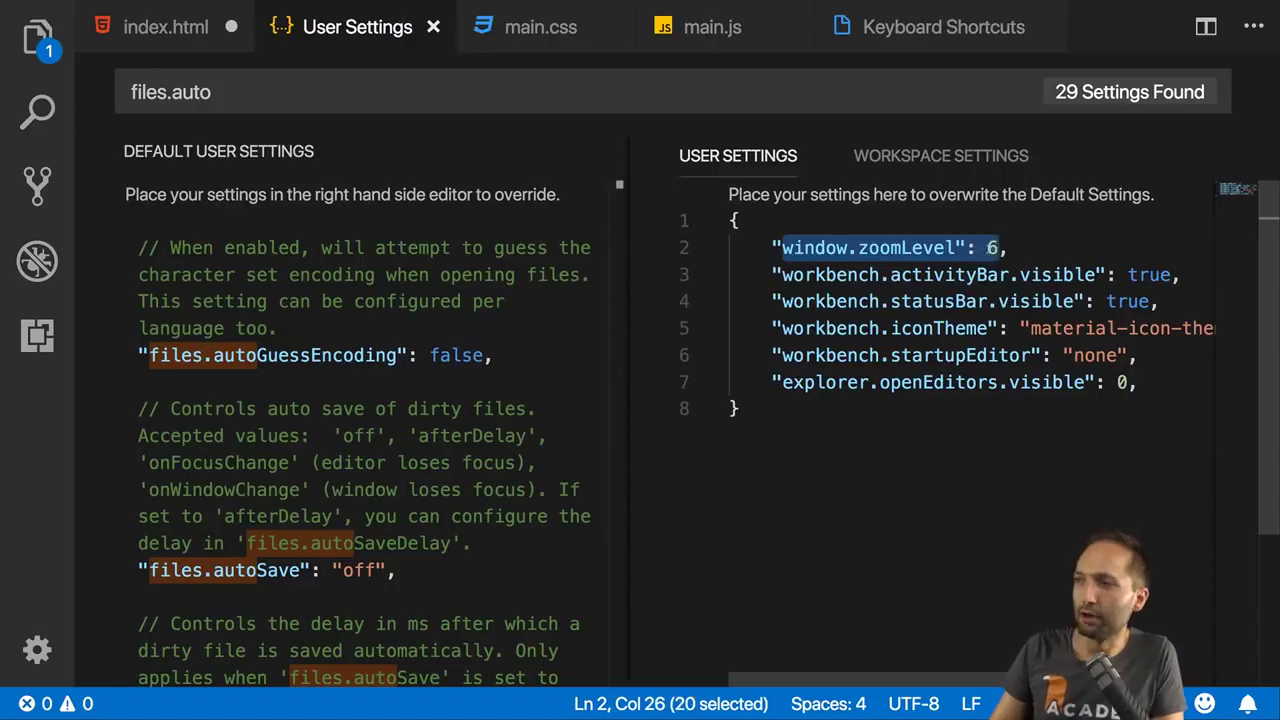
# - Search the workspace settings for "window zoom" and override window.zoomLevel with 4 for this workspace
pyautogui.click(940, 158)
pyautogui.hotkey('alt', 'shift', 'Left')
pyautogui.hotkey('alt', 'shift', 'Left')
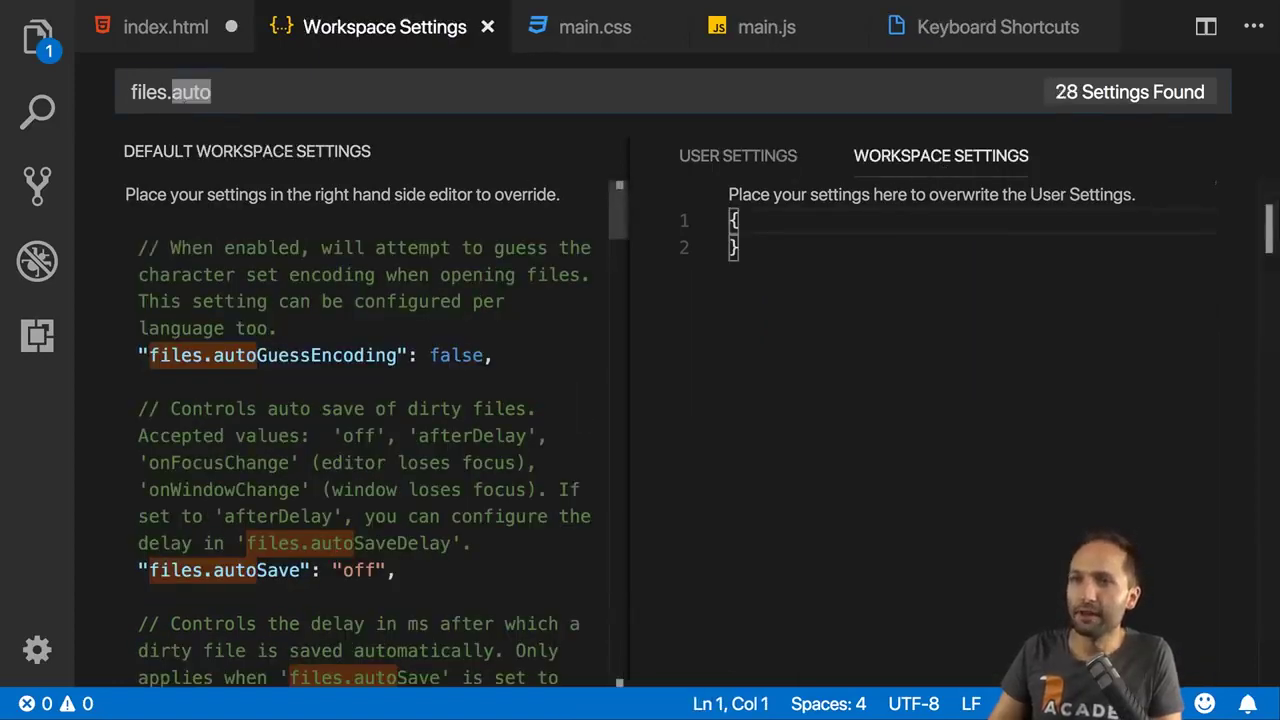
pyautogui.write('window zoom')
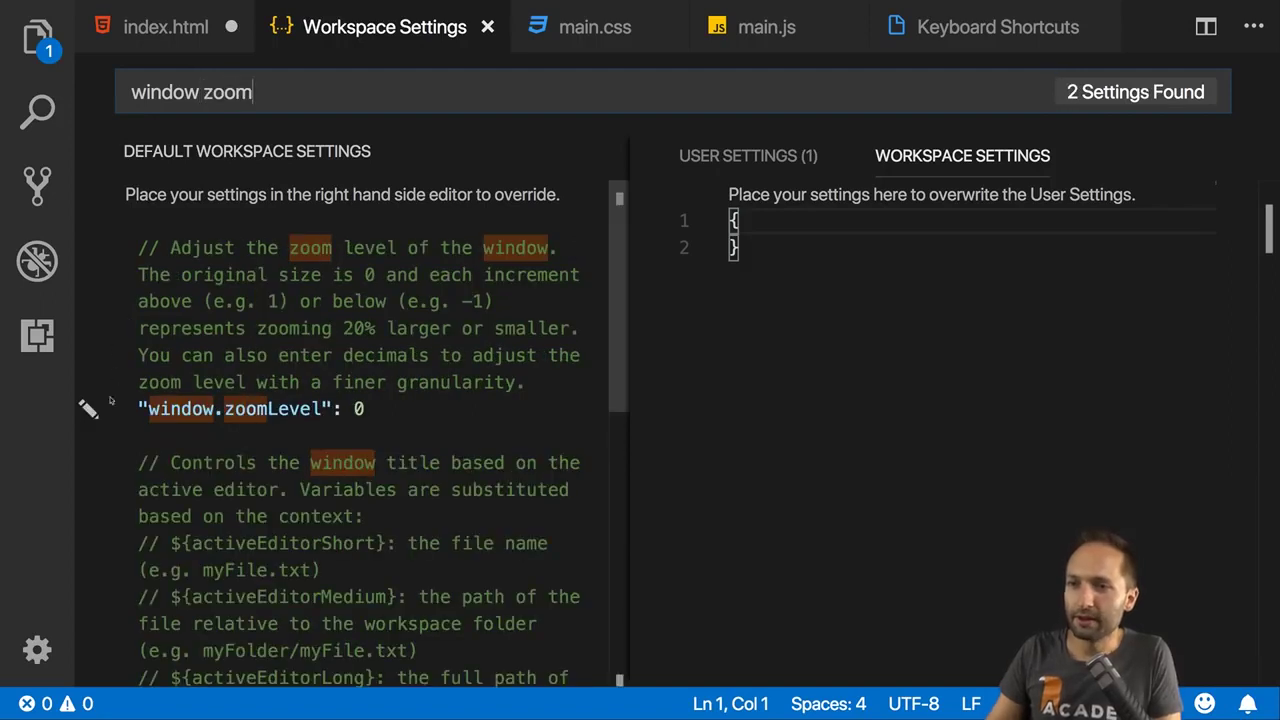
pyautogui.click(88, 408)
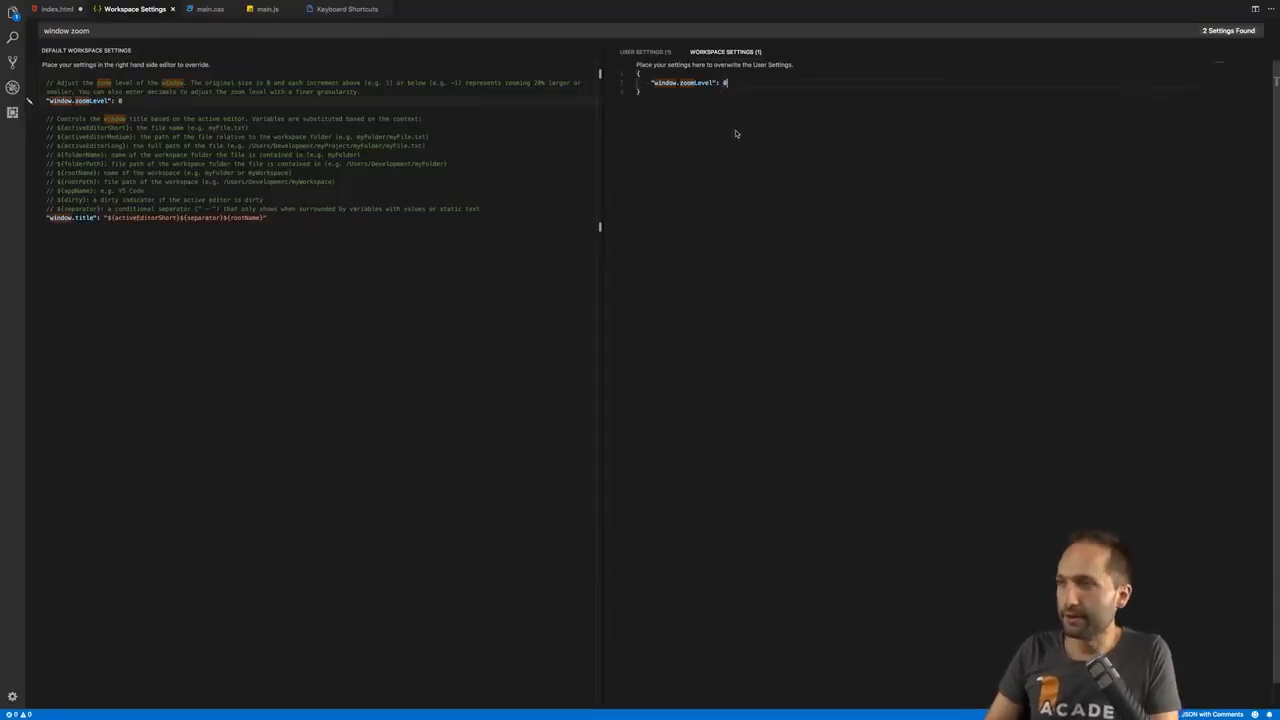
pyautogui.write('4')
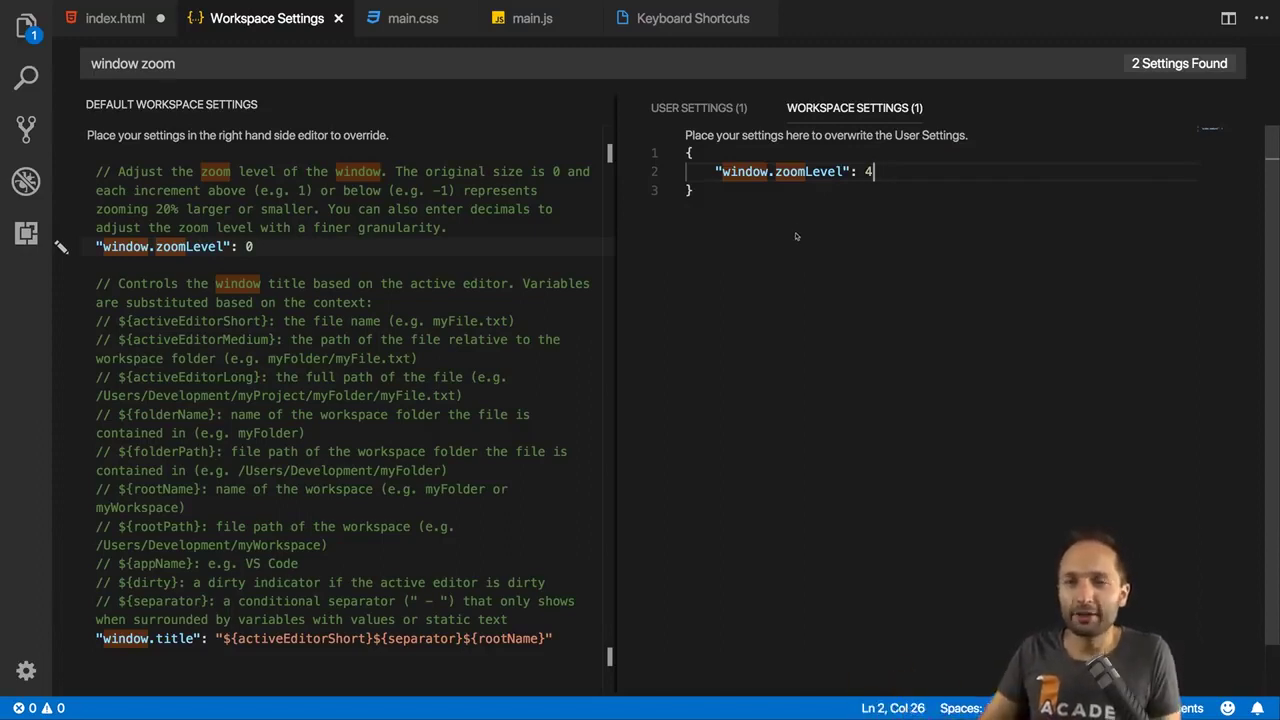
pyautogui.click(923, 215)
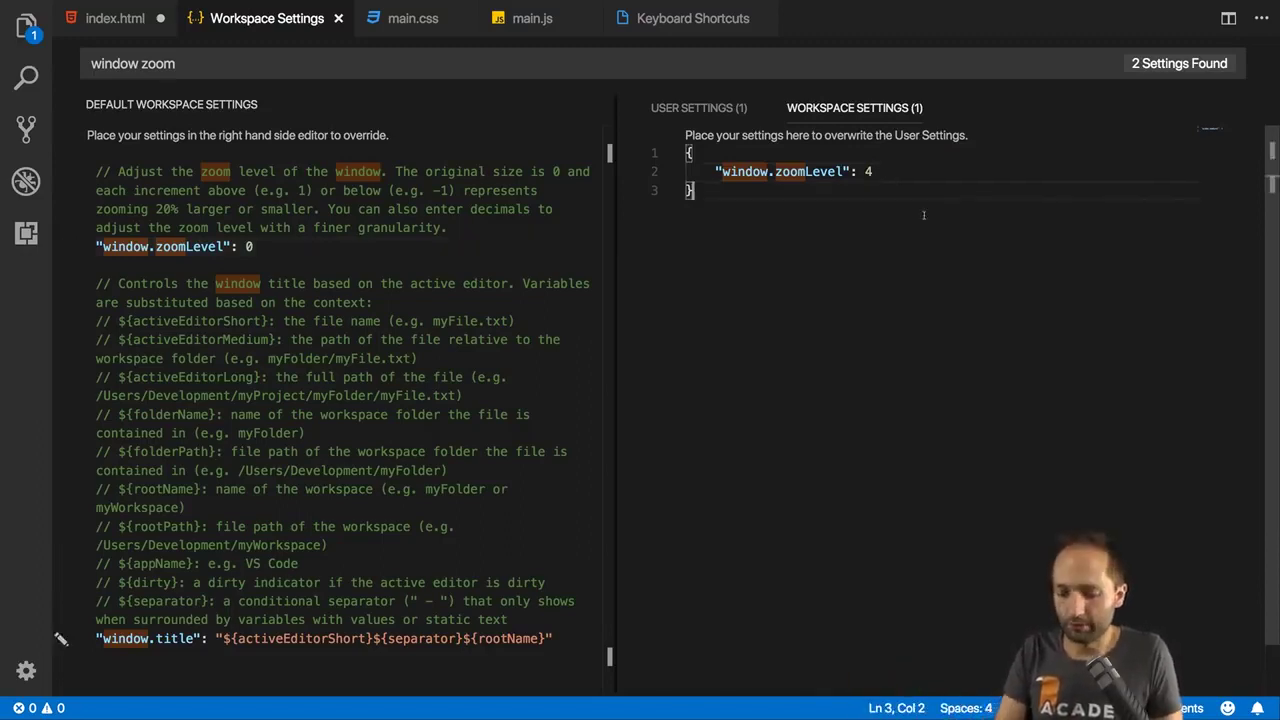
# - Switch to the project-2 folder and bring up its settings editor by searching the commands for "sett"
pyautogui.hotkey('ctrl', 'r')
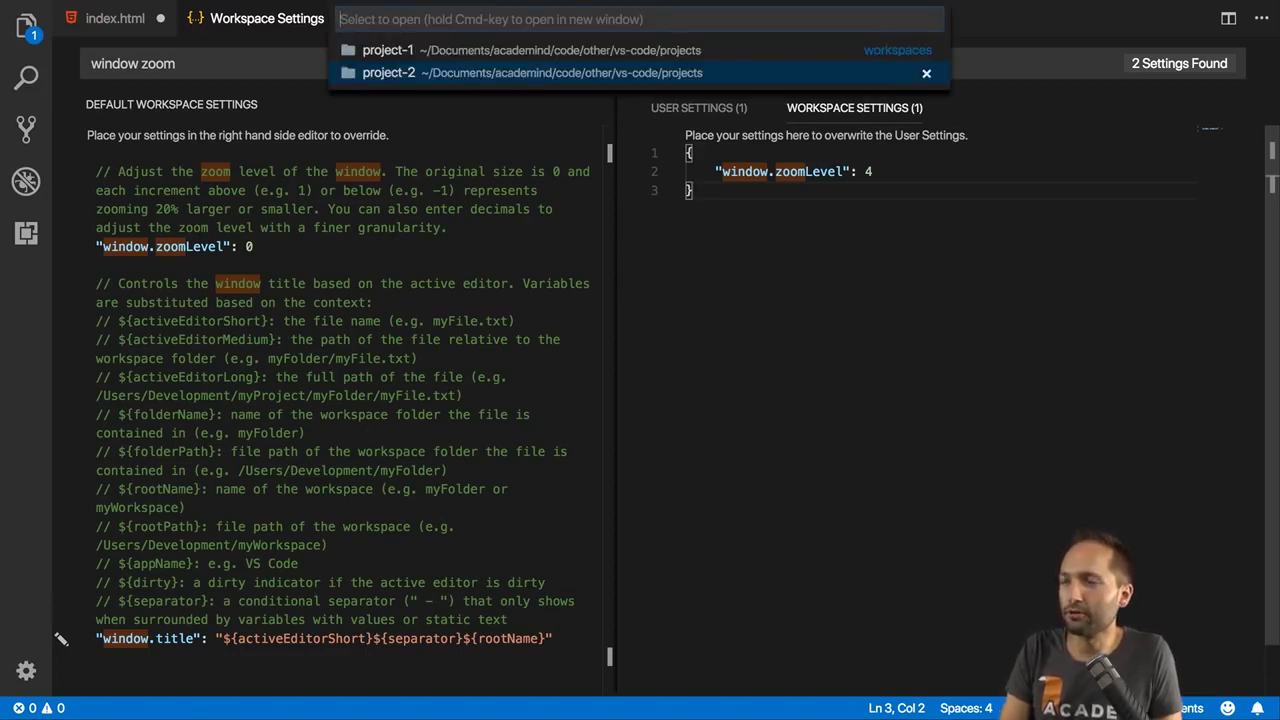
pyautogui.press('Return')
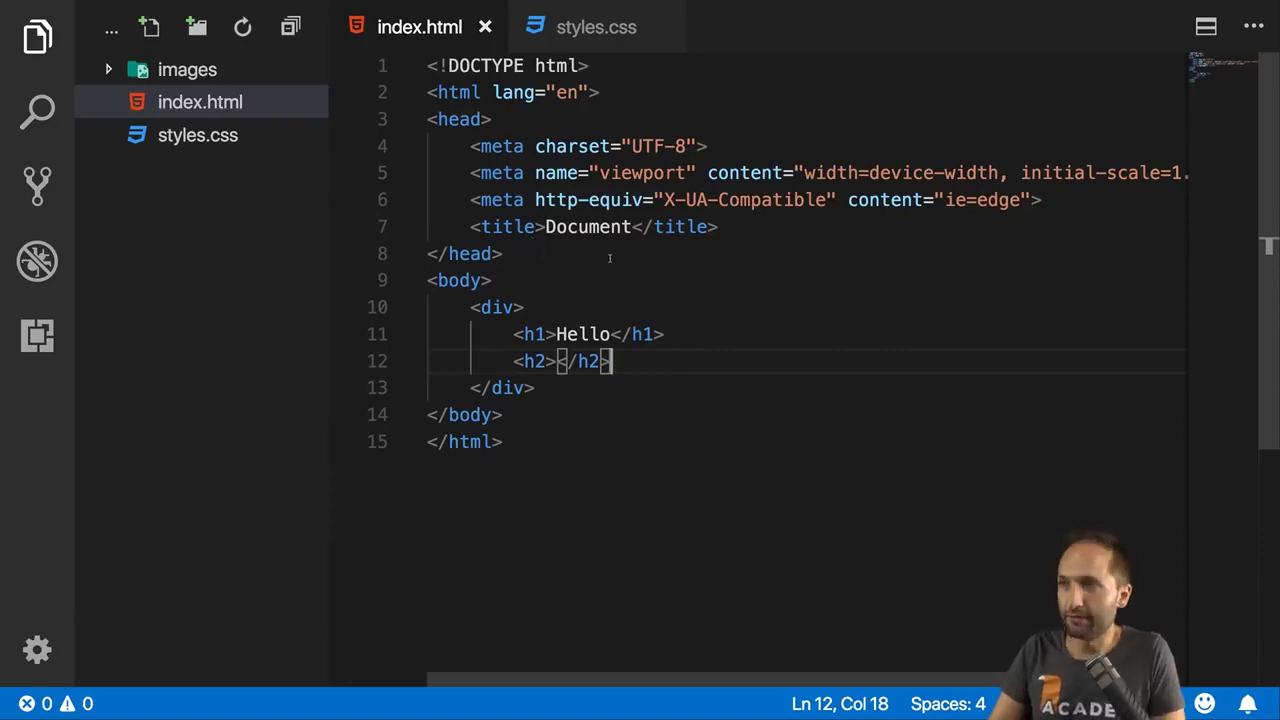
pyautogui.press('super+shift+p')
pyautogui.write('sett')
pyautogui.press('BackSpace')
pyautogui.write('t')
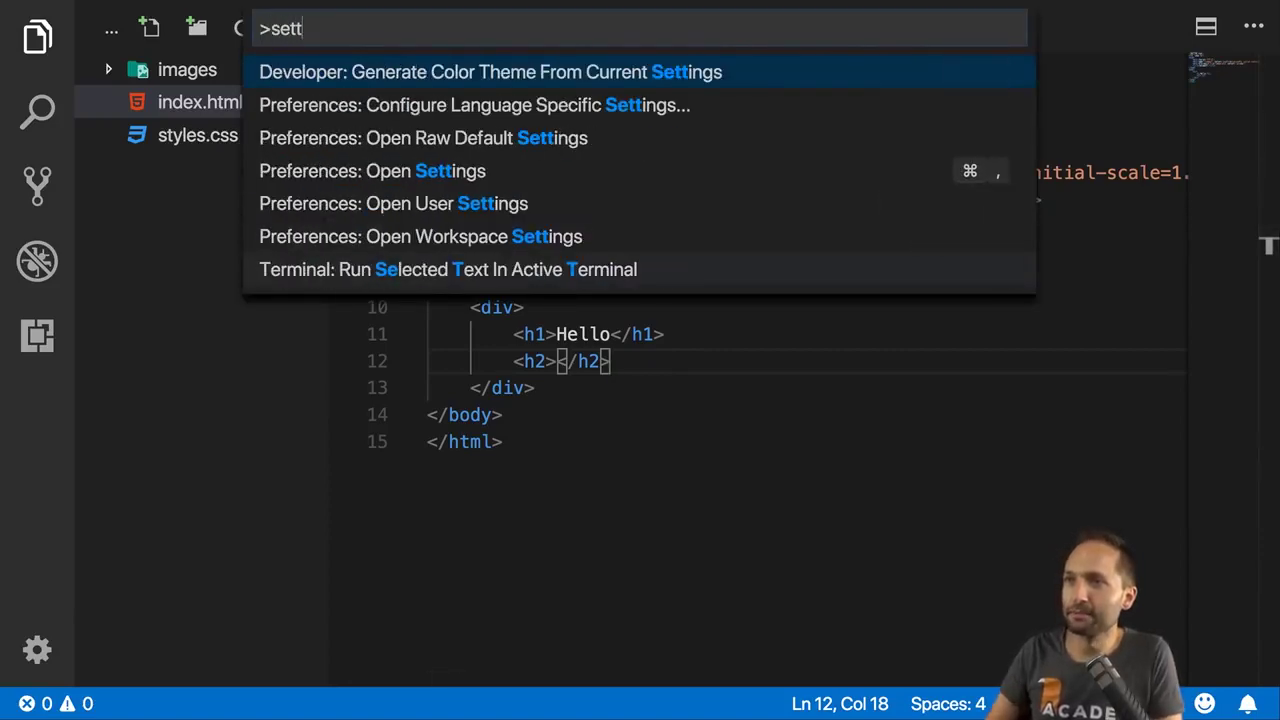
pyautogui.press('Return')
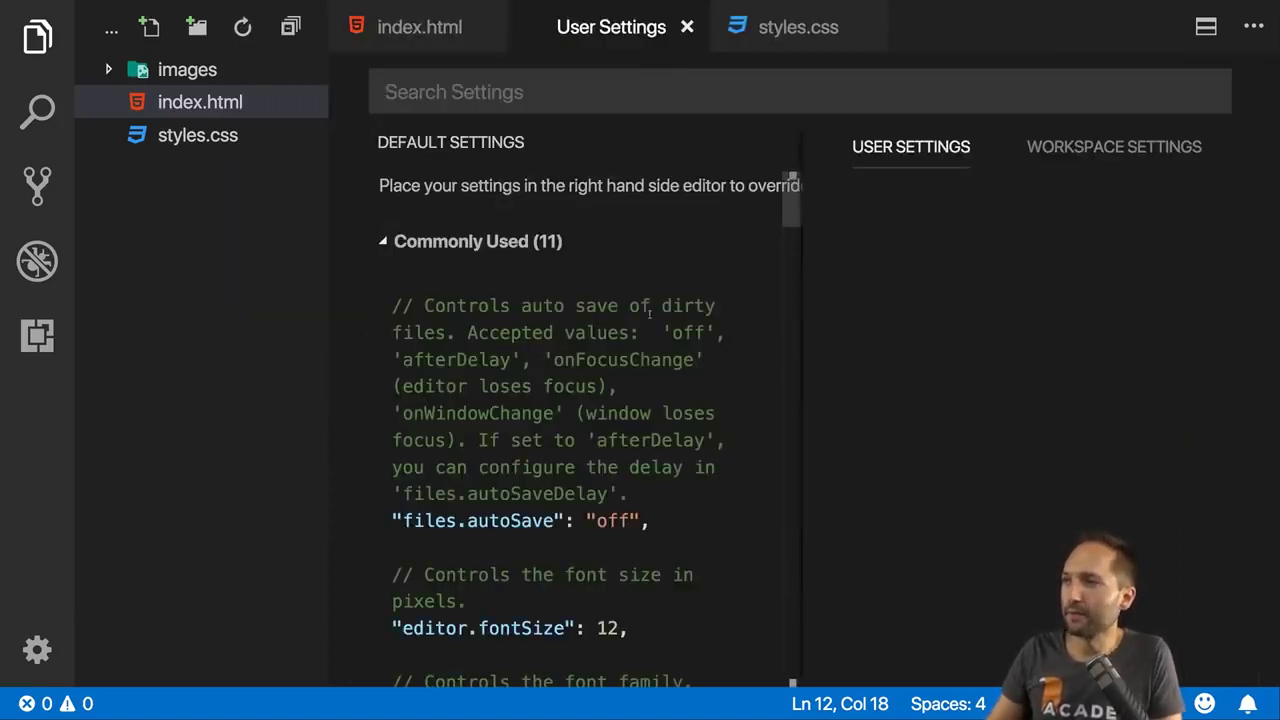
# - Hide the file explorer and compare project-2's workspace settings with the user settings
pyautogui.click(40, 42)
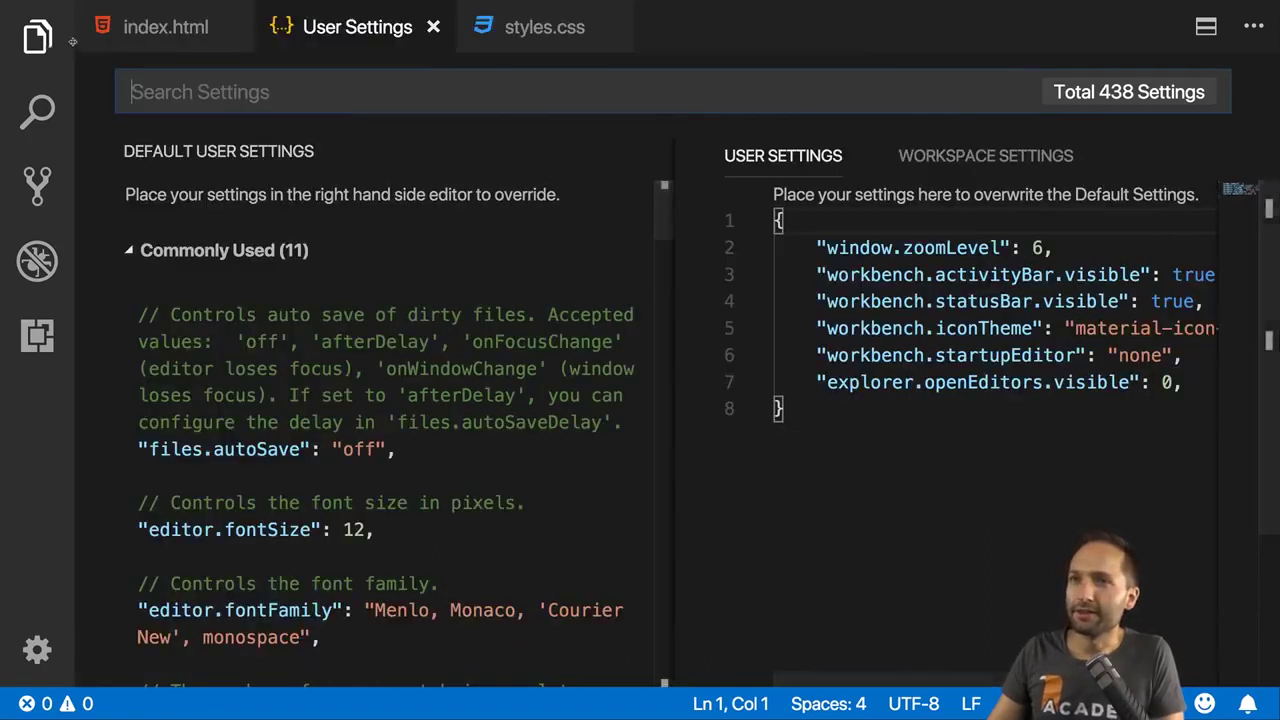
pyautogui.click(952, 162)
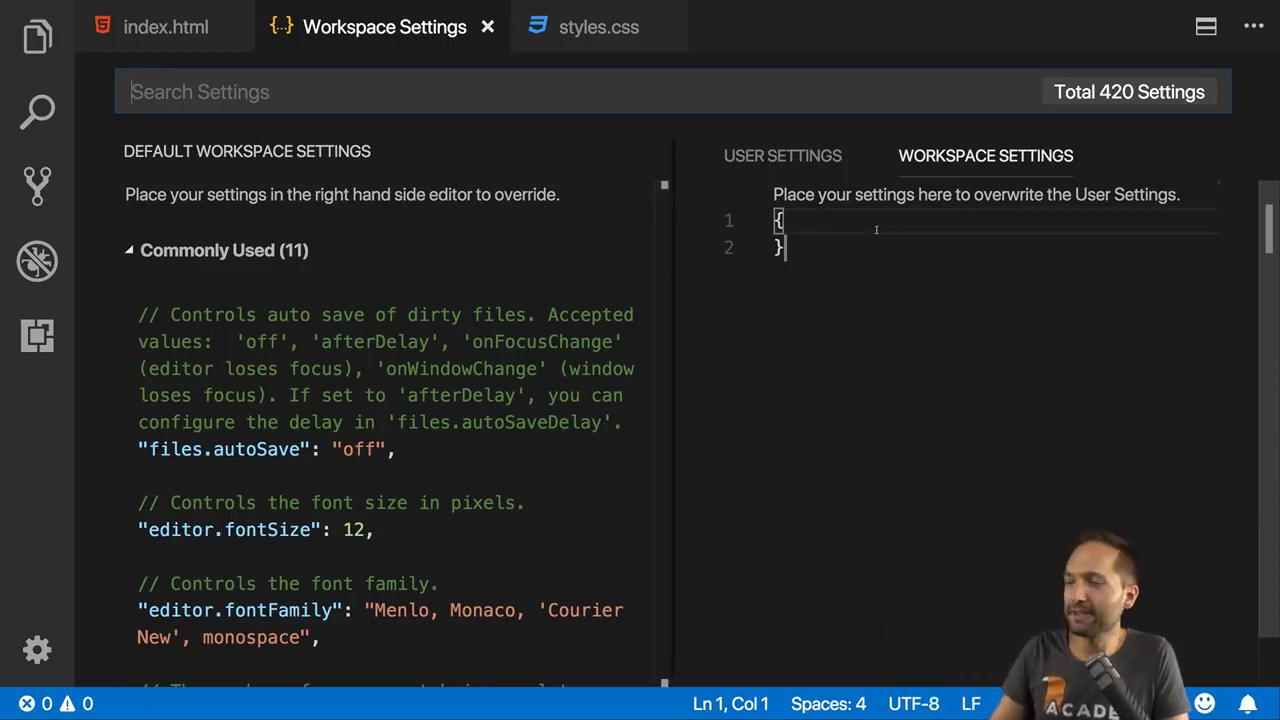
pyautogui.click(780, 158)
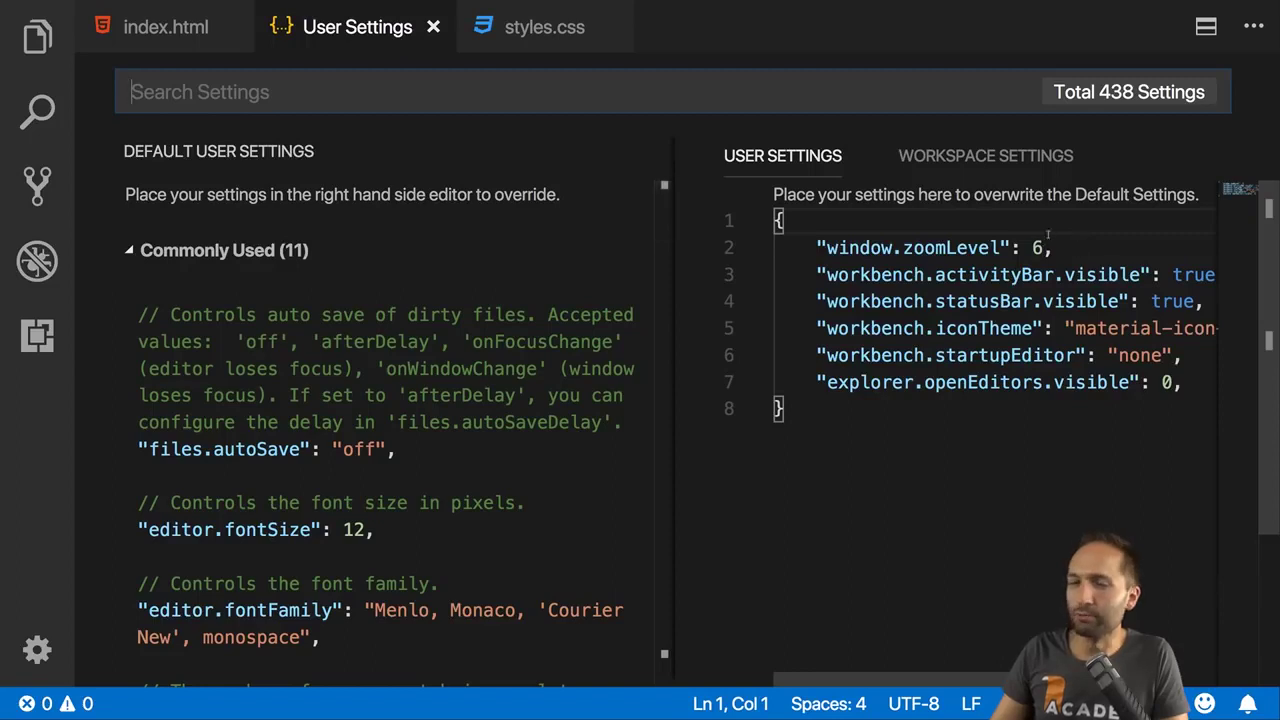
# - Back in project-1, close the workspace settings and show the file explorer
pyautogui.moveTo(688, 300)
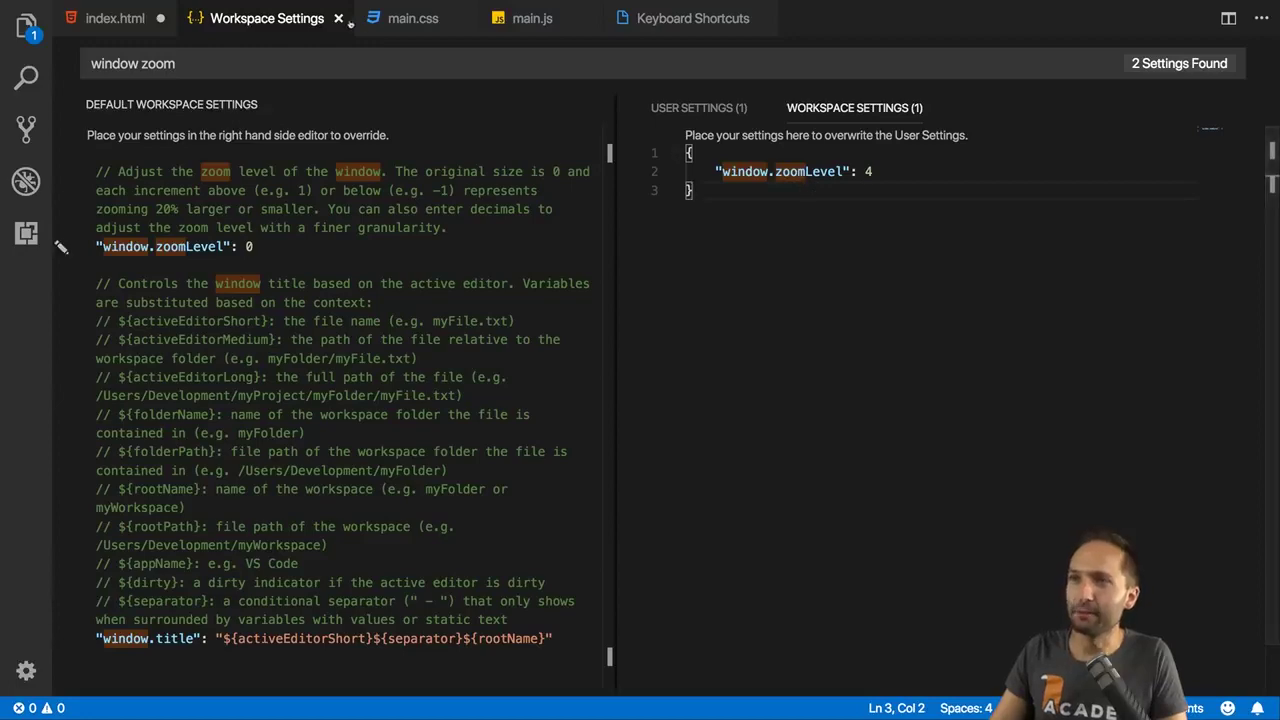
pyautogui.press('super+w')
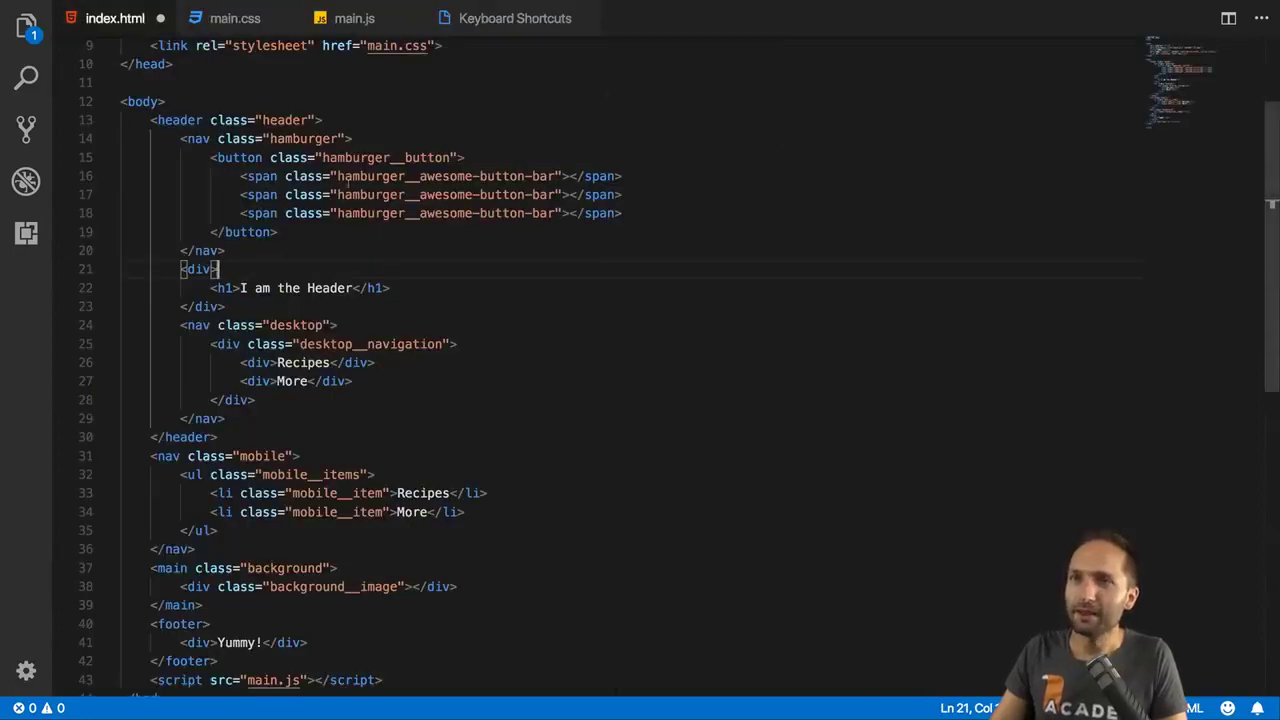
pyautogui.press('super+b')
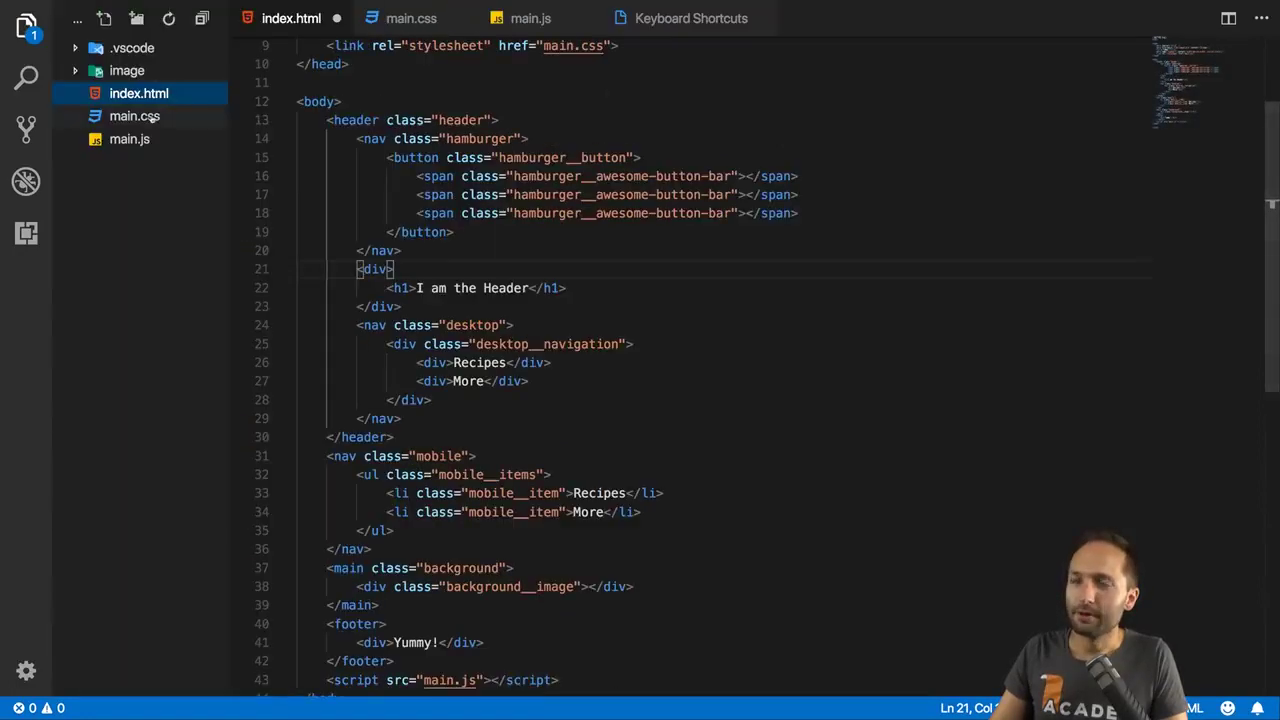
# - Save the workspace as our-project.code-workspace in the projects folder
pyautogui.click(59, 5)
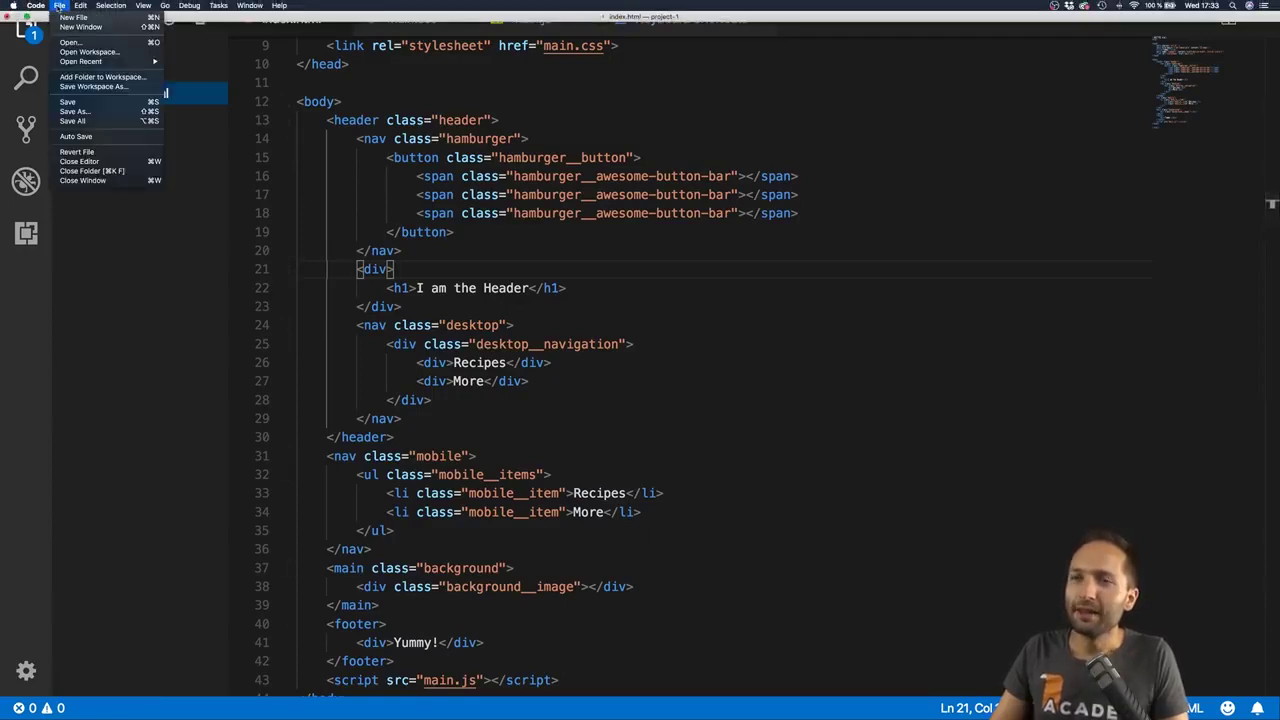
pyautogui.click(100, 90)
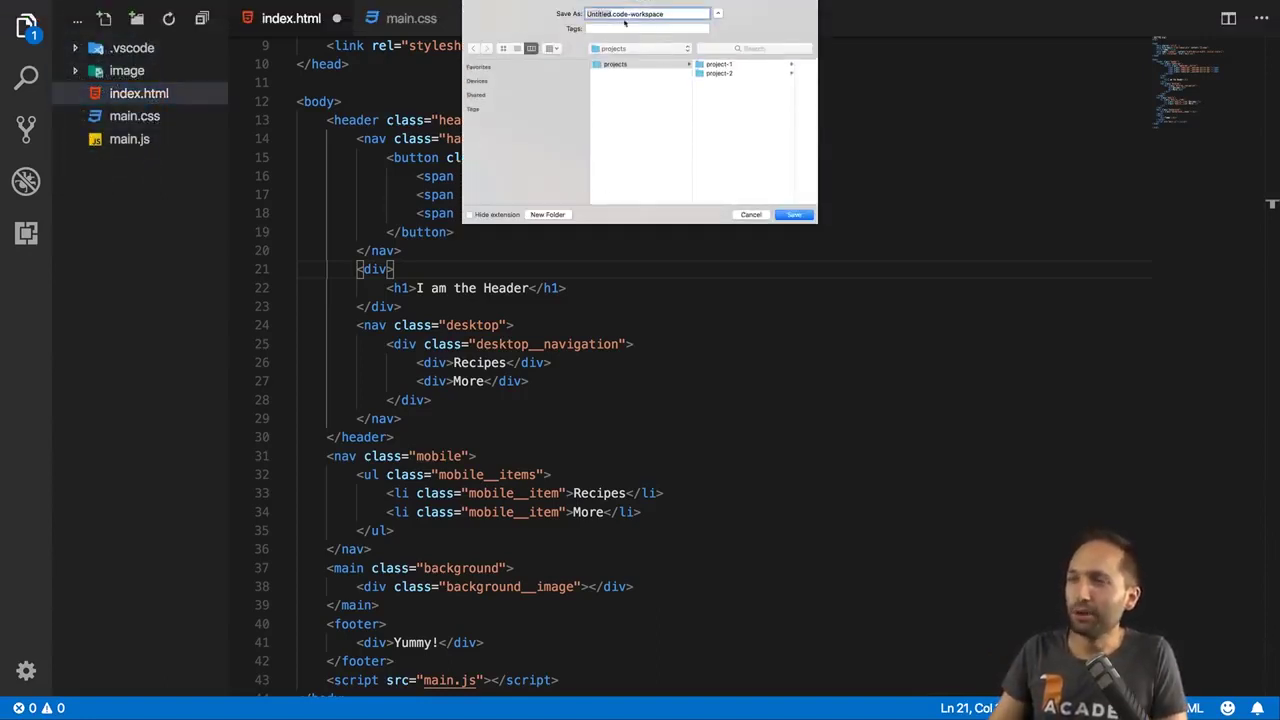
pyautogui.click(610, 14)
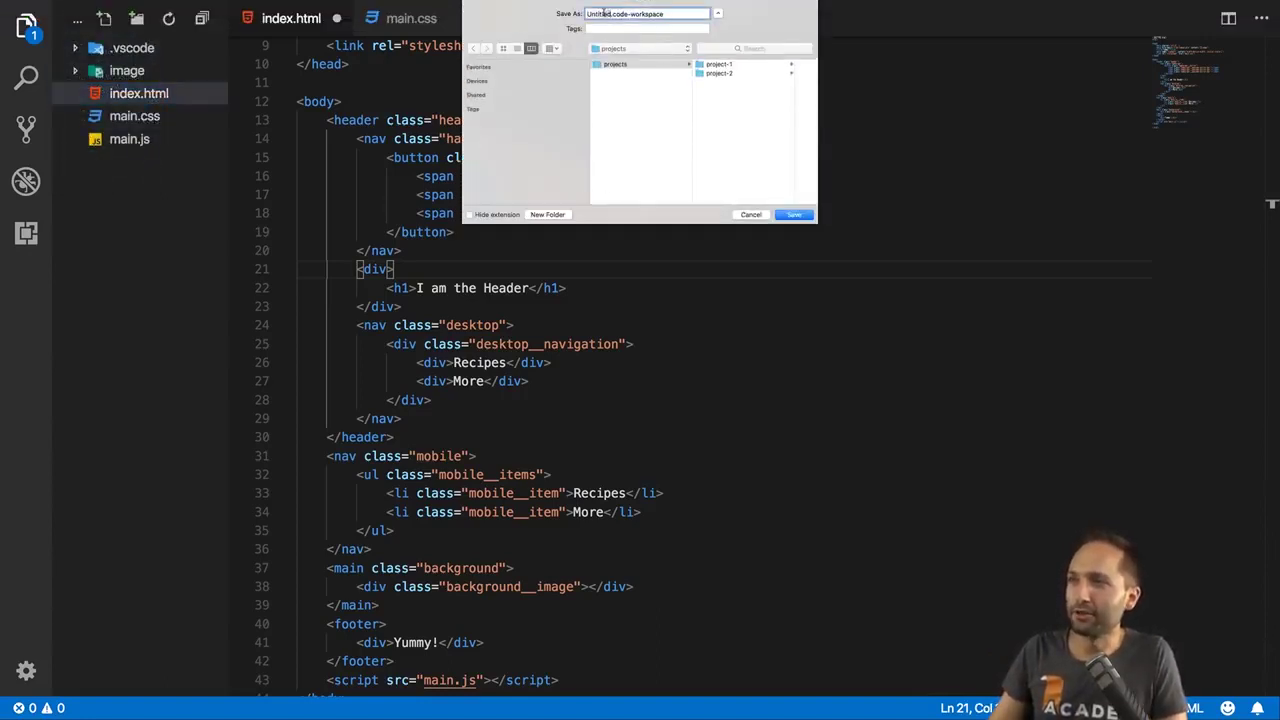
pyautogui.press('BackSpace')
pyautogui.press('BackSpace')
pyautogui.press('BackSpace')
pyautogui.press('BackSpace')
pyautogui.press('BackSpace')
pyautogui.press('BackSpace')
pyautogui.press('BackSpace')
pyautogui.press('BackSpace')
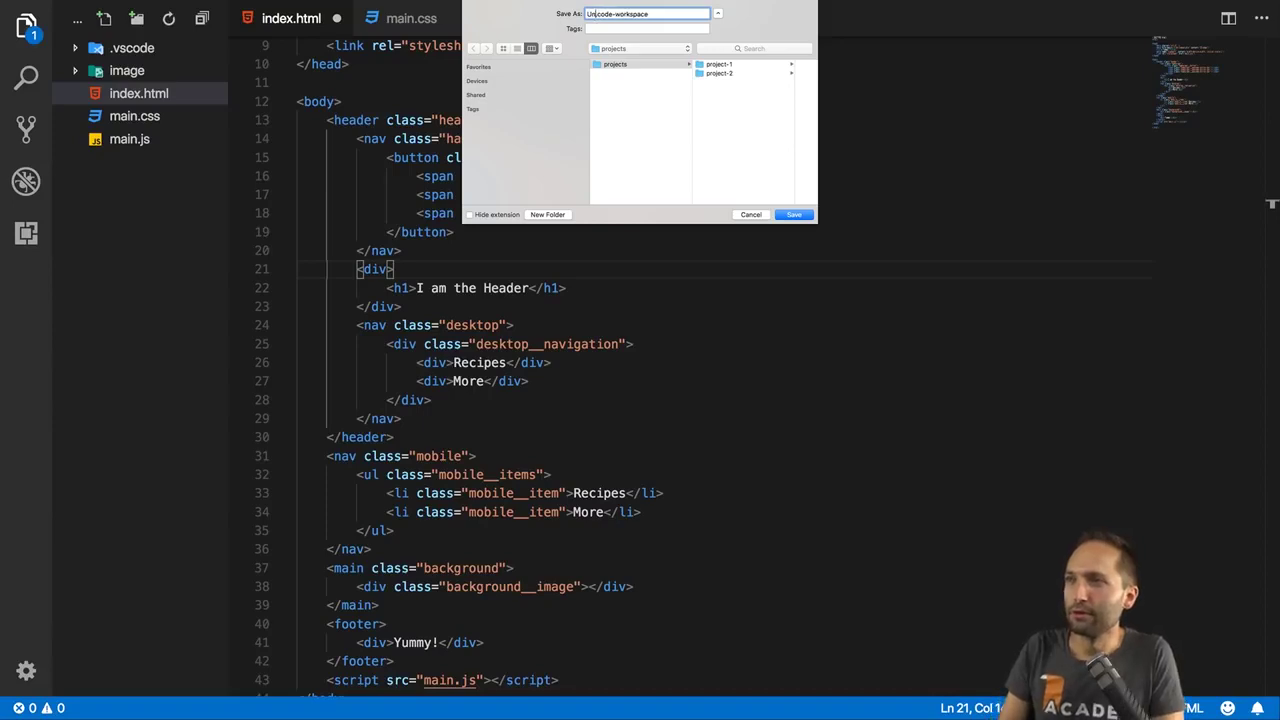
pyautogui.write('our-project.')
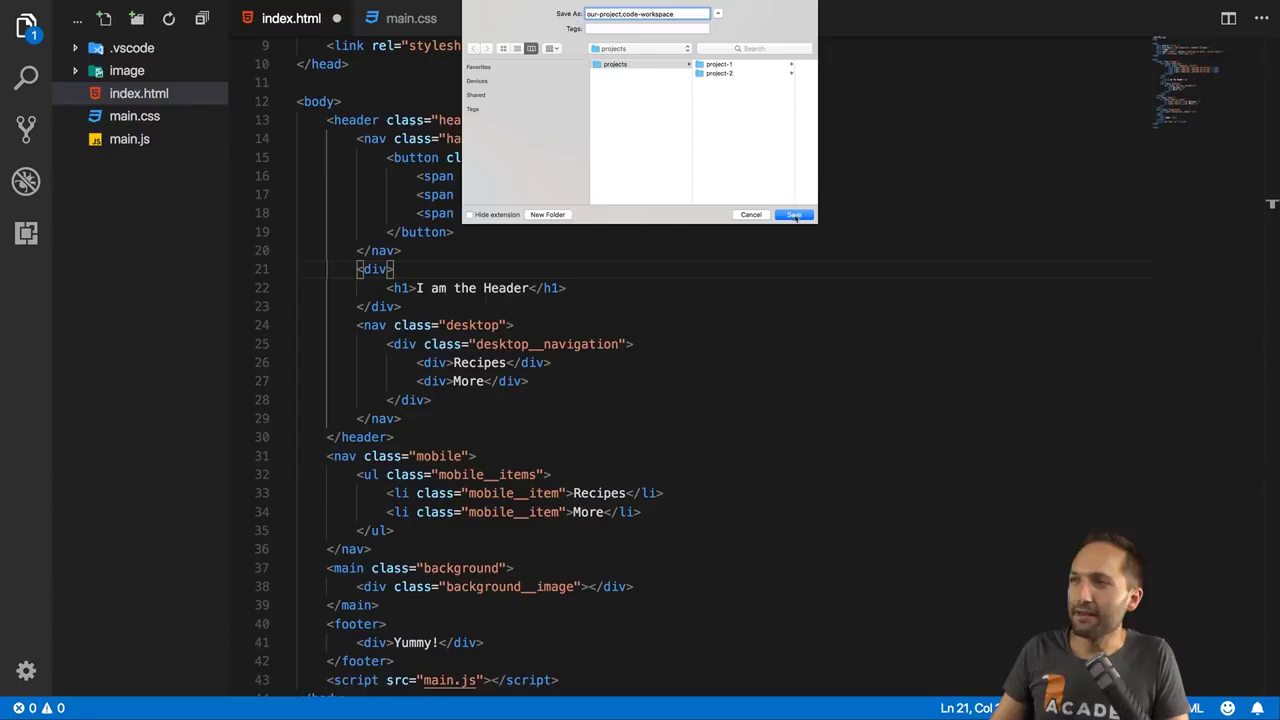
pyautogui.click(794, 215)
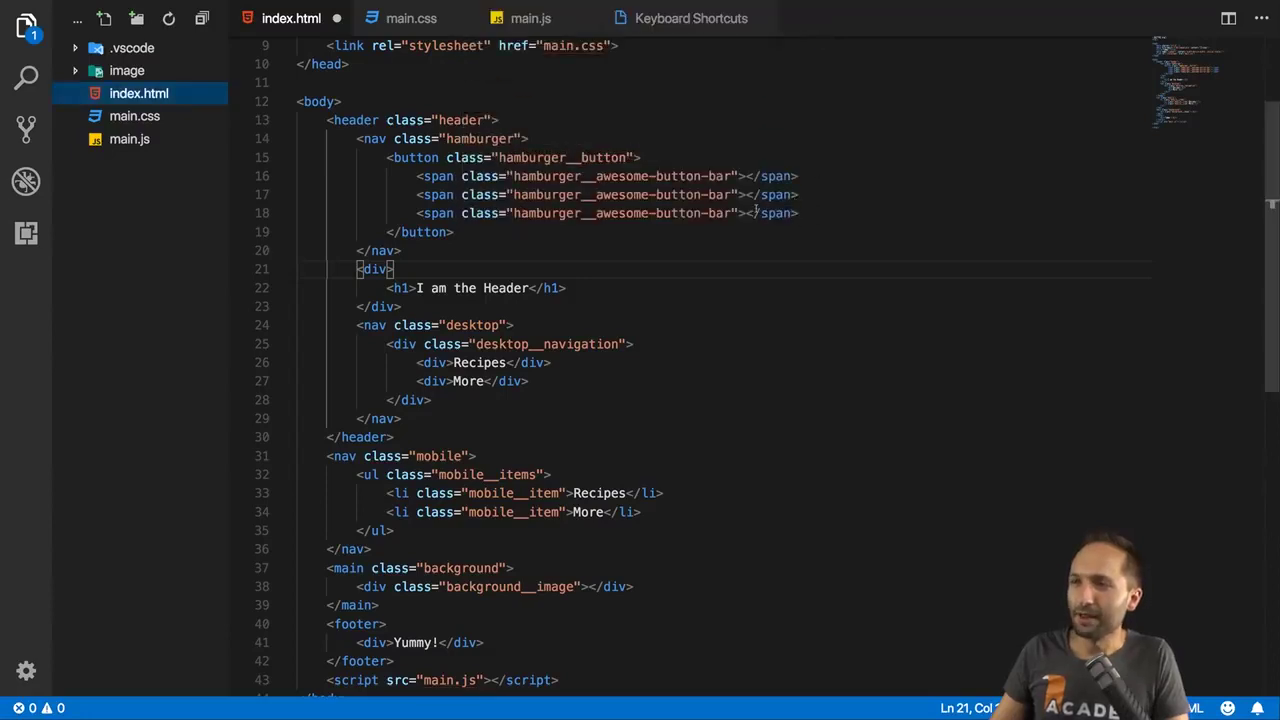
# - Look at the settings editor in the new workspace and return to index.html to save it
pyautogui.press('super+comma')
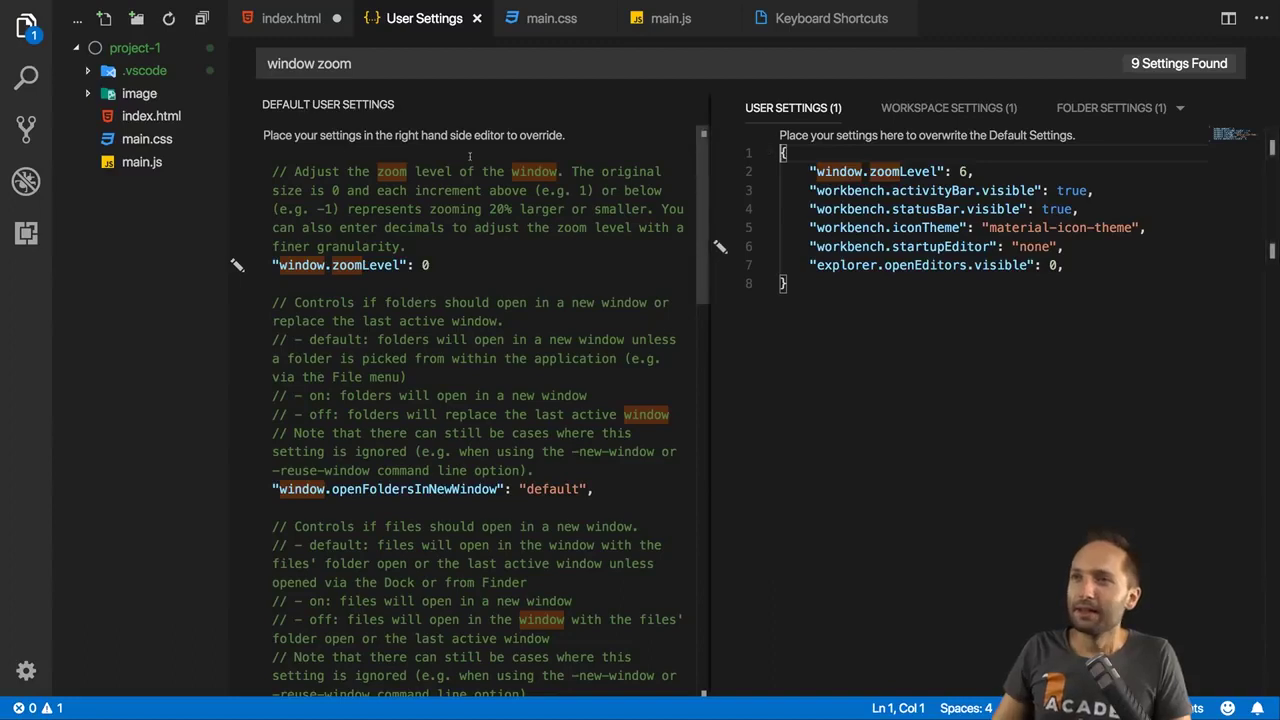
pyautogui.click(295, 18)
pyautogui.click(630, 287)
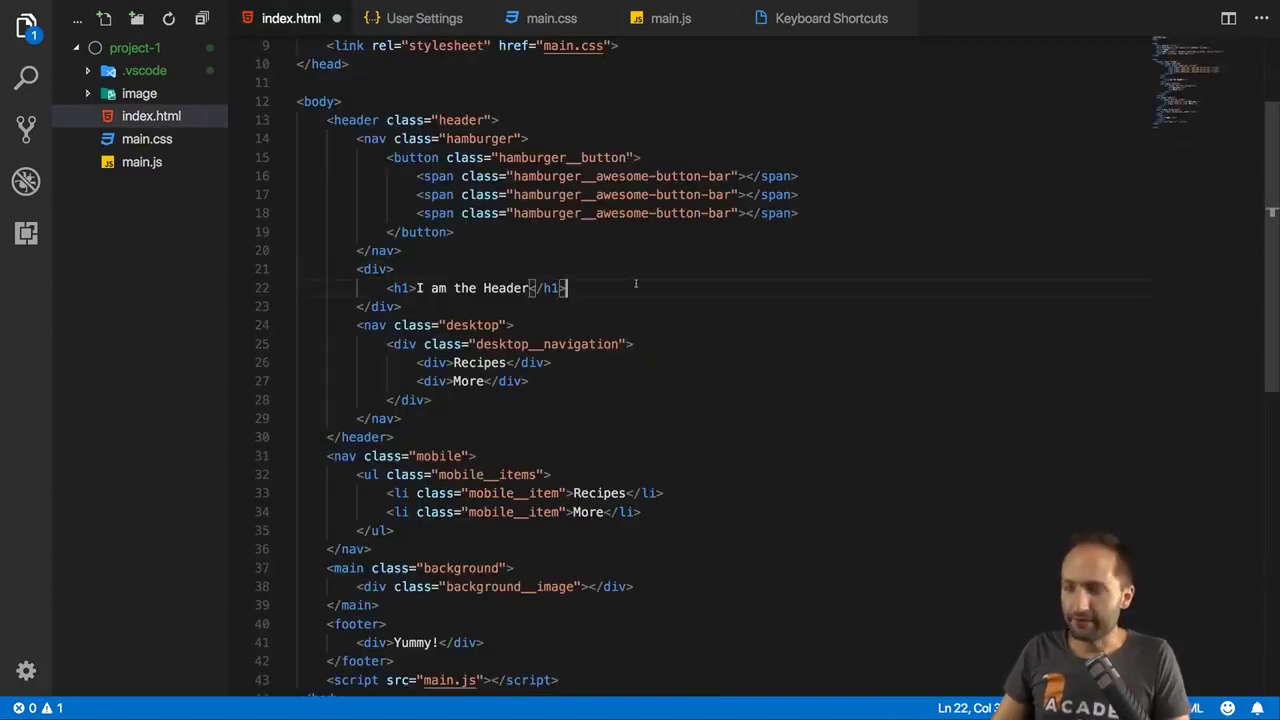
pyautogui.click(608, 265)
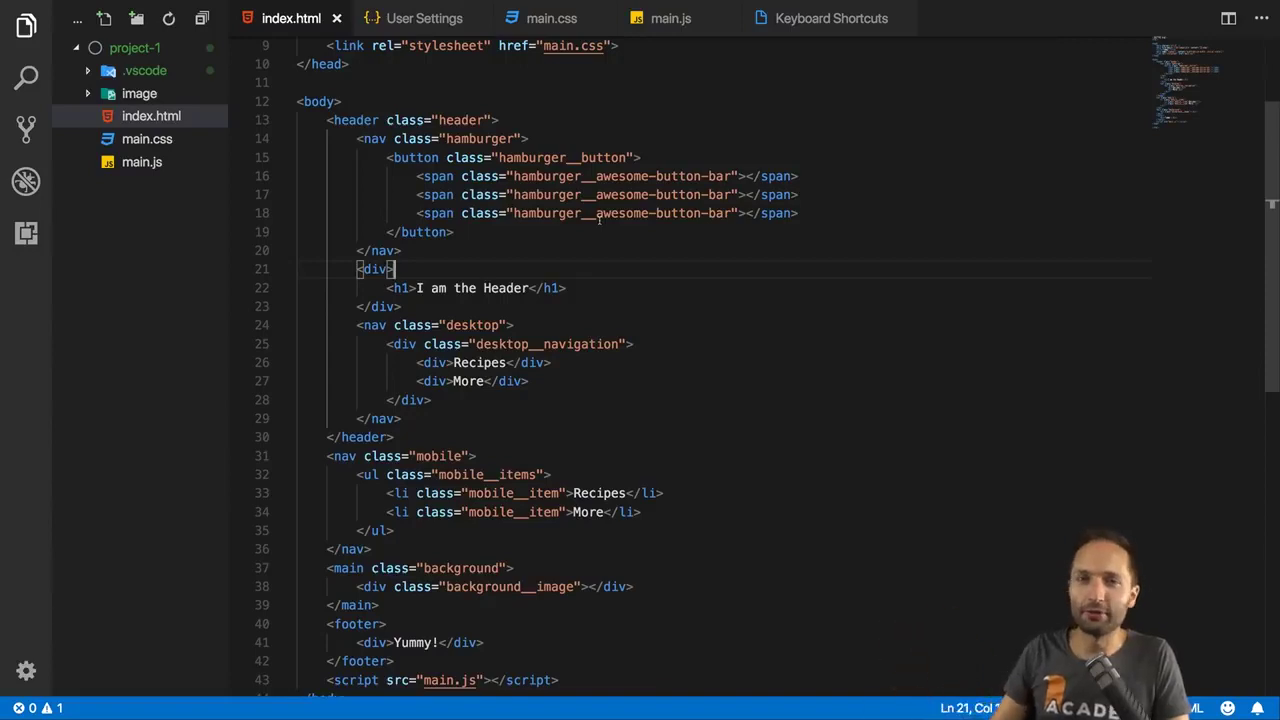
# - Switch to Finder, inspect the projects folder and open our-project.code-workspace from it
pyautogui.press('super+Tab')
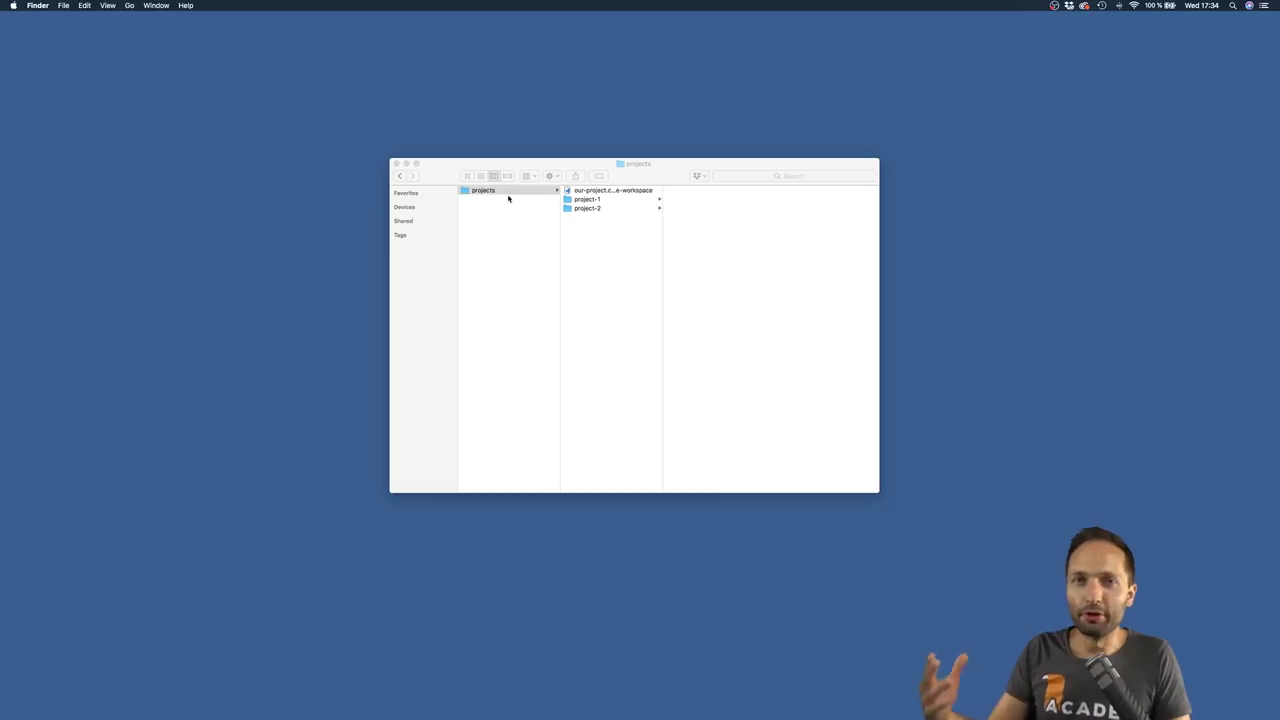
pyautogui.click(604, 191)
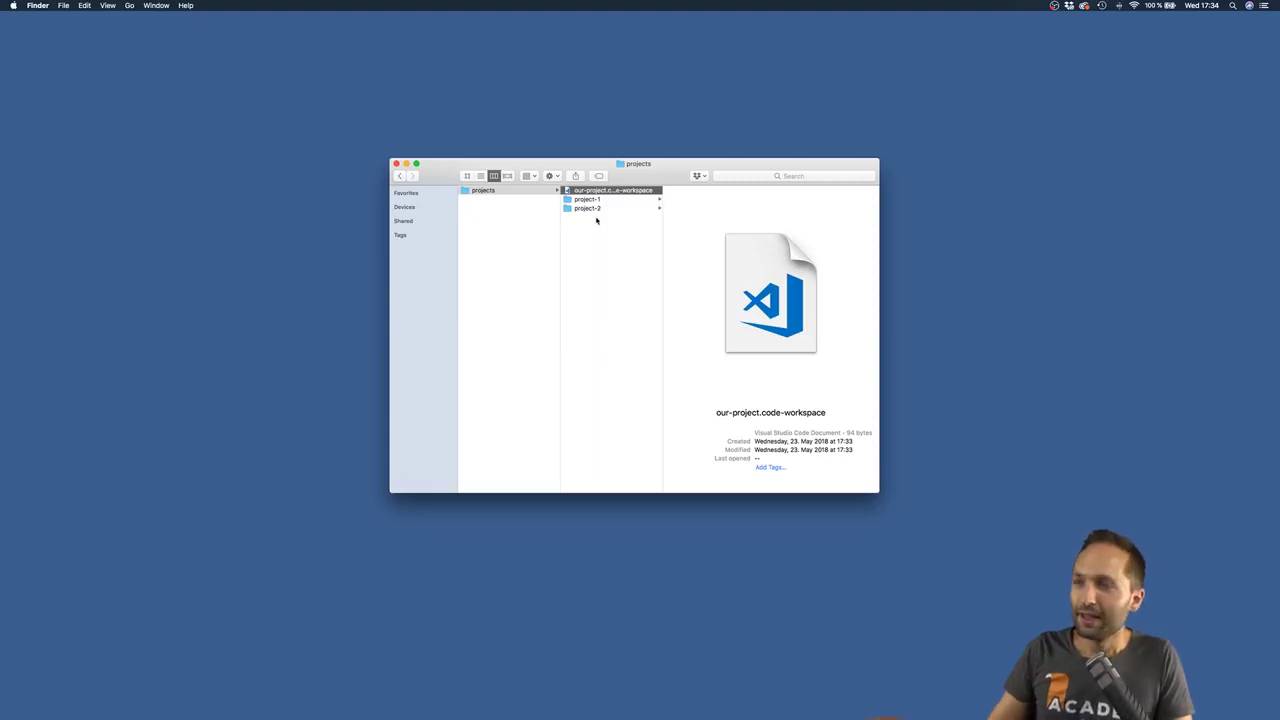
pyautogui.click(586, 207)
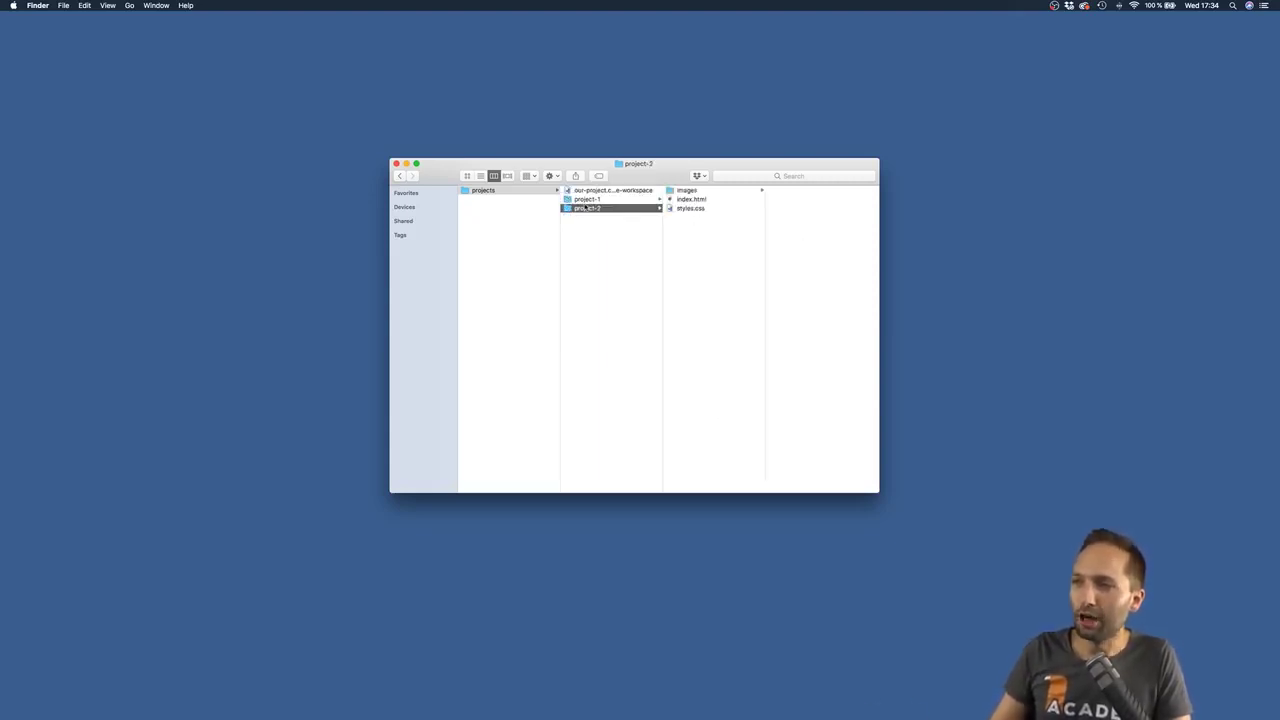
pyautogui.click(612, 191)
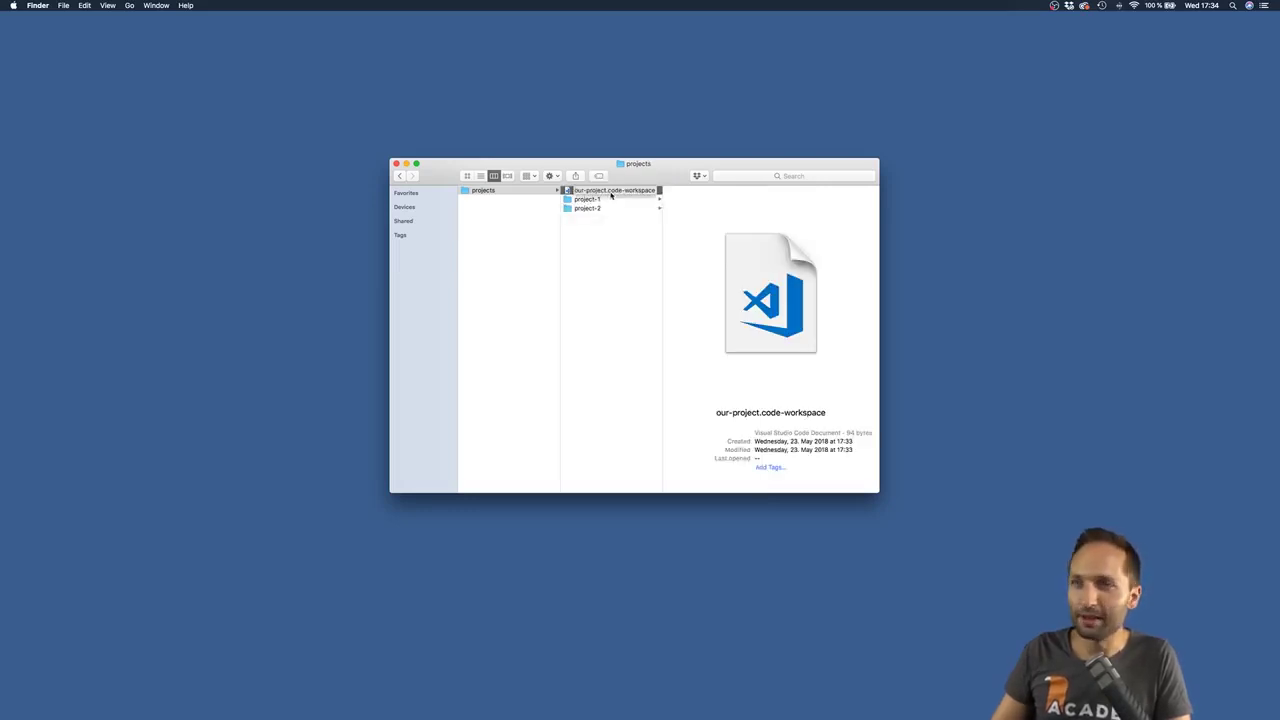
pyautogui.doubleClick(615, 190)
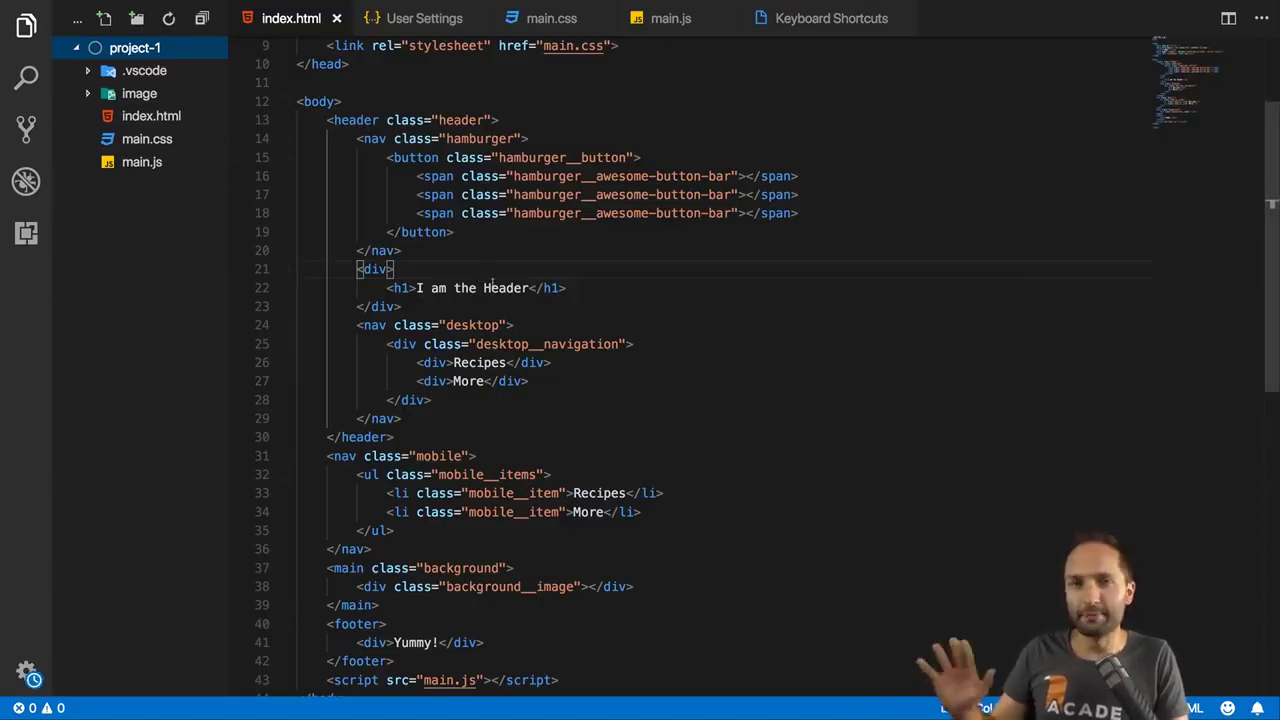
# - Add the project-2 folder to the our-project workspace and open its index.html
pyautogui.click(60, 6)
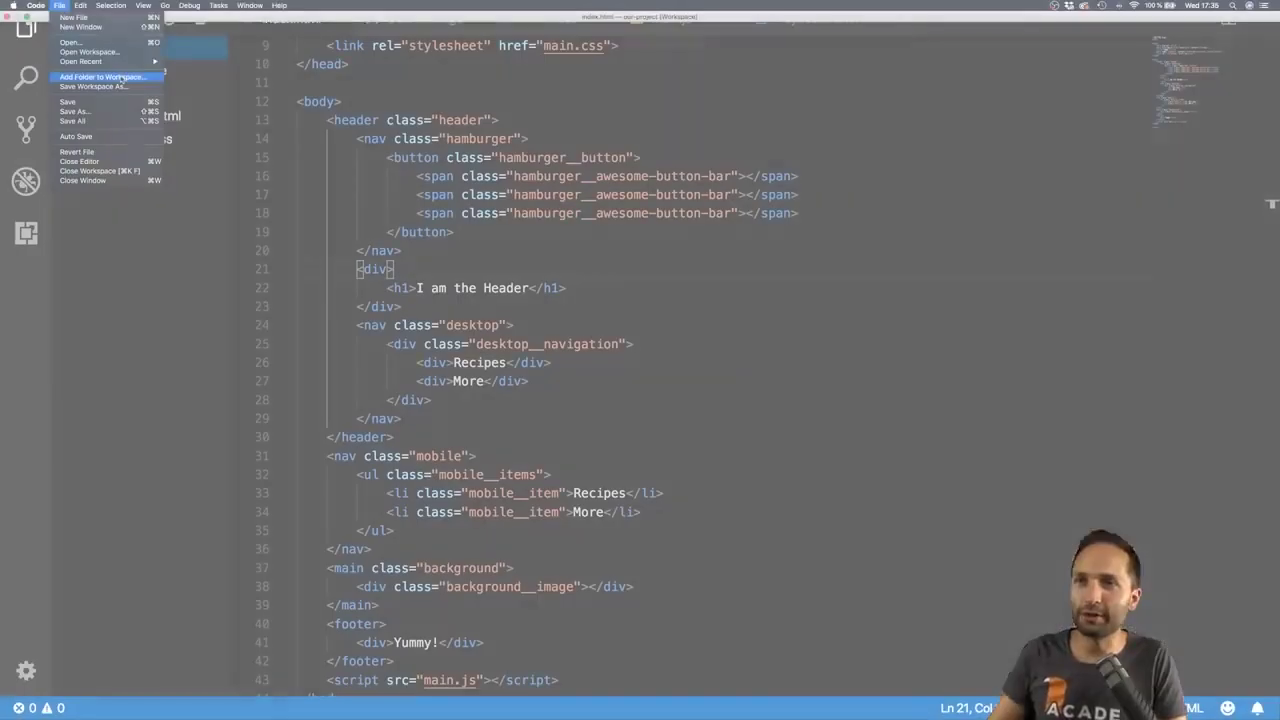
pyautogui.press('Escape')
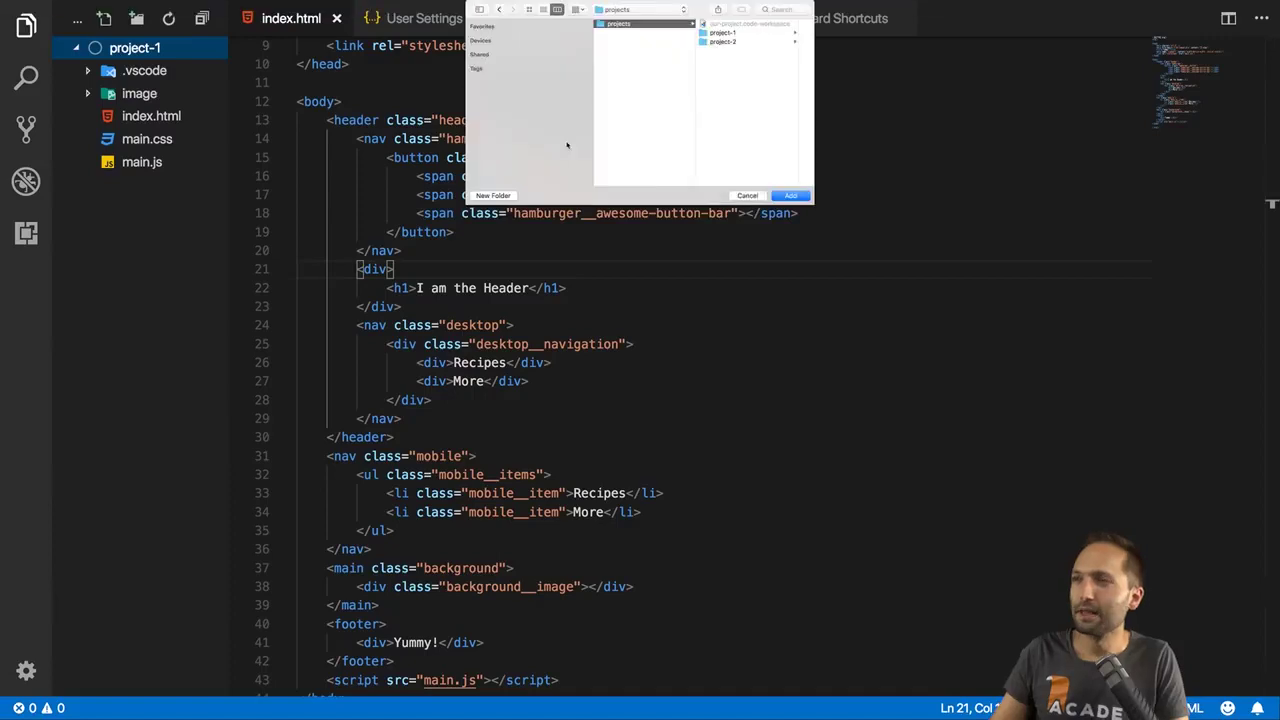
pyautogui.click(722, 41)
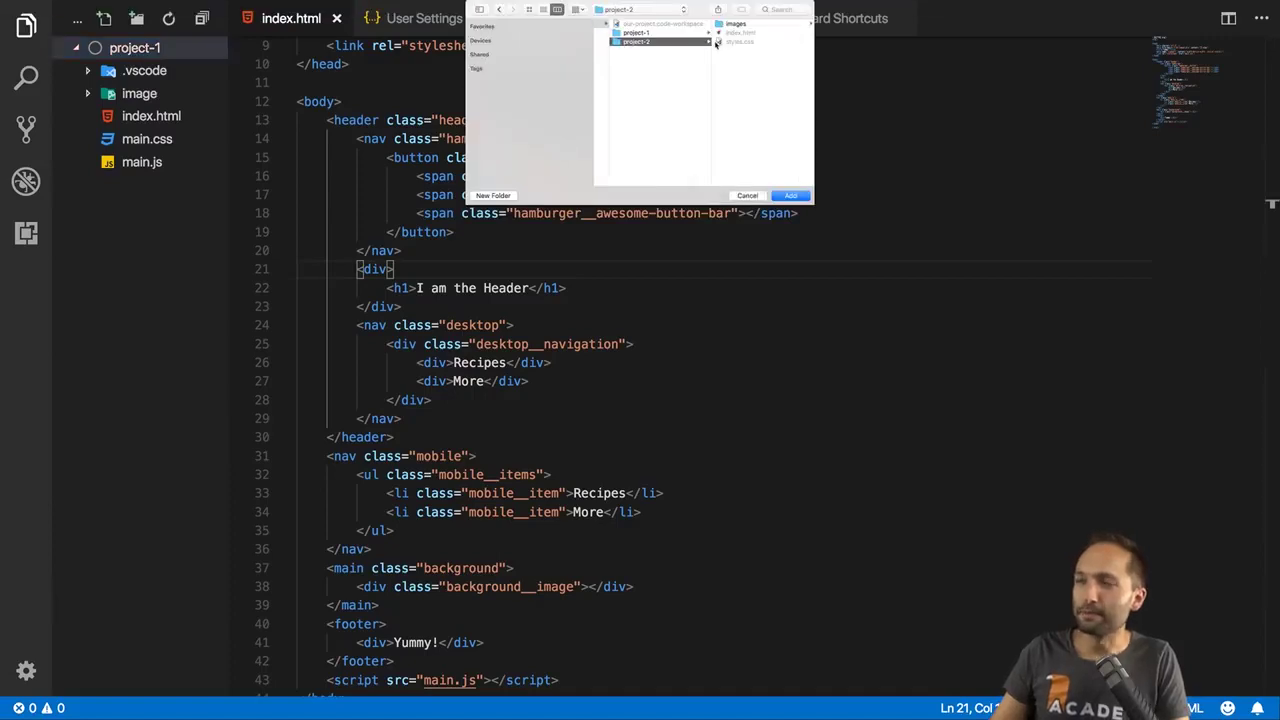
pyautogui.click(790, 195)
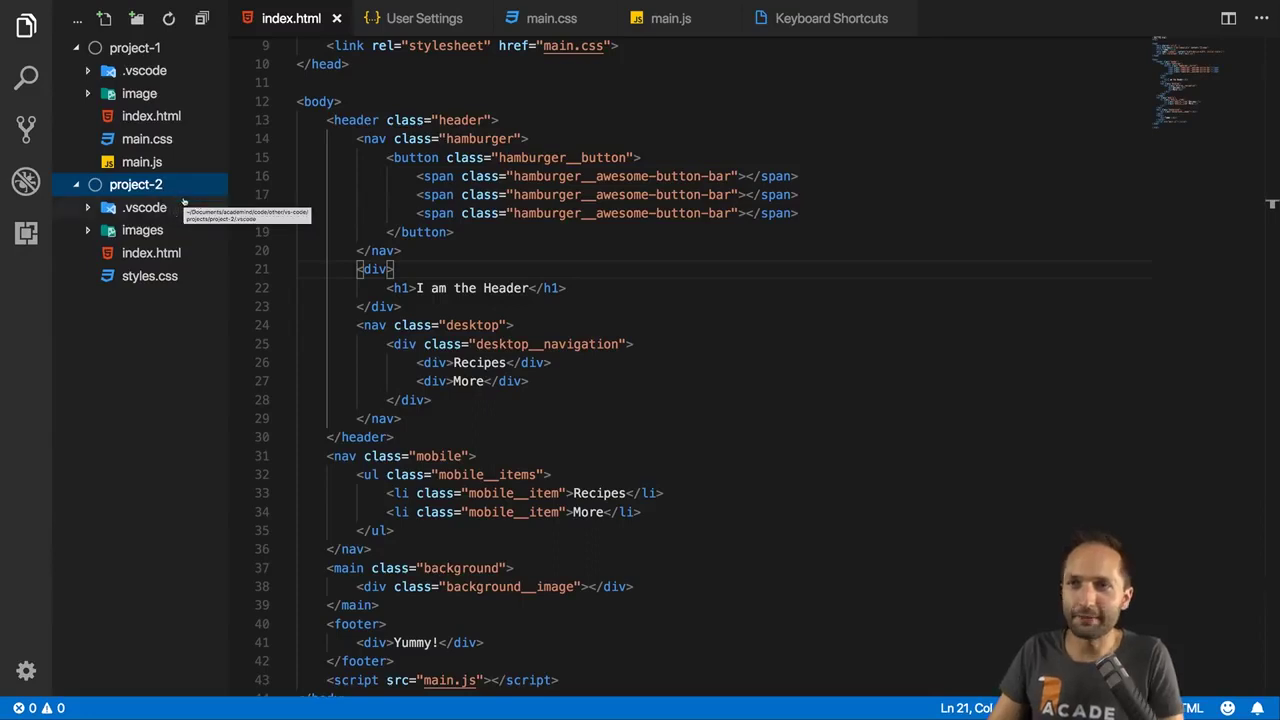
pyautogui.click(159, 256)
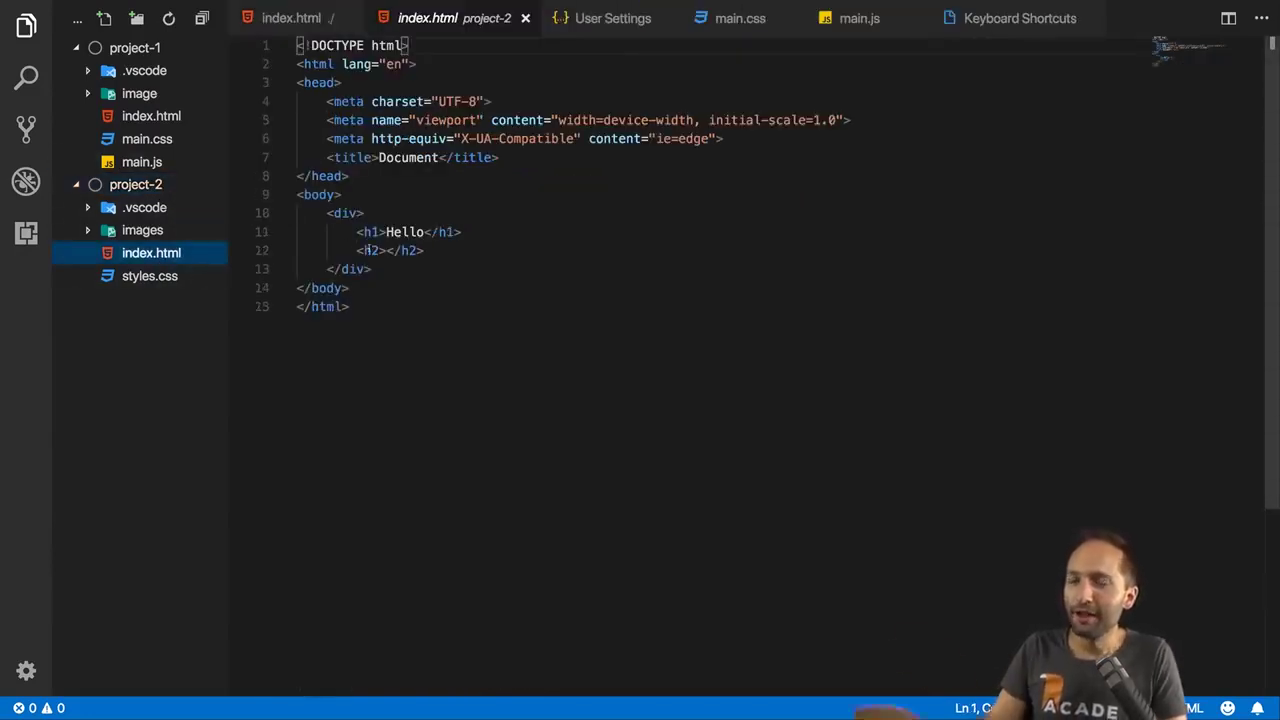
pyautogui.moveTo(367, 250)
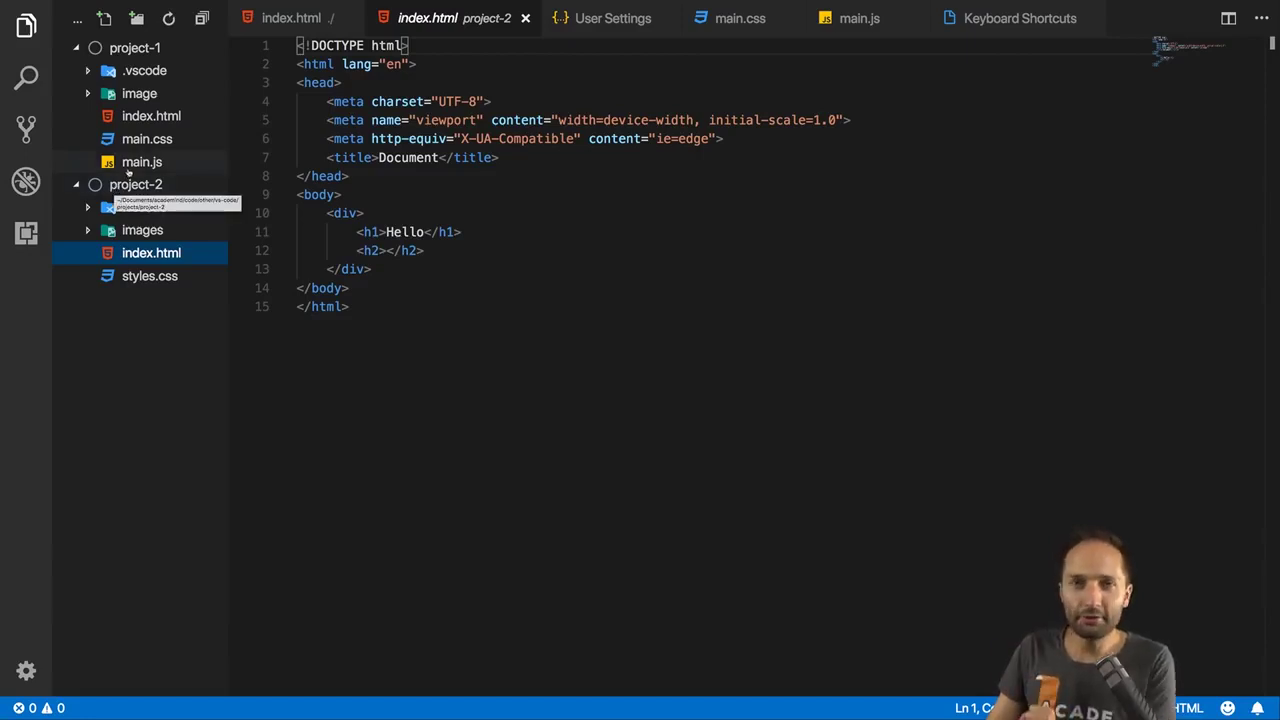
# - Compare window.zoomLevel in the user settings and the workspace settings, and close the settings editor
pyautogui.click(58, 5)
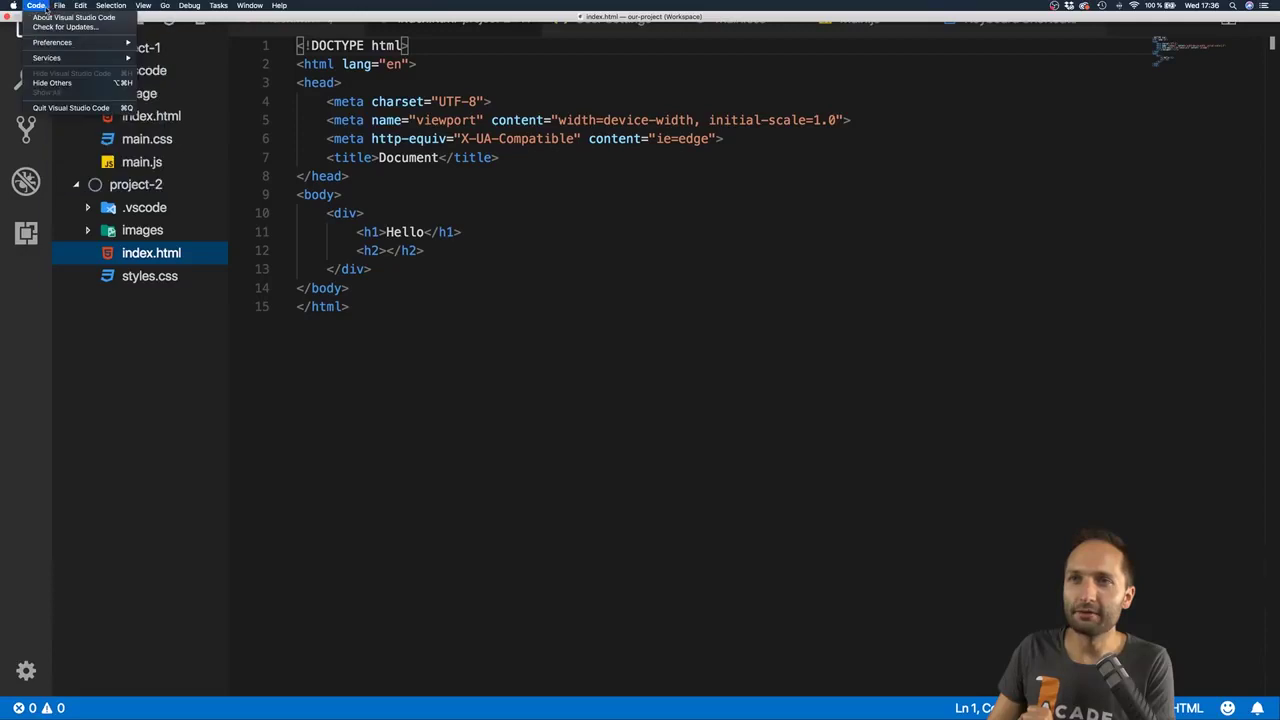
pyautogui.moveTo(107, 45)
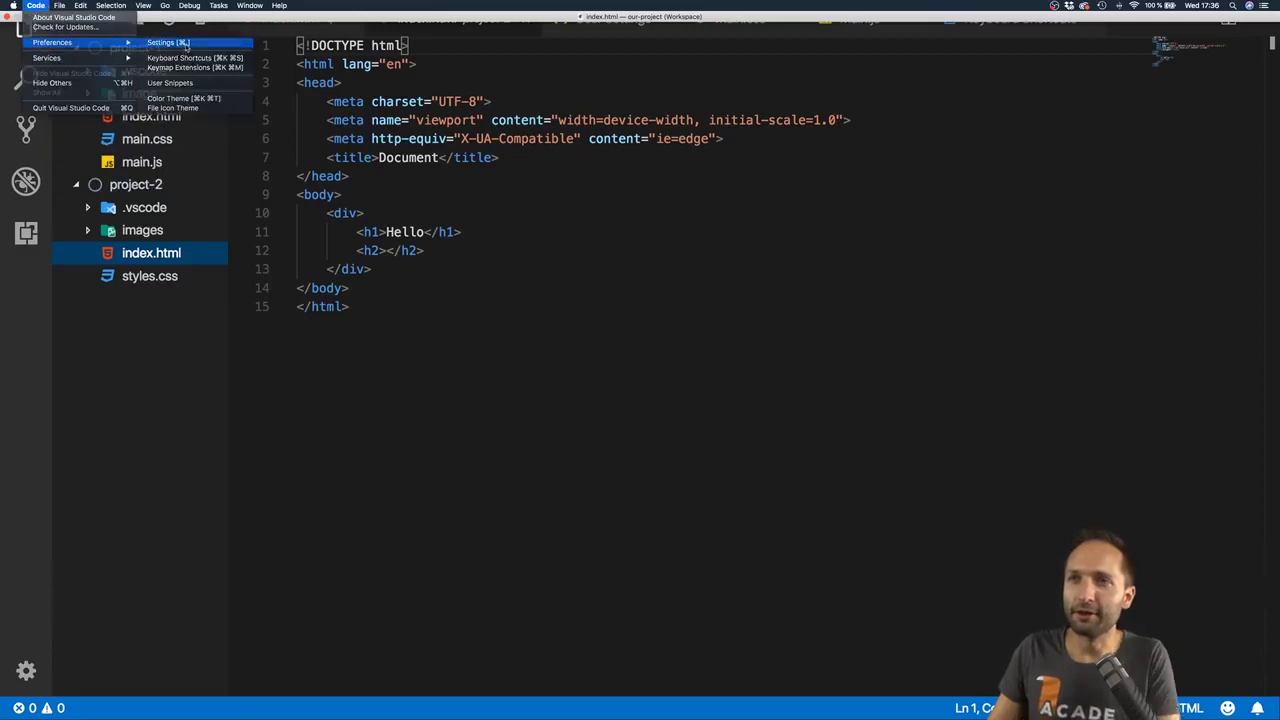
pyautogui.click(170, 44)
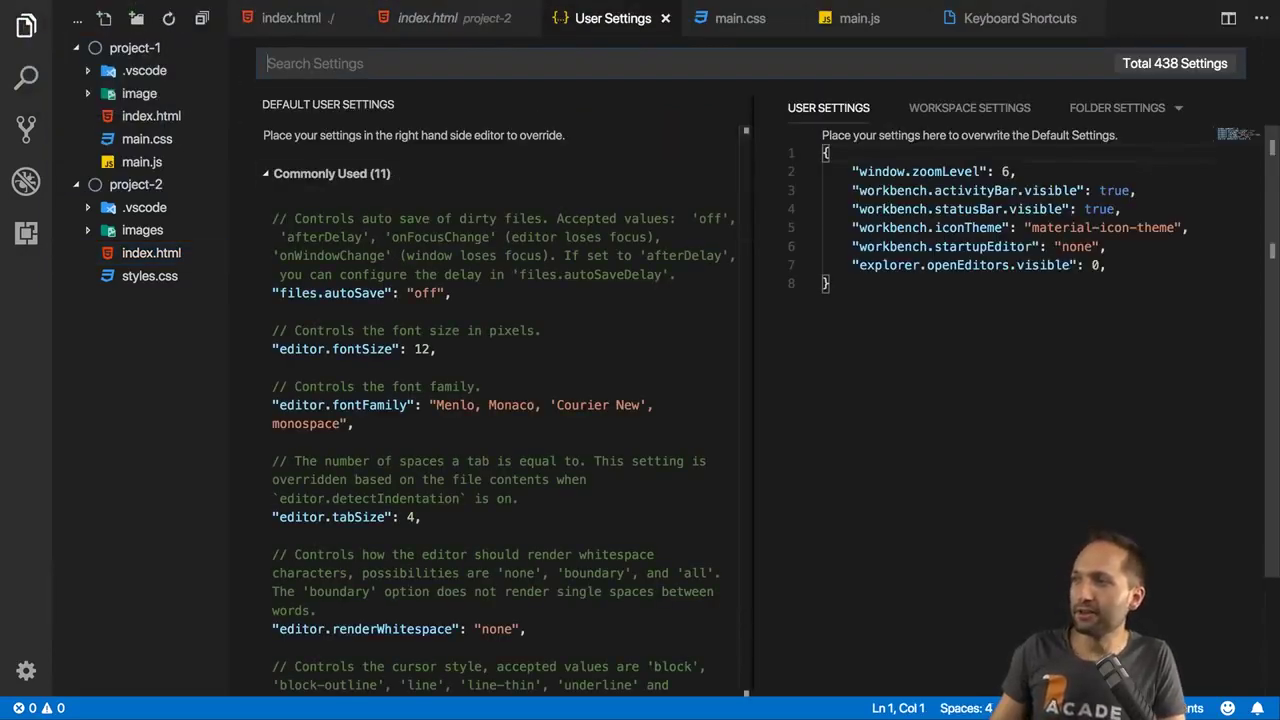
pyautogui.moveTo(1002, 171); pyautogui.dragTo(1016, 171)
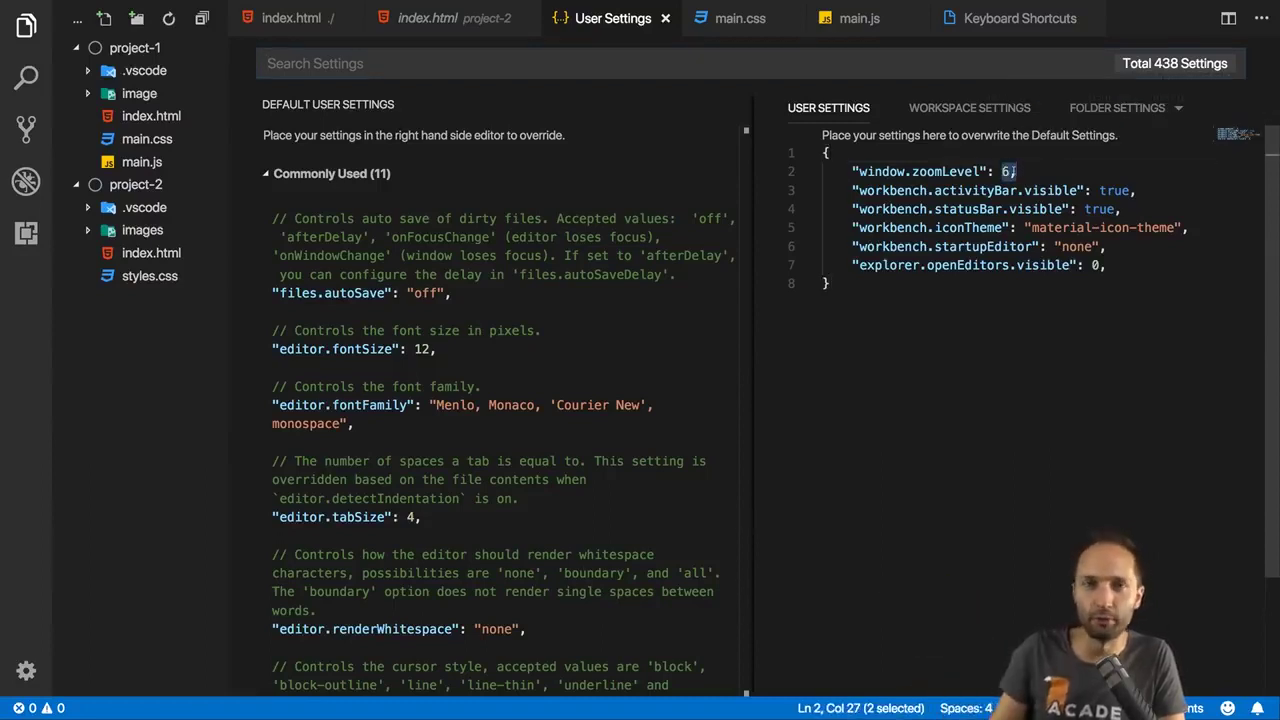
pyautogui.click(969, 108)
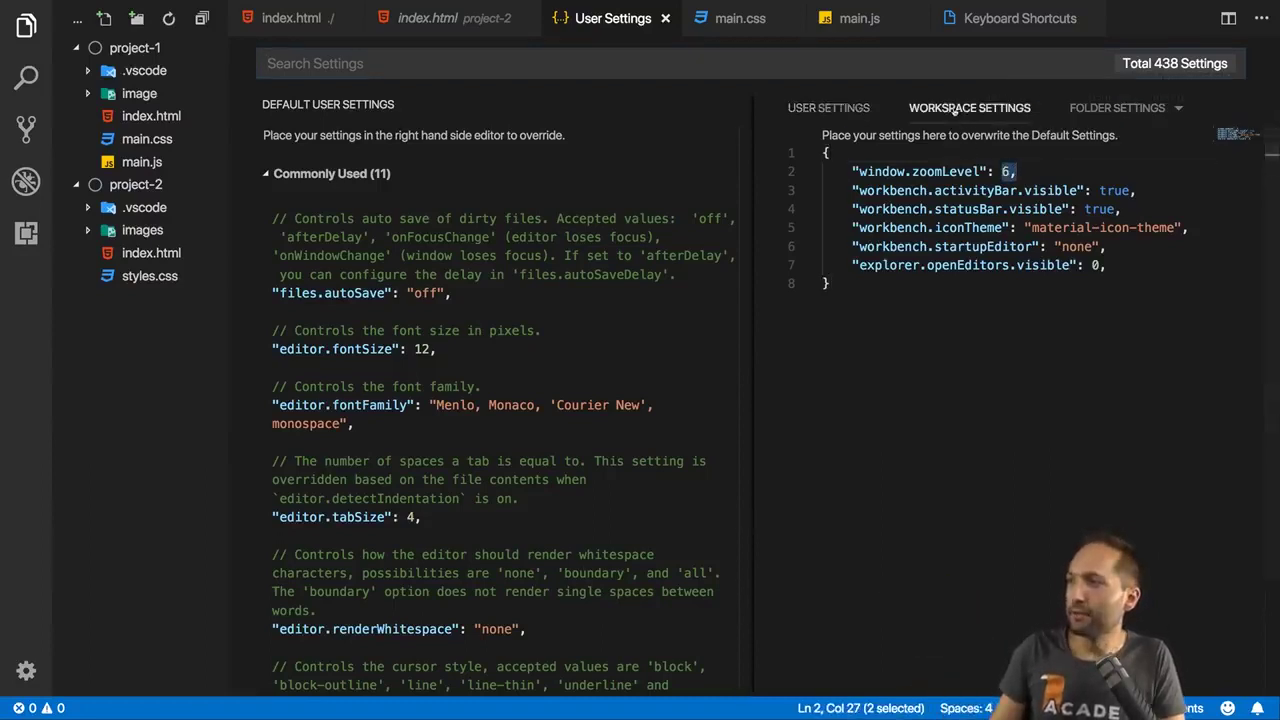
pyautogui.doubleClick(1035, 340)
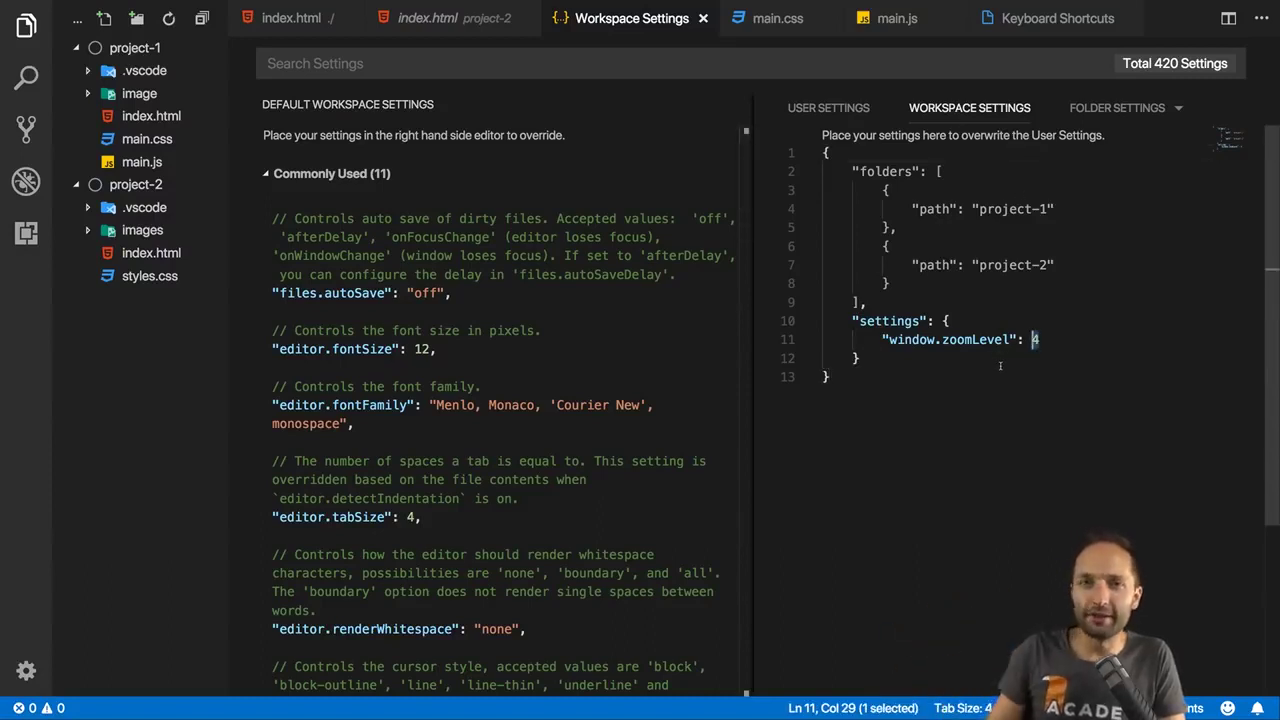
pyautogui.write('6')
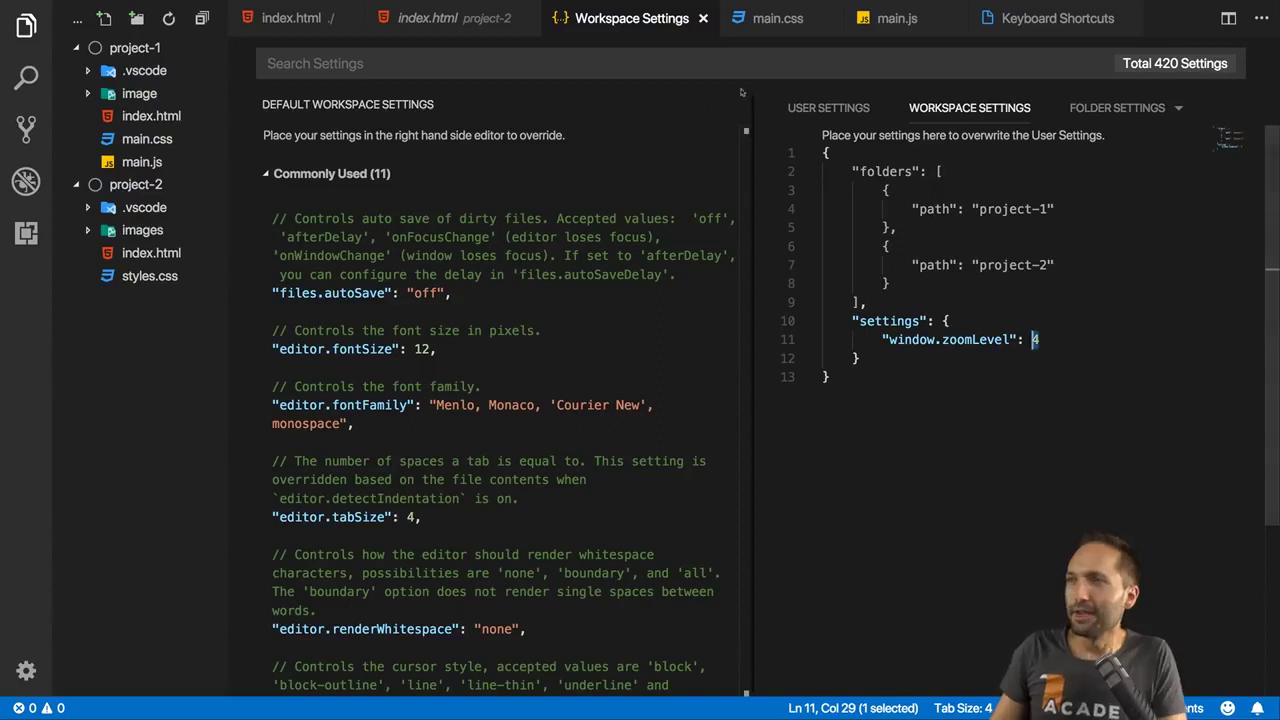
pyautogui.hotkey('ctrl', 's')
pyautogui.hotkey('ctrl', 'w')
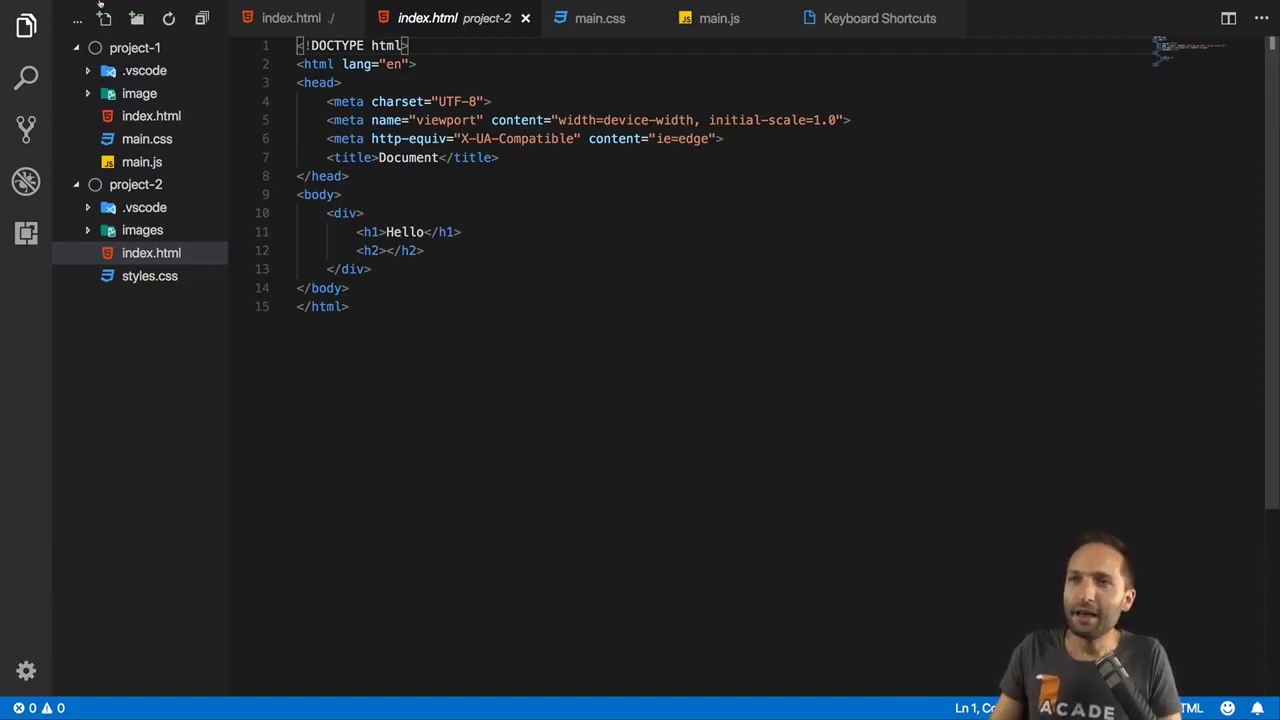
# - Open a new window and, while choosing what to open, create a private-projects folder inside vs-code
pyautogui.moveTo(100, 3)
pyautogui.click(60, 5)
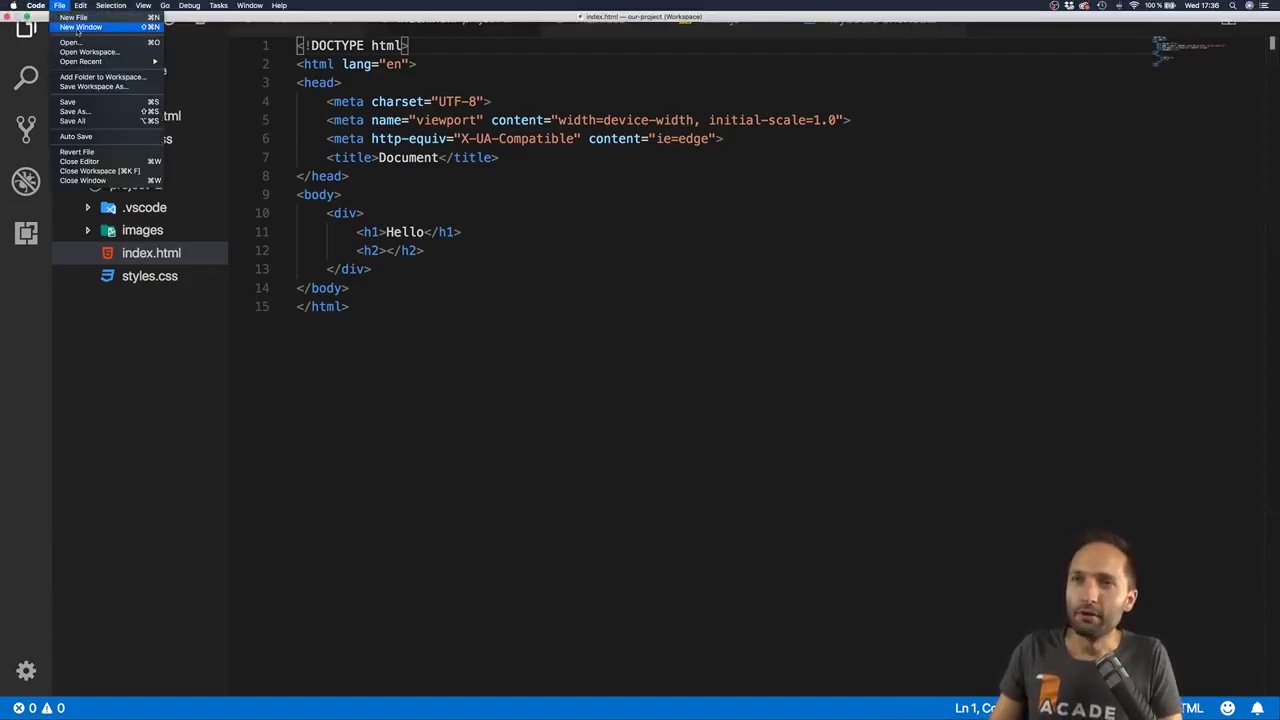
pyautogui.click(80, 27)
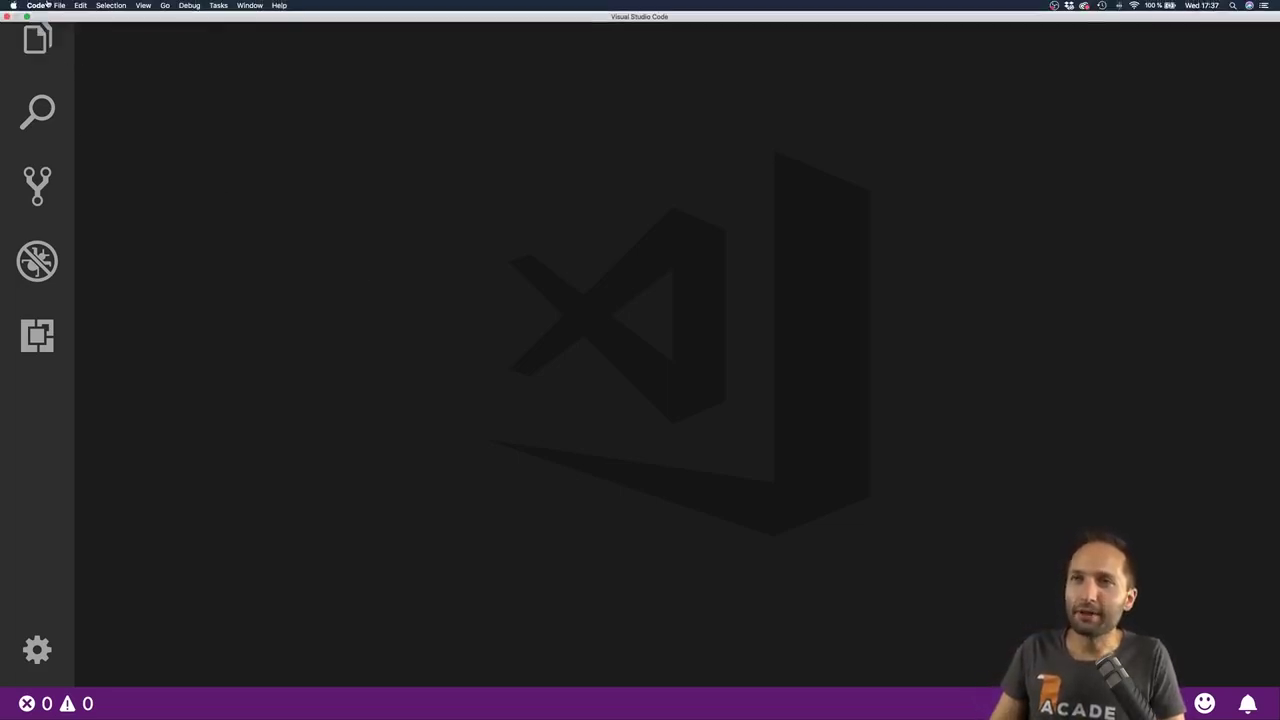
pyautogui.click(59, 5)
pyautogui.click(97, 51)
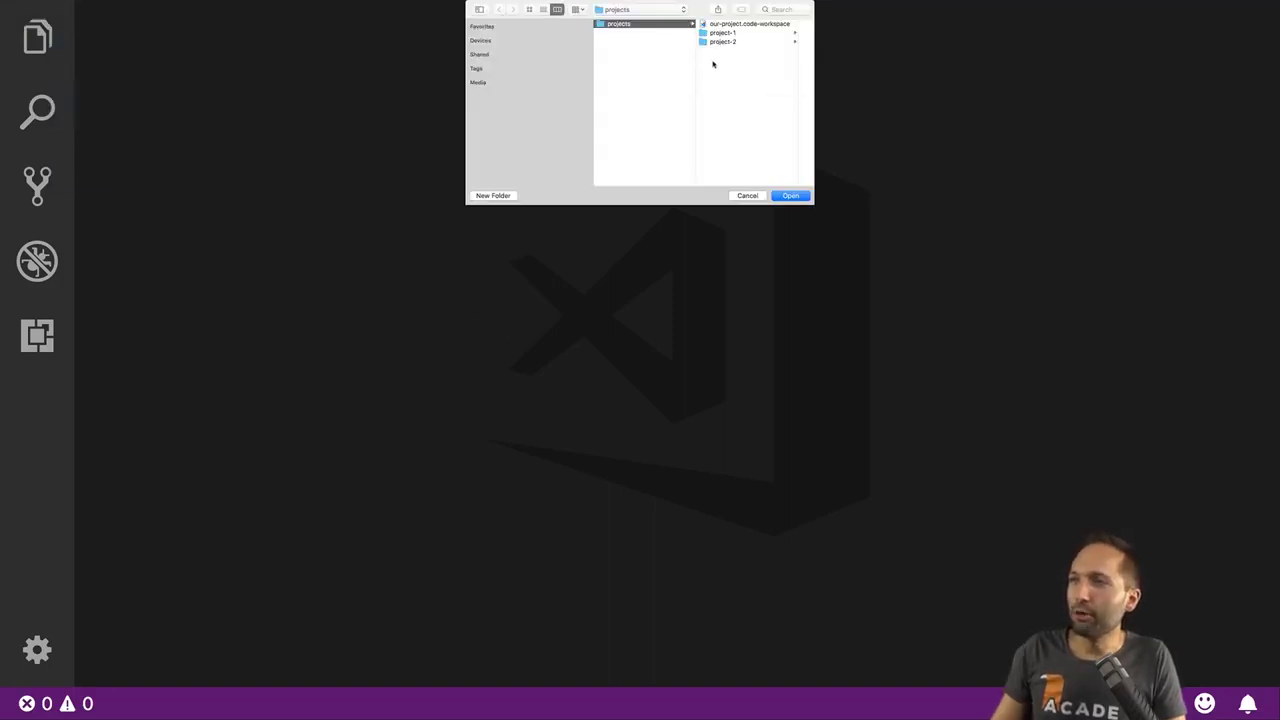
pyautogui.click(632, 40)
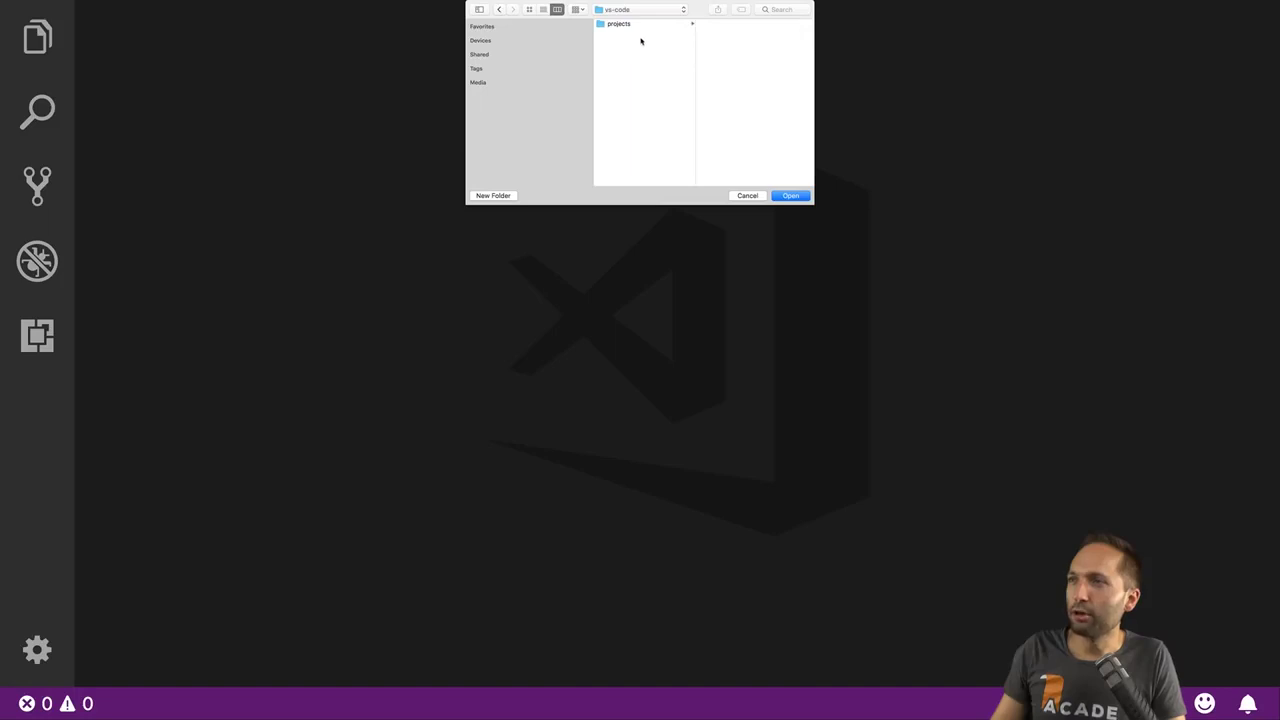
pyautogui.click(490, 196)
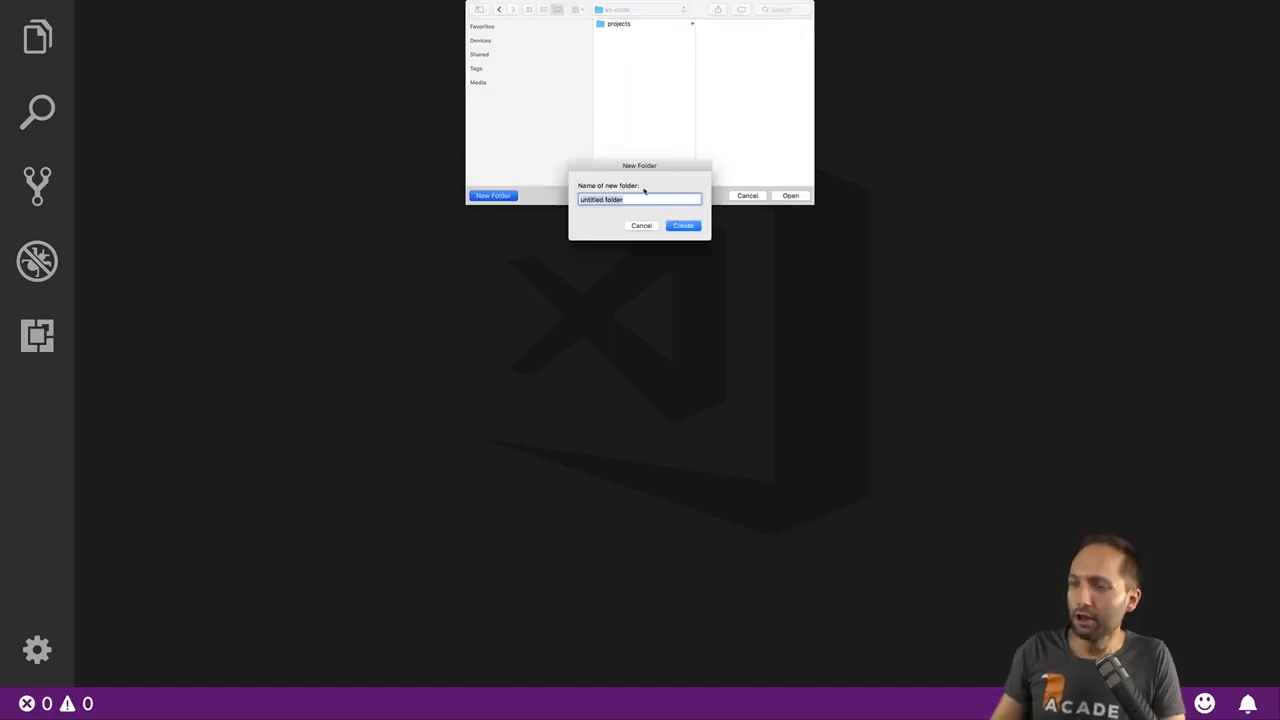
pyautogui.write('private-projects')
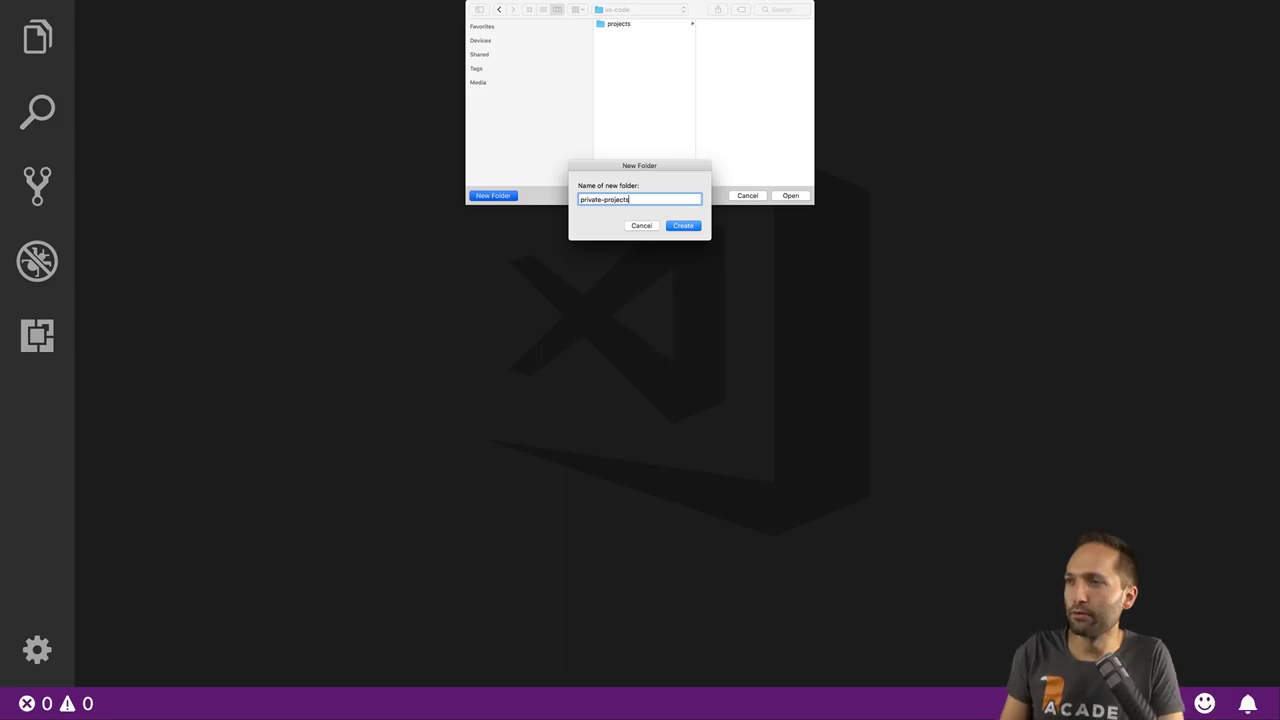
pyautogui.press('Return')
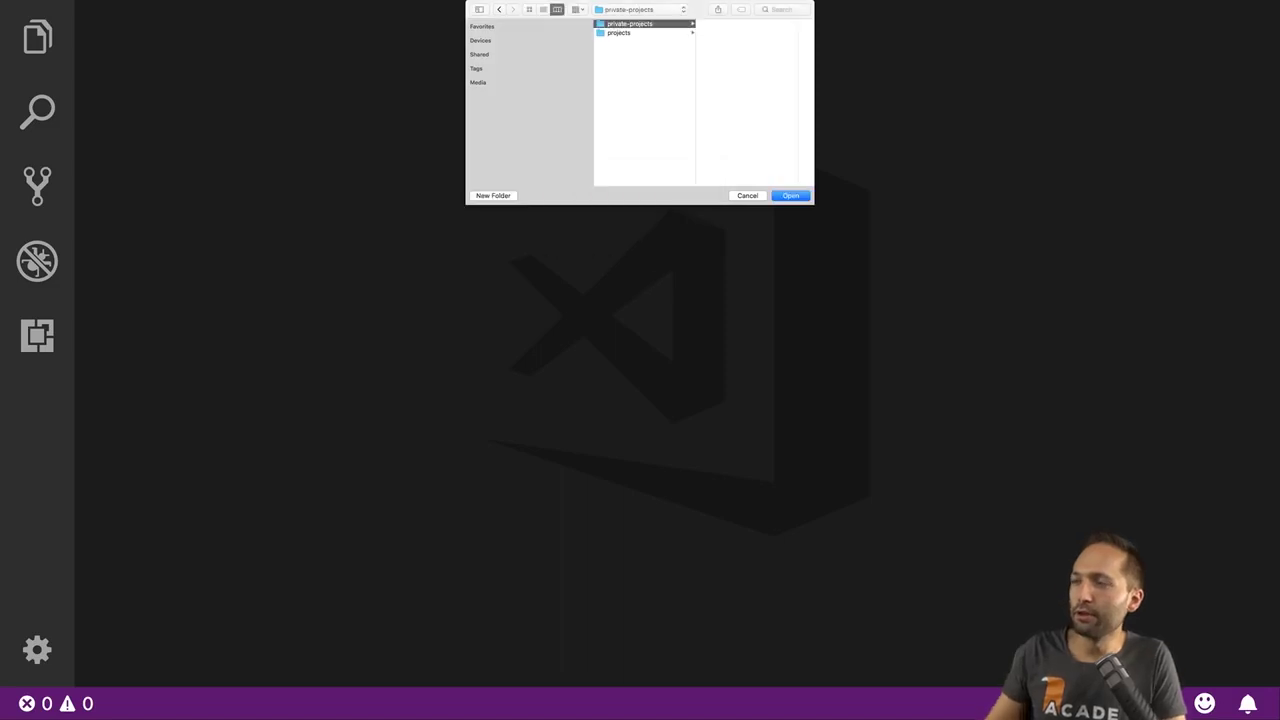
# - Check the contents of the projects folder and open the private-projects folder in the new window
pyautogui.click(618, 33)
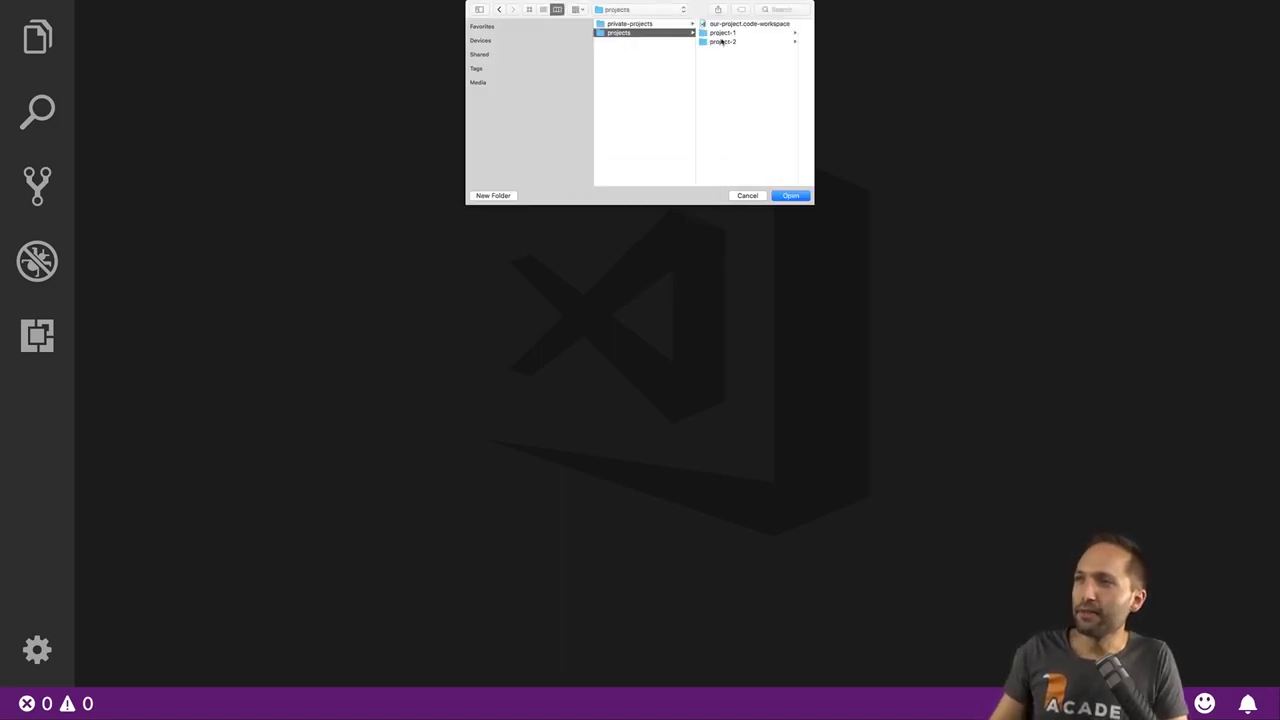
pyautogui.click(734, 24)
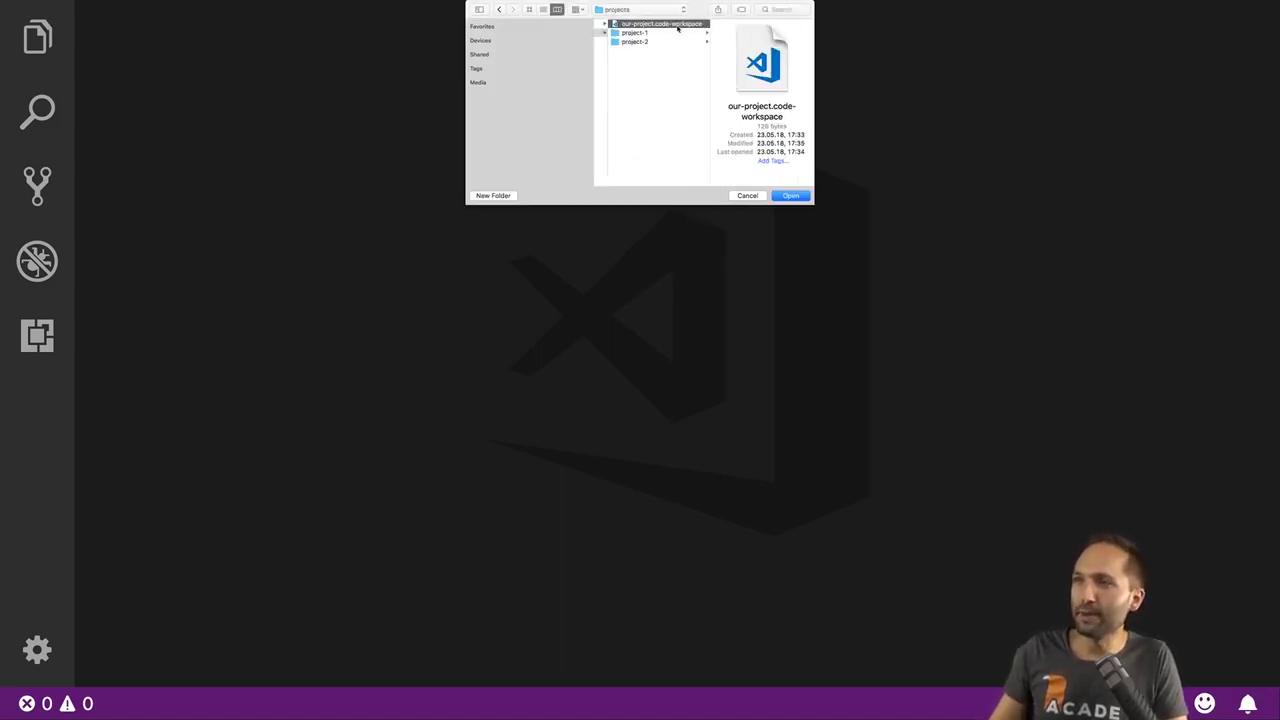
pyautogui.hscroll(-3, 660, 35)
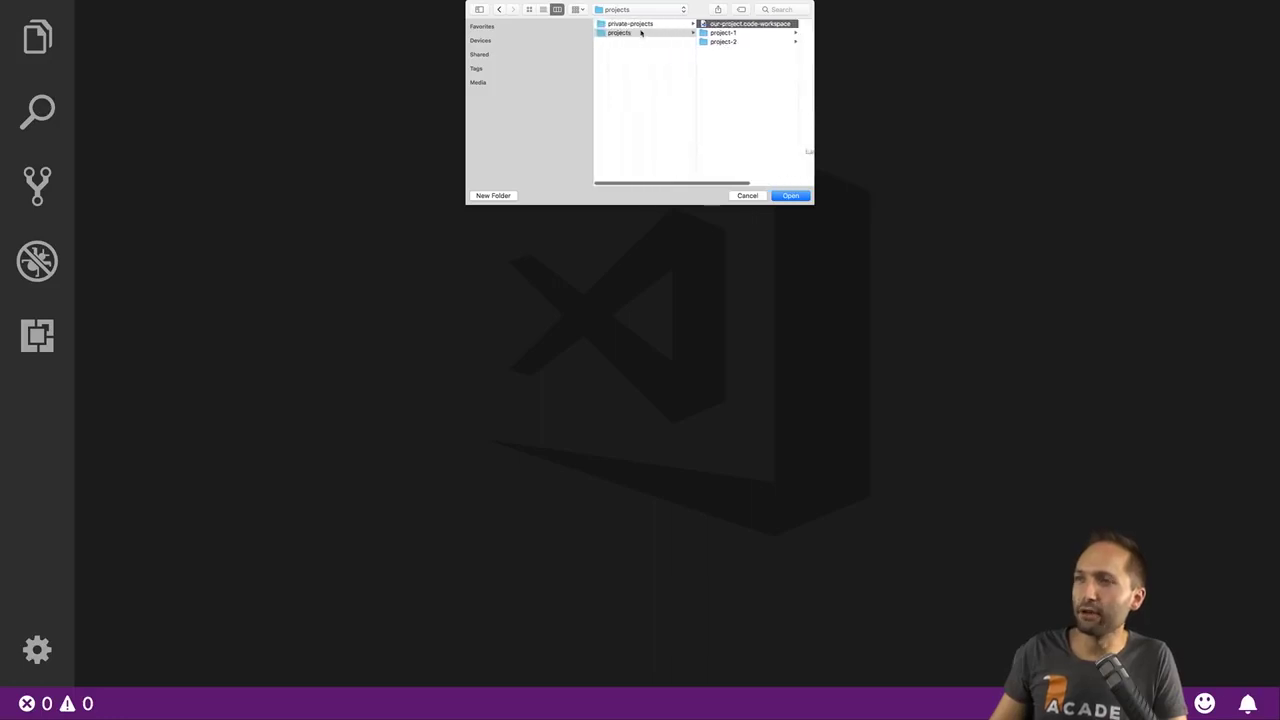
pyautogui.click(641, 24)
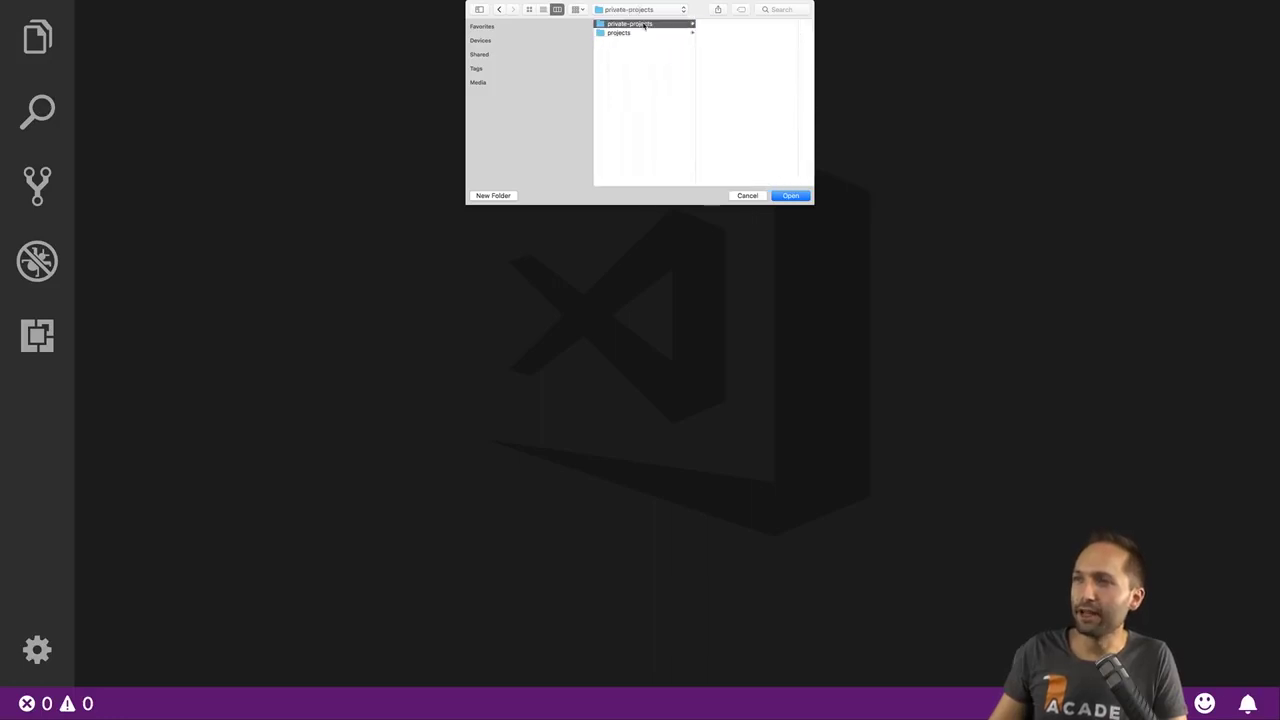
pyautogui.click(790, 196)
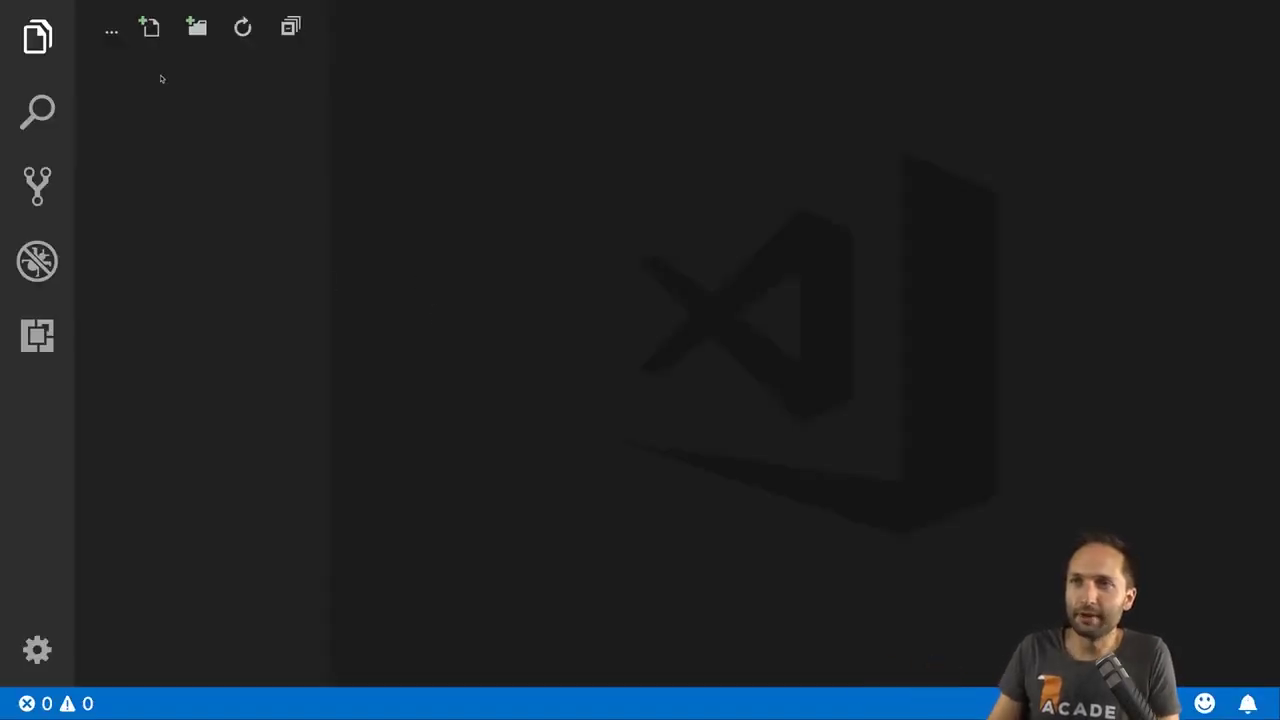
# - Create an index.html file in the private-projects folder
pyautogui.click(150, 28)
pyautogui.write('index.html')
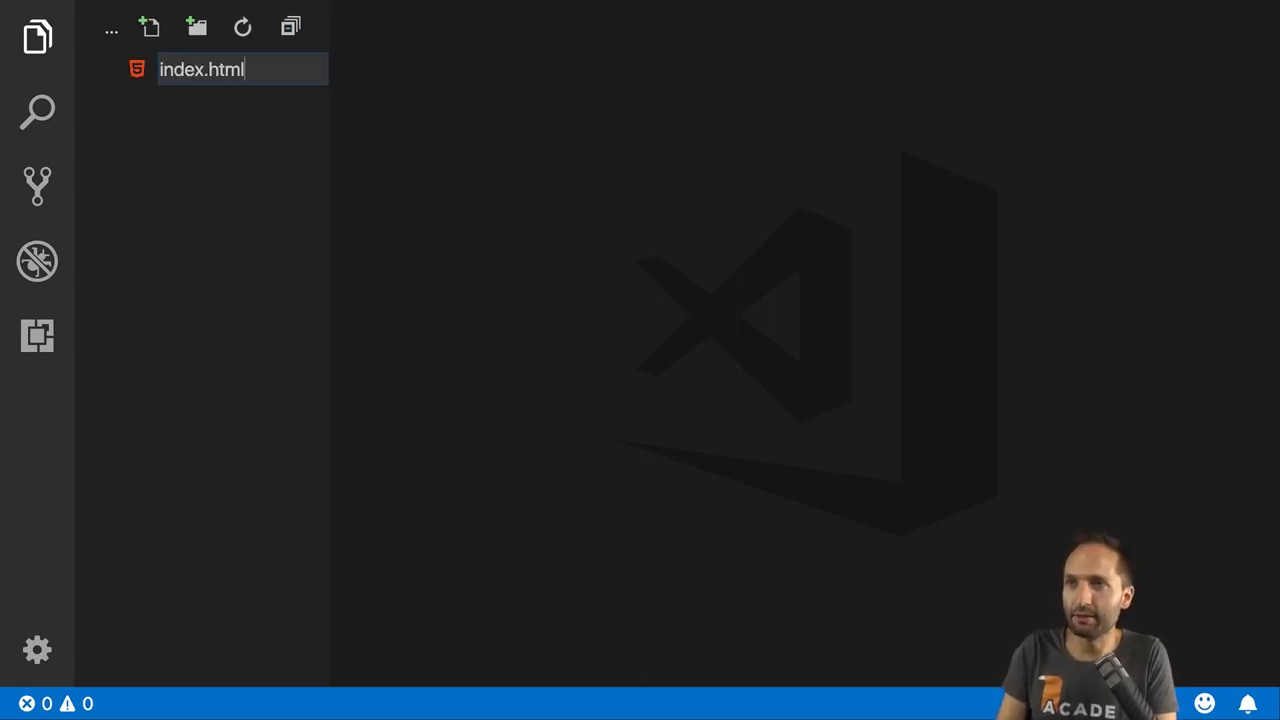
pyautogui.press('Return')
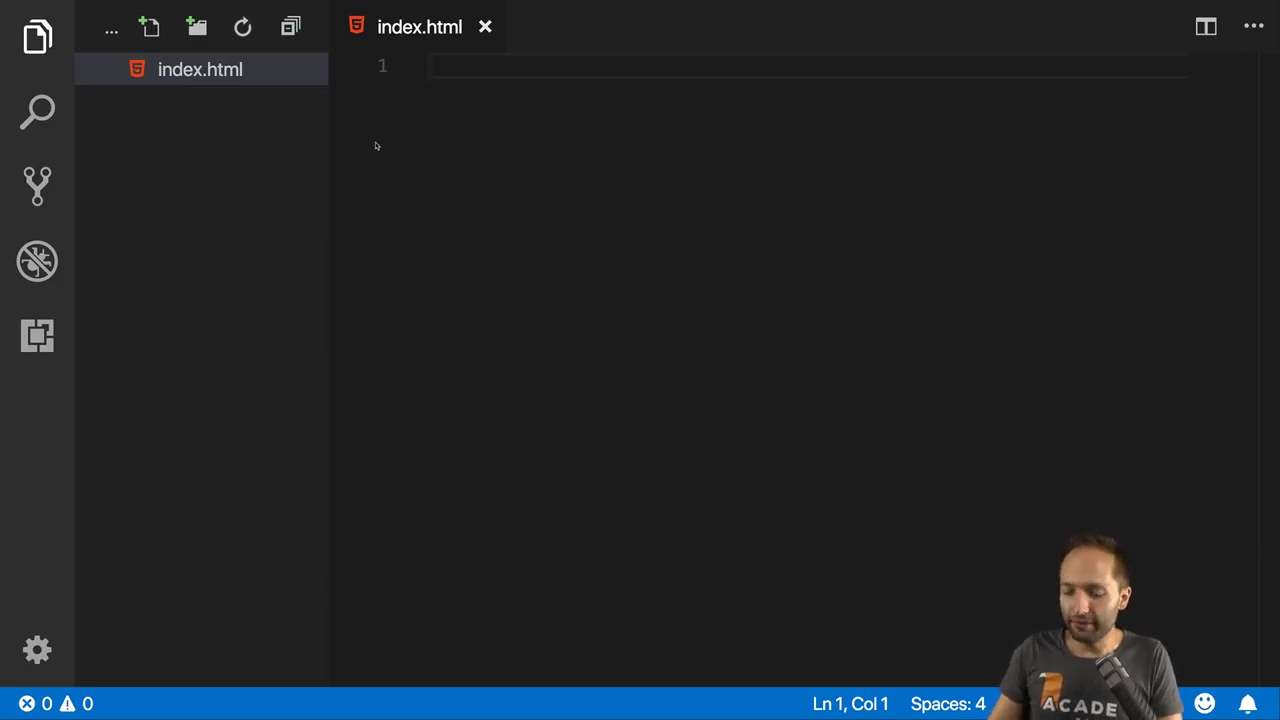
# - Switch to the our-project workspace, add the private-projects folder to it and collapse that folder in the explorer
pyautogui.hotkey('ctrl', 'r')
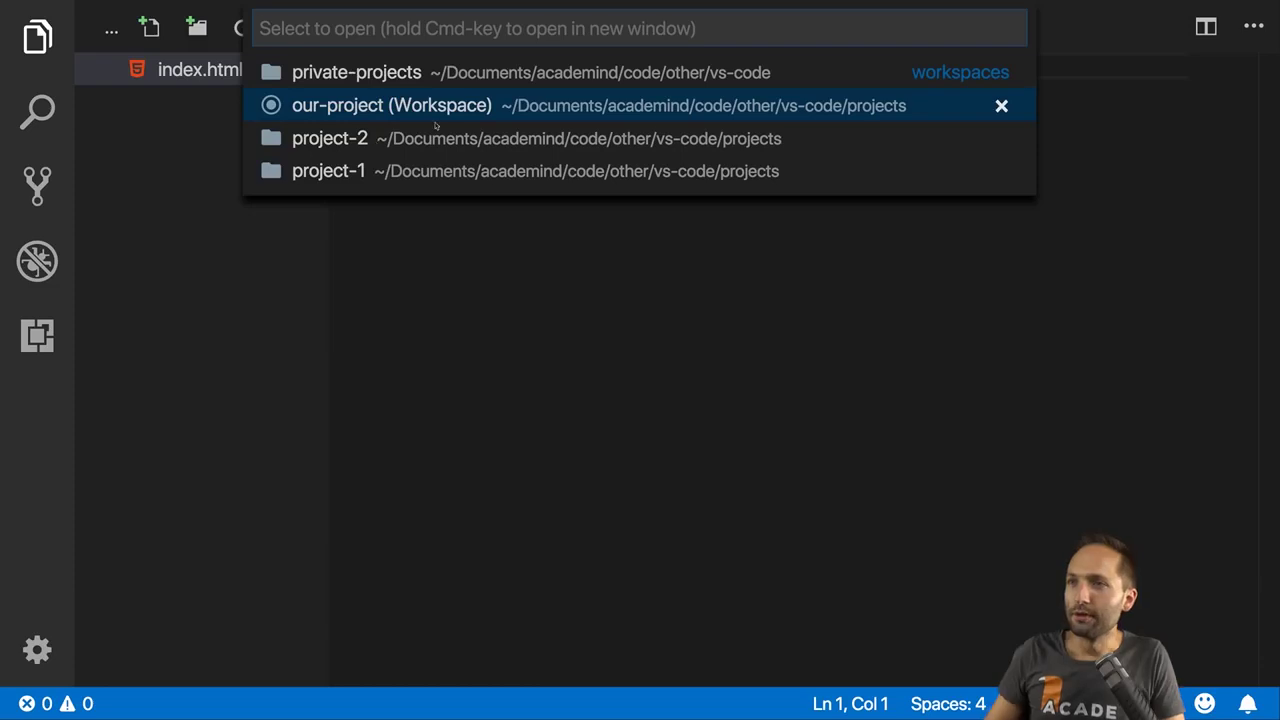
pyautogui.click(431, 108)
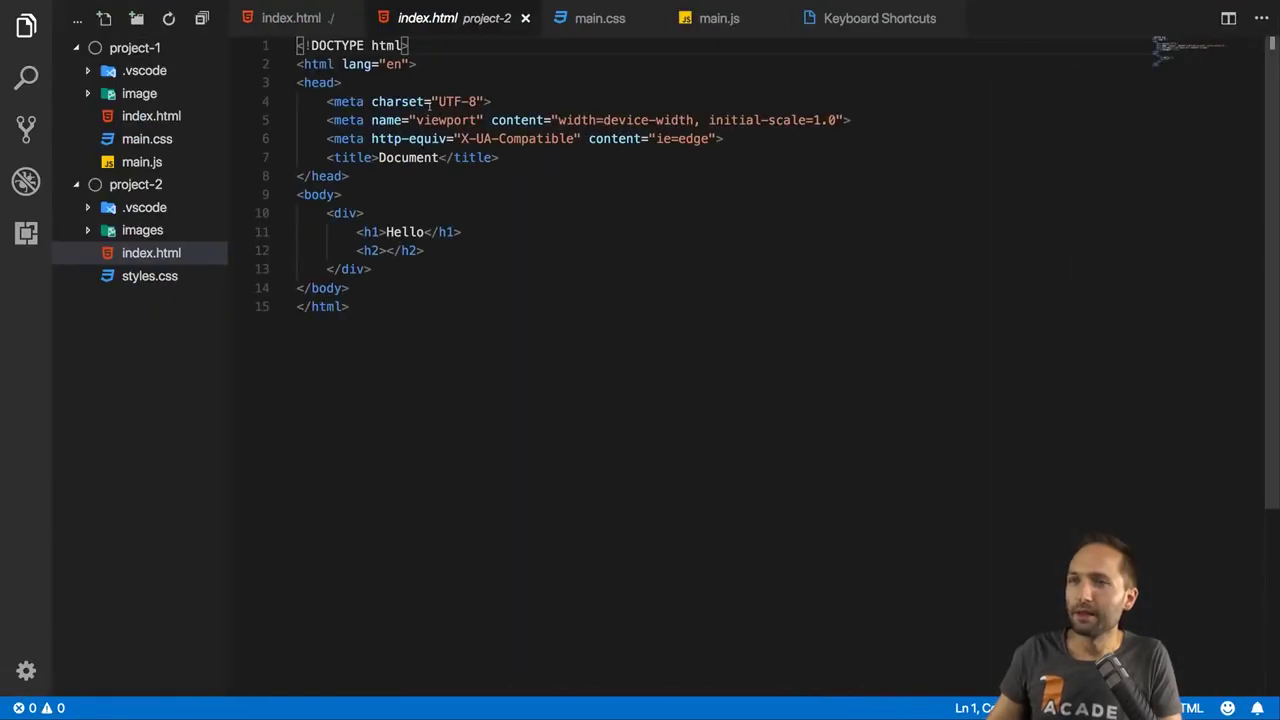
pyautogui.click(59, 5)
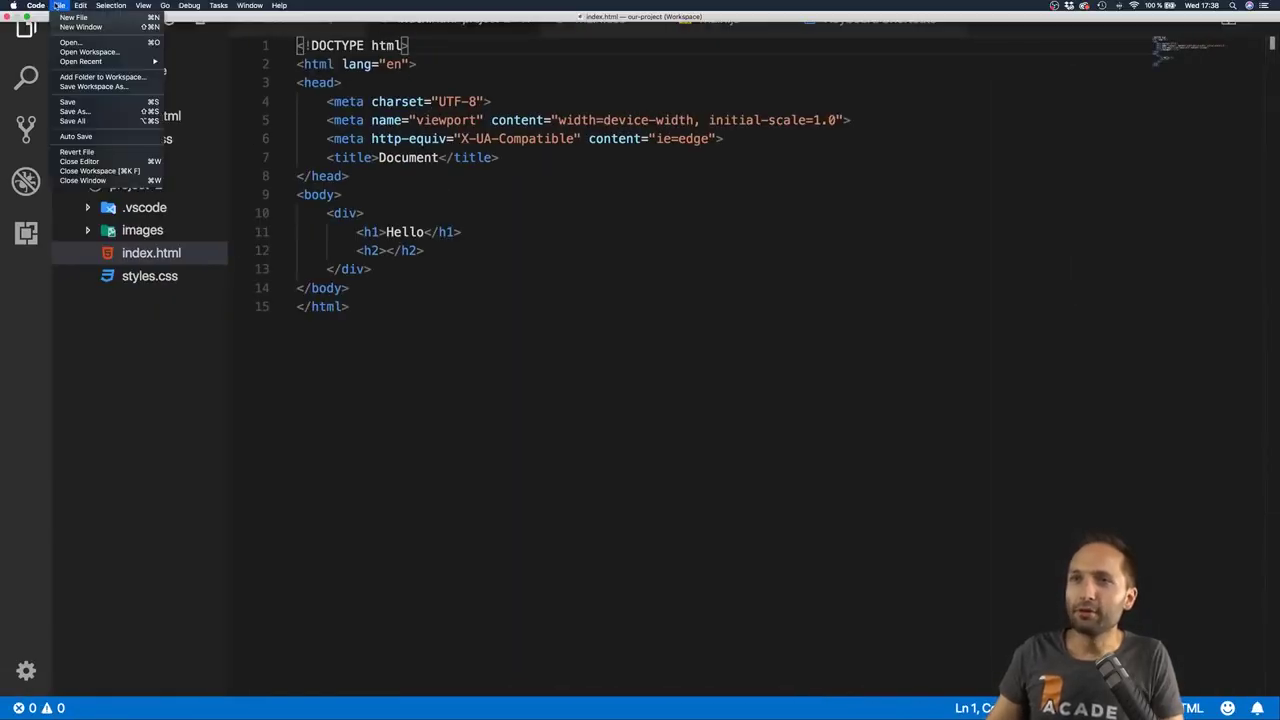
pyautogui.click(100, 77)
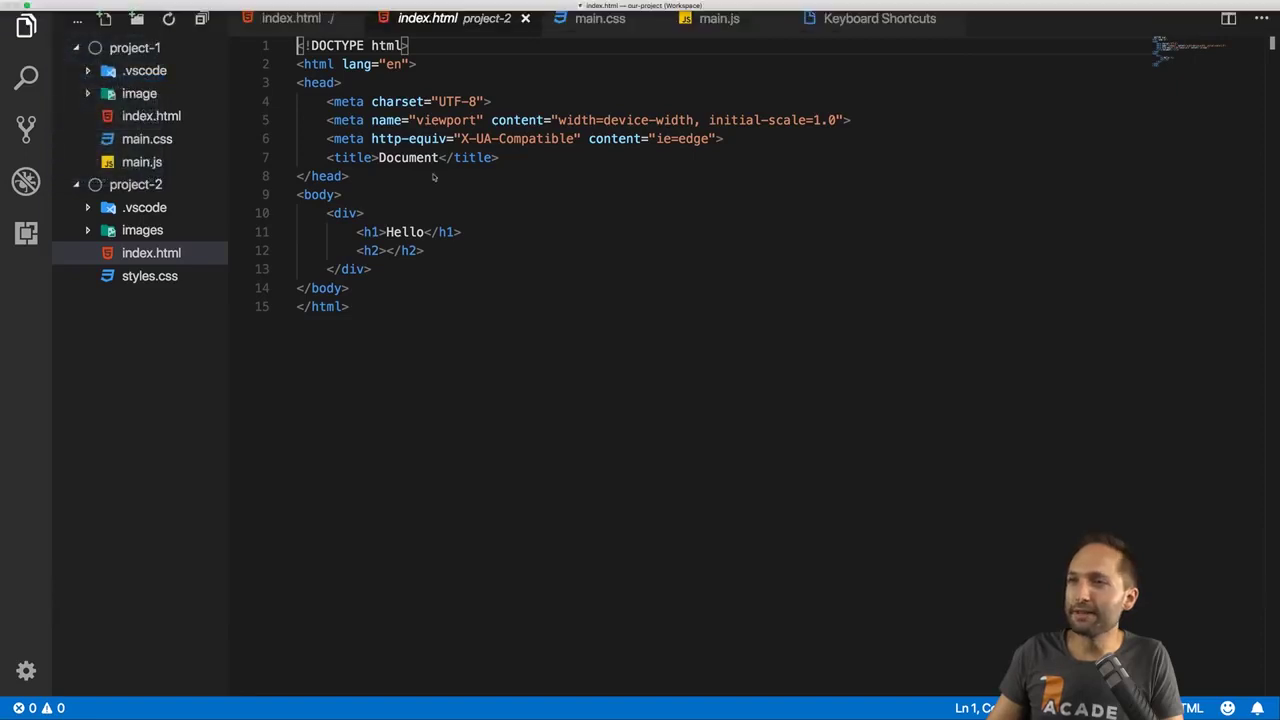
pyautogui.click(645, 24)
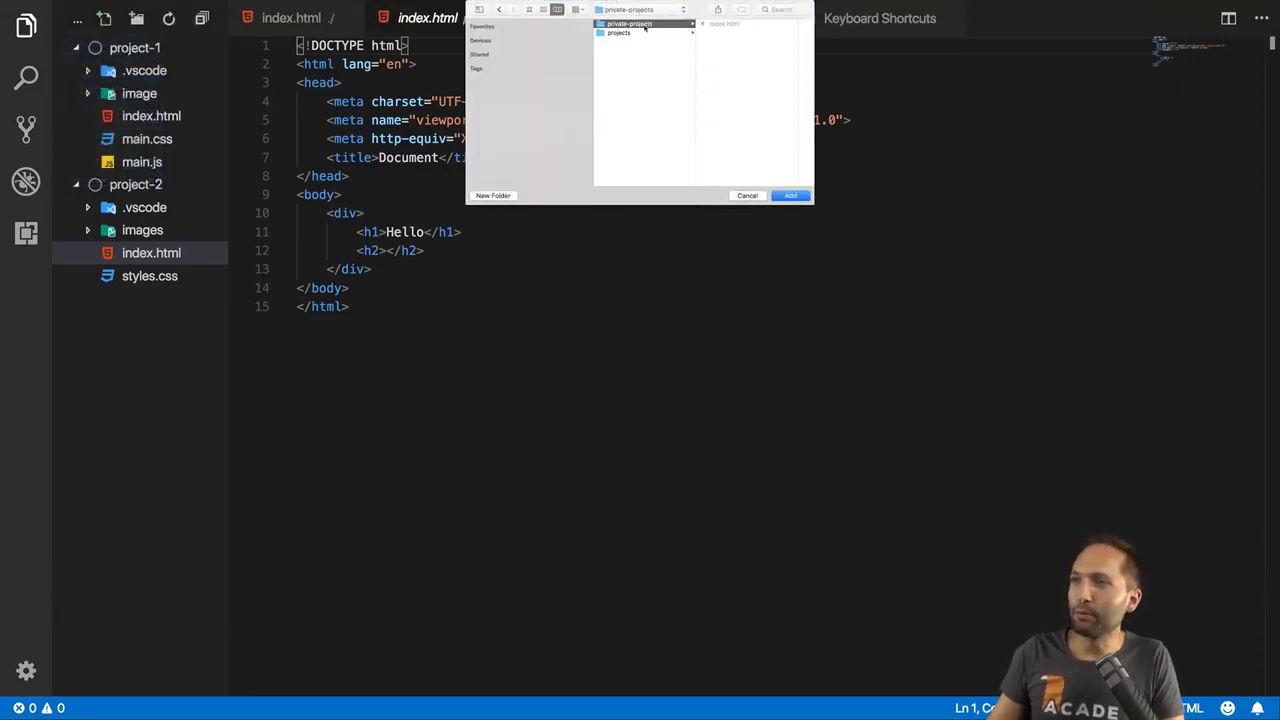
pyautogui.click(791, 196)
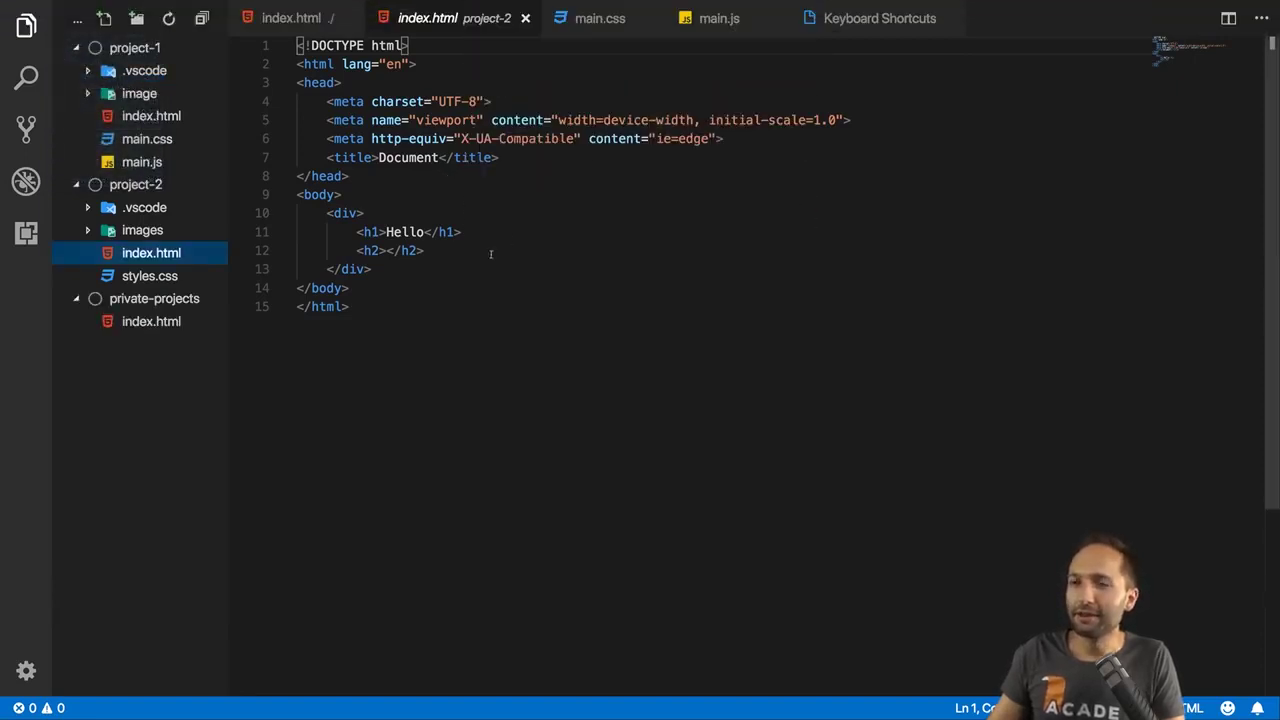
pyautogui.click(143, 305)
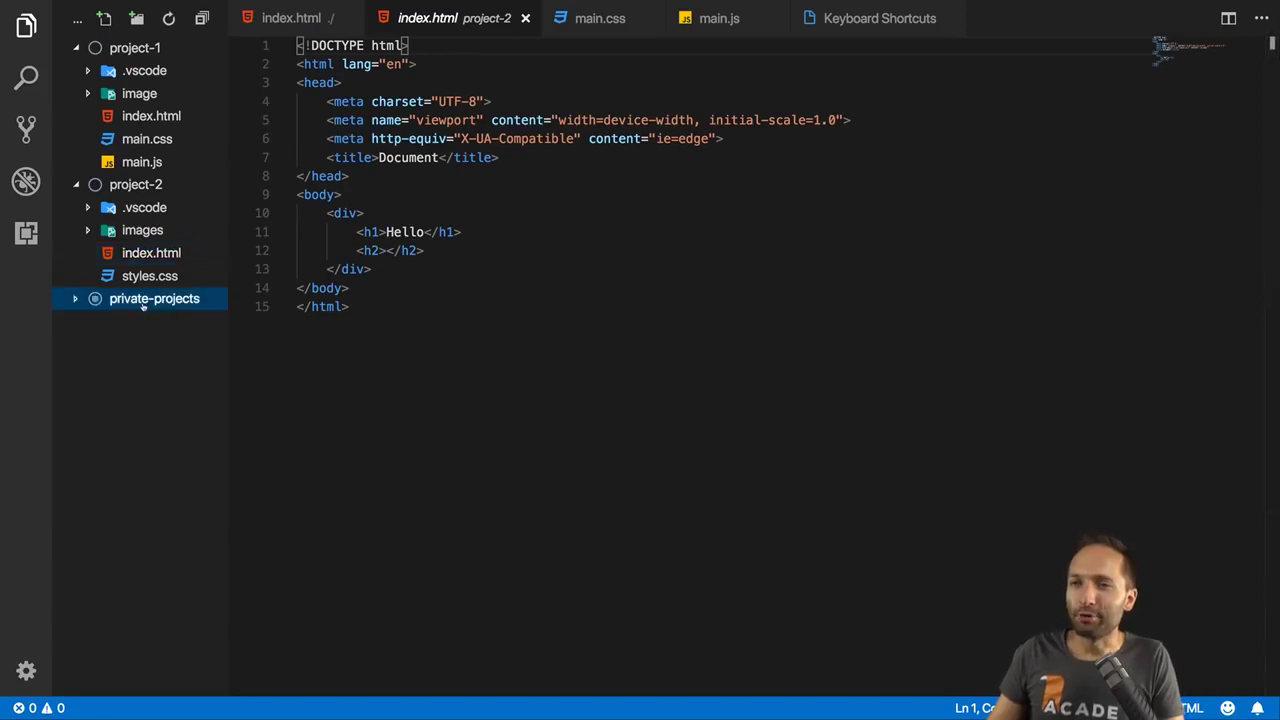
# - Expand the private-projects folder in the workspace and open its index.html file
pyautogui.click(79, 304)
pyautogui.click(150, 322)
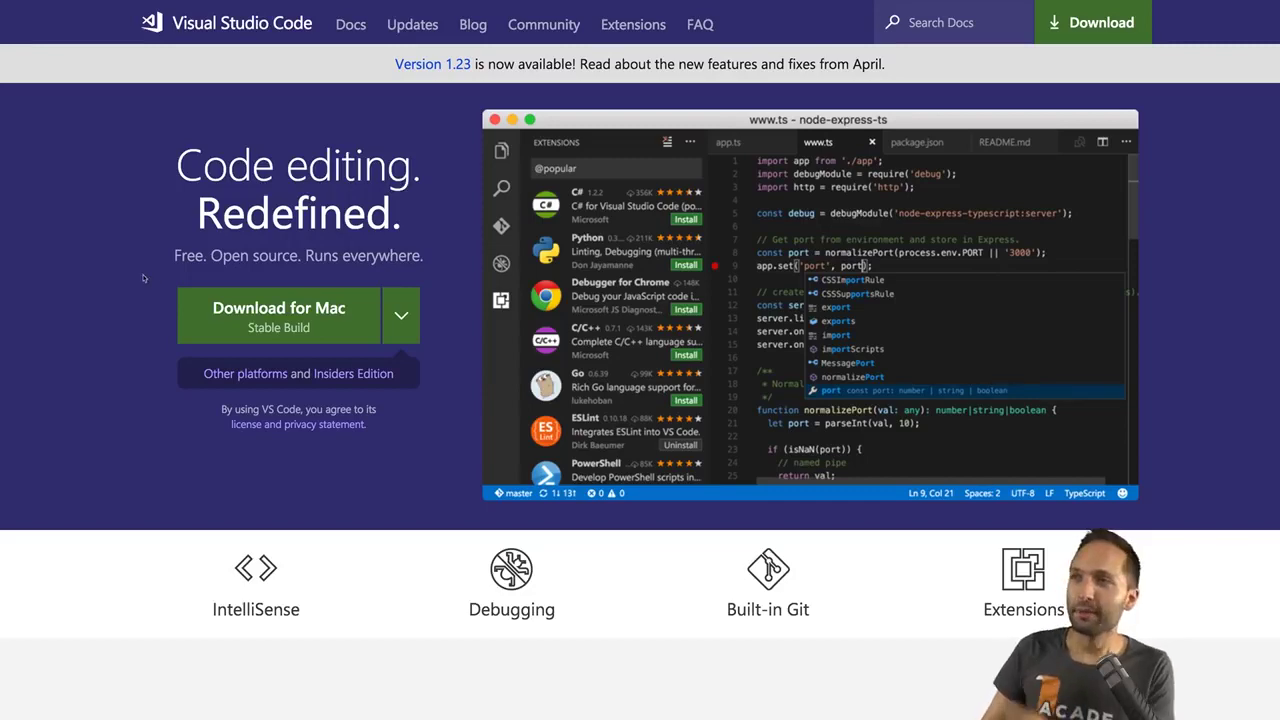
# - On the Visual Studio Code website in the browser, look through the Getting Started documentation and open the Debugging article of the User Guide
pyautogui.click(347, 28)
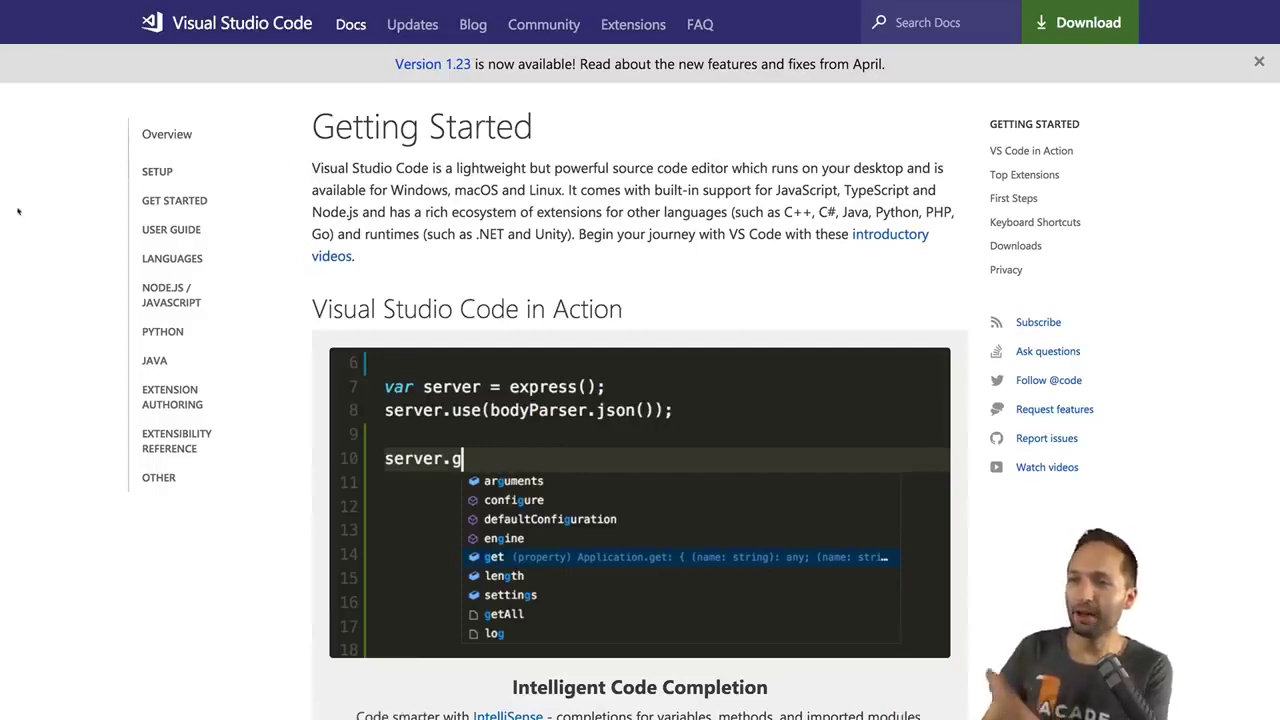
pyautogui.scroll(-5, 30, 215)
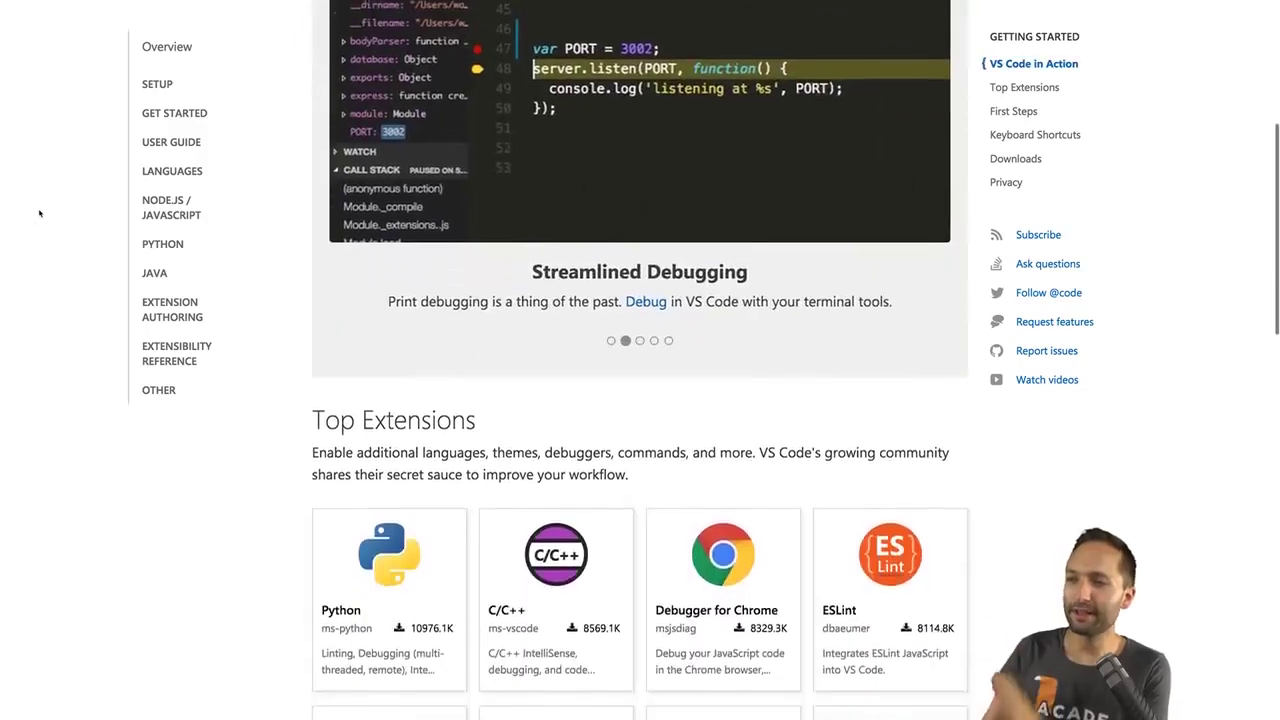
pyautogui.scroll(-8, 40, 213)
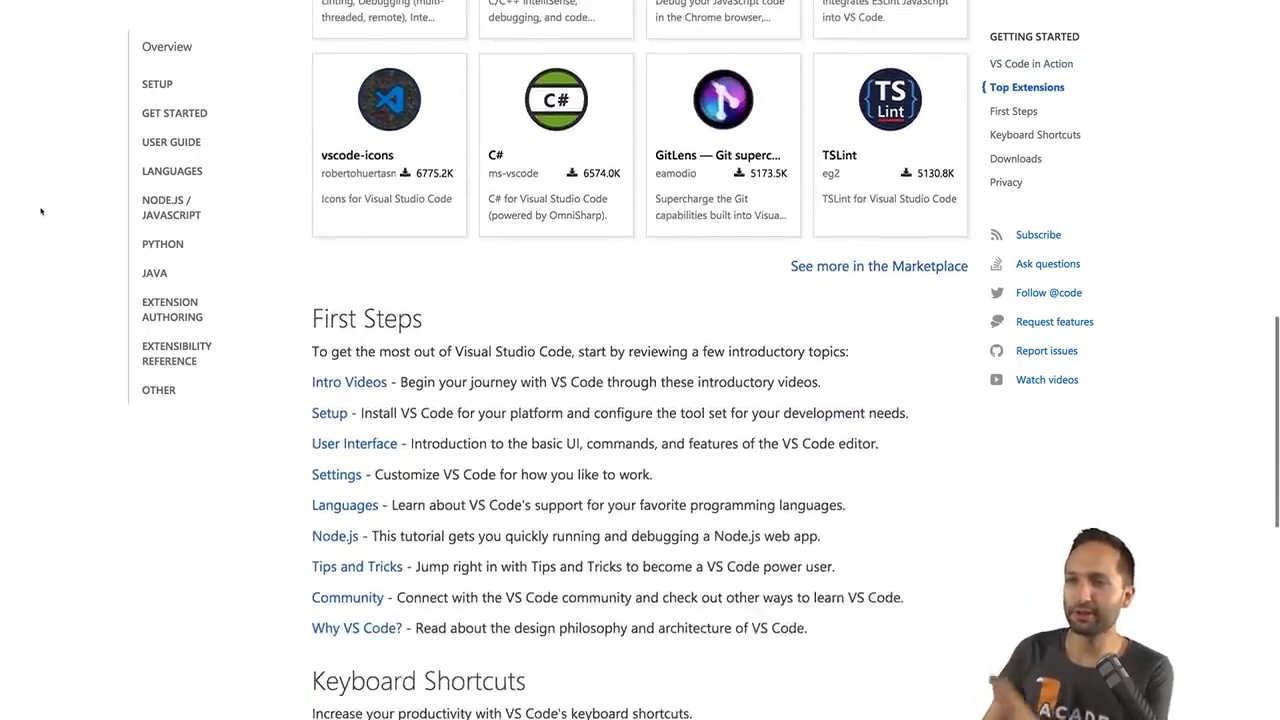
pyautogui.scroll(-1, 40, 210)
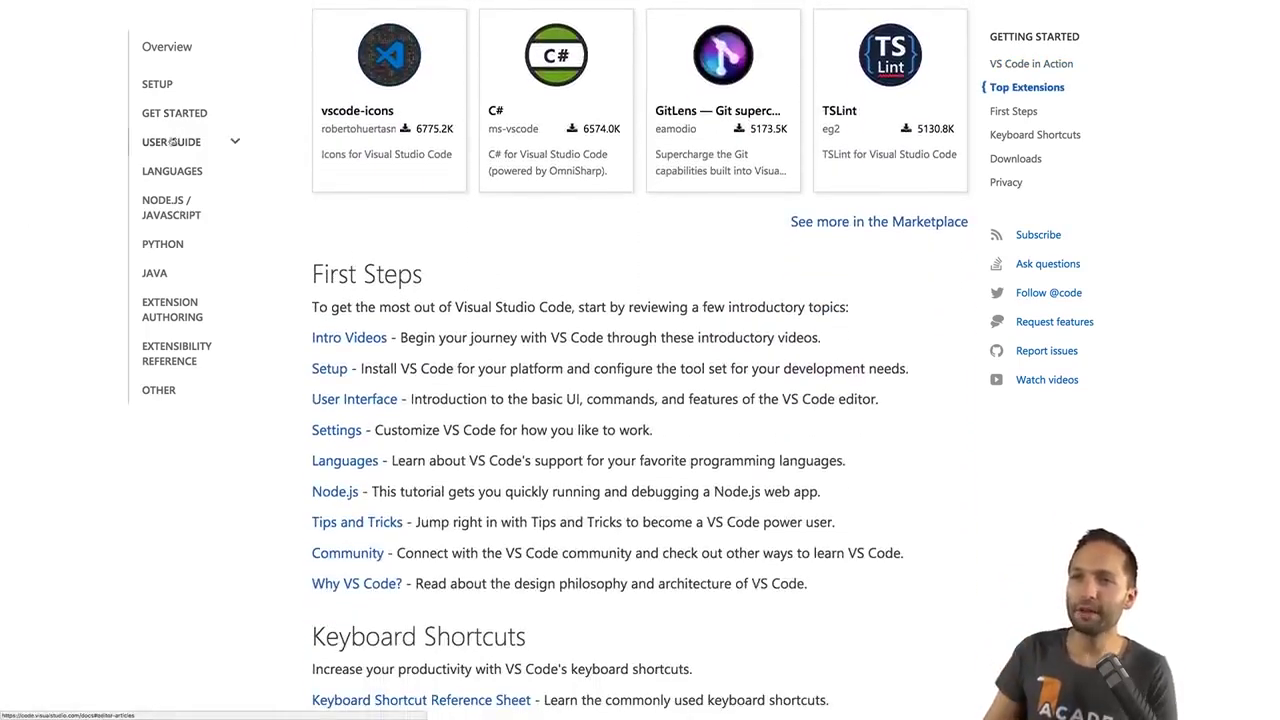
pyautogui.click(238, 142)
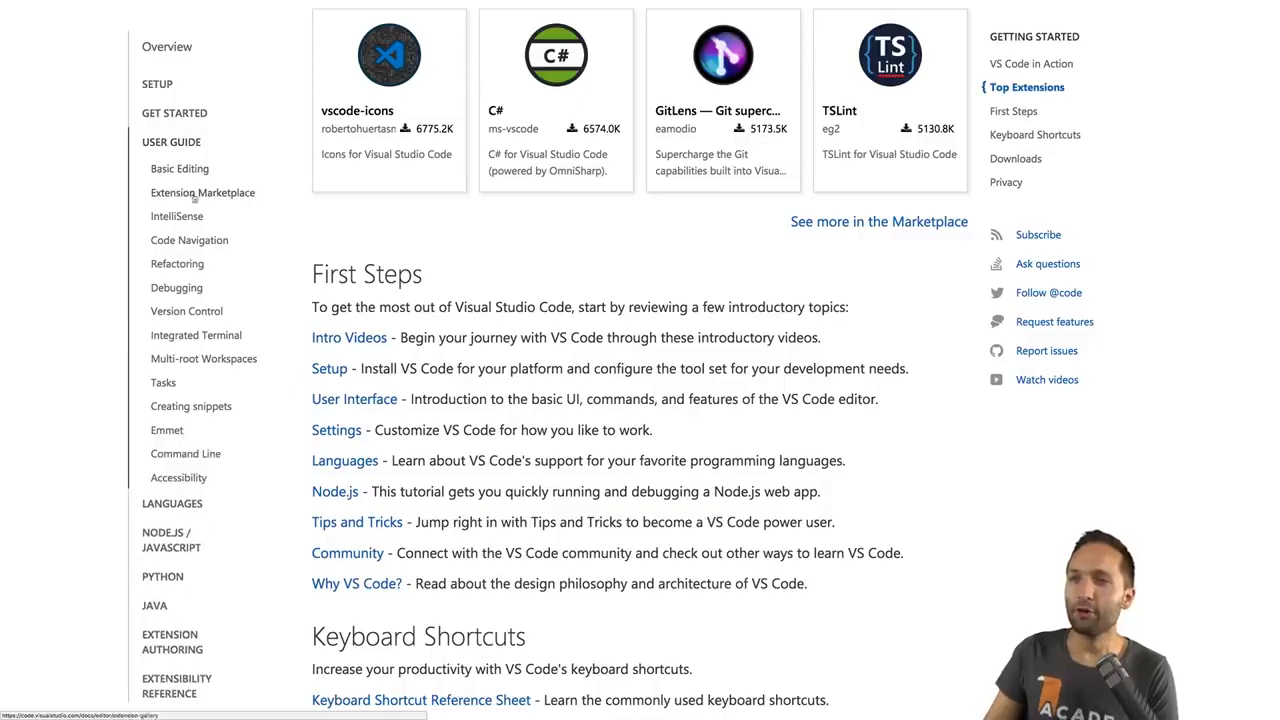
pyautogui.click(178, 289)
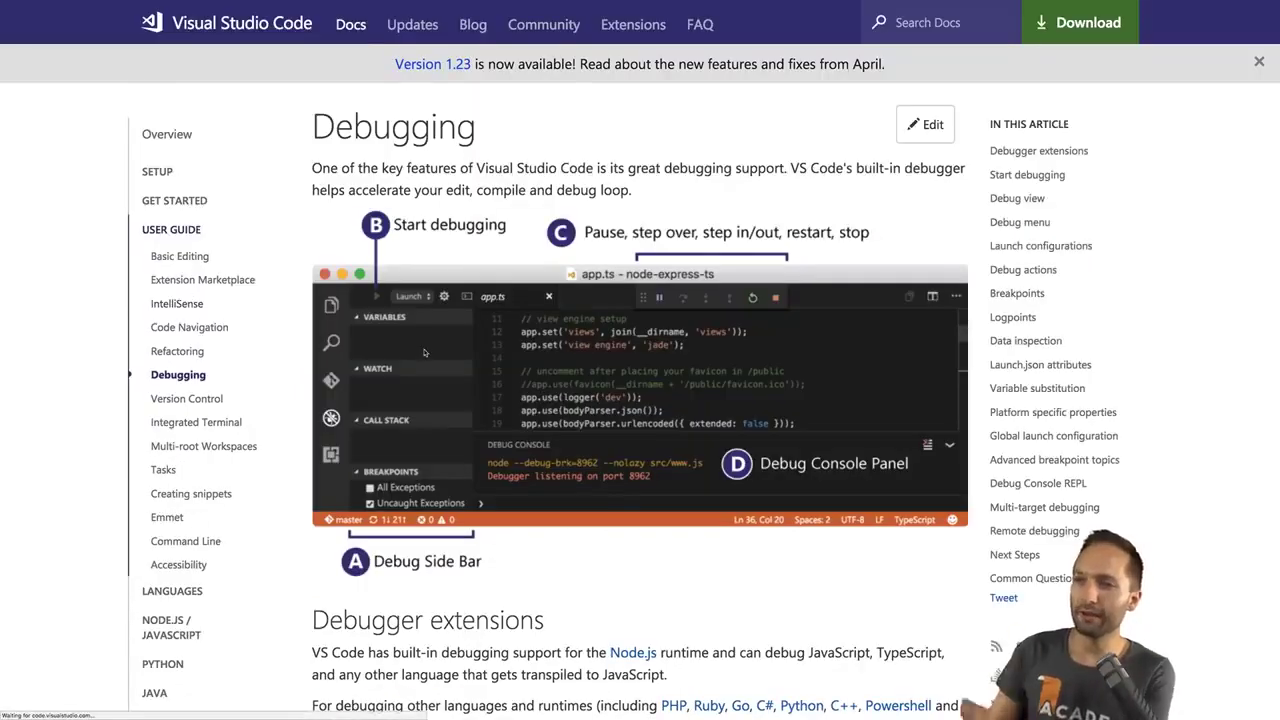